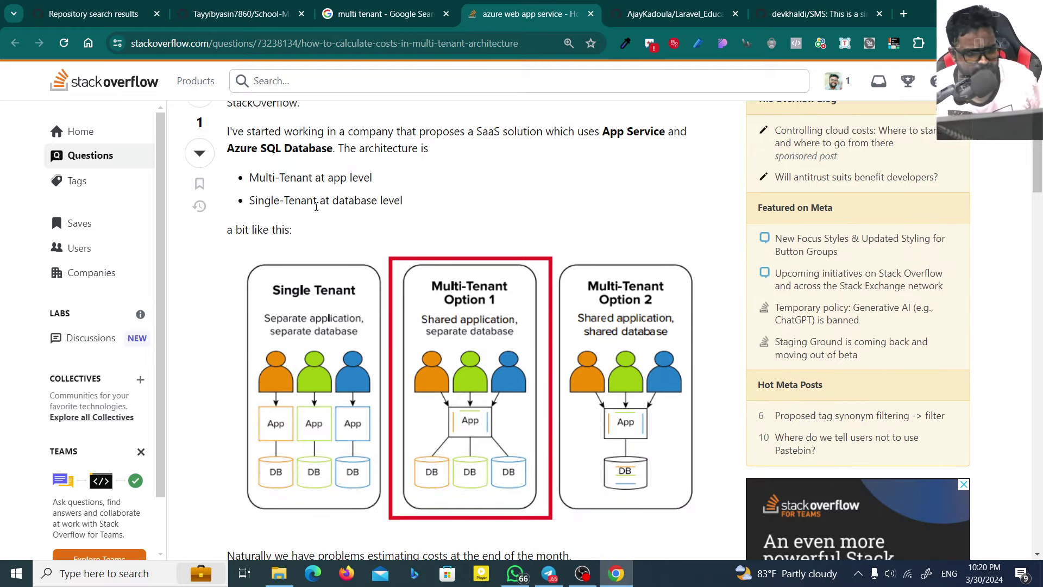
Step: Close the Stack Overflow cost question tab
scroll(360, 297, "down", 7)
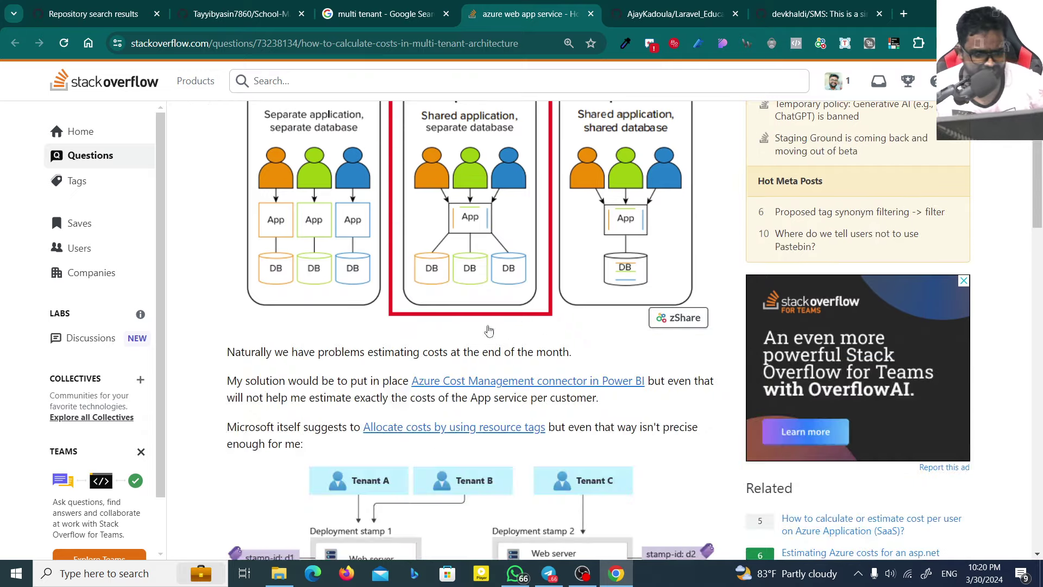
scroll(344, 264, "down", 4)
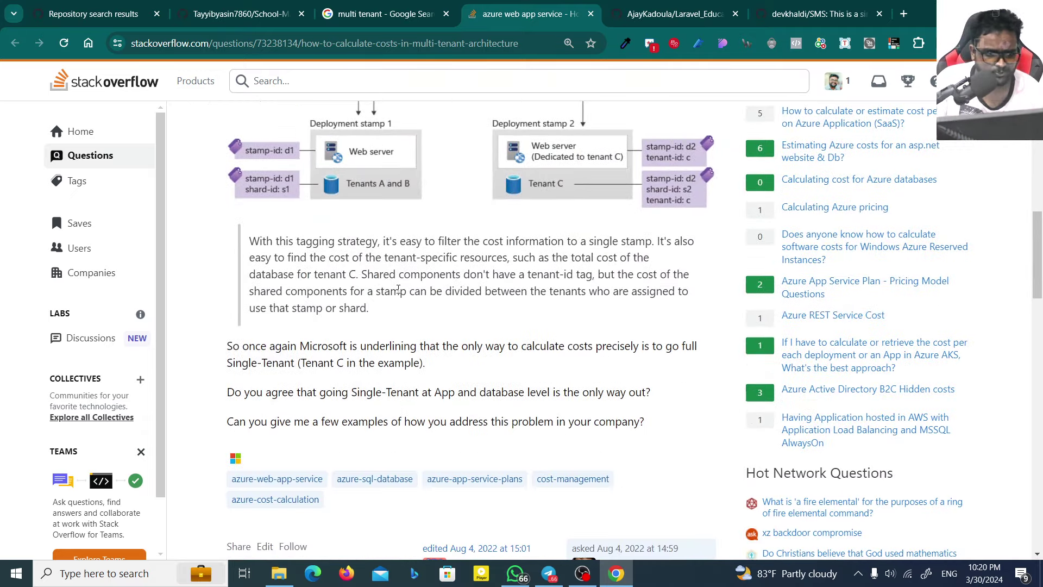
scroll(430, 251, "up", 4)
scroll(568, 245, "up", 1)
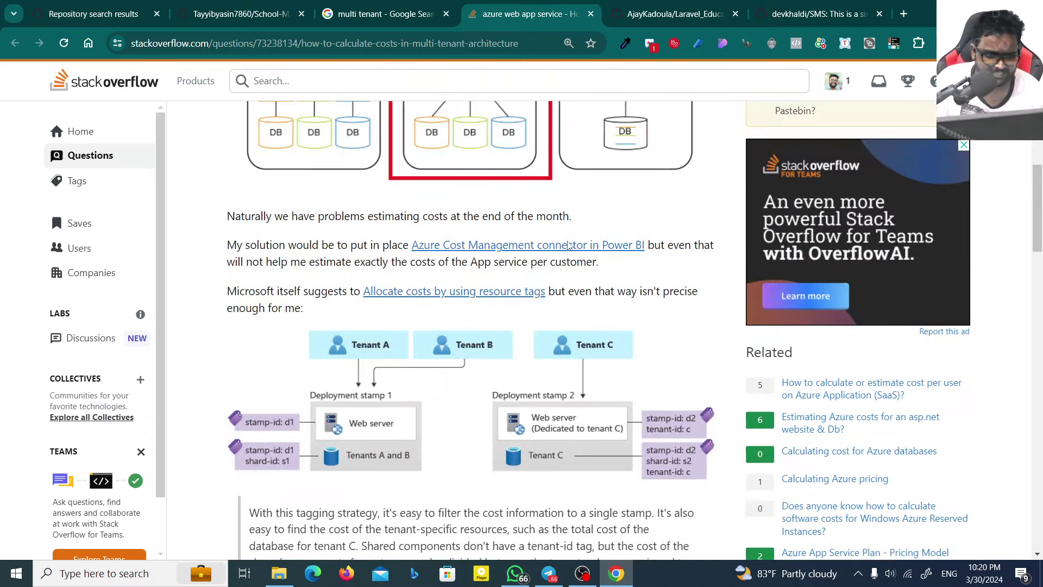
scroll(568, 245, "up", 1)
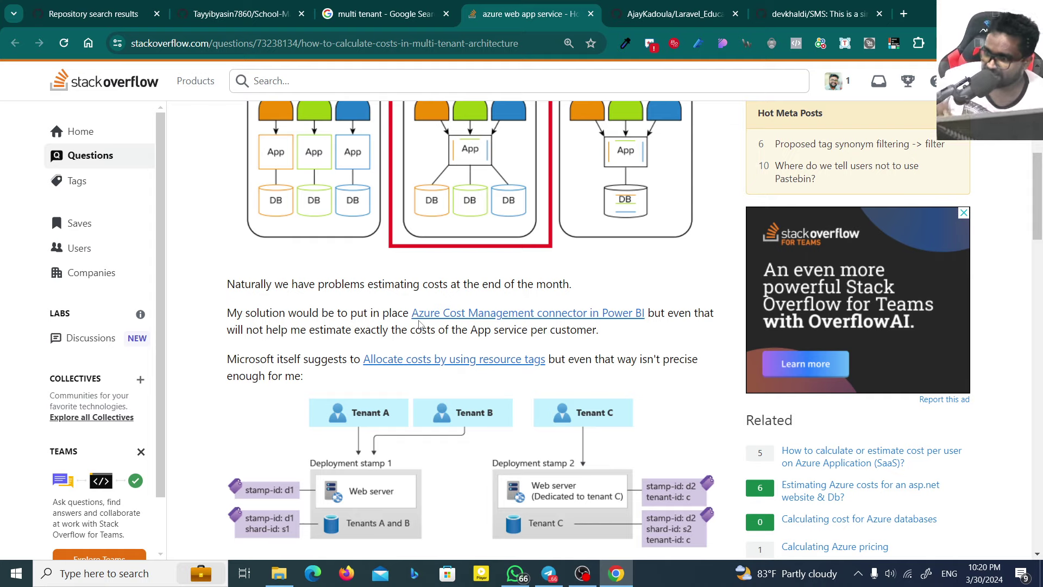
scroll(427, 304, "down", 20)
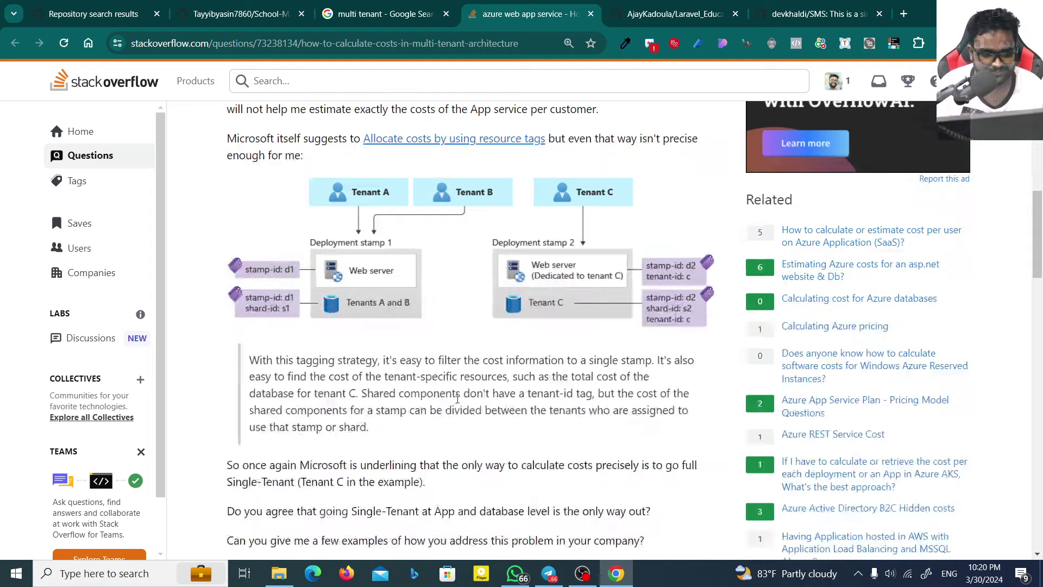
scroll(317, 467, "down", 10)
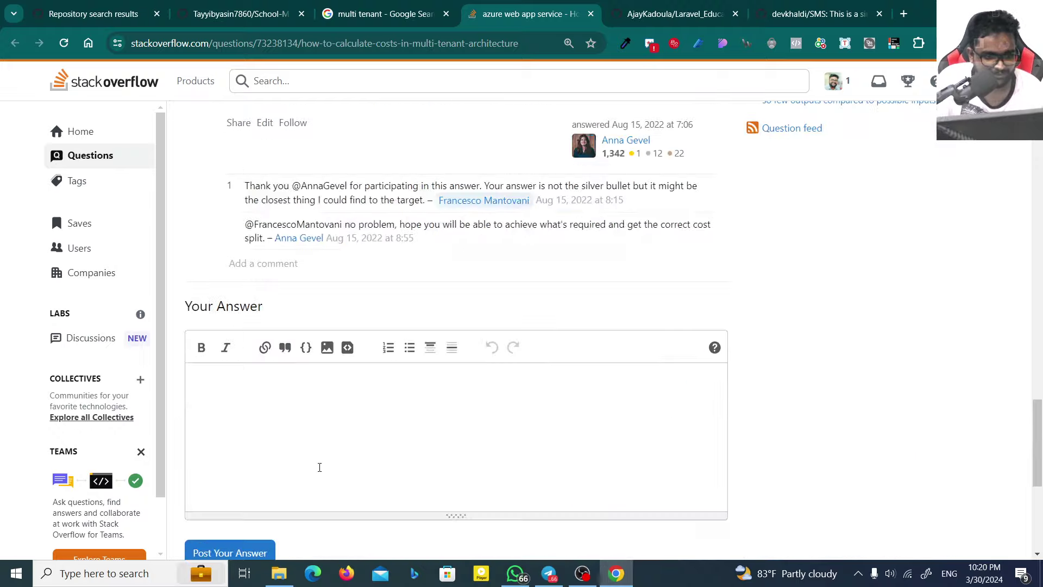
scroll(434, 271, "up", 1)
left_click(592, 13)
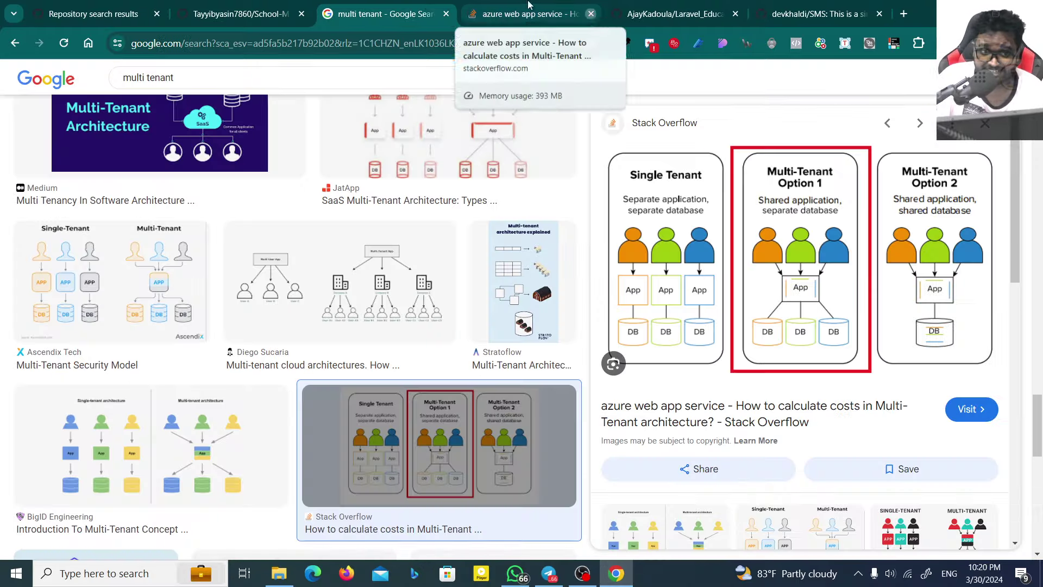
Step: Preview the Reddit, N-iX, ResearchGate and Medium multi-tenant diagrams in the image results
scroll(416, 288, "down", 3)
scroll(415, 287, "down", 2)
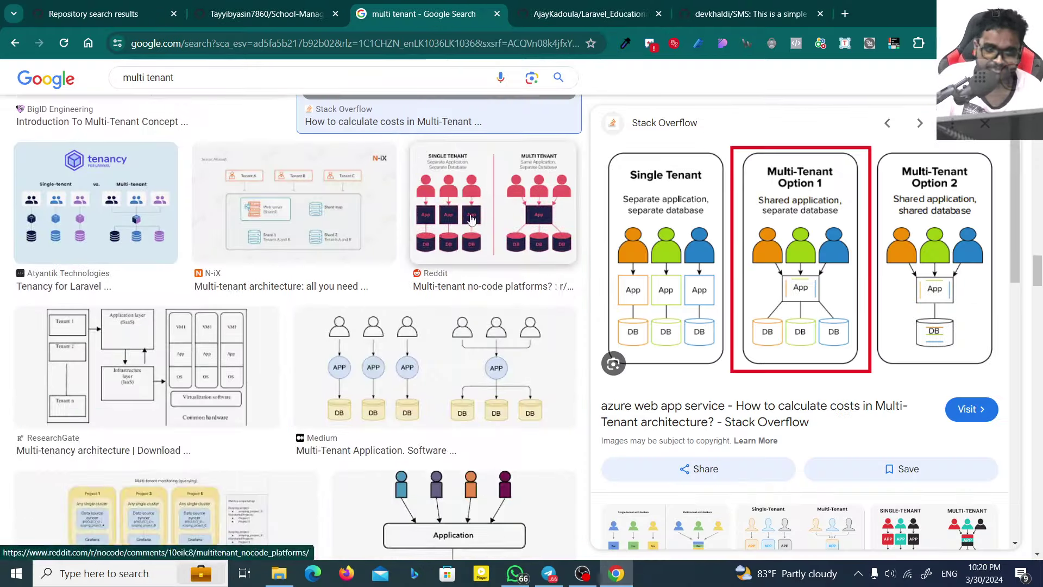
left_click(418, 255)
left_click(359, 261)
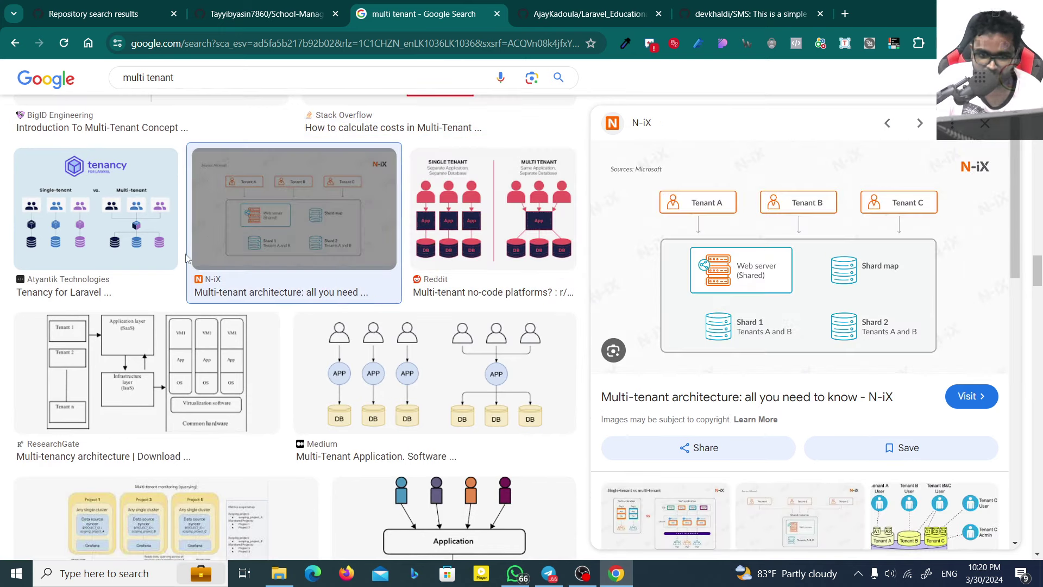
scroll(228, 263, "down", 4)
left_click(276, 178)
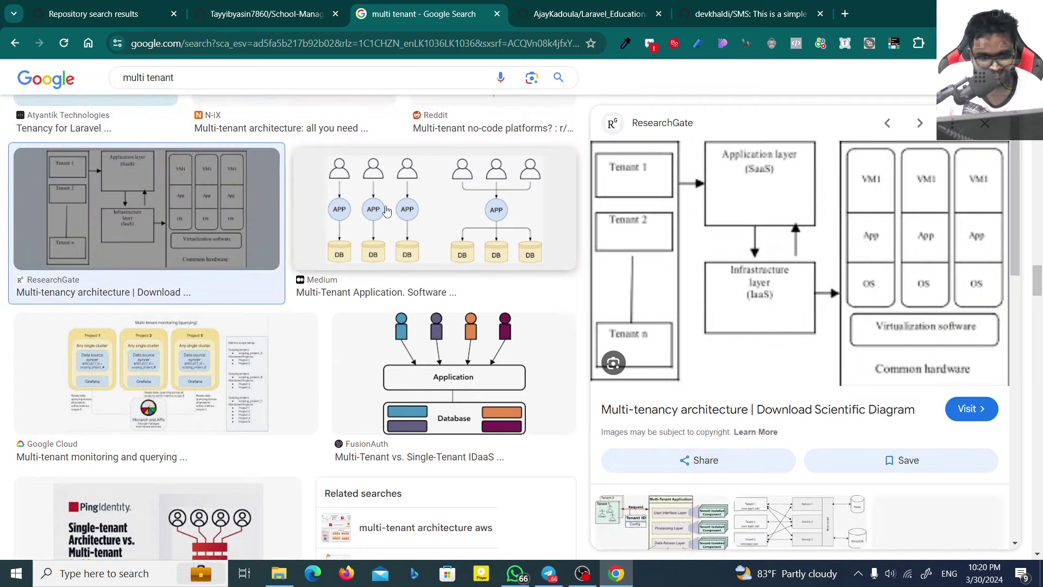
left_click(396, 235)
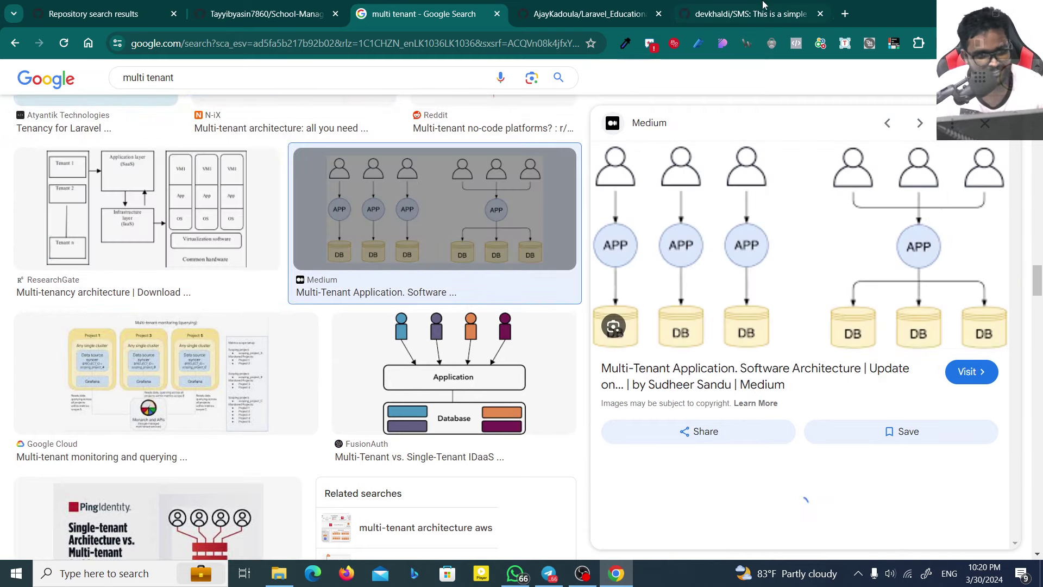
Step: Go to medium.com in a new browser tab
left_click(844, 8)
type("medium.com")
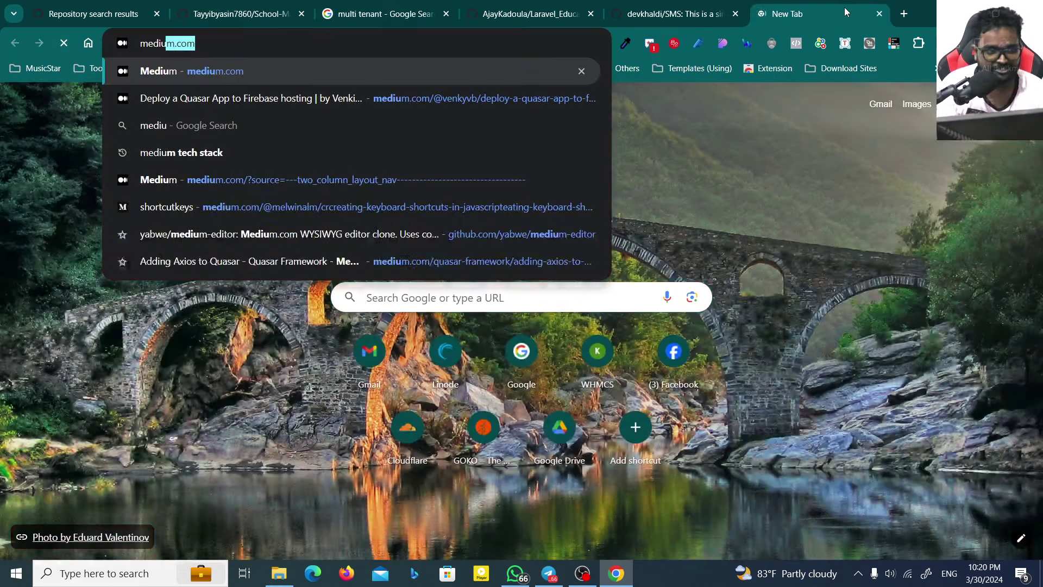
key("Return")
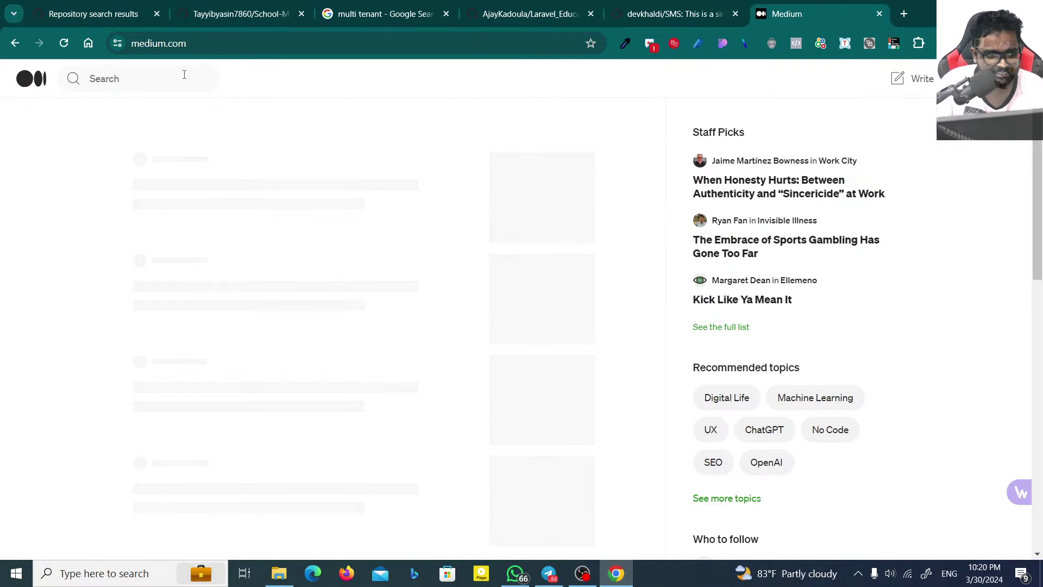
Step: Search Medium for 'multi tenant' and open the multi-tenancy SaaS API article in a background tab
left_click(166, 79)
type("multi")
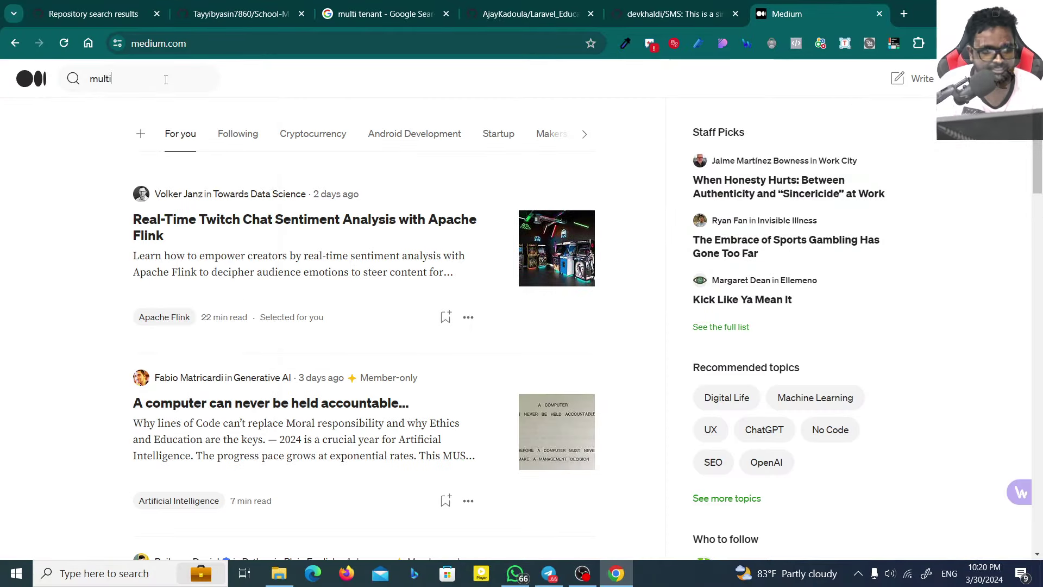
type(" tenant")
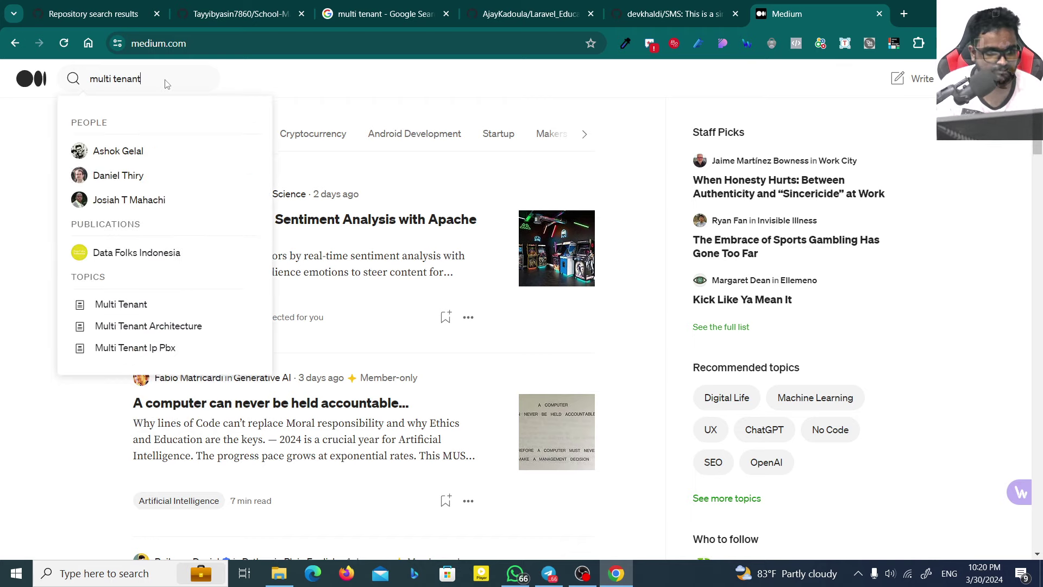
key("Return")
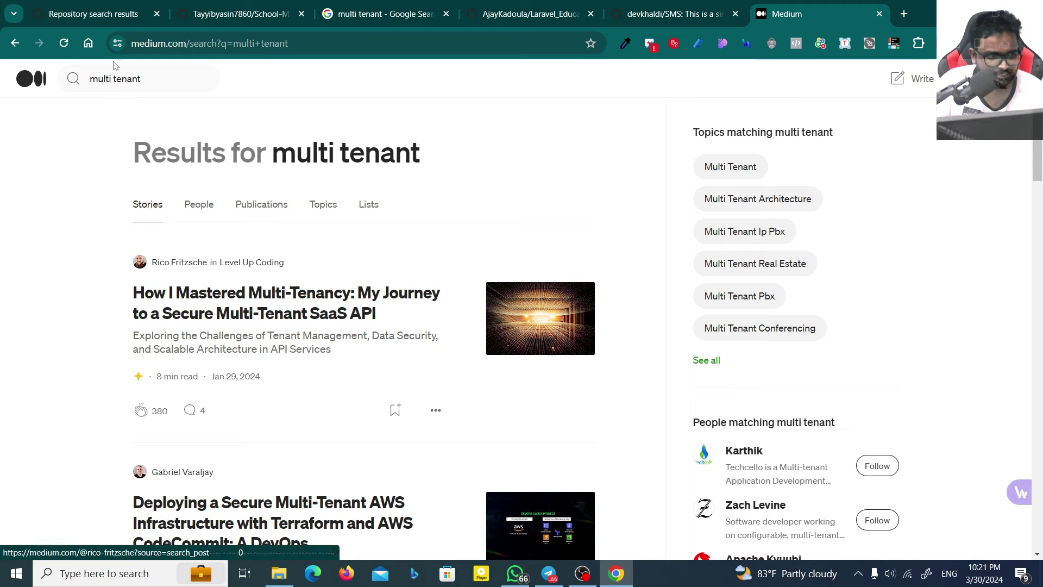
scroll(228, 144, "down", 1)
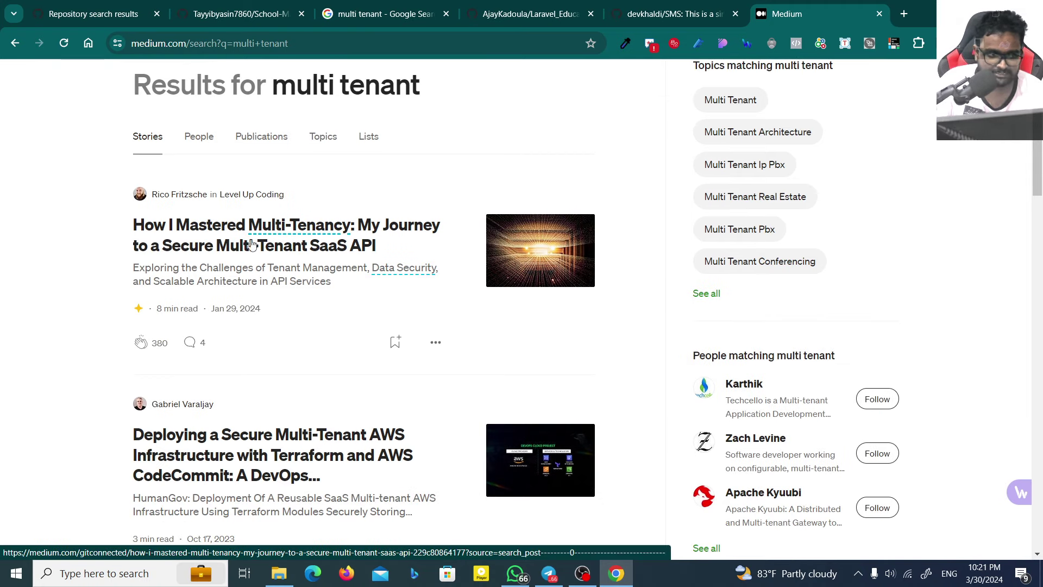
middle_click(365, 239)
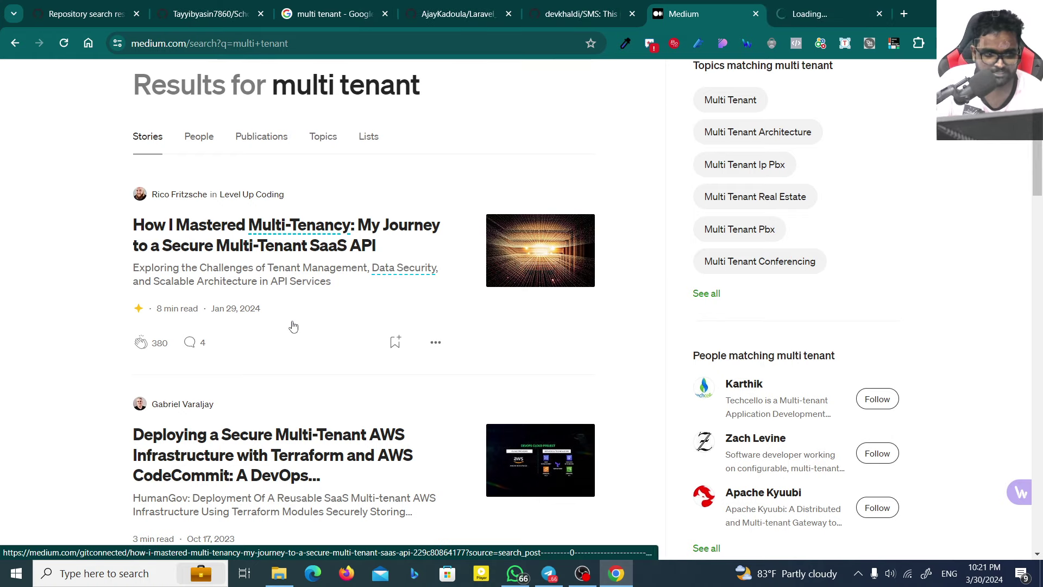
scroll(291, 326, "down", 3)
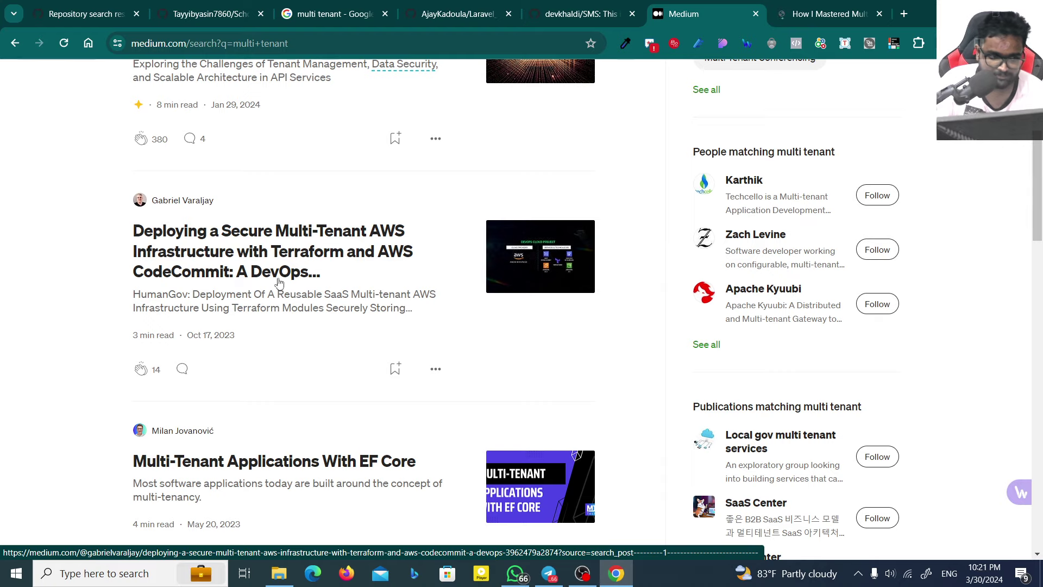
scroll(217, 276, "down", 3)
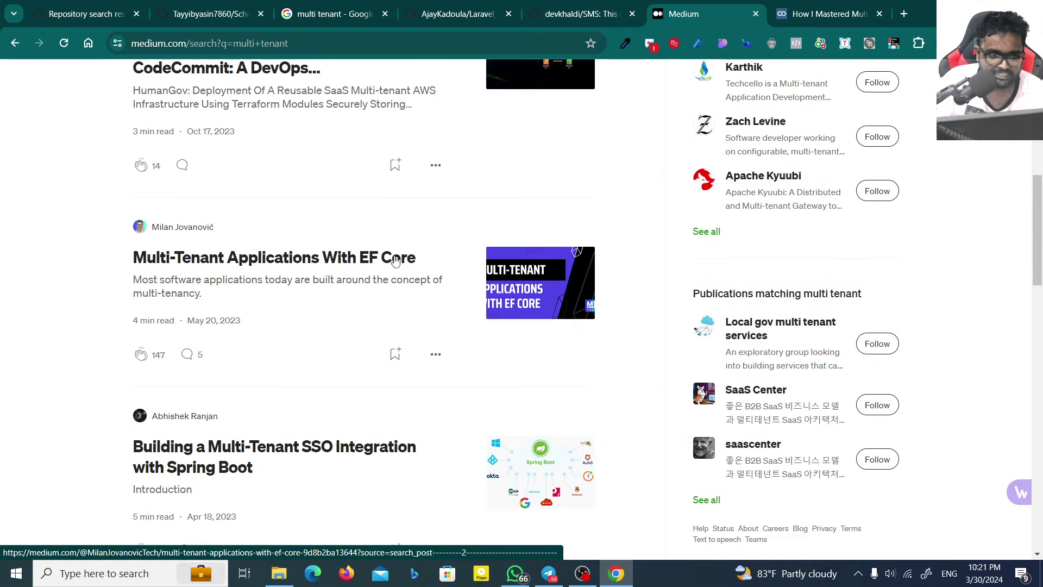
Step: Search 'ef core', view Microsoft Learn's Entity Framework Core overview, then close it
left_click(831, 13)
left_click(907, 14)
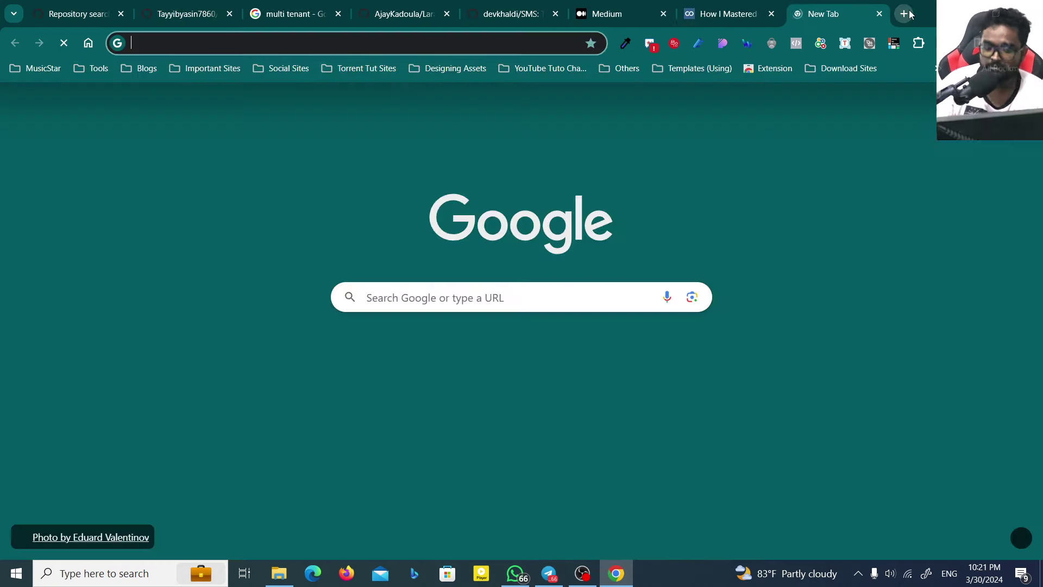
type("ef core")
key("Return")
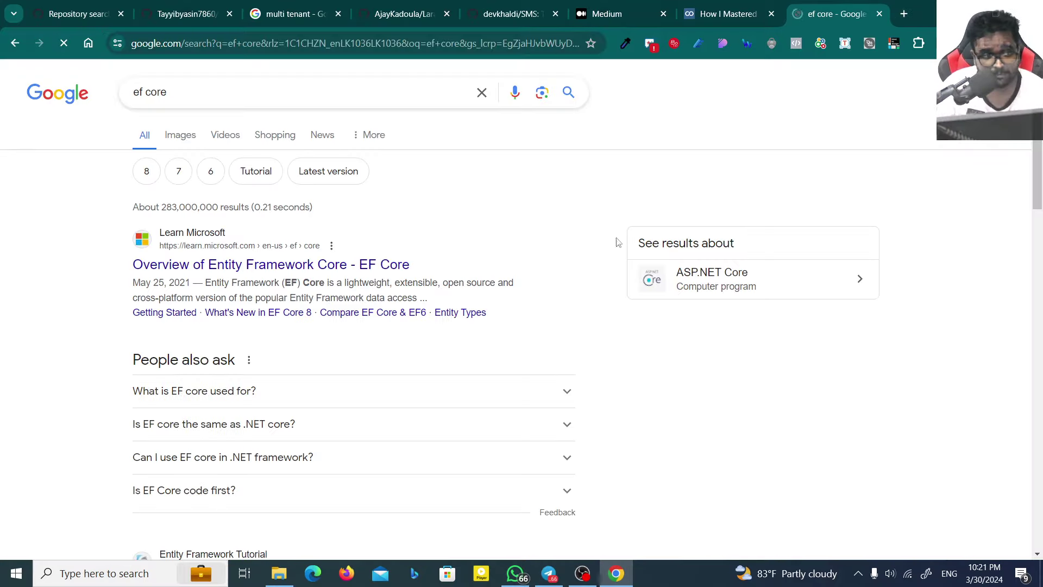
left_click(291, 266)
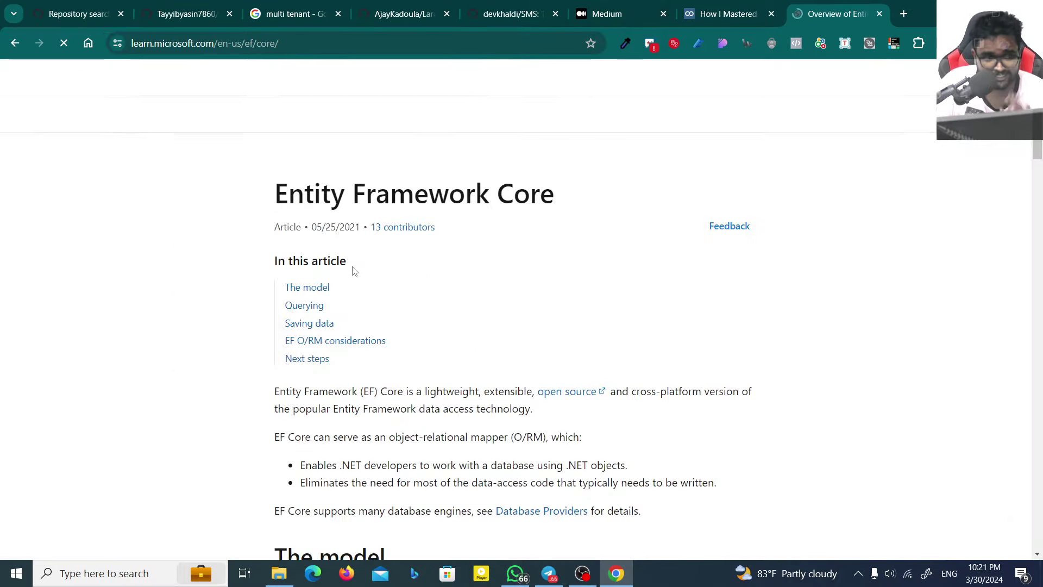
scroll(441, 272, "down", 10)
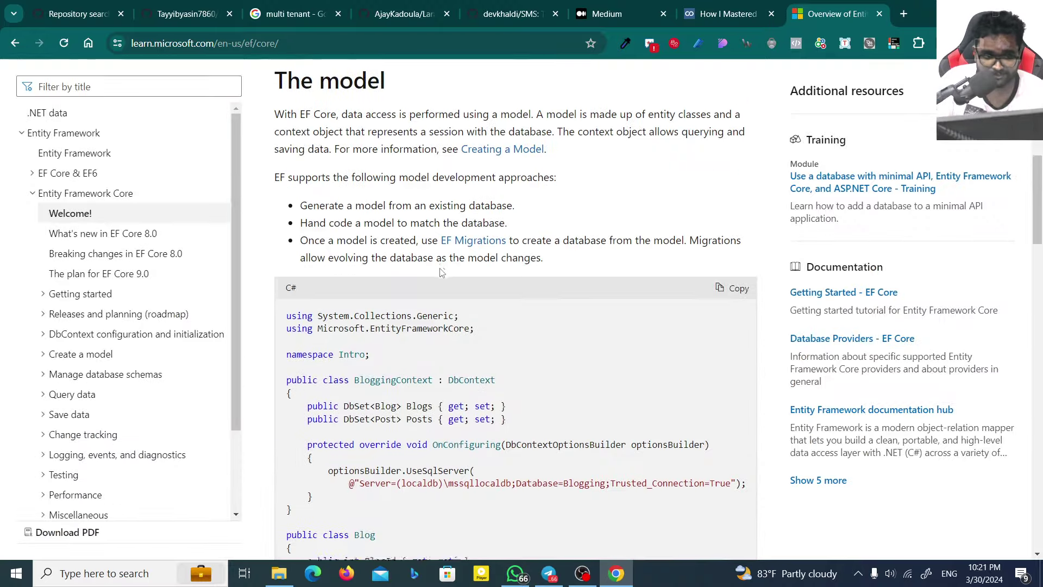
scroll(564, 251, "up", 10)
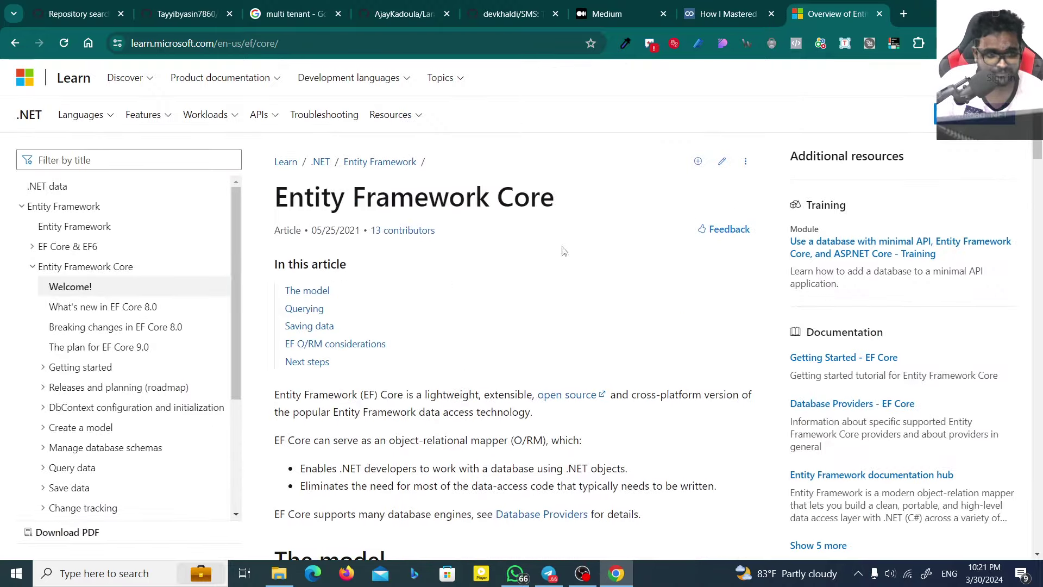
key("ctrl+w")
Step: Skim and close the multi-tenancy SaaS API article
scroll(554, 225, "down", 12)
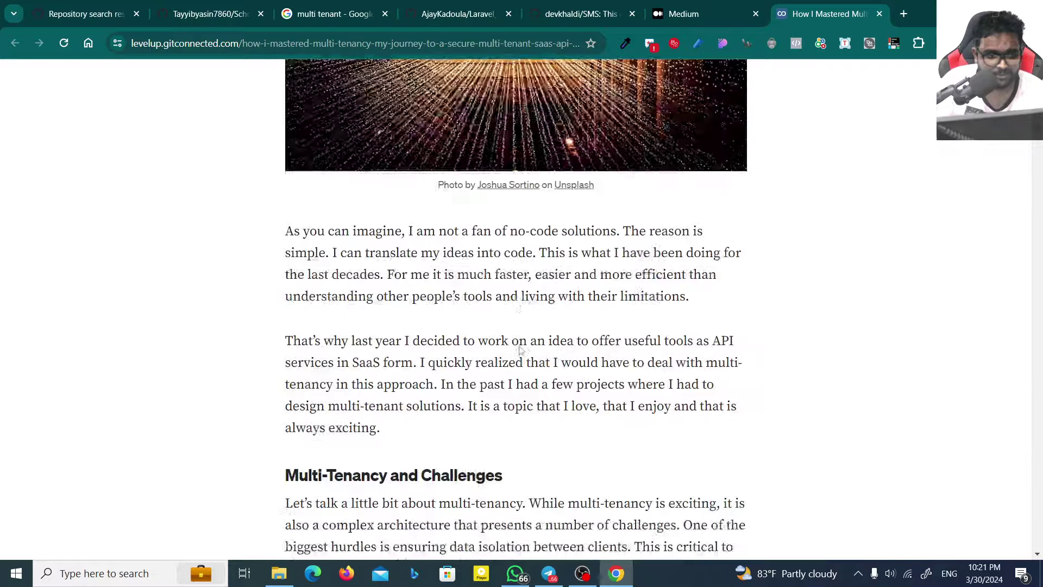
scroll(519, 346, "down", 15)
scroll(533, 269, "up", 5)
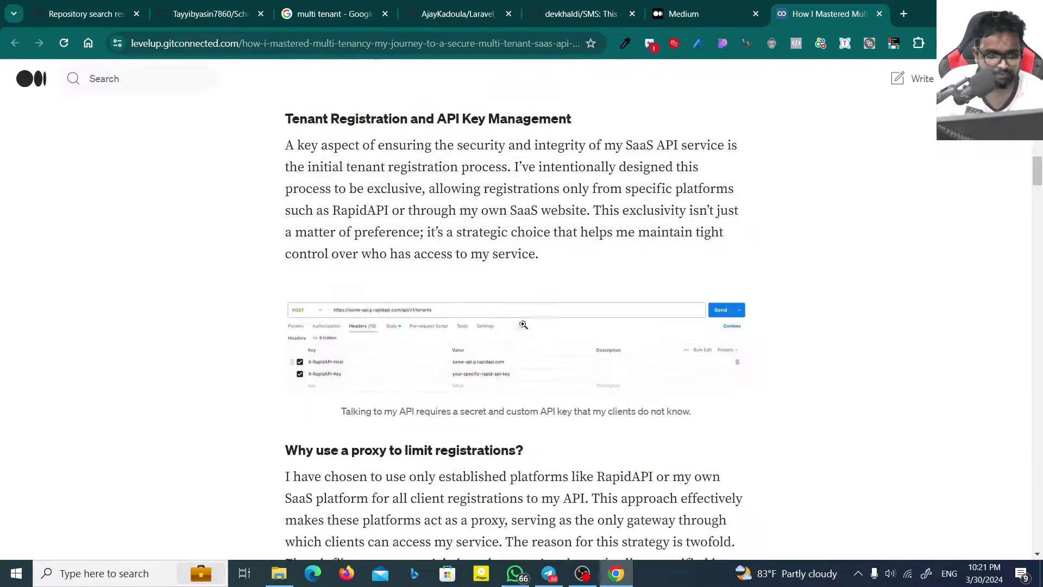
scroll(533, 269, "down", 20)
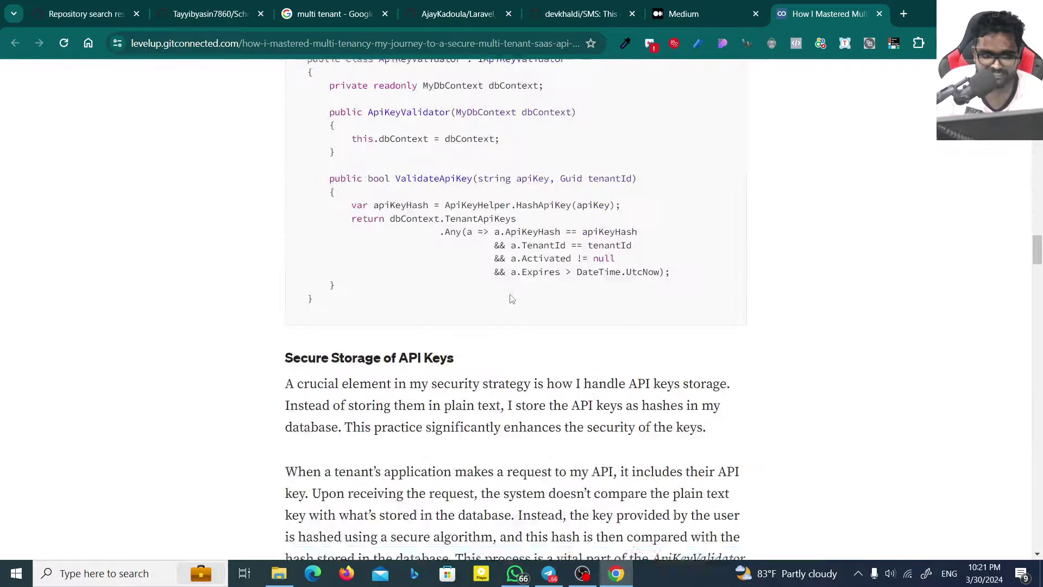
key("ctrl+w")
Step: Open the Azure Inventory multi-tenant PowerShell article in a background tab and view it
scroll(354, 303, "down", 4)
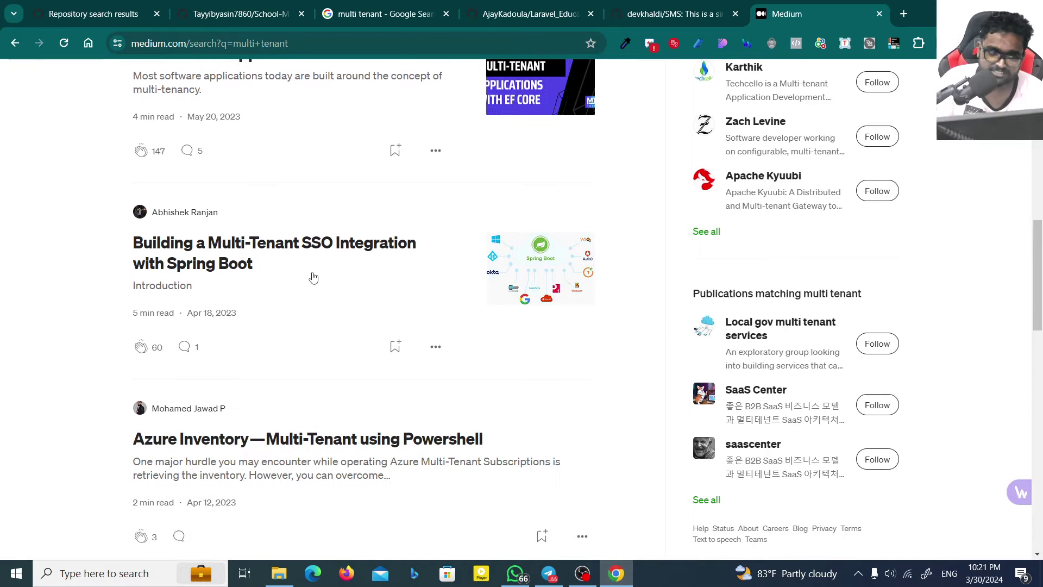
scroll(314, 277, "down", 4)
middle_click(377, 235)
scroll(280, 334, "down", 6)
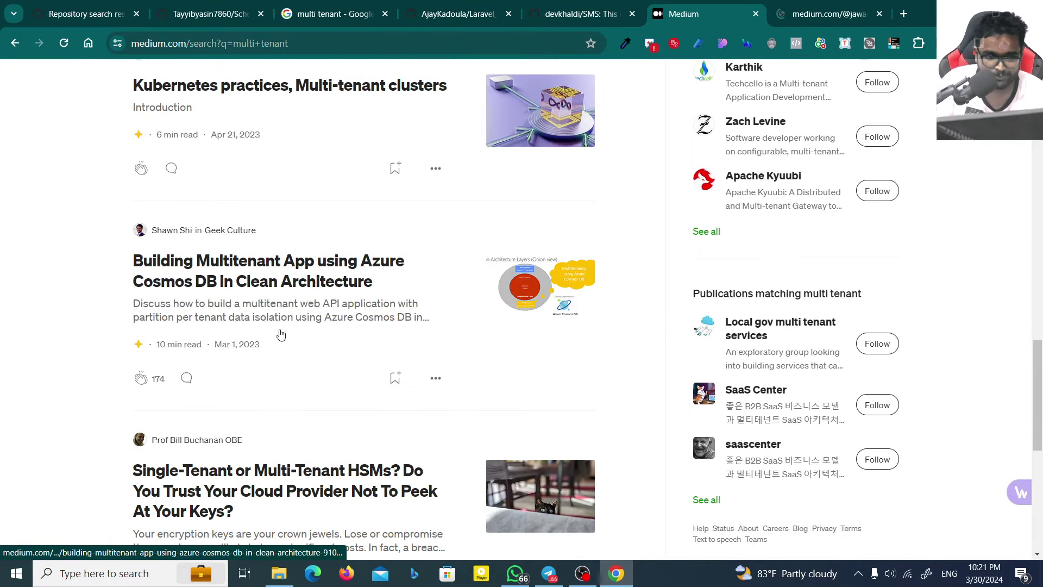
scroll(284, 329, "down", 6)
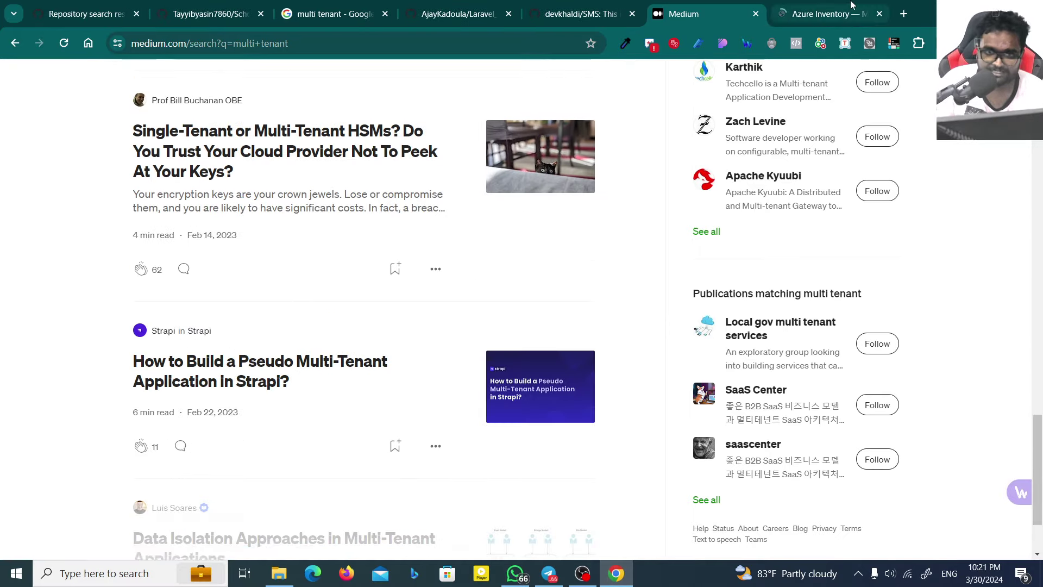
left_click(850, 5)
scroll(695, 365, "down", 20)
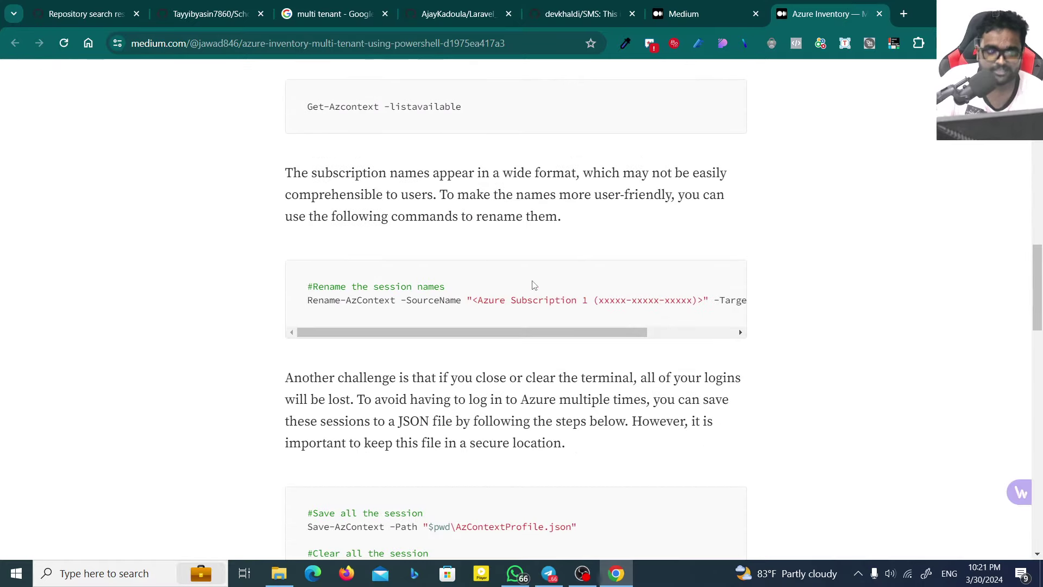
Step: Return to the 'multi tenant' search results and load more results with Show more
left_click(683, 14)
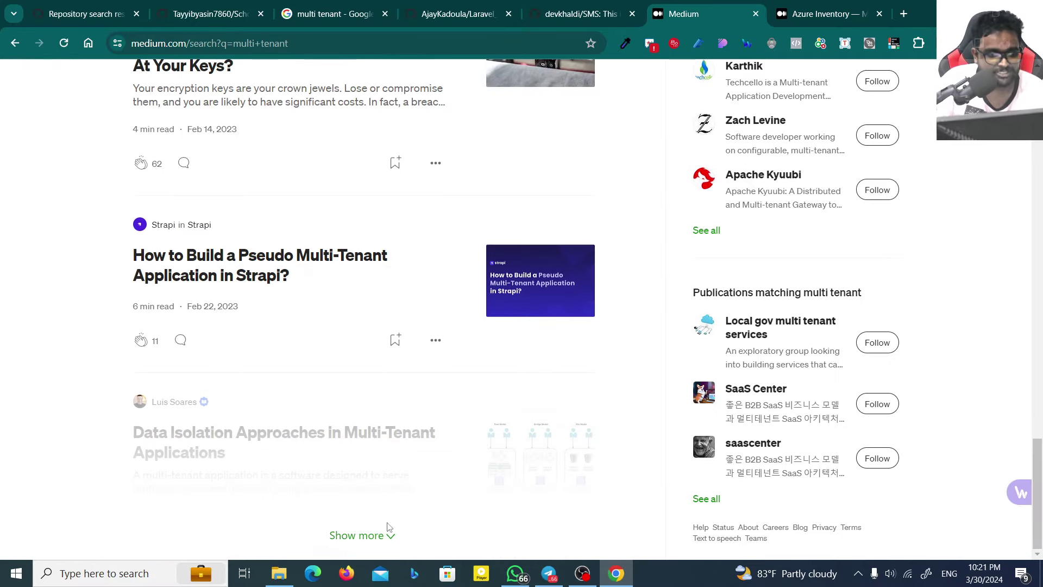
left_click(387, 532)
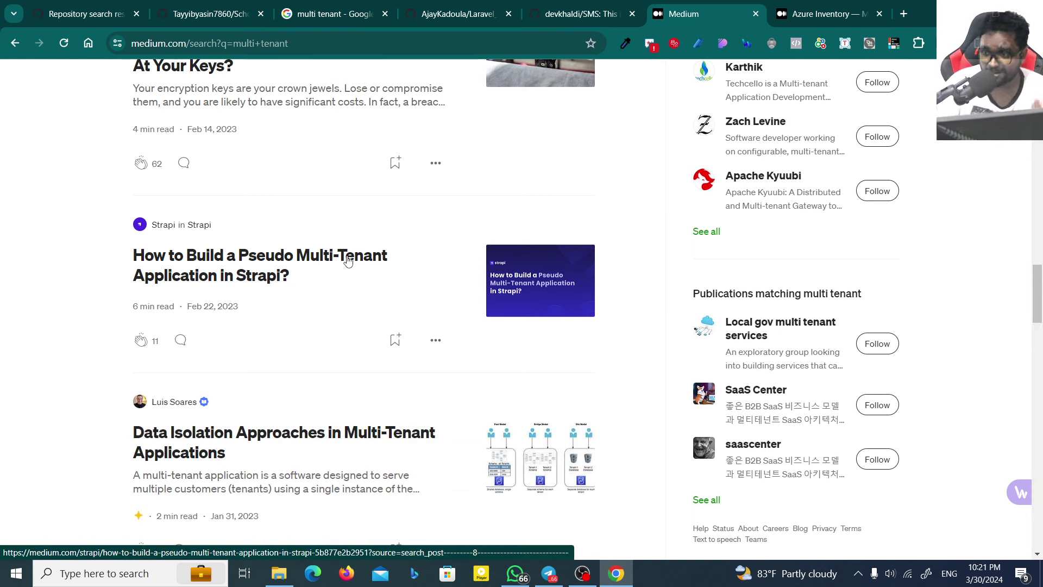
scroll(449, 324, "down", 3)
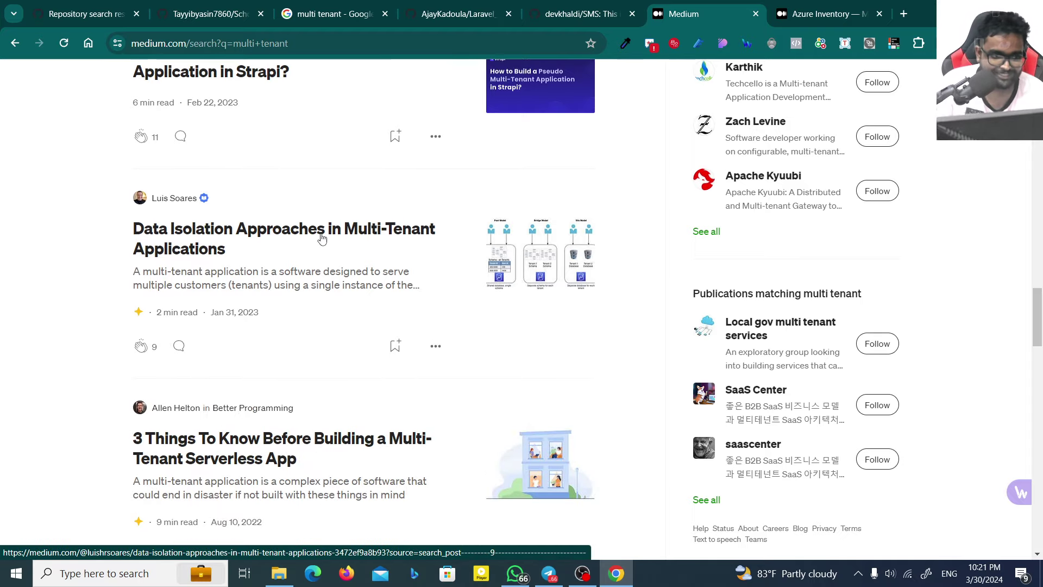
scroll(322, 238, "down", 4)
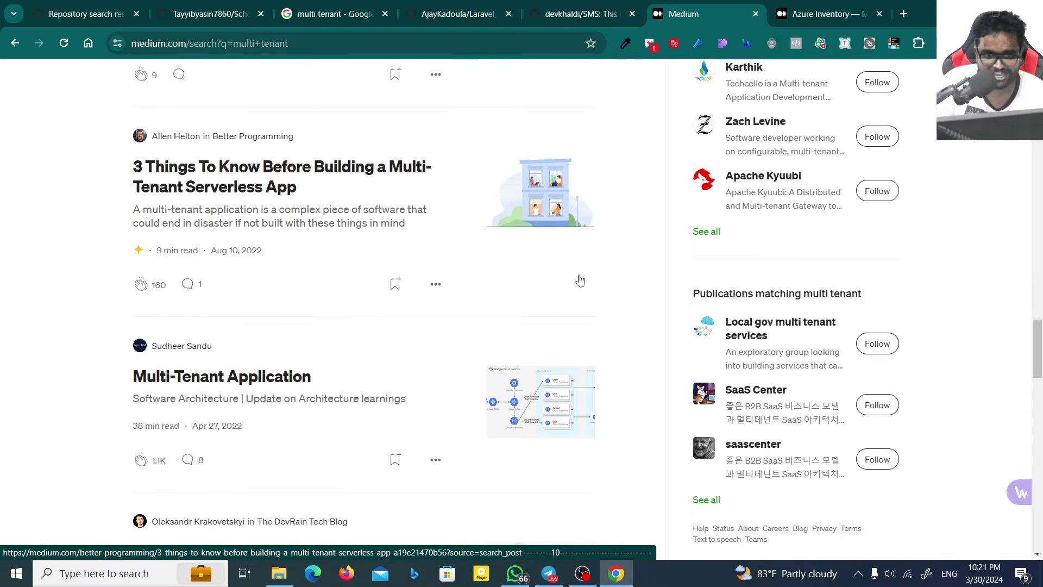
scroll(580, 280, "down", 2)
scroll(537, 277, "down", 2)
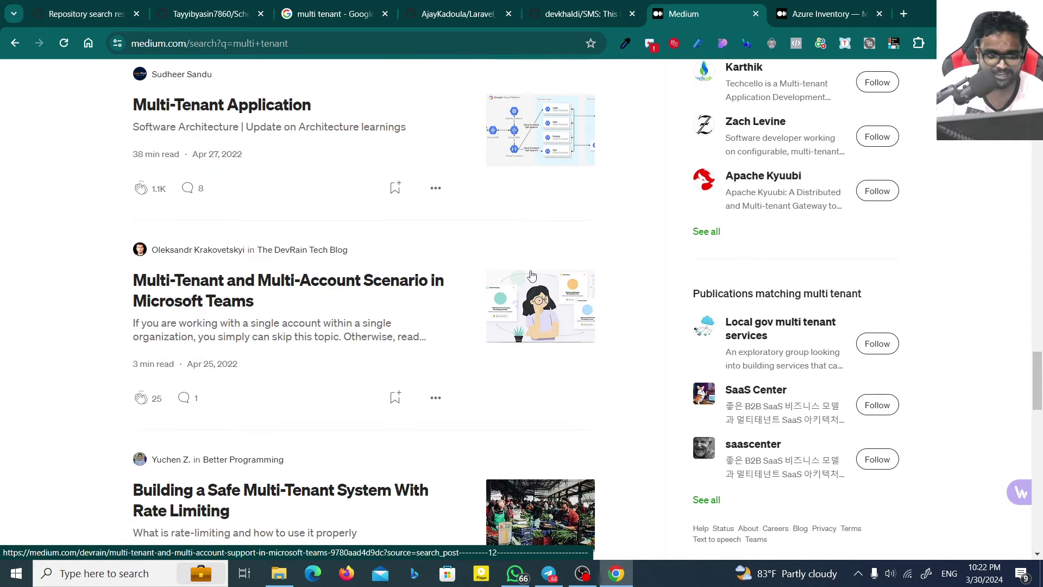
scroll(541, 272, "down", 2)
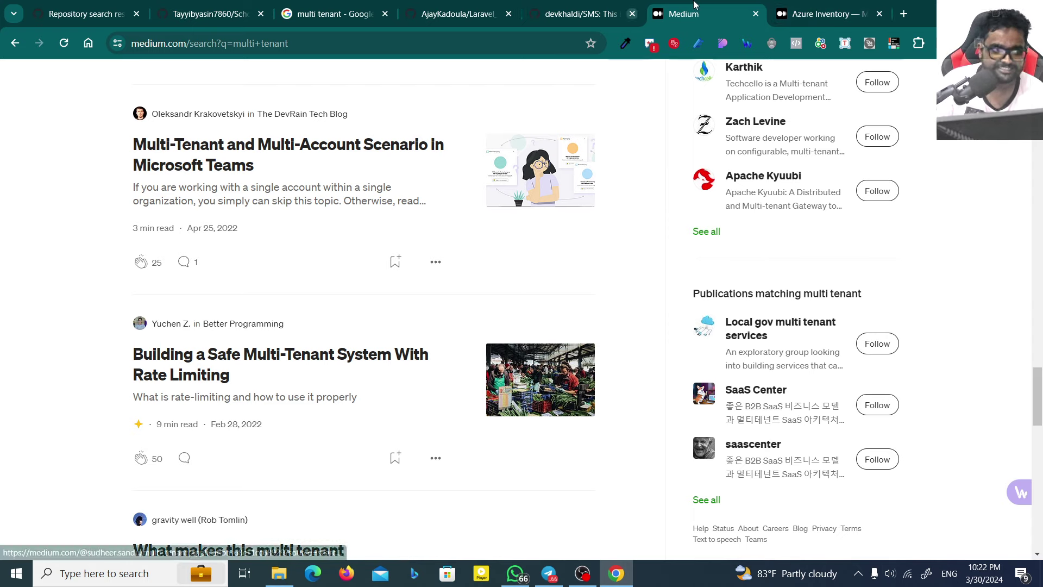
Step: Open the Microsoft Teams multi-tenant article in a background tab and close the Azure Inventory article
middle_click(215, 157)
key("ctrl+Tab")
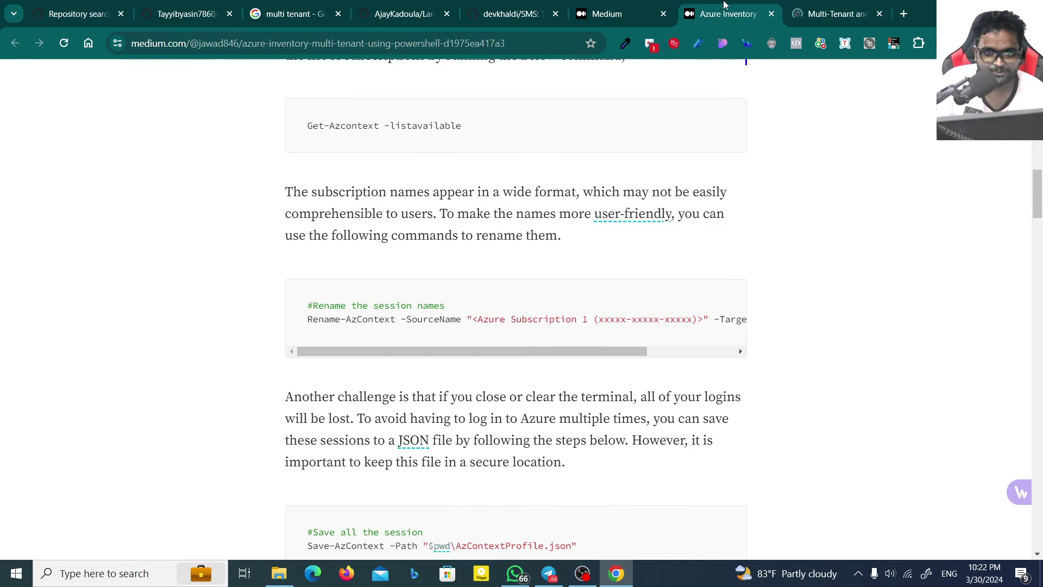
key("ctrl+w")
Step: Read through the Teams multi-tenant and multi-account article, then close it
scroll(470, 374, "down", 5)
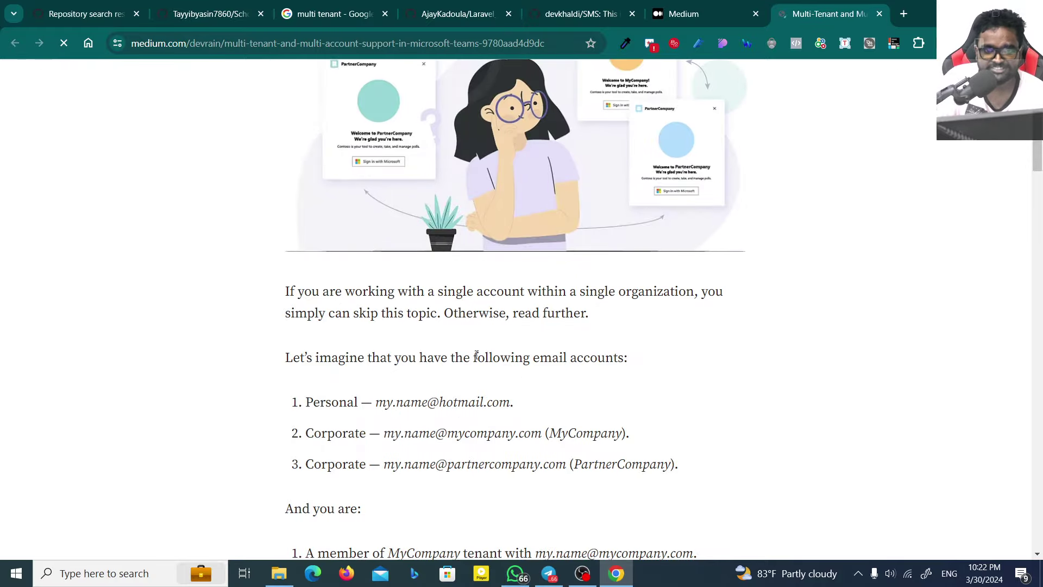
scroll(477, 355, "up", 5)
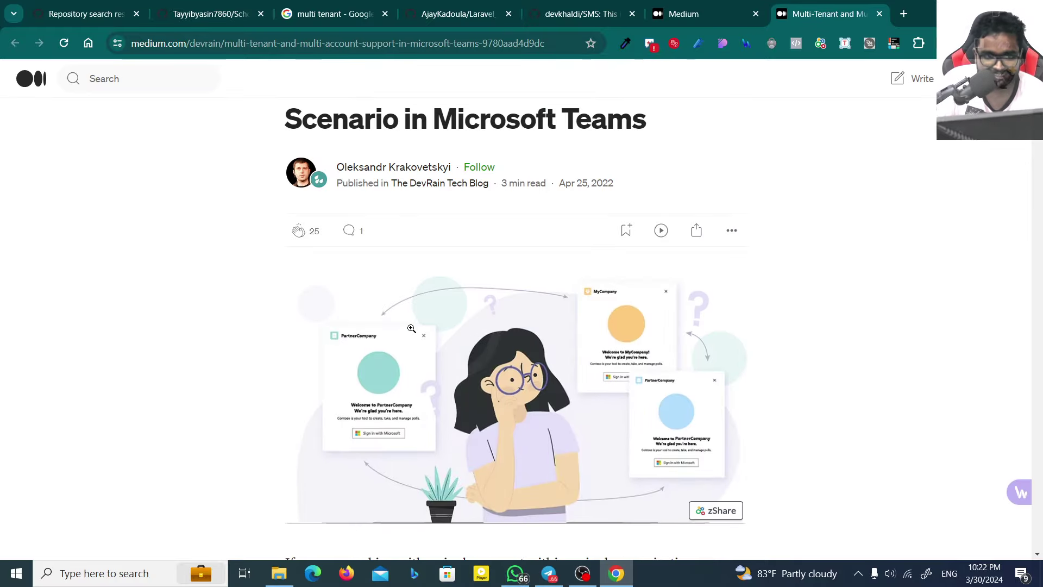
scroll(411, 328, "down", 6)
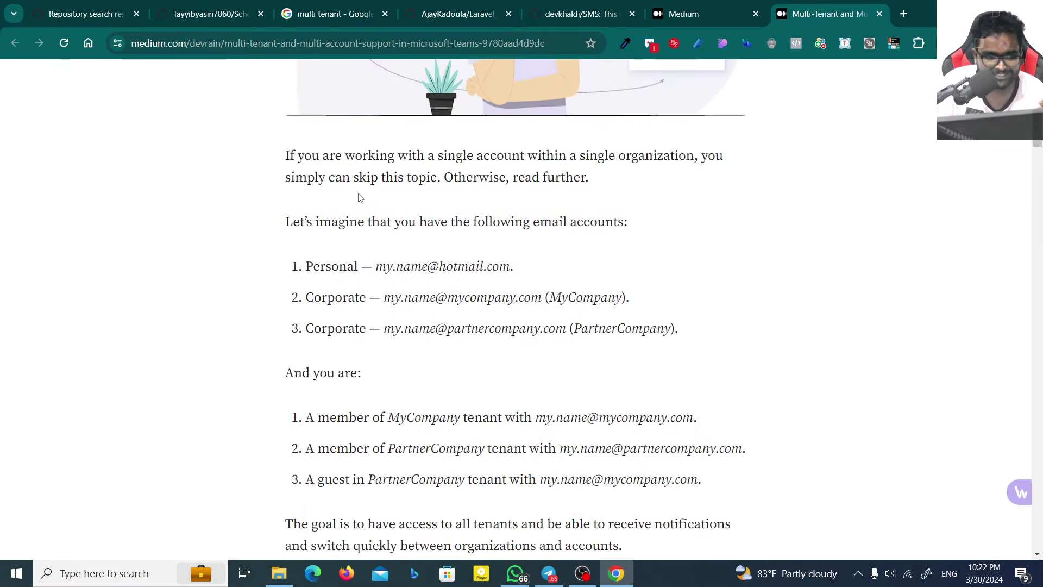
scroll(360, 197, "down", 14)
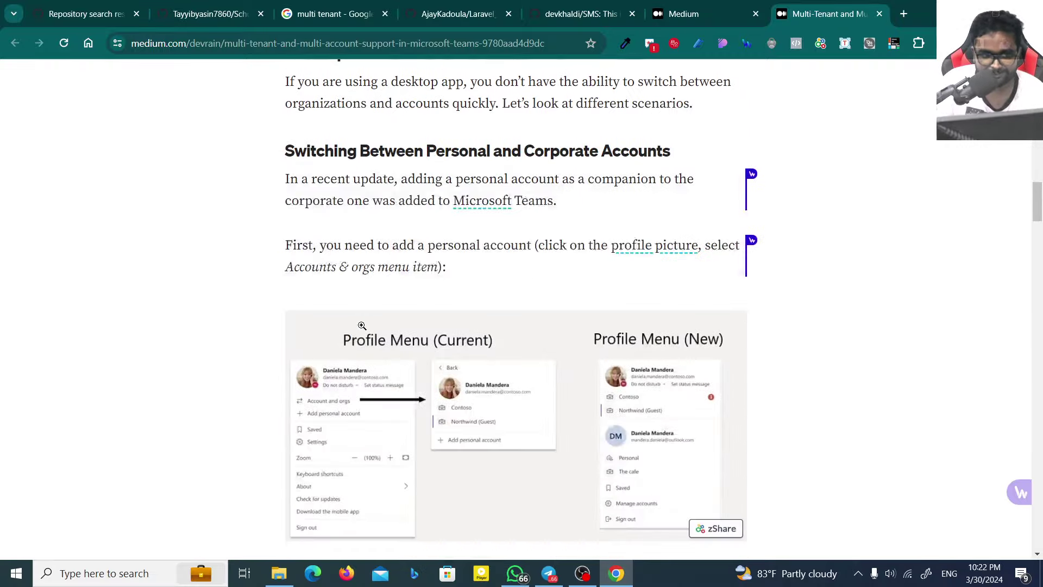
scroll(361, 325, "down", 10)
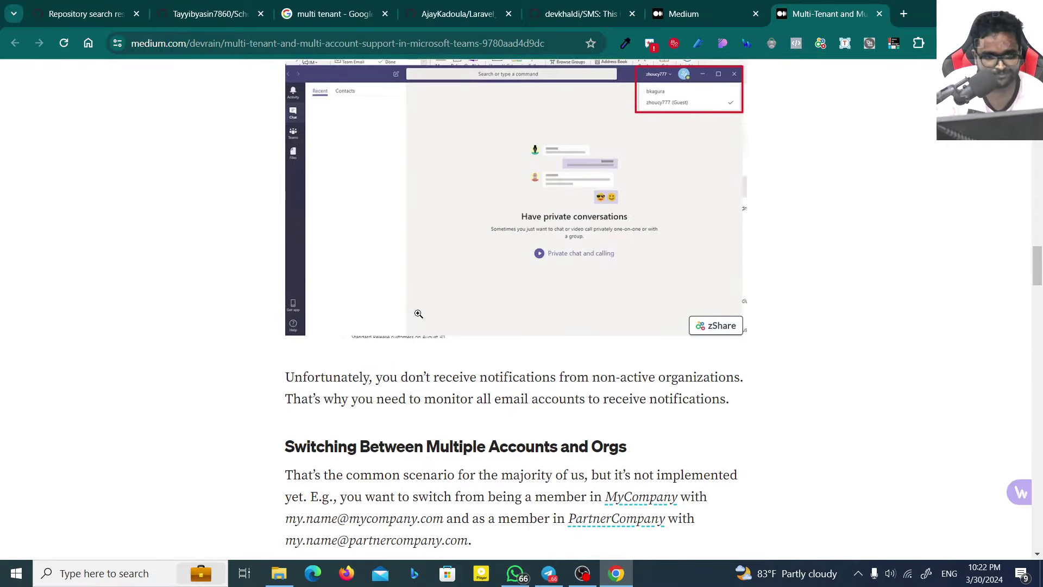
scroll(418, 313, "down", 11)
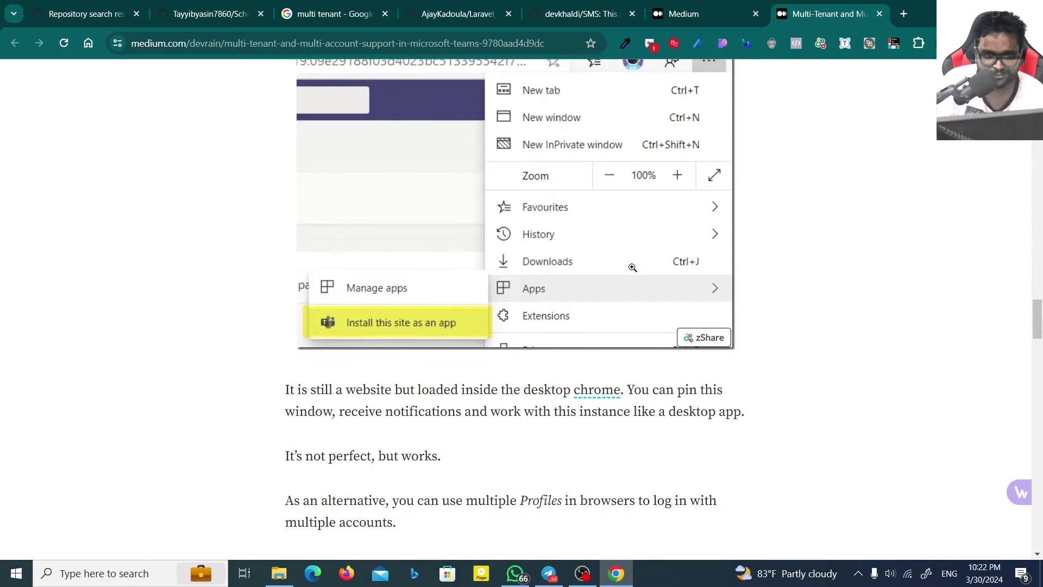
scroll(632, 268, "down", 15)
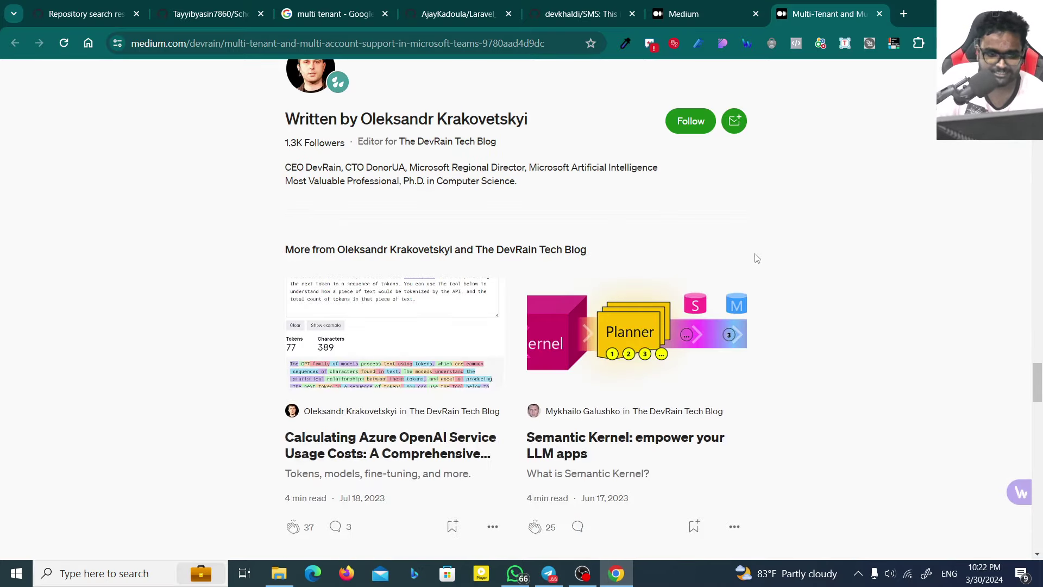
scroll(653, 296, "down", 3)
key("ctrl+w")
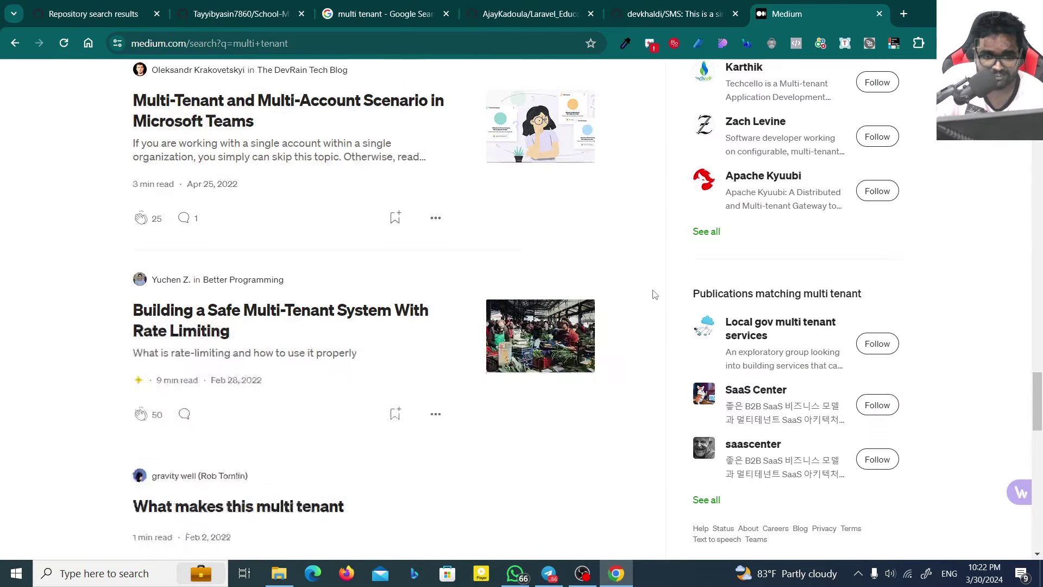
scroll(654, 294, "down", 5)
Step: Open the Multi-Tenant Application article in a new tab and switch to it
scroll(654, 294, "down", 4)
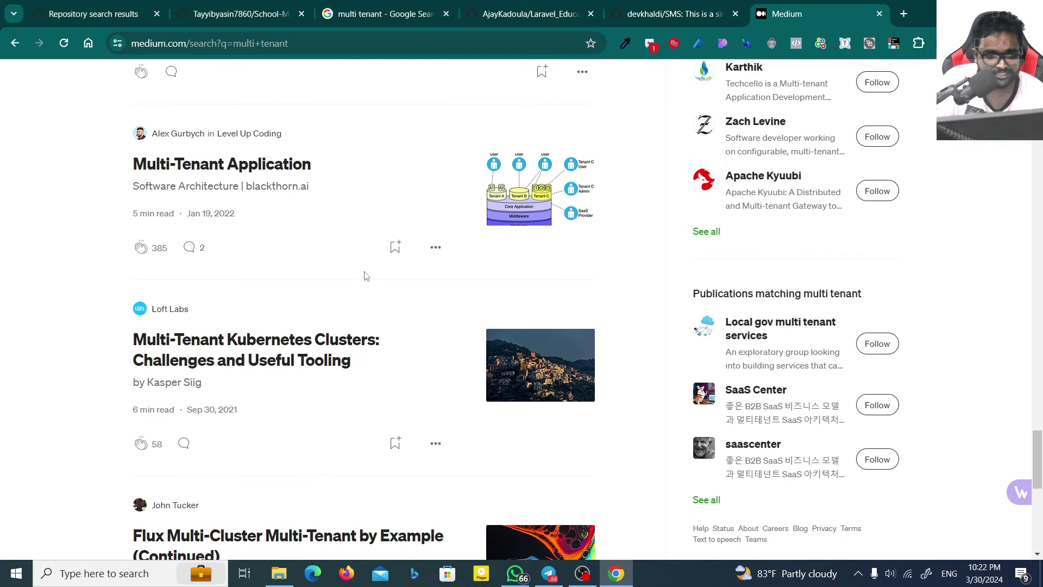
middle_click(218, 172)
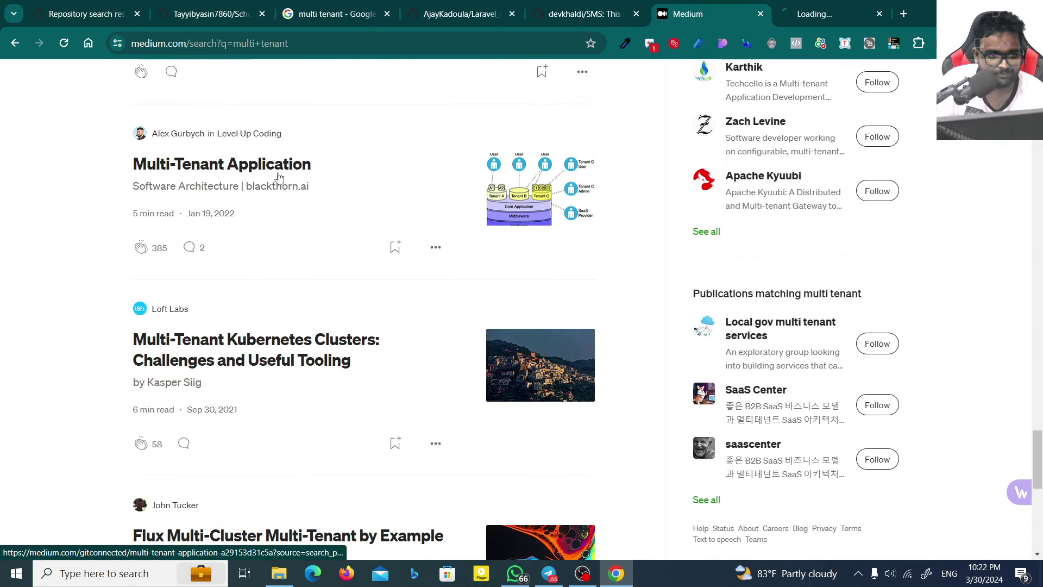
key("ctrl+Tab")
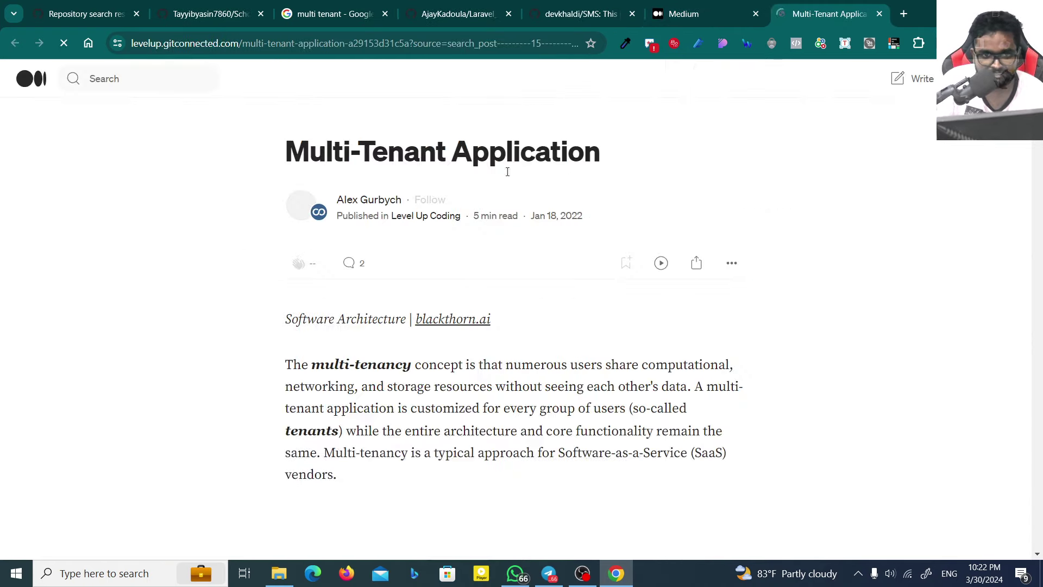
scroll(307, 291, "down", 5)
scroll(336, 187, "up", 1)
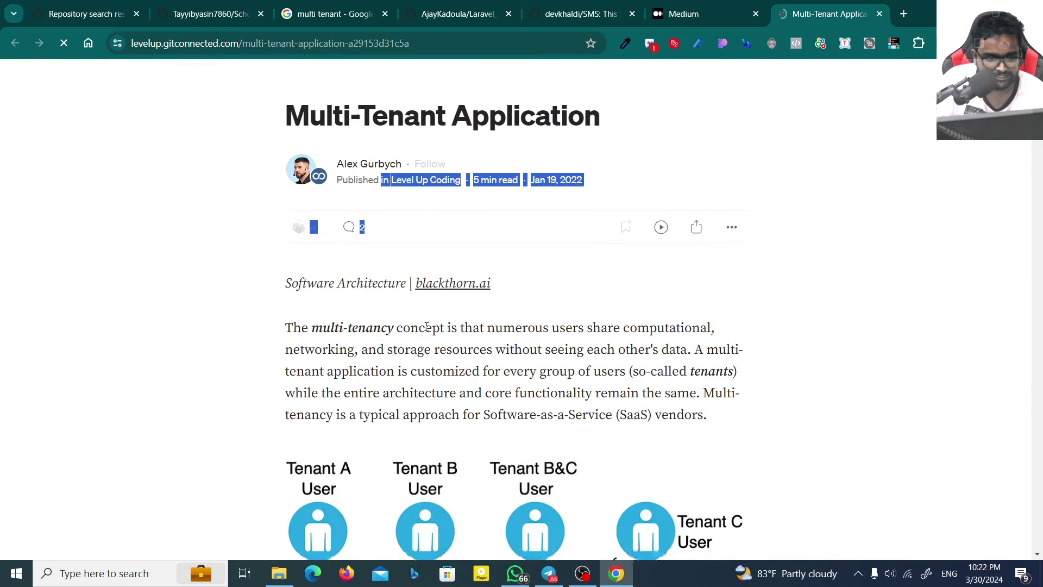
scroll(446, 369, "down", 6)
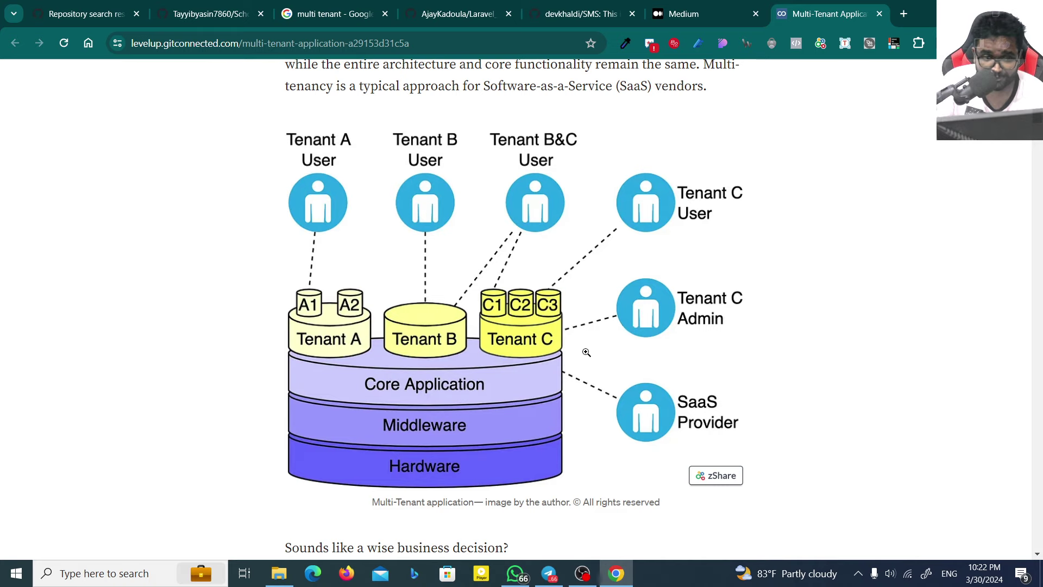
Step: Enlarge the architecture diagram, read the whole article, then close its tab
left_click(498, 396)
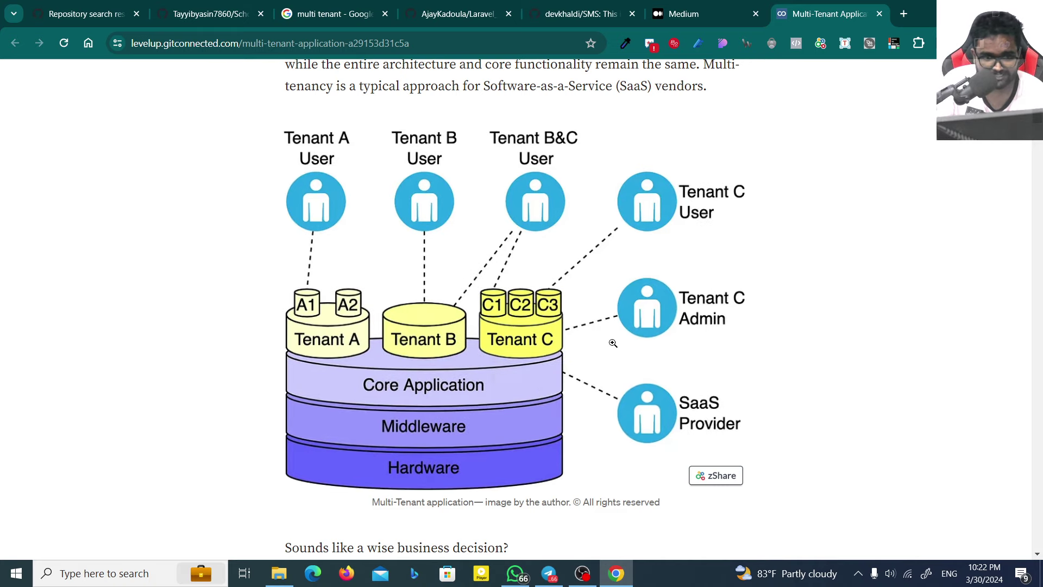
scroll(545, 392, "down", 3)
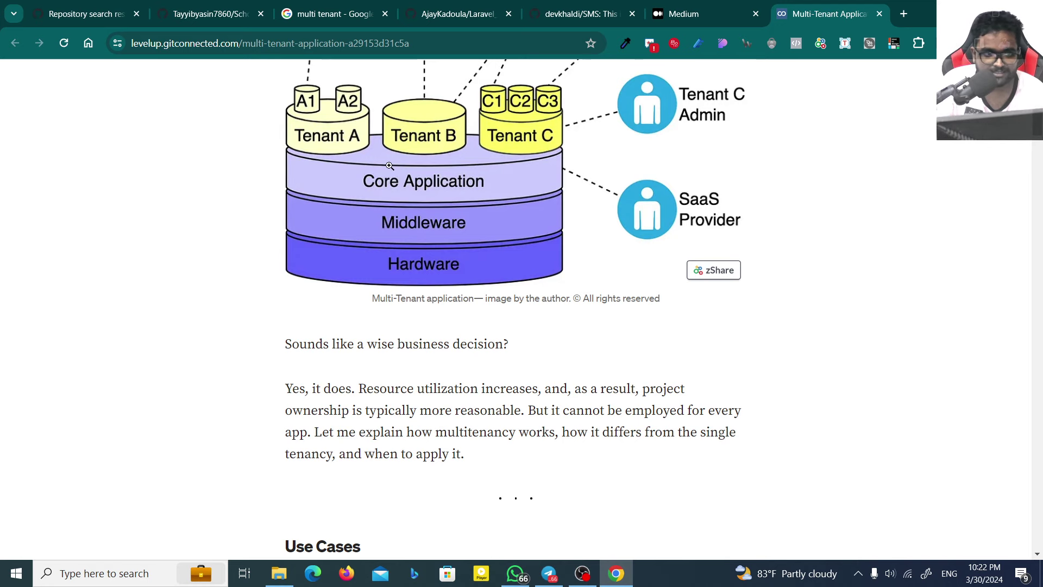
scroll(421, 176, "up", 1)
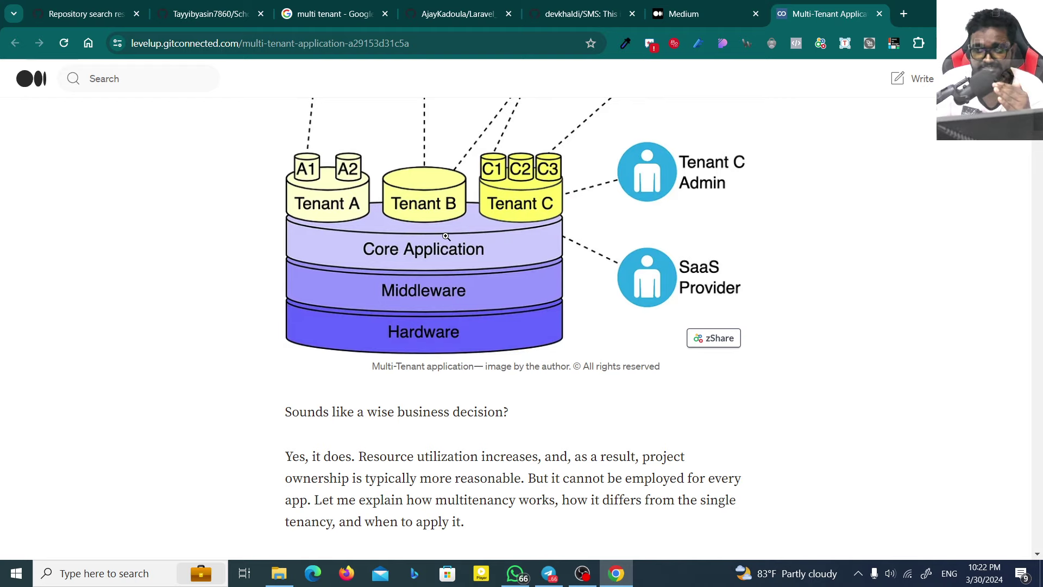
scroll(446, 237, "down", 10)
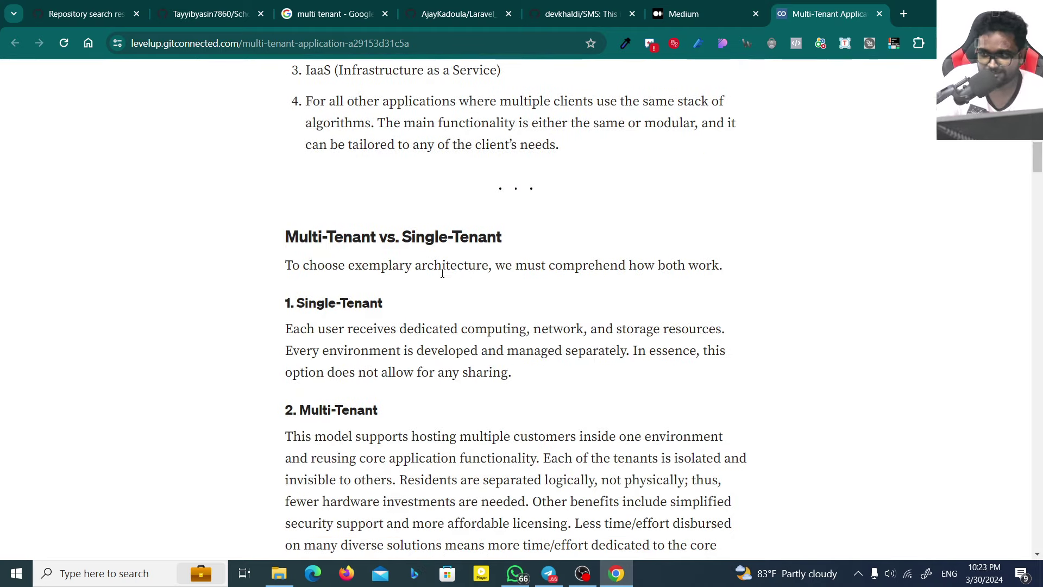
scroll(287, 293, "down", 5)
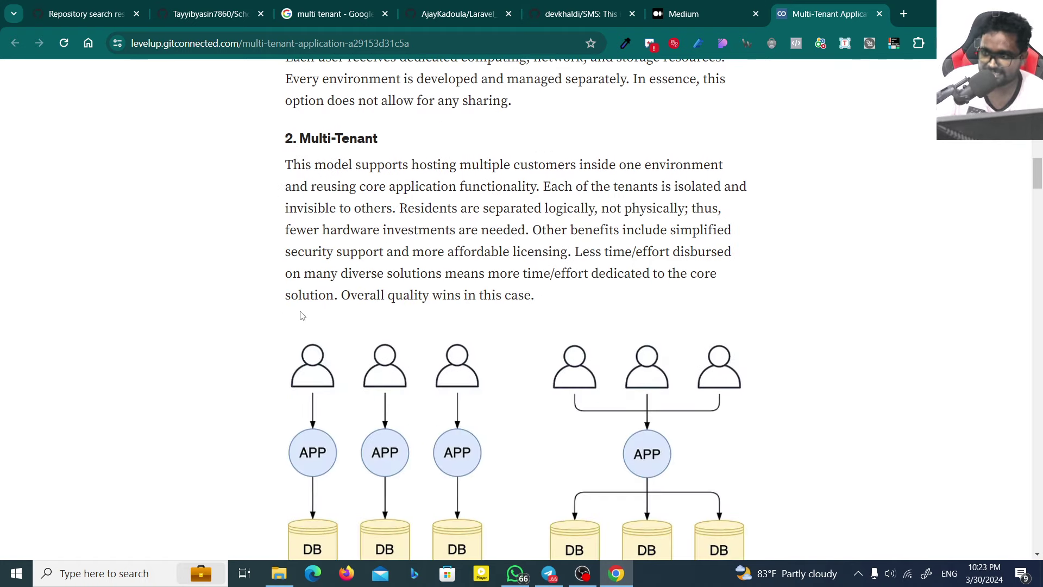
scroll(302, 315, "down", 3)
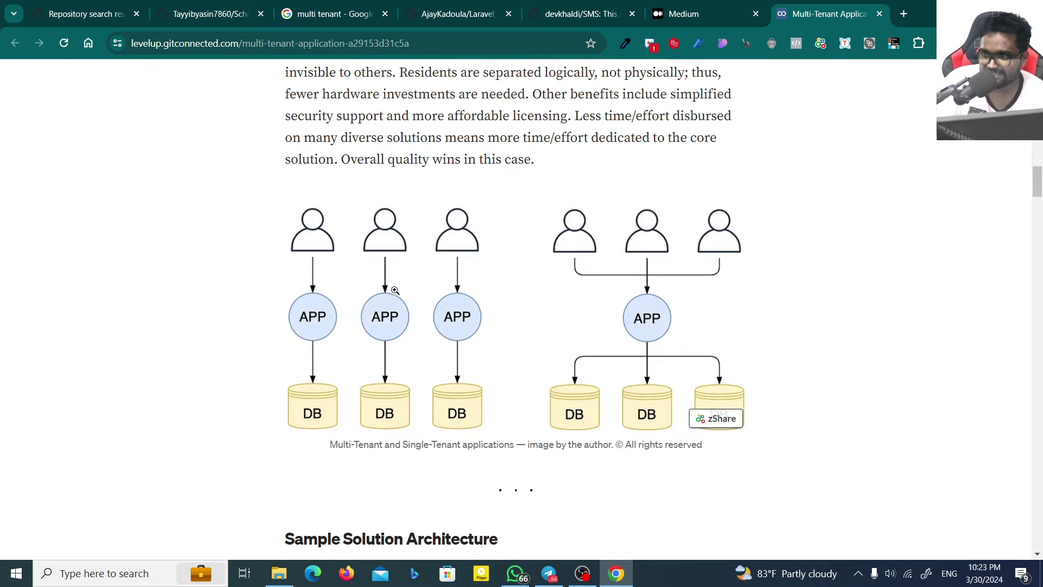
scroll(395, 291, "down", 9)
scroll(387, 318, "down", 20)
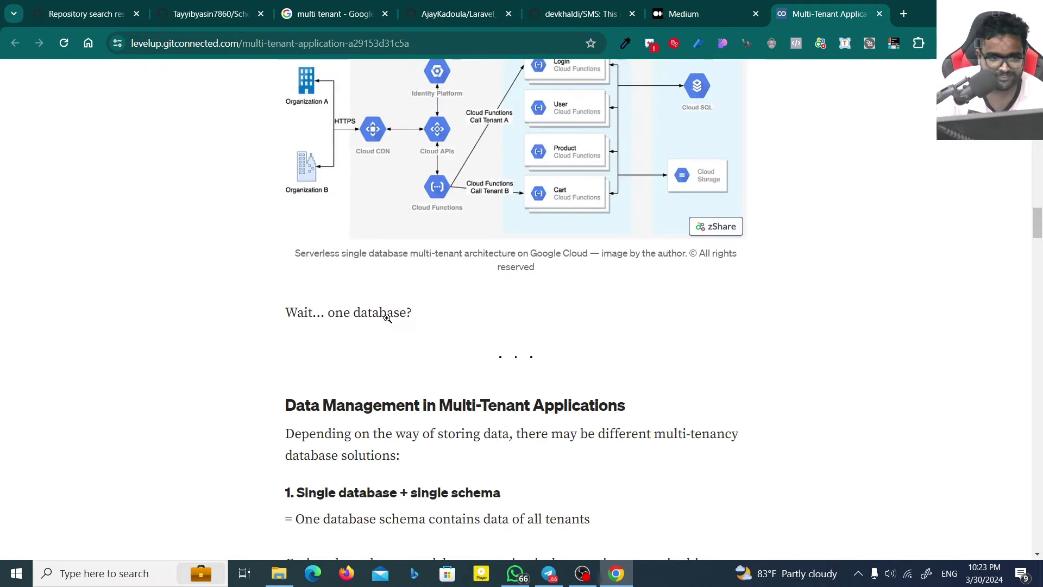
scroll(679, 285, "down", 7)
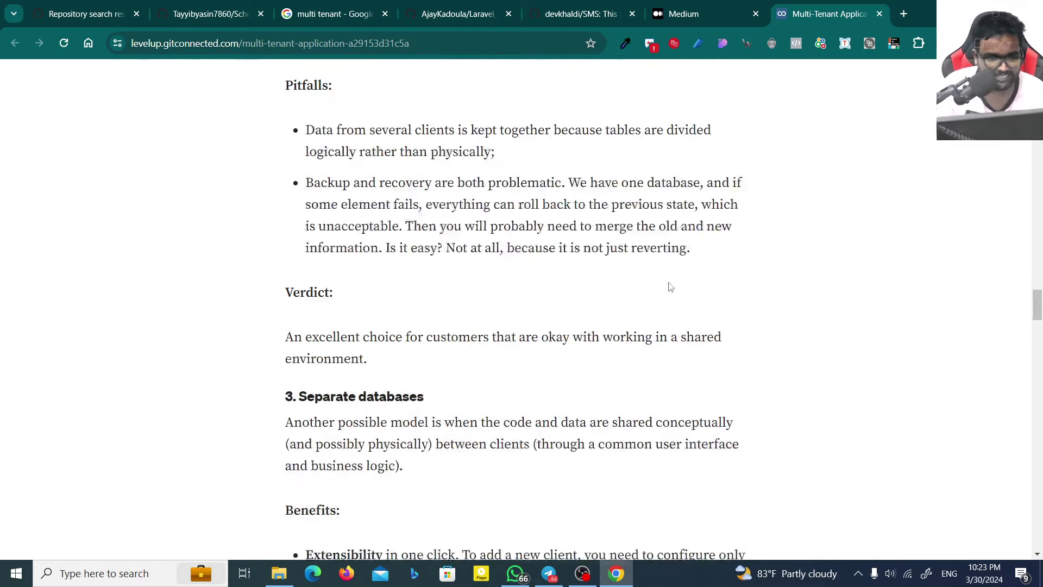
key("ctrl+w")
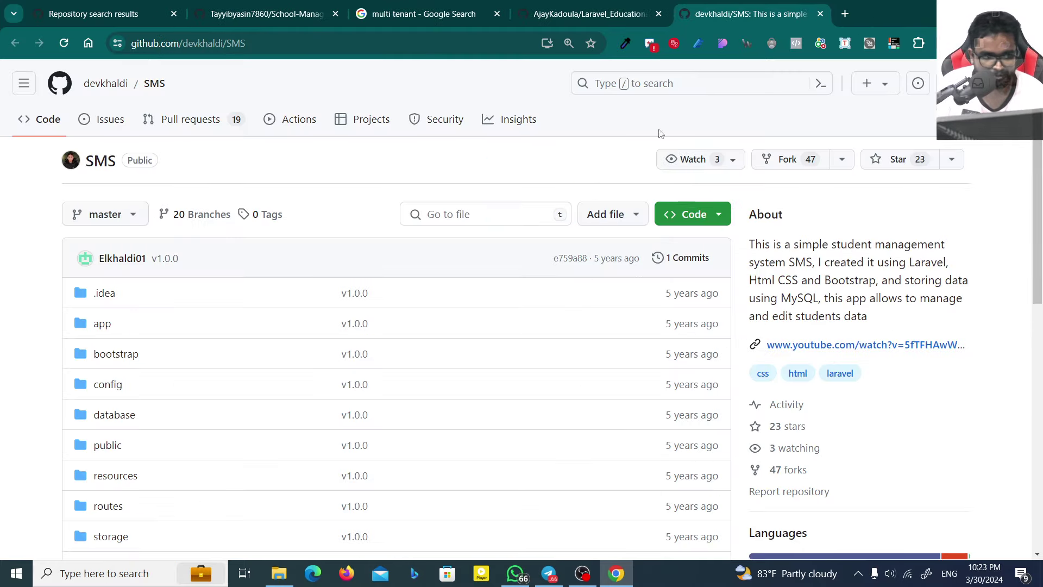
Step: Switch to the Laravel educational management repository and scroll through its README
scroll(437, 228, "down", 10)
key("ctrl+shift+Tab")
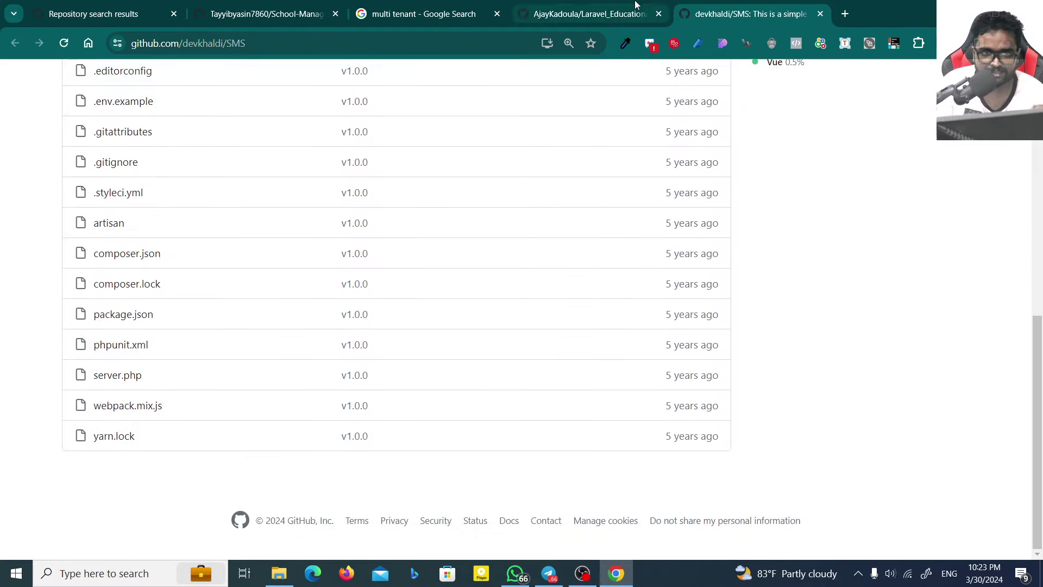
scroll(296, 321, "down", 12)
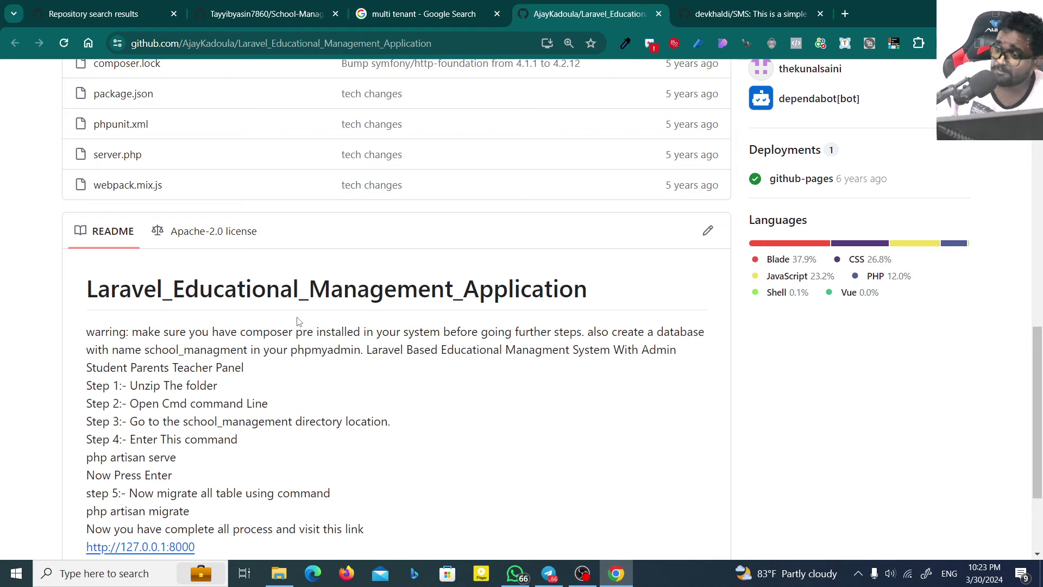
scroll(298, 321, "down", 3)
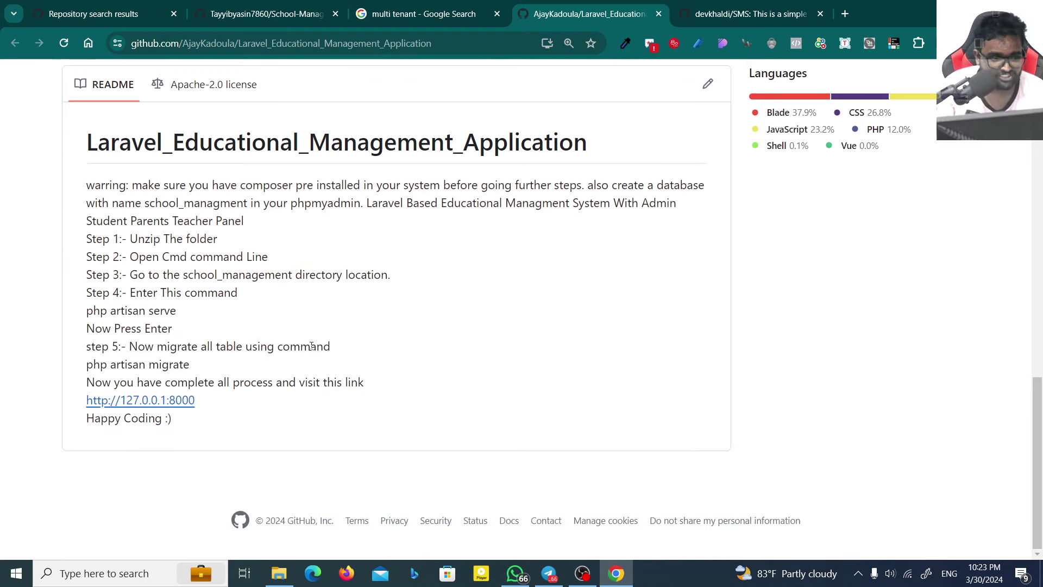
scroll(207, 277, "up", 8)
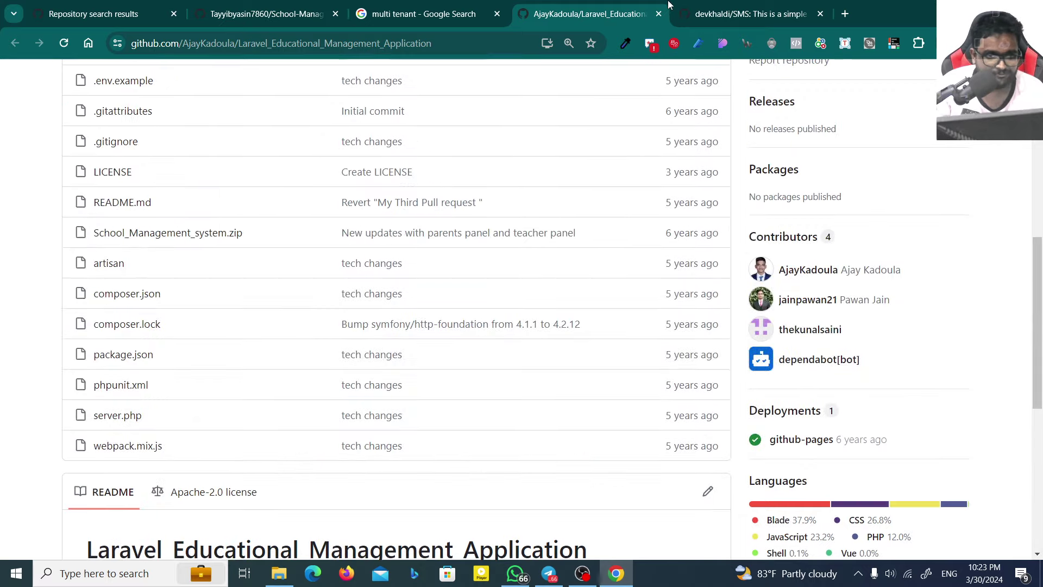
Step: Close the educational management and SMS repository tabs and return to the repository search results
left_click(661, 15)
left_click(661, 15)
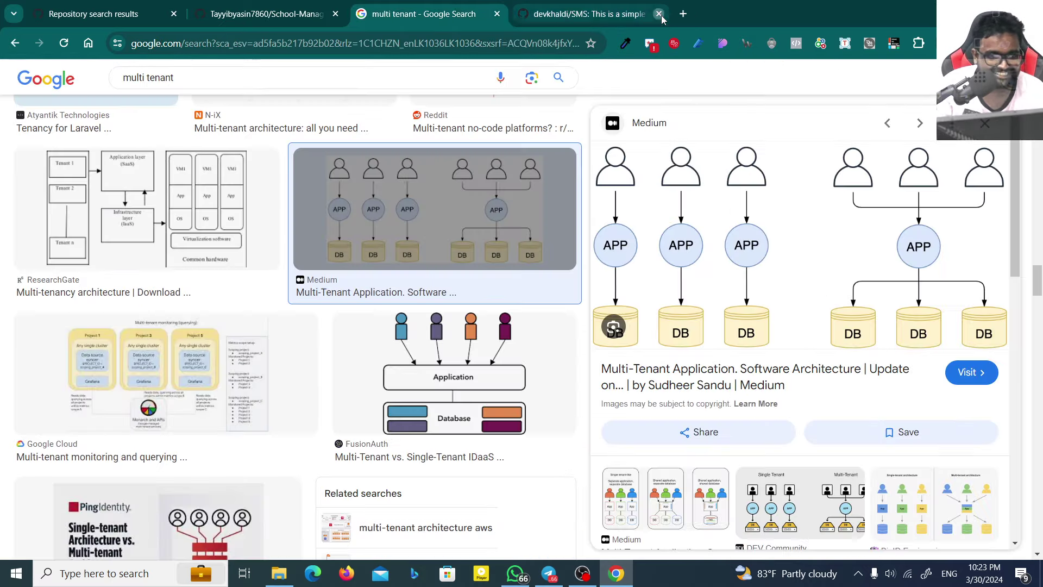
left_click(223, 15)
scroll(221, 284, "up", 7)
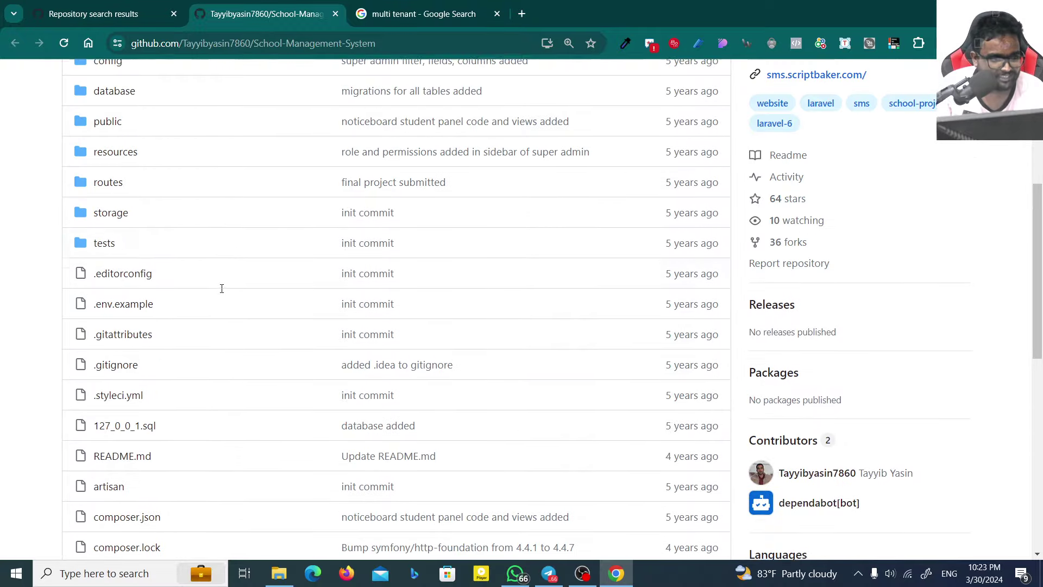
key("ctrl+shift+Tab")
scroll(350, 355, "down", 1)
scroll(350, 356, "down", 6)
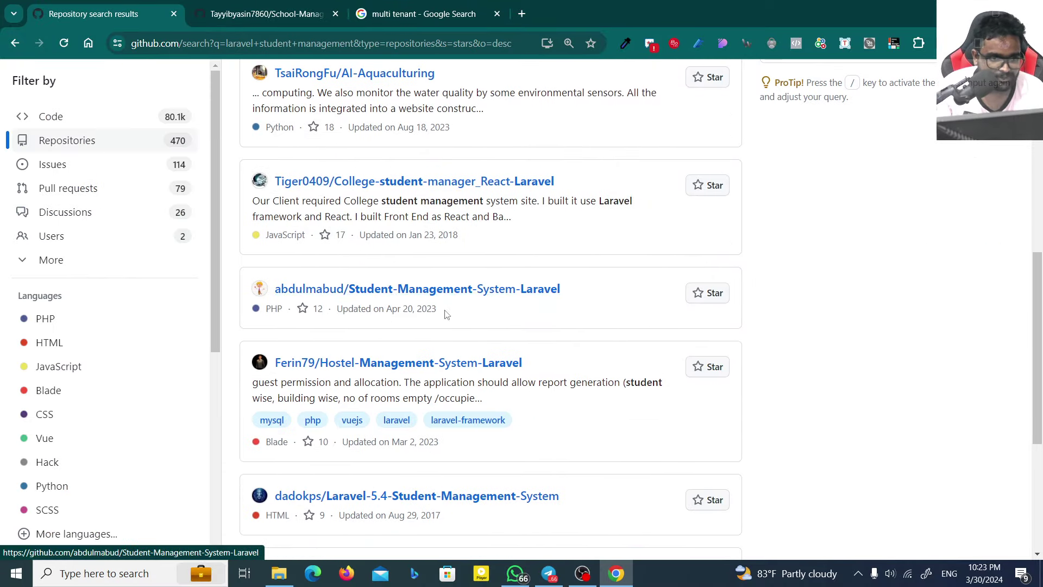
Step: Open Student-Management-System-Laravel in a new tab and close the School-Management-System repository
right_click(389, 296)
left_click(416, 303)
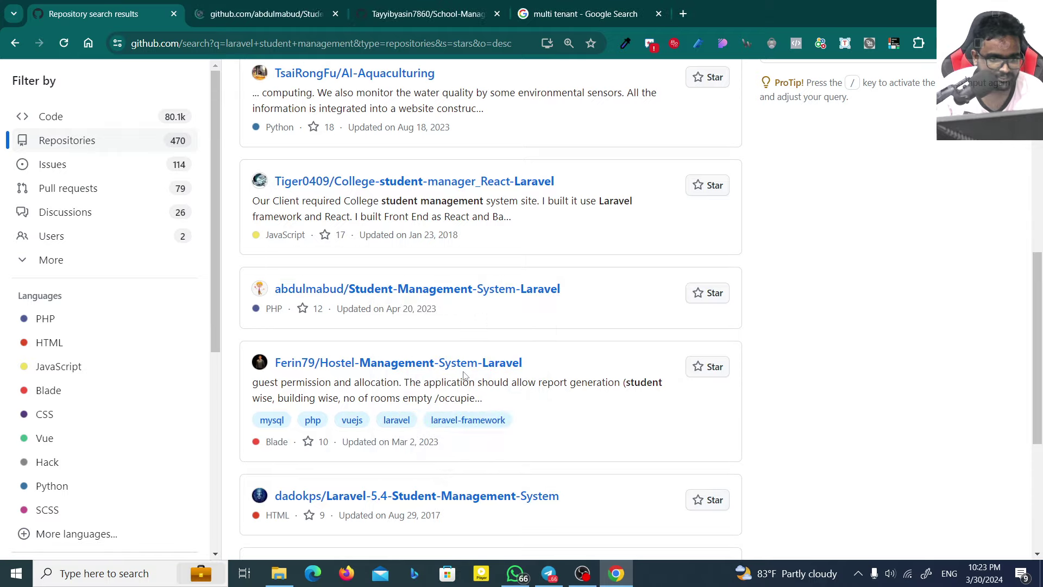
left_click(290, 4)
scroll(312, 401, "down", 15)
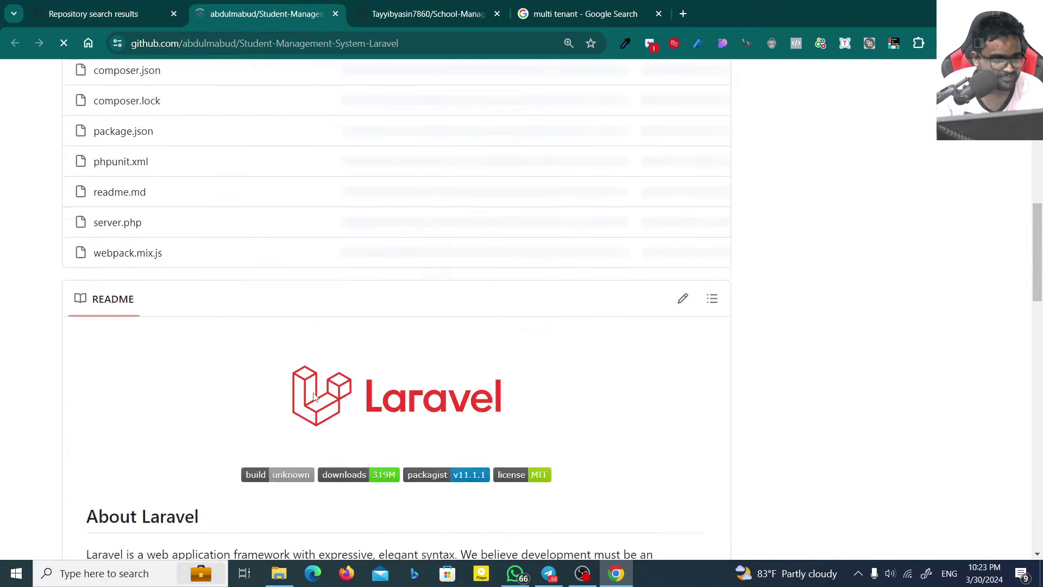
scroll(305, 418, "up", 10)
left_click(429, 13)
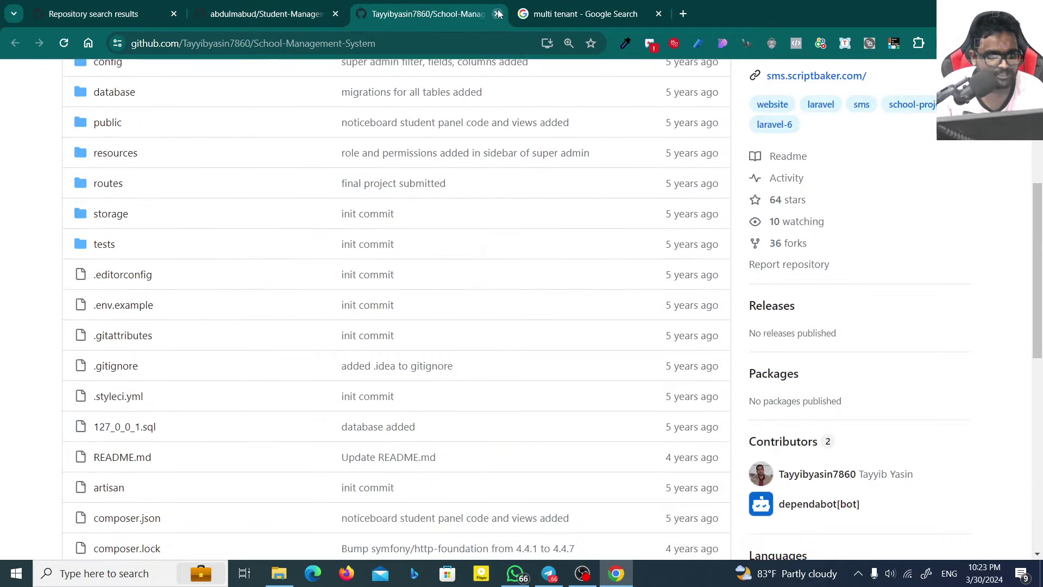
left_click(497, 13)
left_click(266, 13)
scroll(212, 393, "up", 10)
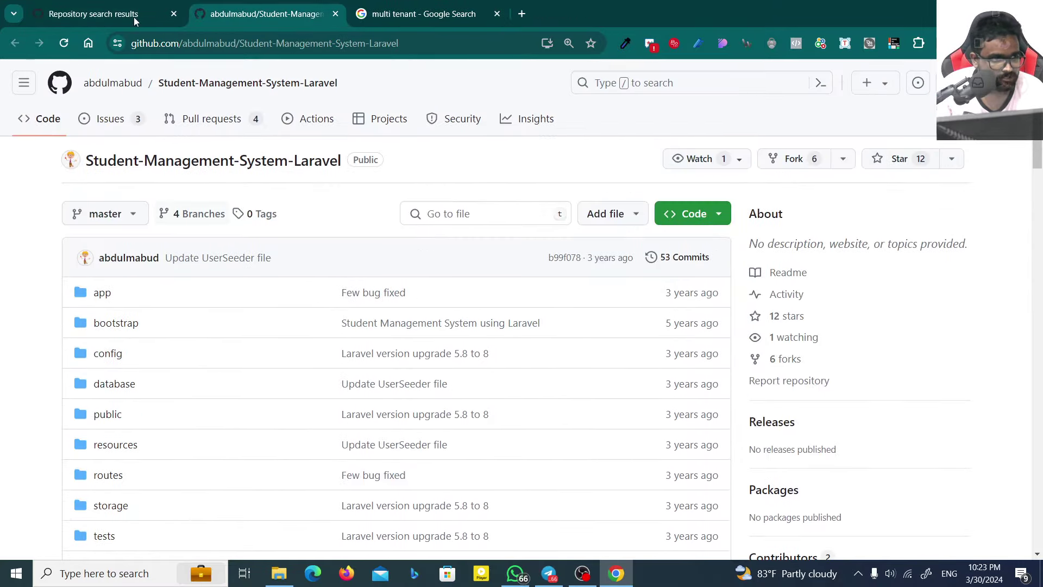
left_click(92, 14)
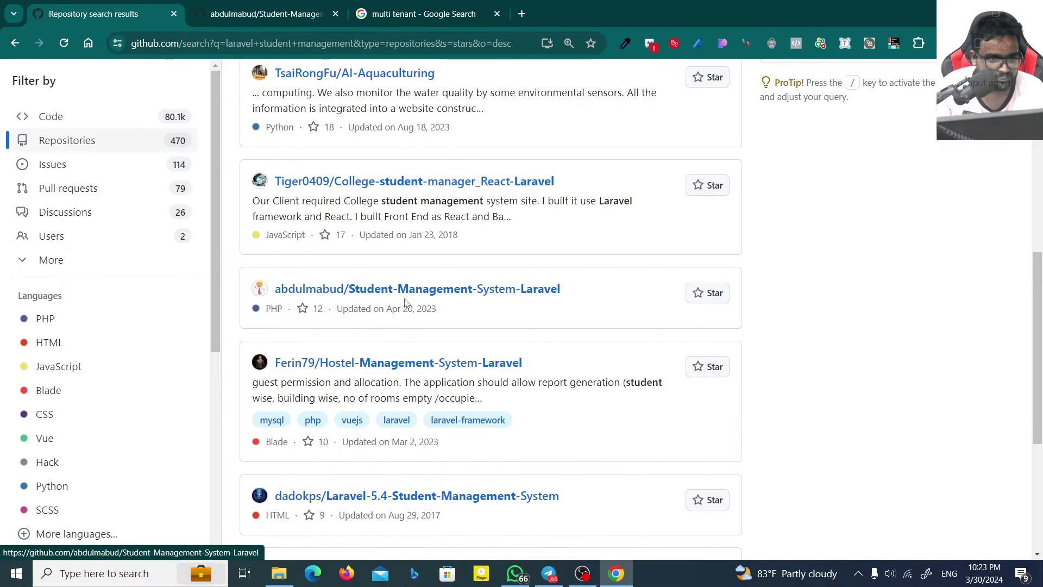
left_click(321, 289)
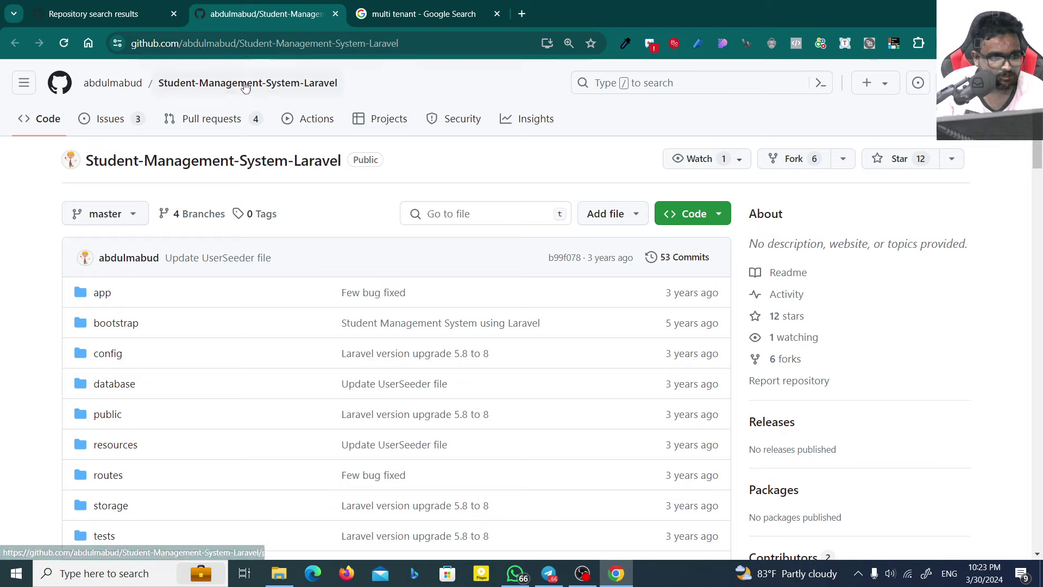
Step: Browse the repository's config folder and the app/Http/Controllers folder
scroll(226, 351, "down", 10)
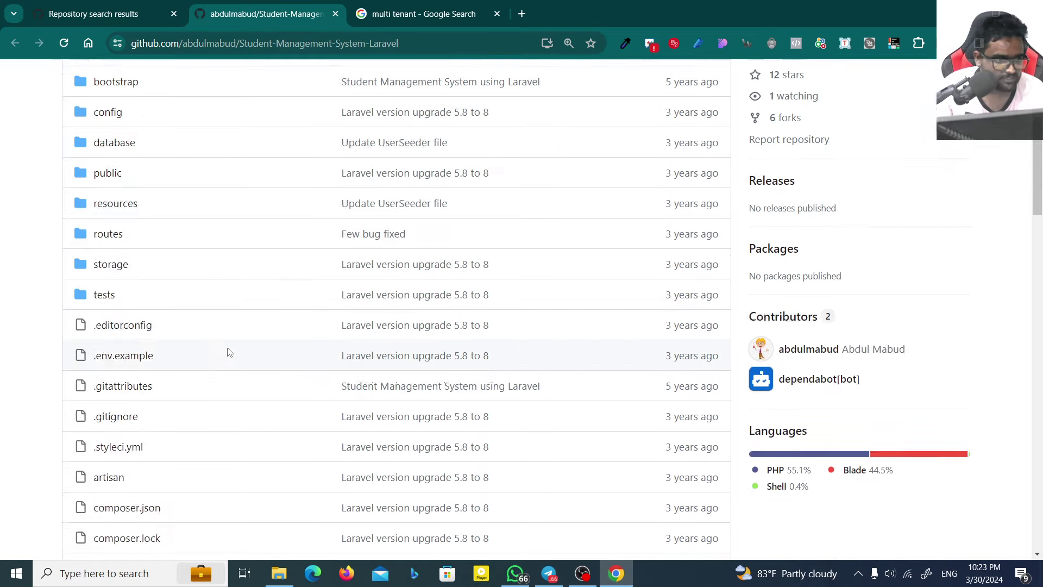
scroll(149, 217, "up", 10)
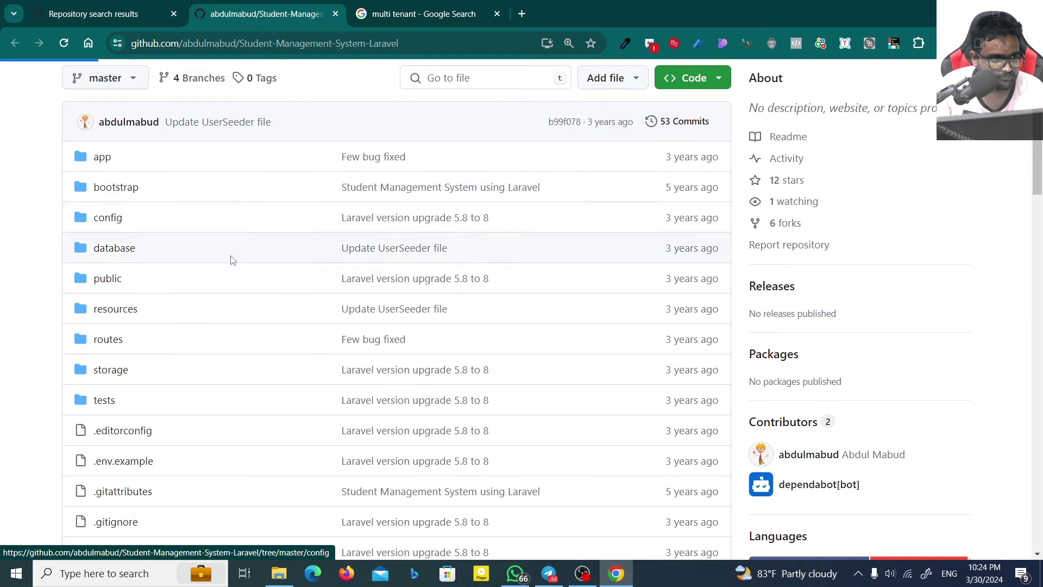
left_click(107, 218)
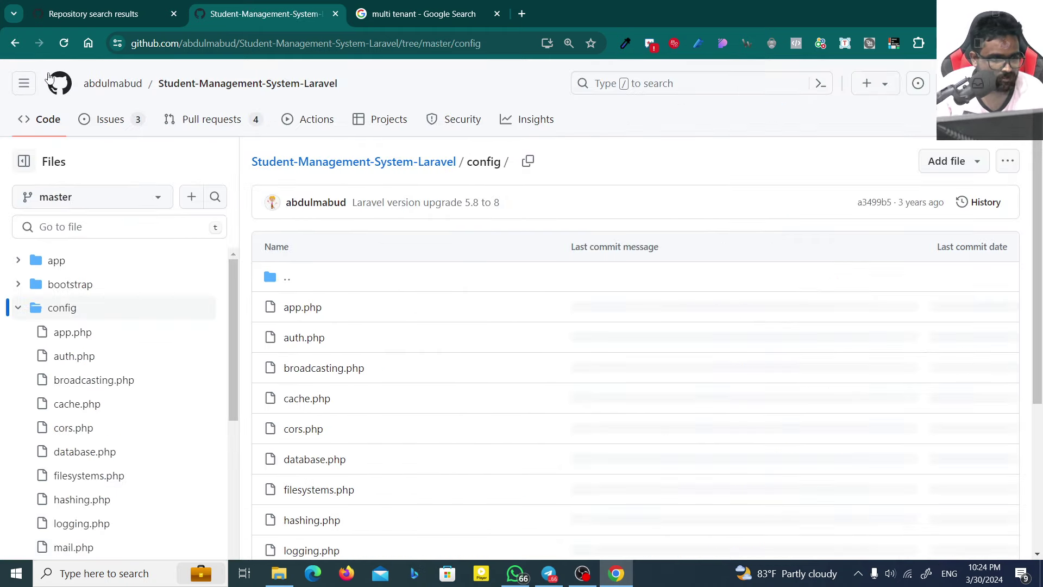
left_click(13, 45)
left_click(102, 156)
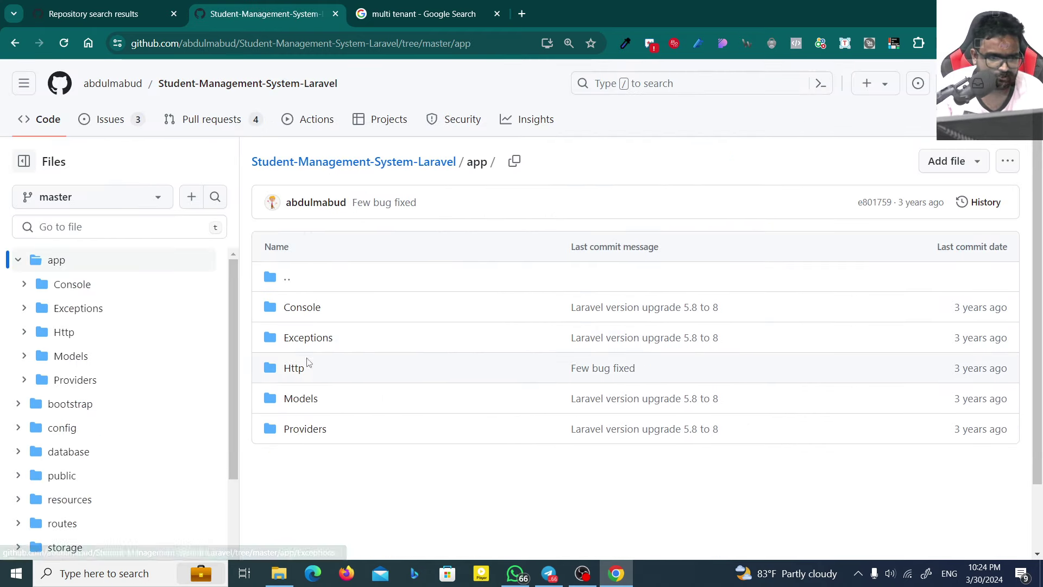
left_click(296, 369)
left_click(301, 306)
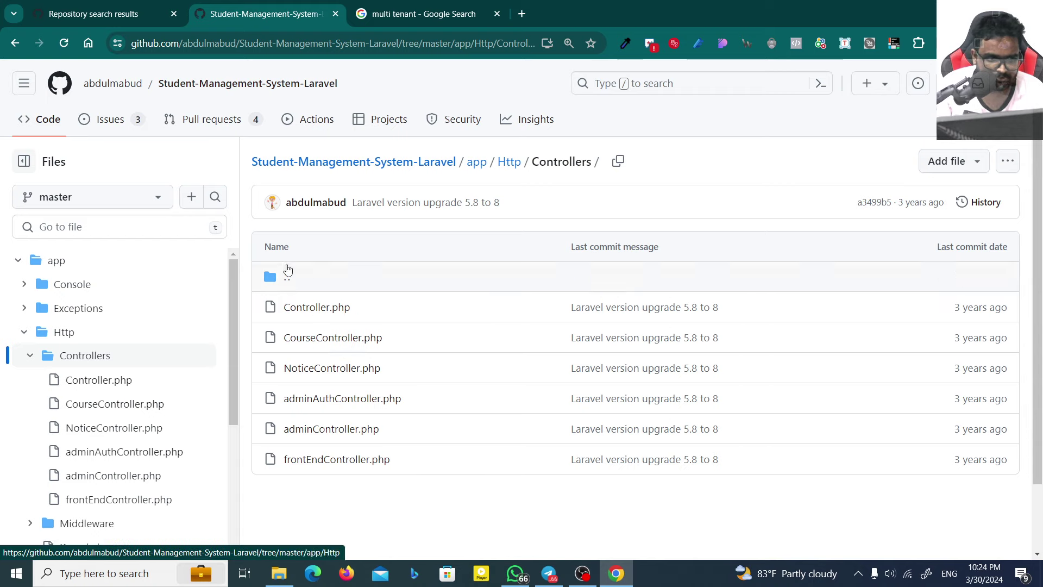
left_click(356, 171)
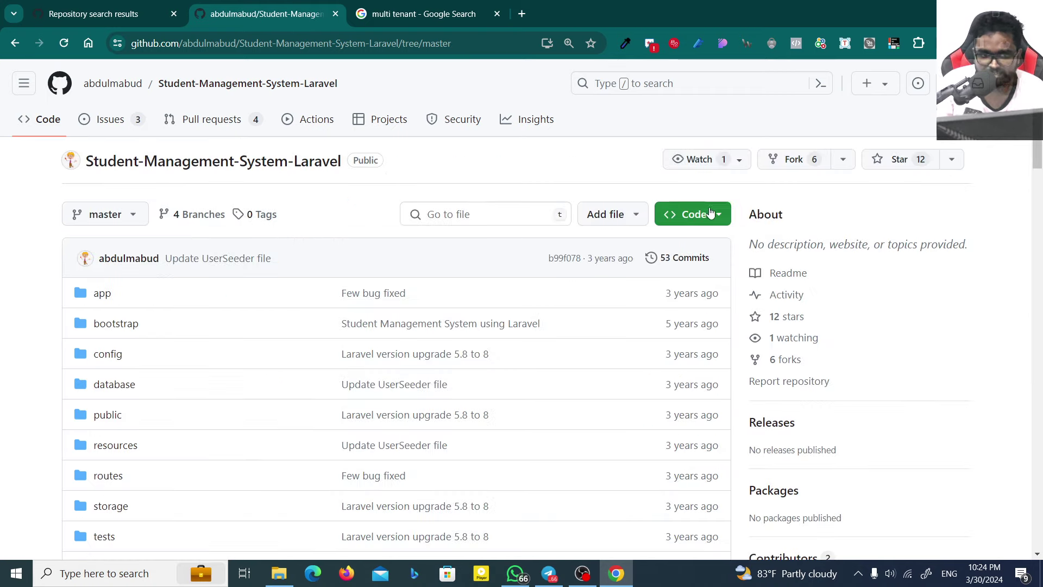
Step: Copy the repository's HTTPS clone URL from the Code menu
left_click(710, 212)
left_click(531, 347)
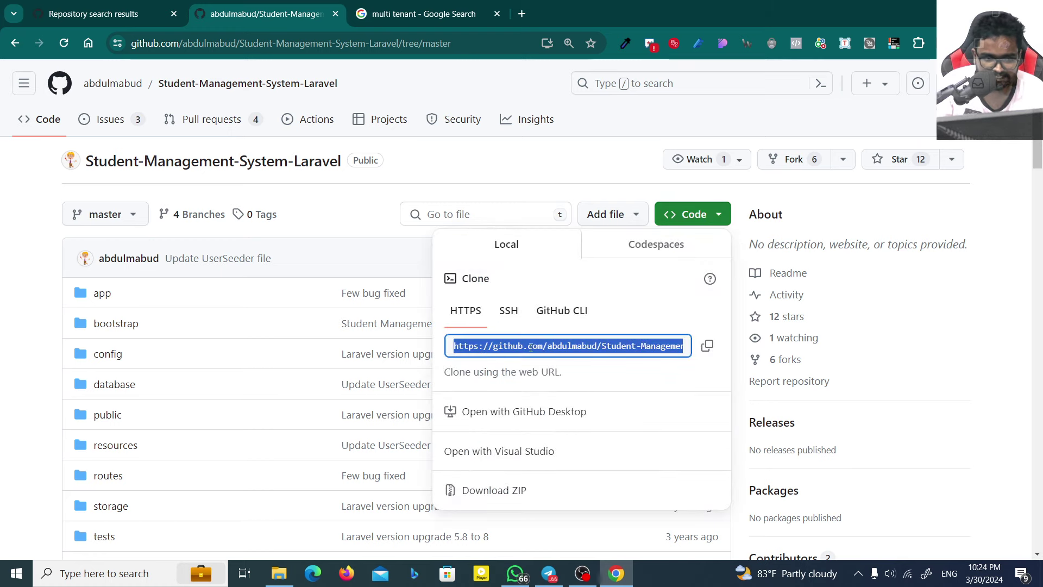
left_click(706, 345)
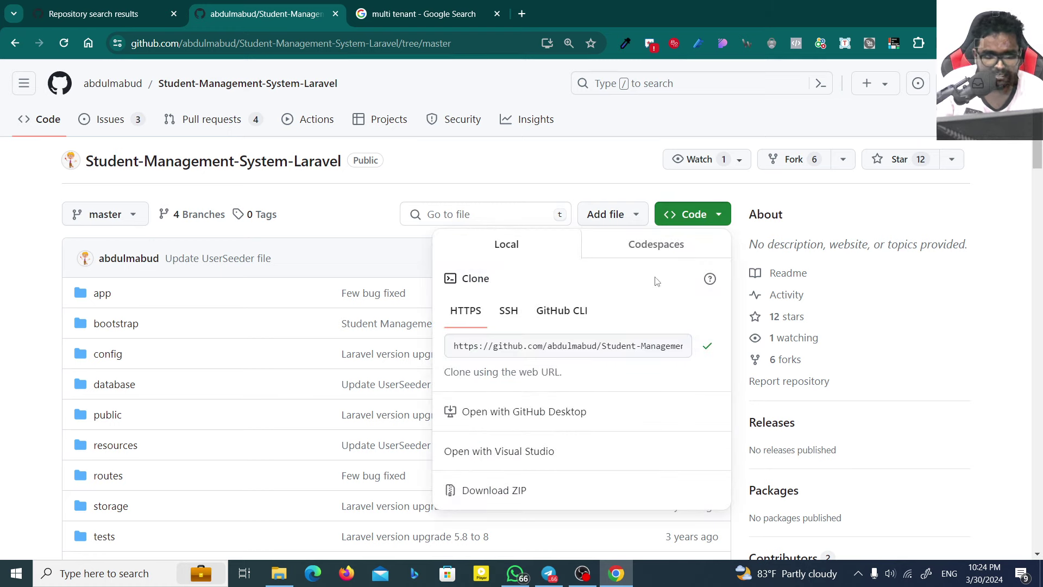
Step: Search Google for 'git download' and open the Git - Downloads page
left_click(522, 14)
type("go")
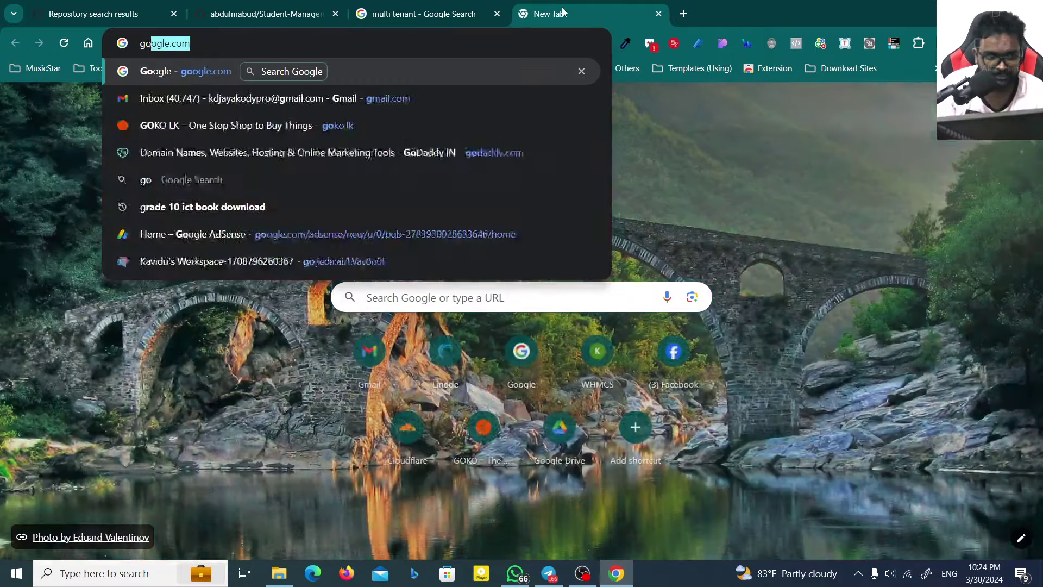
key("Return")
type("git ")
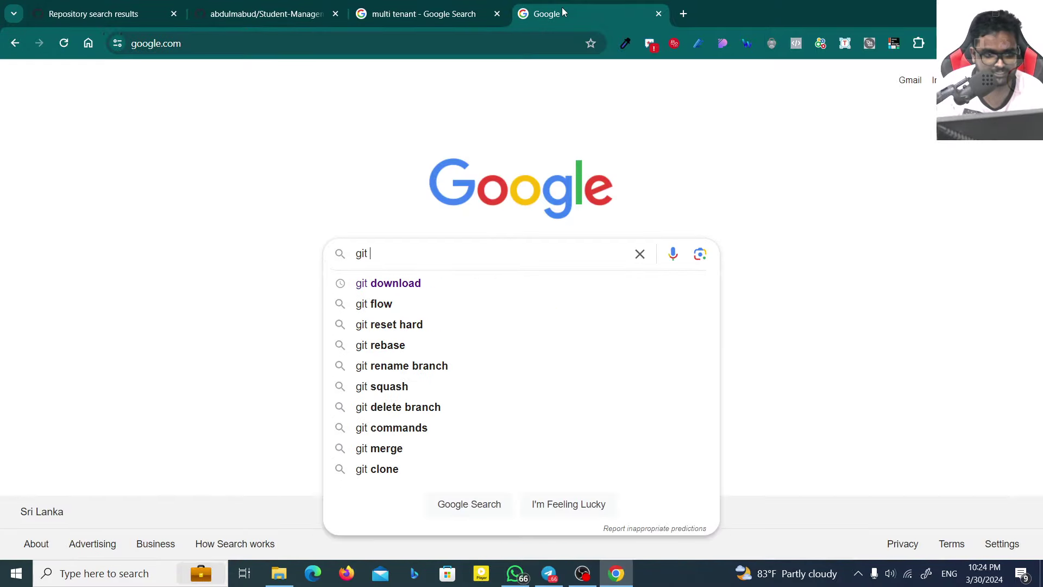
type("download")
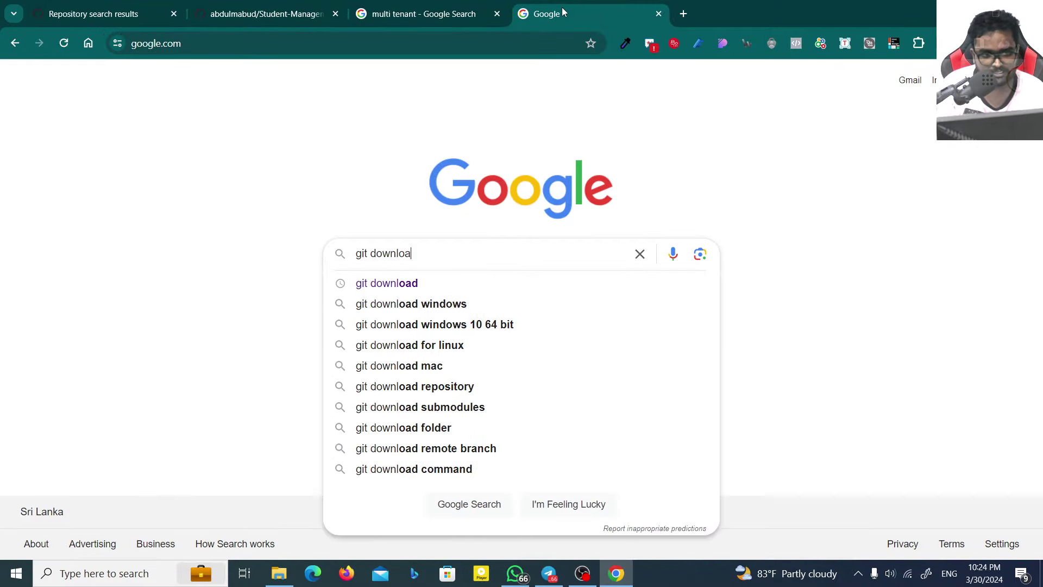
key("Return")
left_click(184, 257)
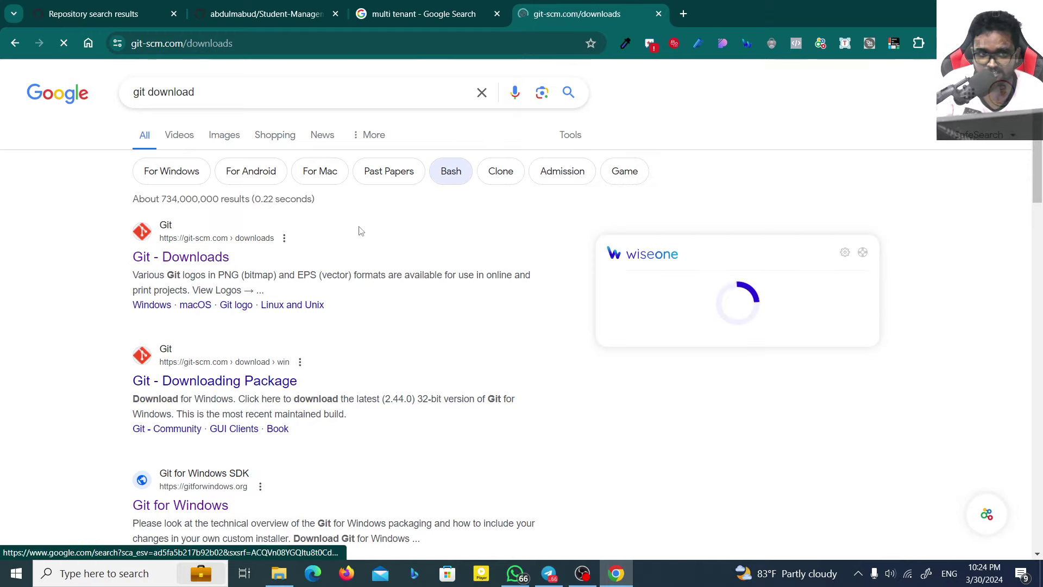
Step: Close the extra empty tab and the Git - Downloads page
left_click(679, 16)
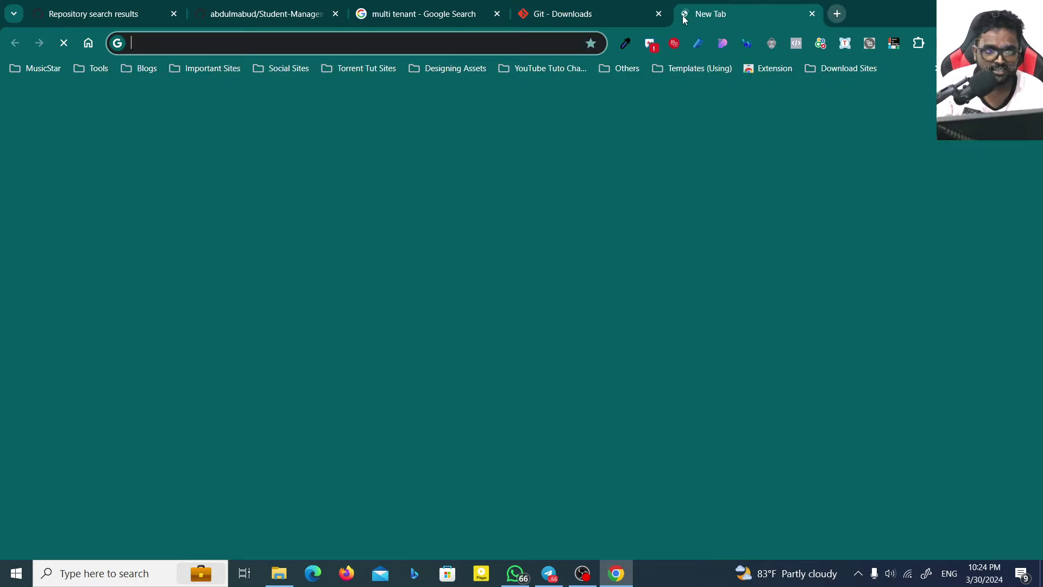
type("githu")
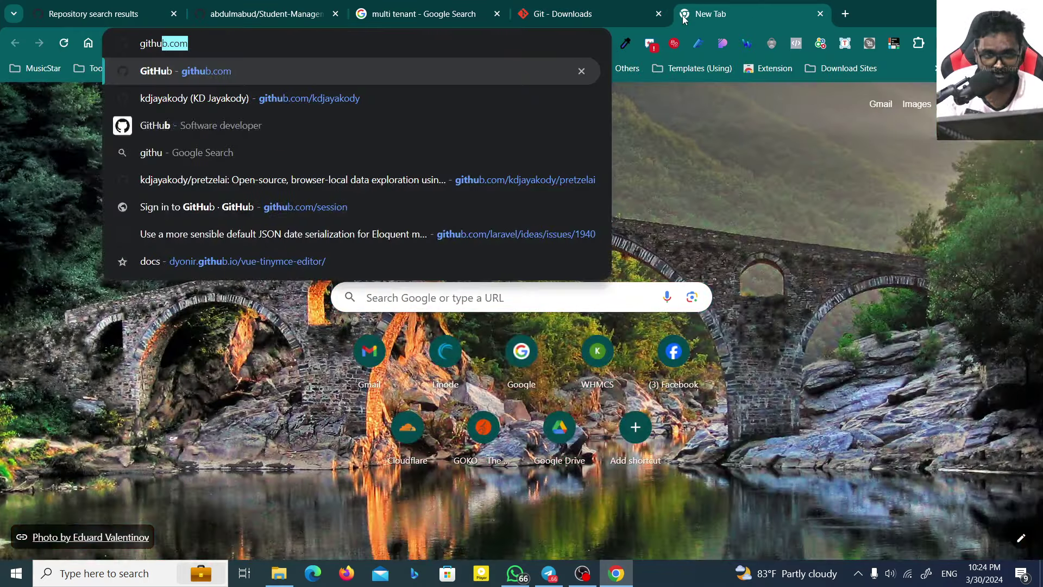
key("ctrl+w")
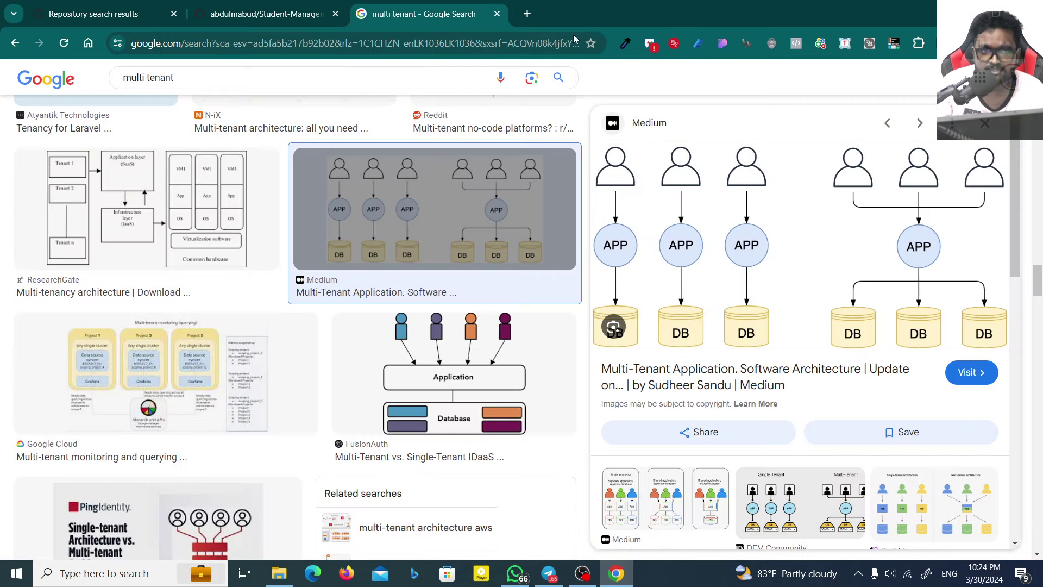
left_click(658, 14)
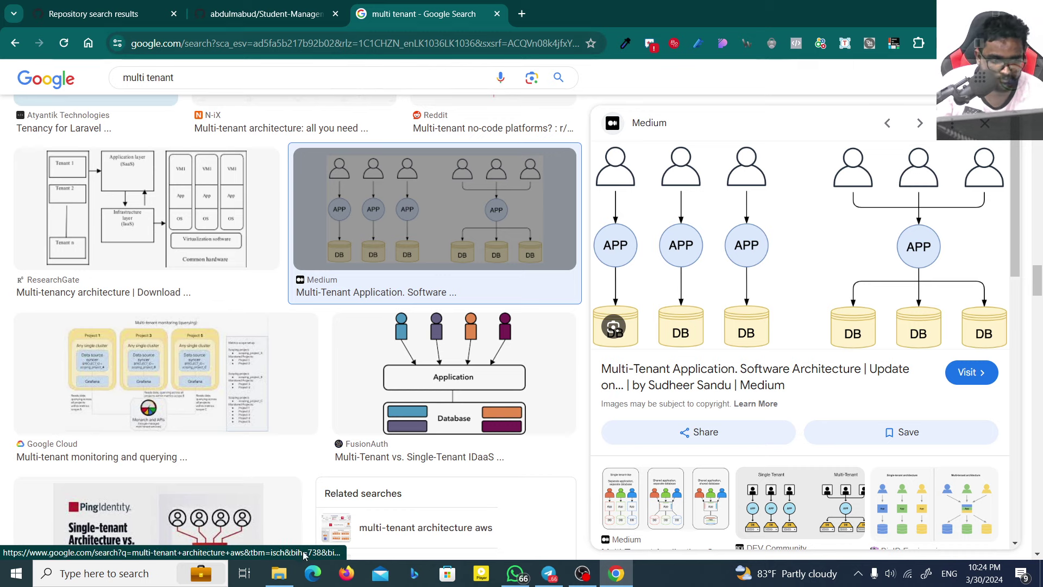
Step: Open a Command Prompt in the PROJECT folder via cmd in Explorer's address bar
left_click(279, 573)
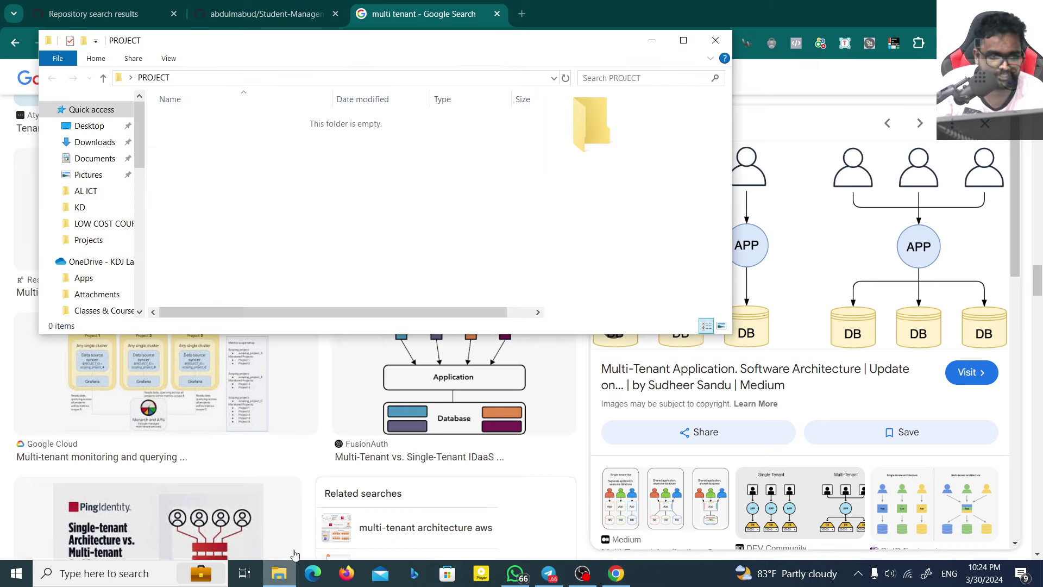
left_click(256, 80)
type("cmd")
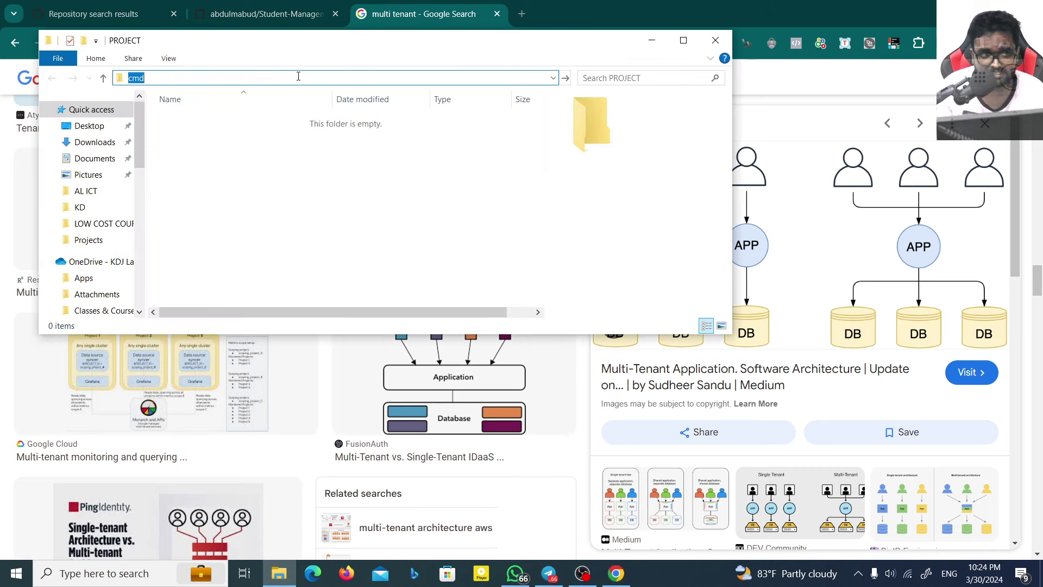
key("Return")
Step: Run git clone with the copied Student-Management-System-Laravel HTTPS URL
type("g")
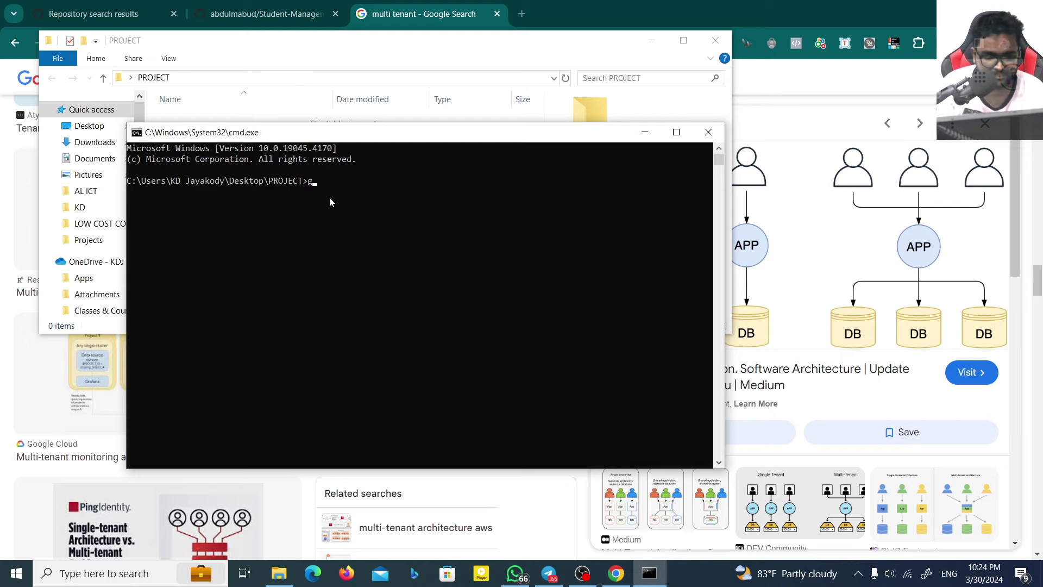
type("it clone")
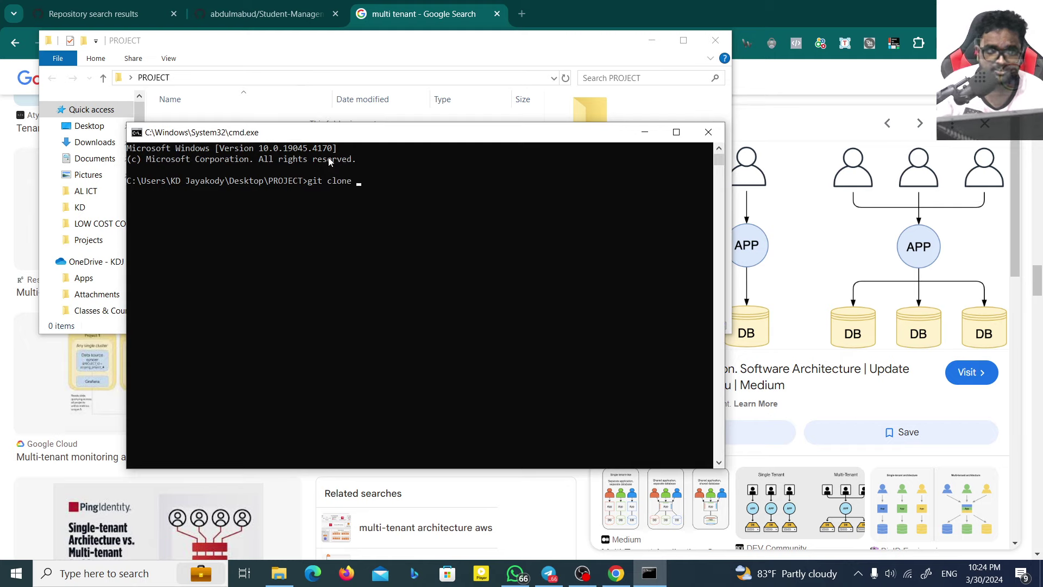
left_click(266, 6)
left_click(706, 345)
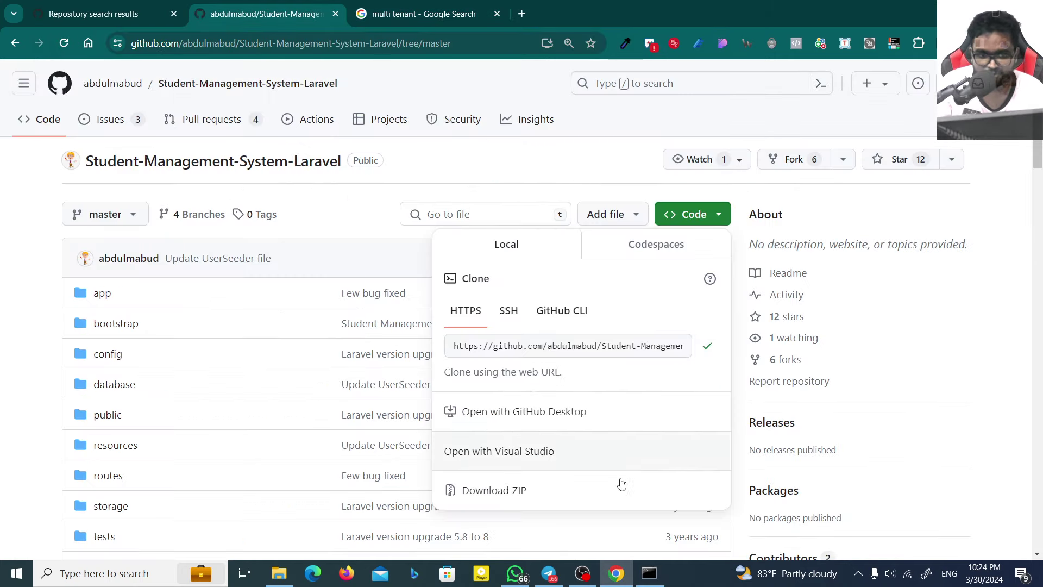
left_click(649, 573)
key("ctrl+v")
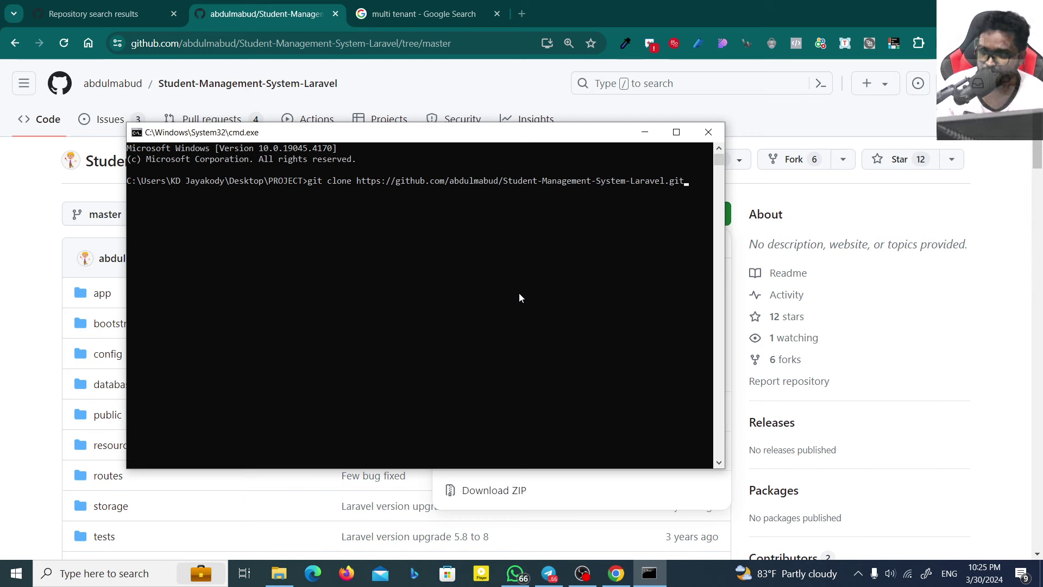
key("Return")
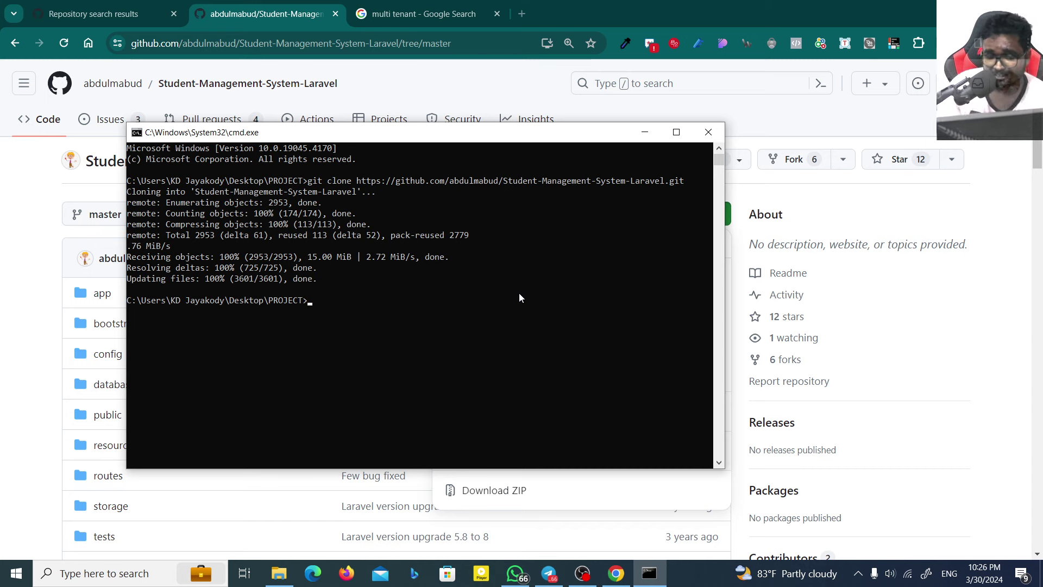
left_click(280, 354)
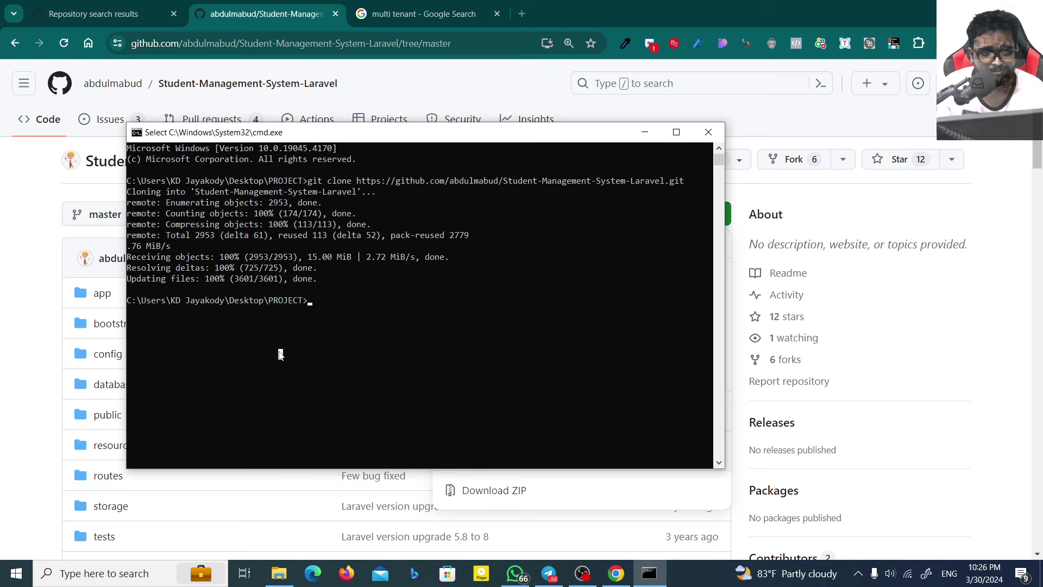
Step: Close the command prompt and open the cloned Student-Management-System-Laravel folder
left_click(708, 132)
left_click(278, 573)
left_click(244, 121)
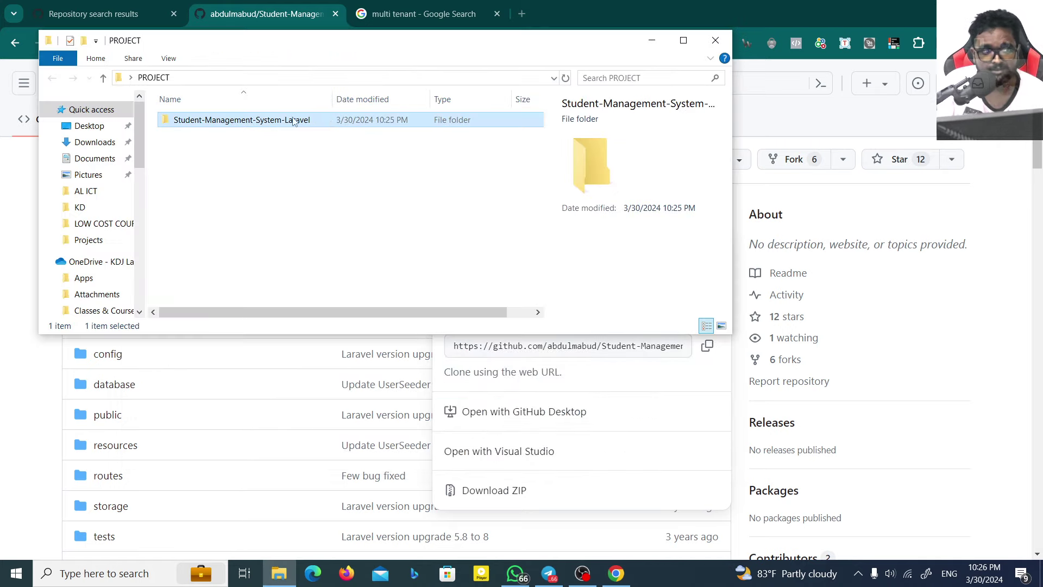
left_click(312, 4)
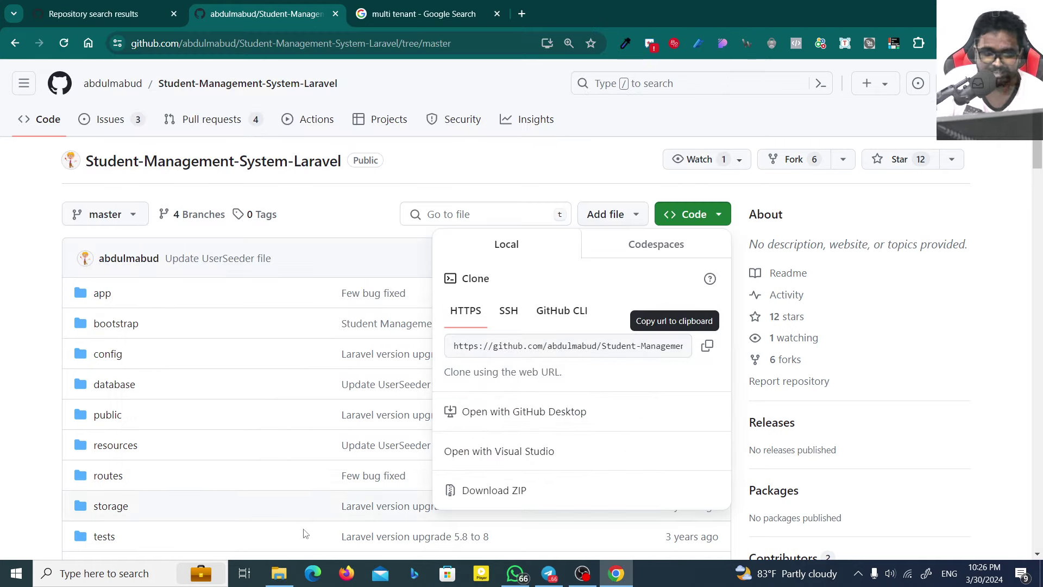
left_click(278, 573)
double_click(242, 121)
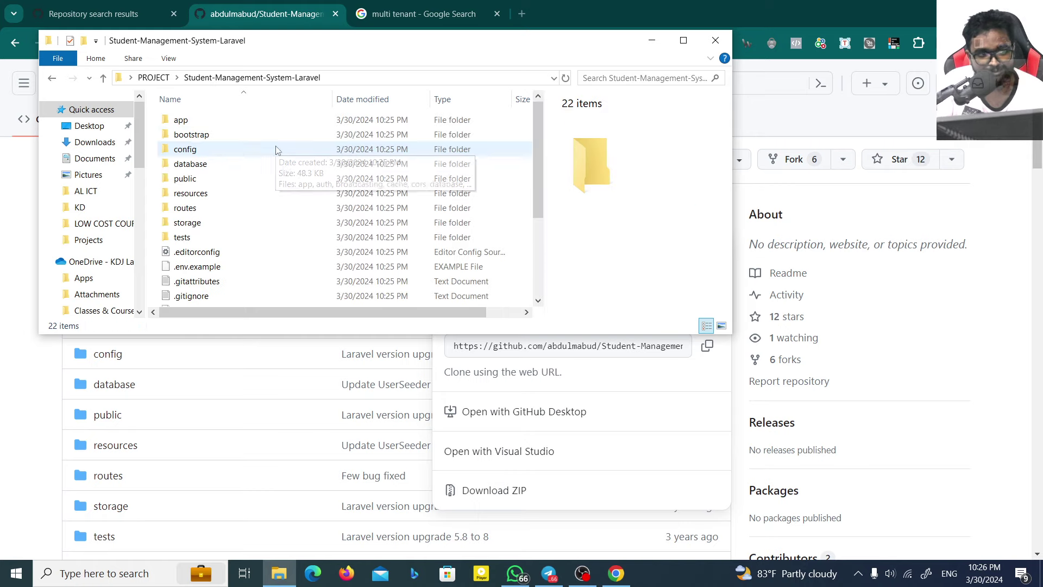
left_click_drag(280, 41, 428, 67)
Step: Turn on Hidden items in the folder's View options
left_click(318, 83)
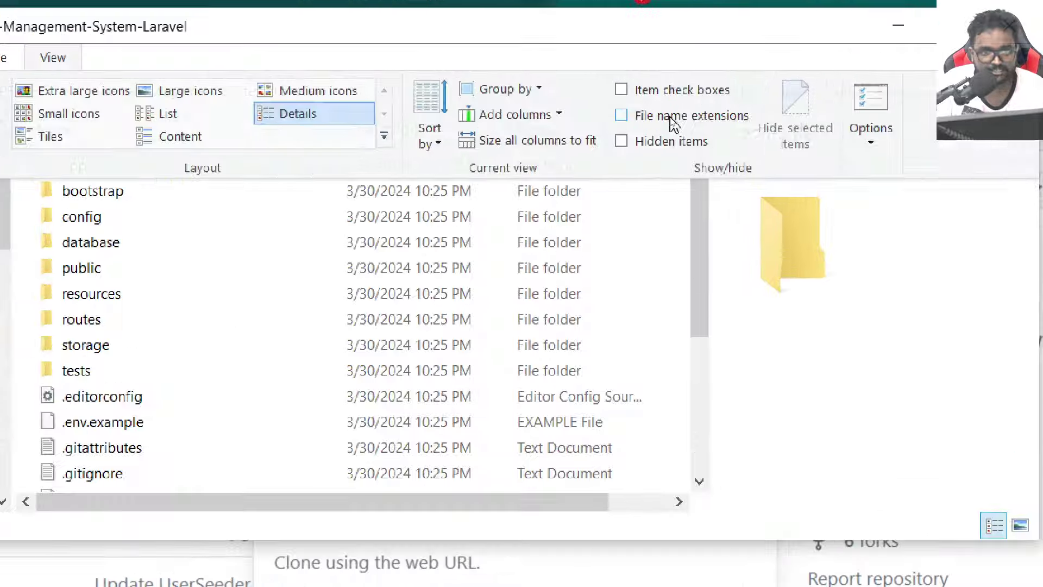
left_click(671, 119)
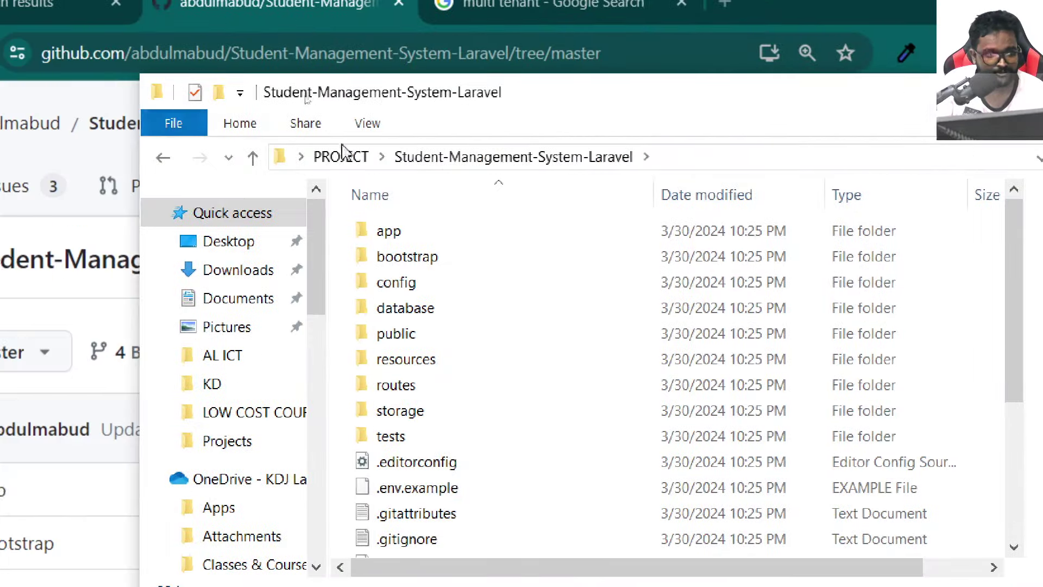
left_click(363, 125)
left_click(937, 179)
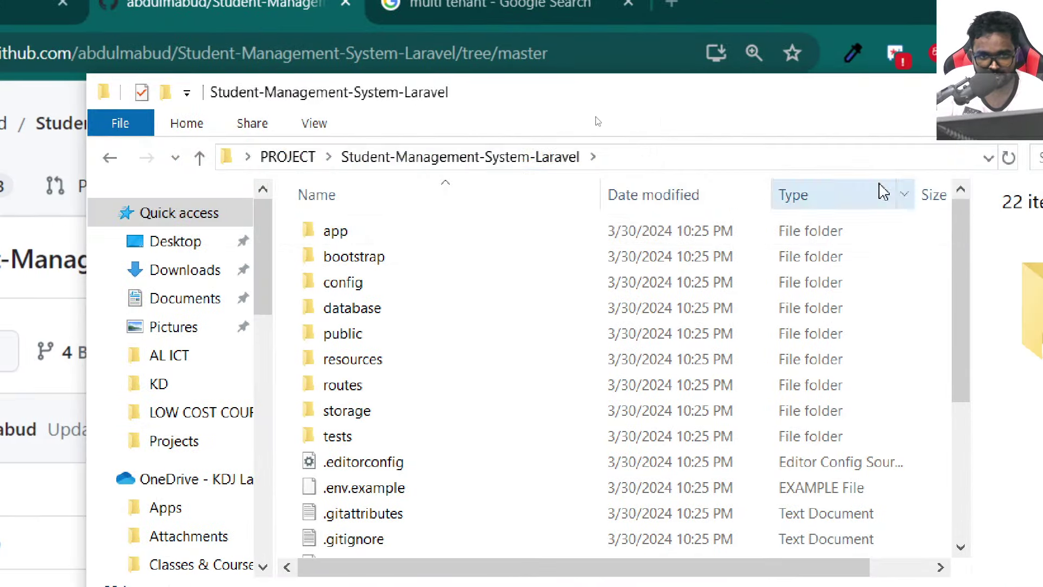
left_click(310, 124)
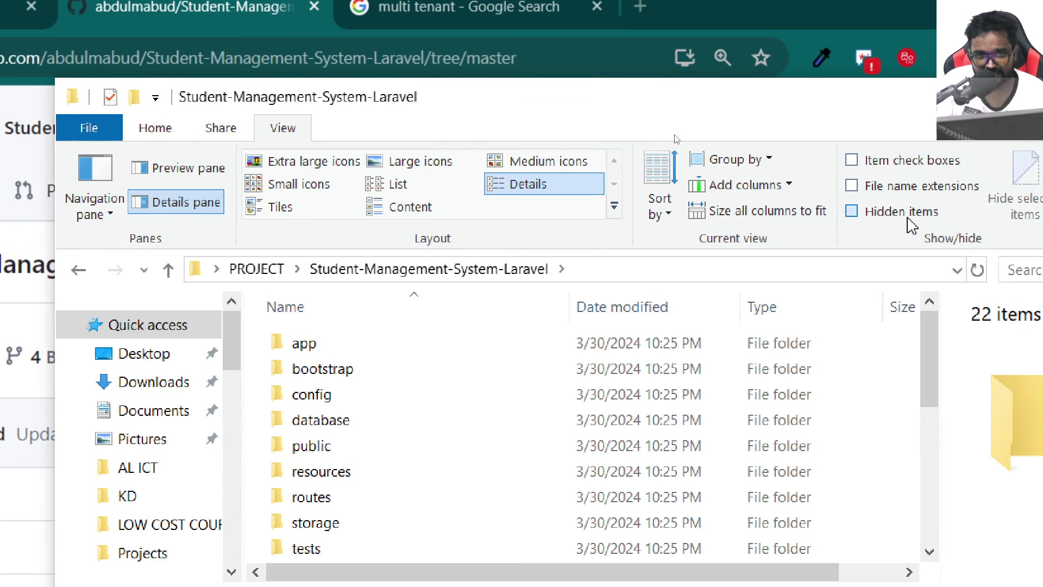
left_click(911, 224)
Step: Open the .git folder to inspect it, then go back to the project folder
left_click(310, 352)
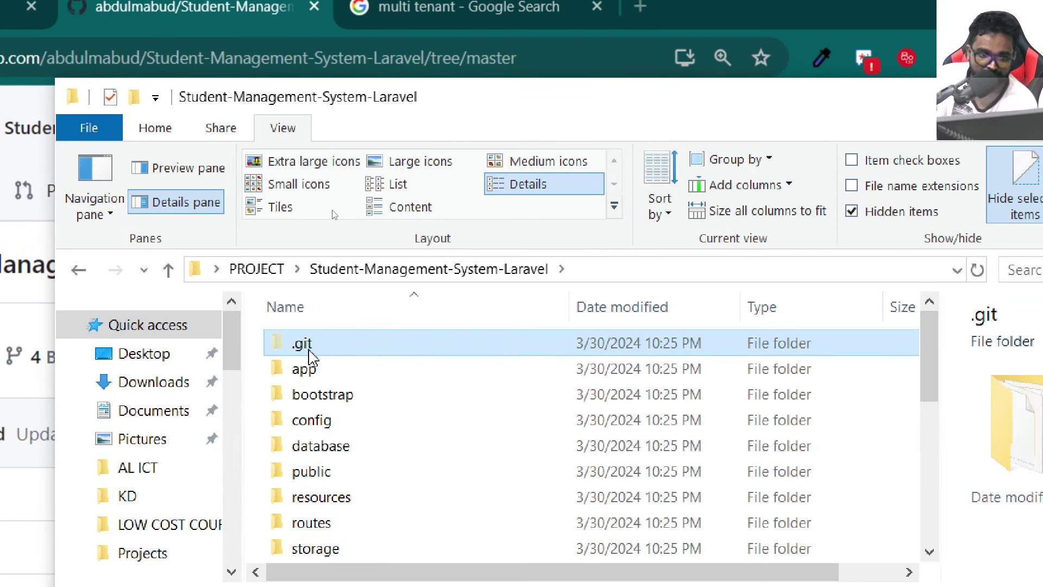
mouse_move(315, 356)
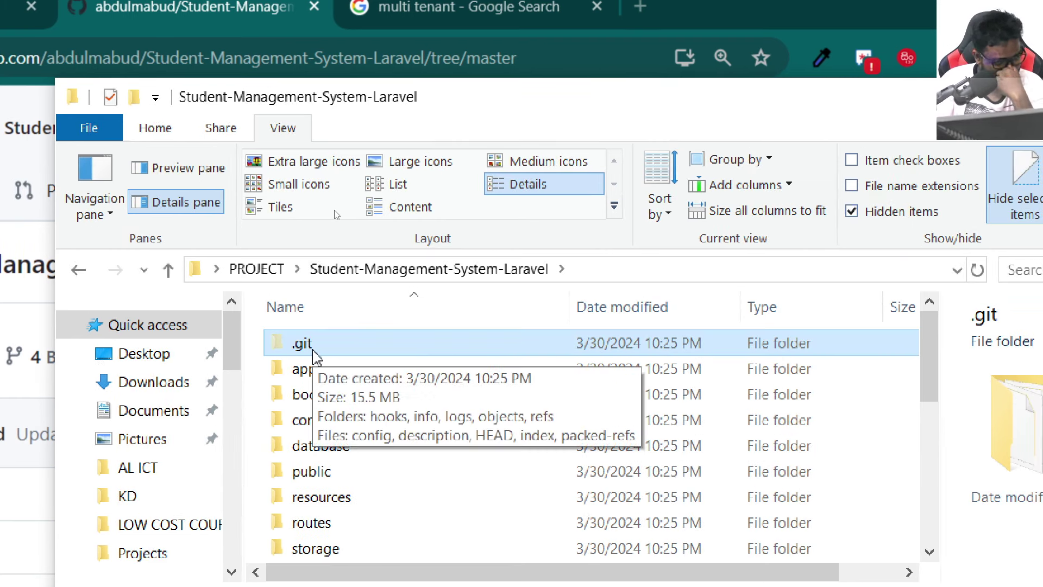
double_click(343, 353)
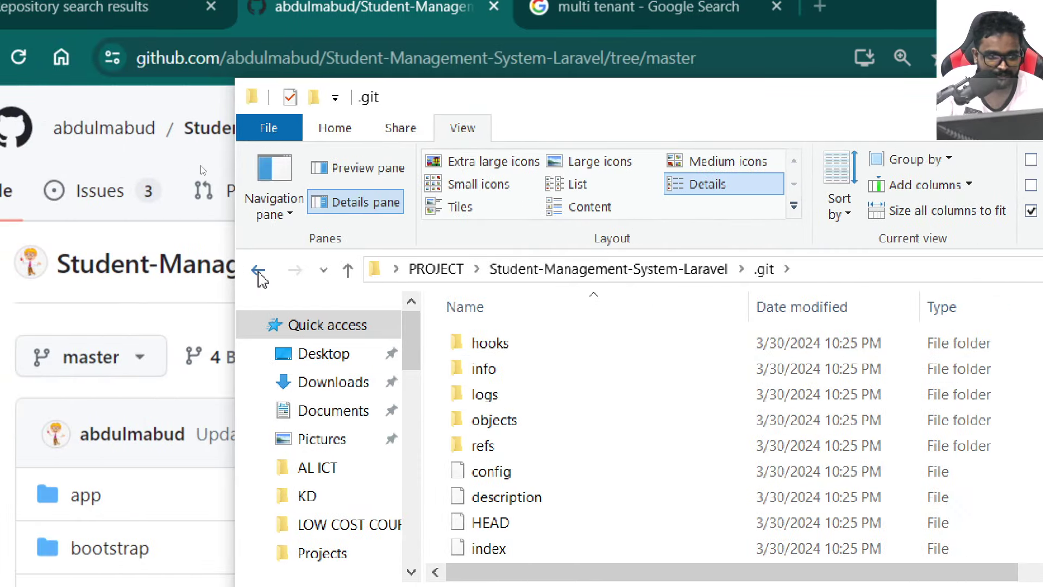
left_click(259, 273)
scroll(625, 451, "down", 4)
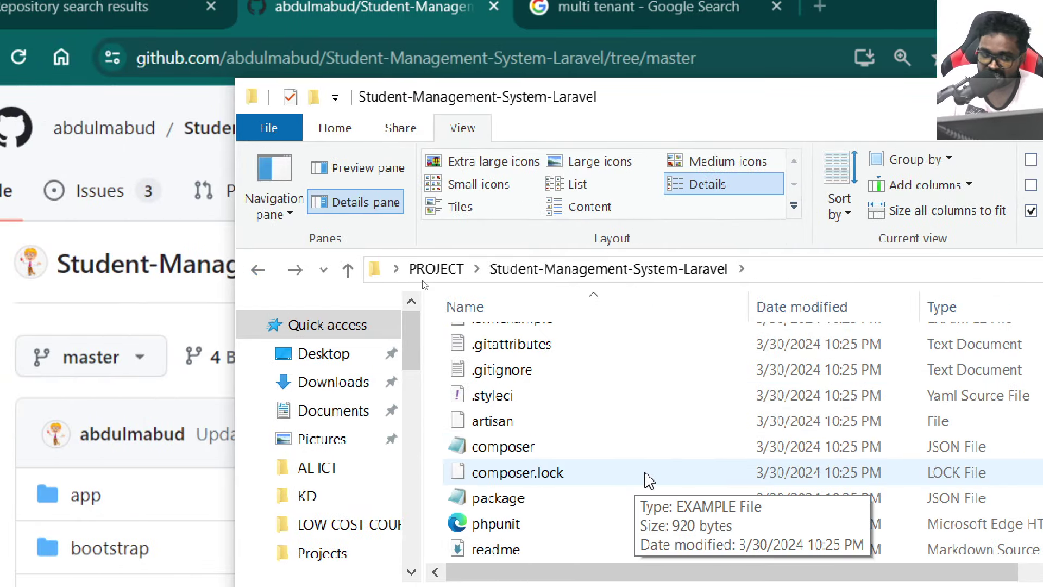
scroll(646, 473, "up", 5)
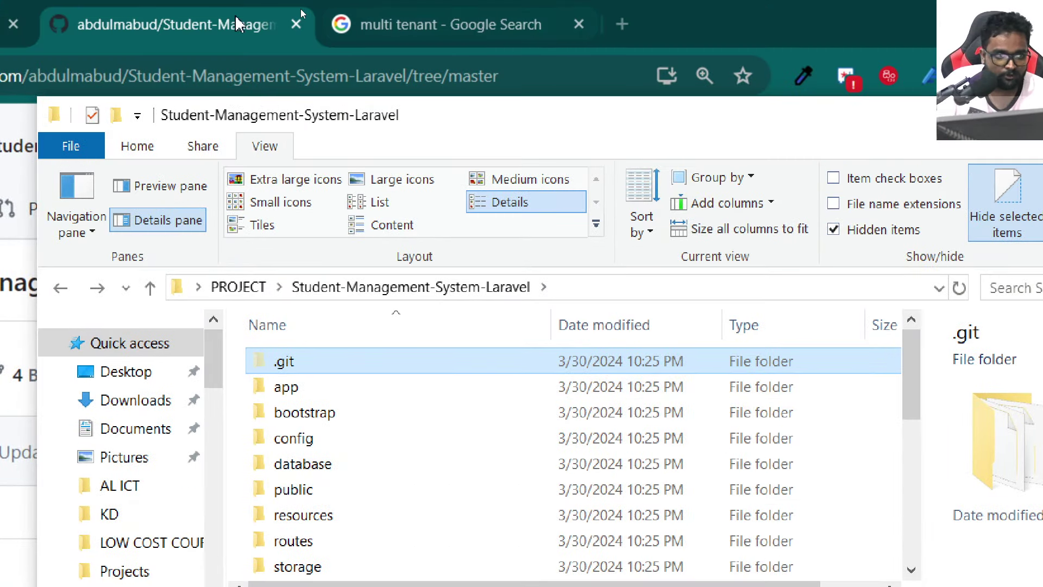
Step: Check the GitHub repository's clone and download options, then return to the project folder
left_click(237, 24)
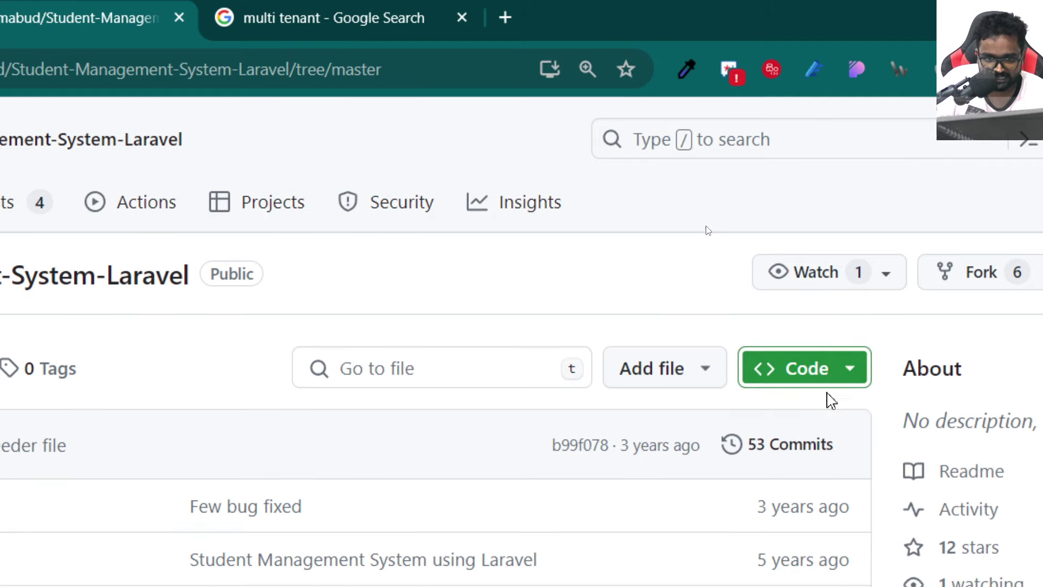
left_click(813, 373)
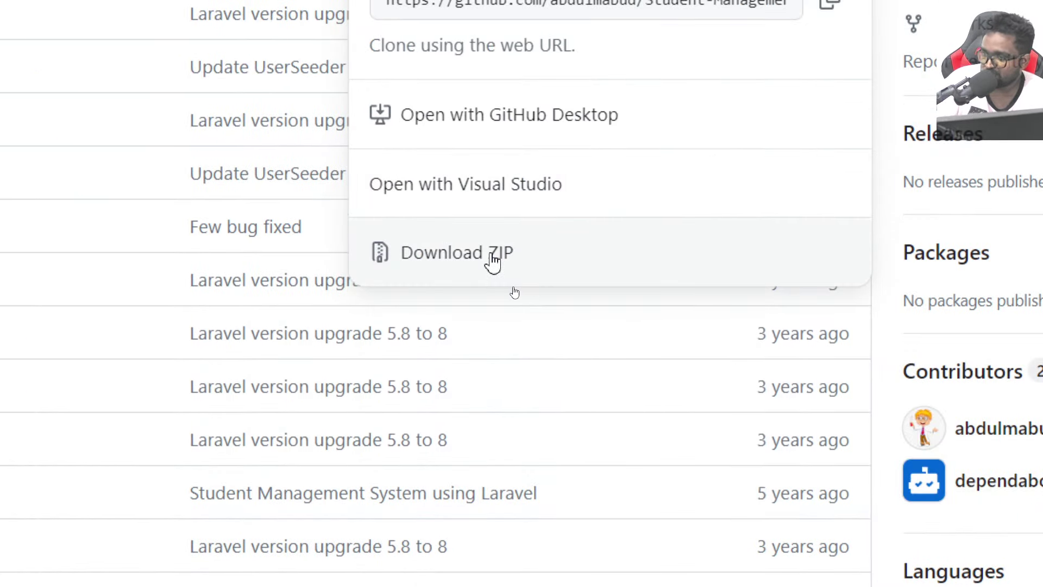
left_click(493, 262)
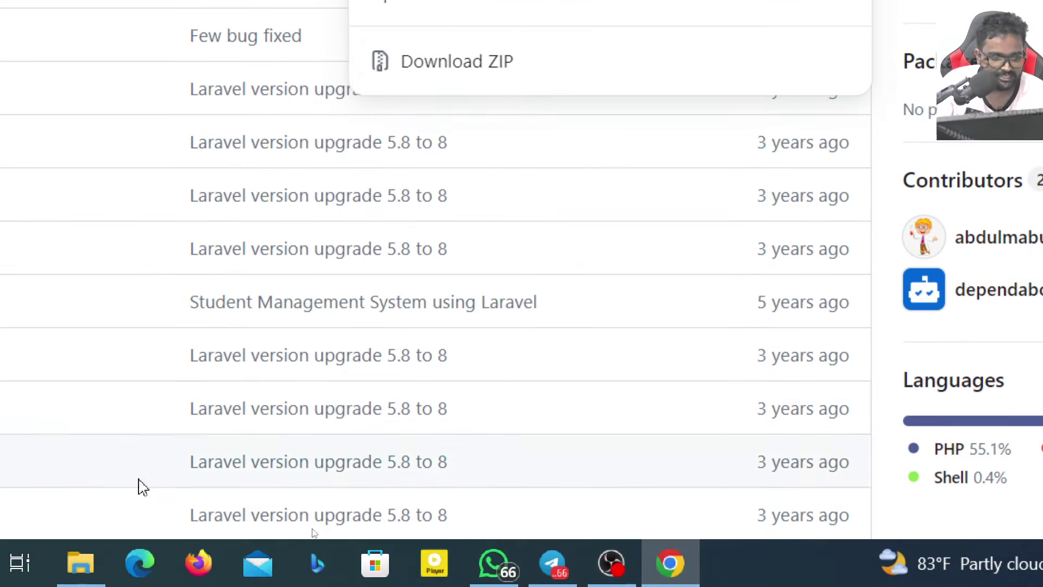
left_click(101, 559)
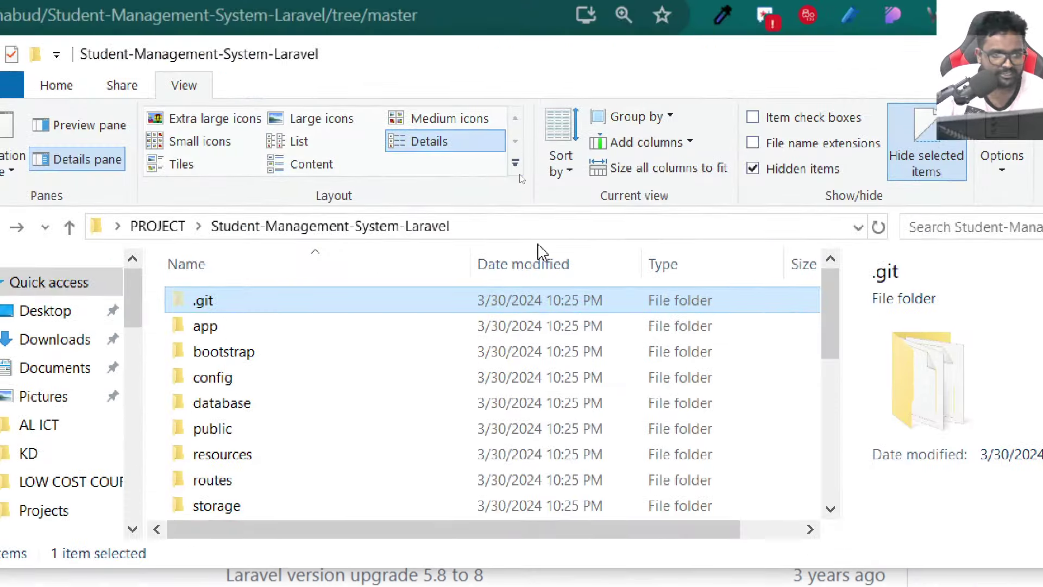
Step: Open a Command Prompt in the project folder by entering cmd in the address bar
left_click(494, 228)
left_click(720, 362)
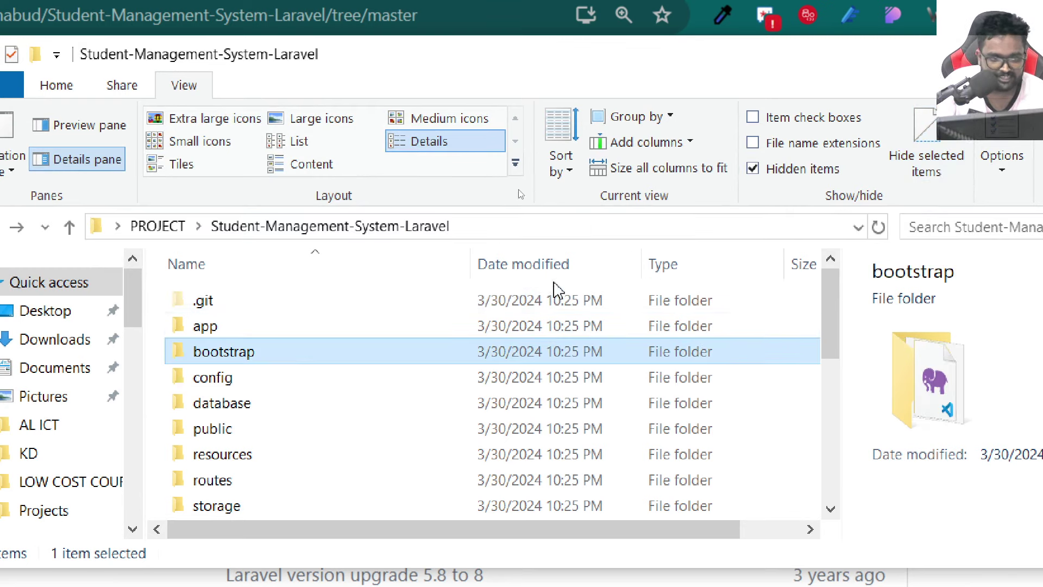
left_click(502, 229)
type("cmd")
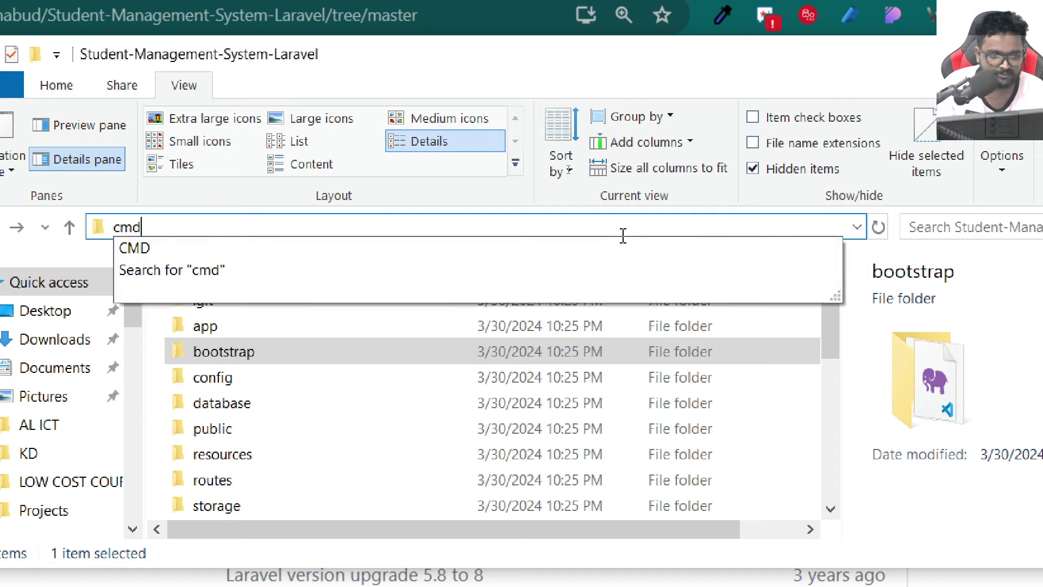
key("Return")
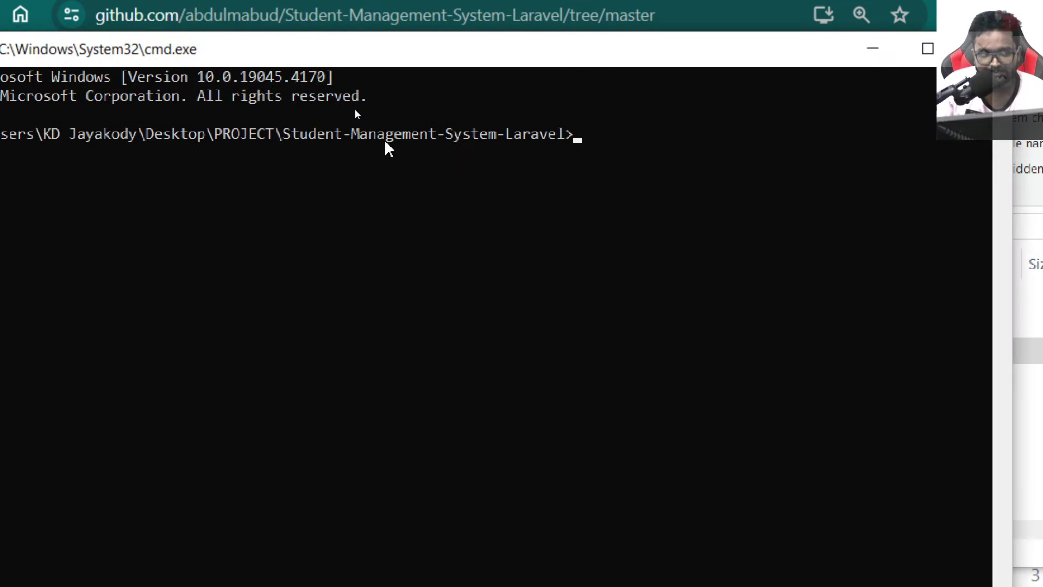
Step: Run 'code .' to open the project in Visual Studio Code
left_click(663, 170)
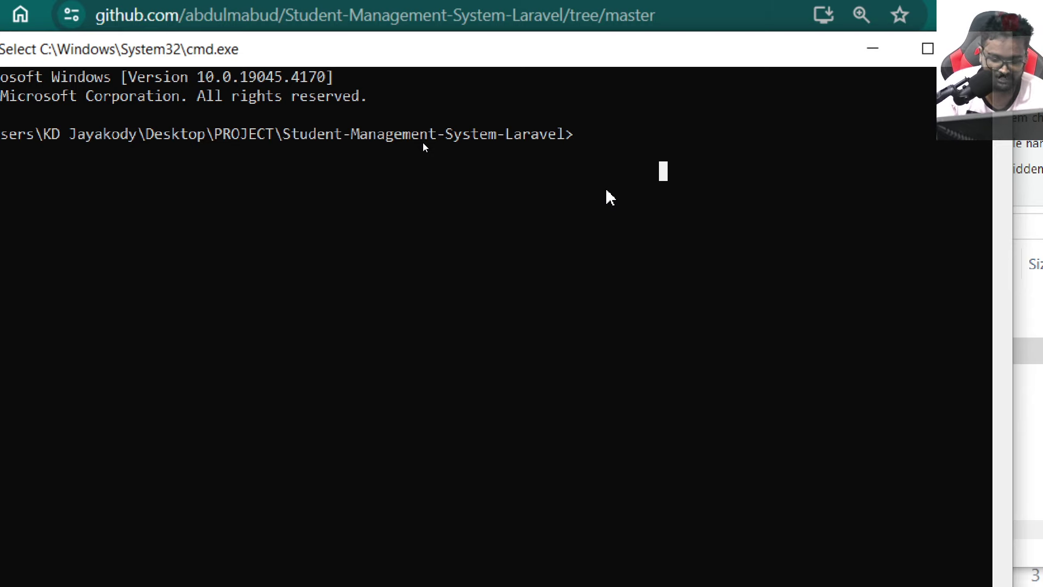
type("code .")
key("Return")
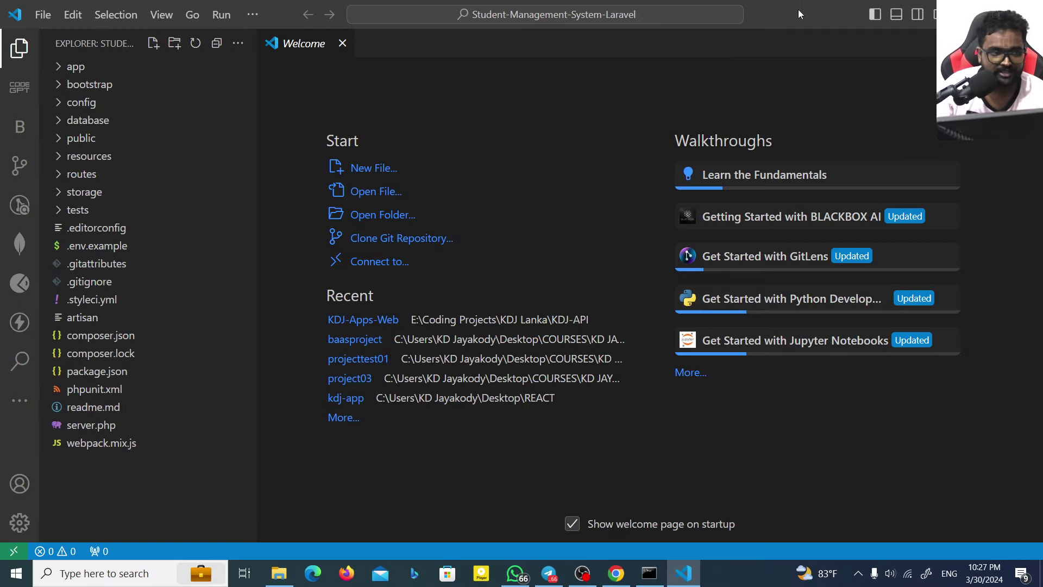
Step: Close the command prompt and maximize the VS Code window
double_click(822, 15)
left_click(649, 87)
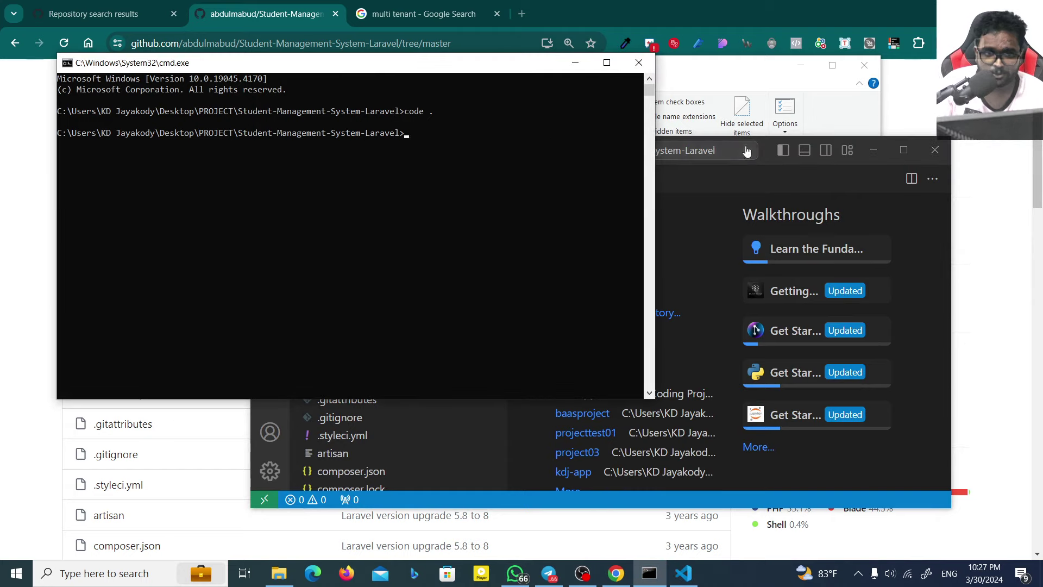
left_click(639, 62)
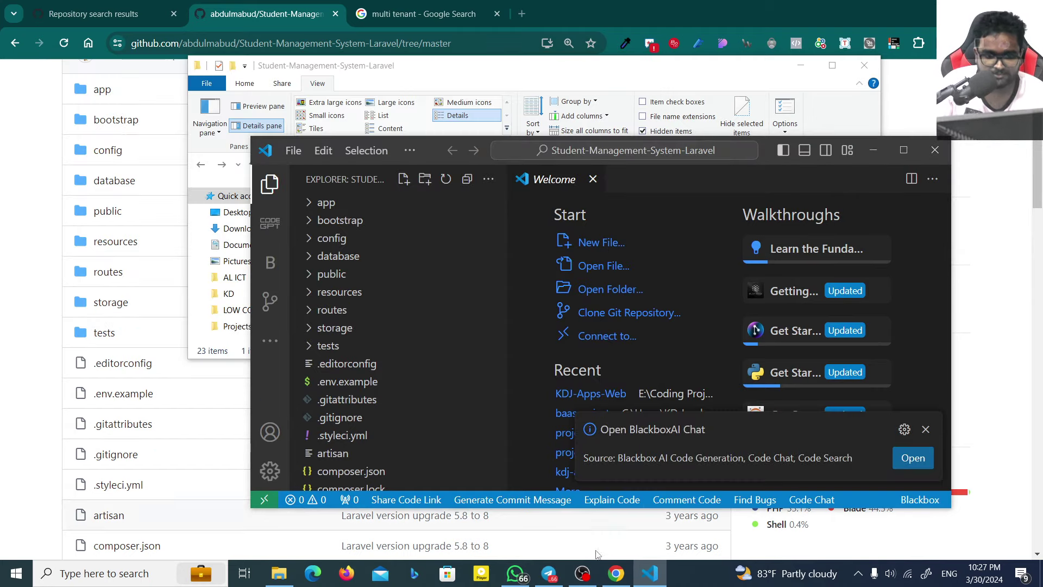
double_click(824, 158)
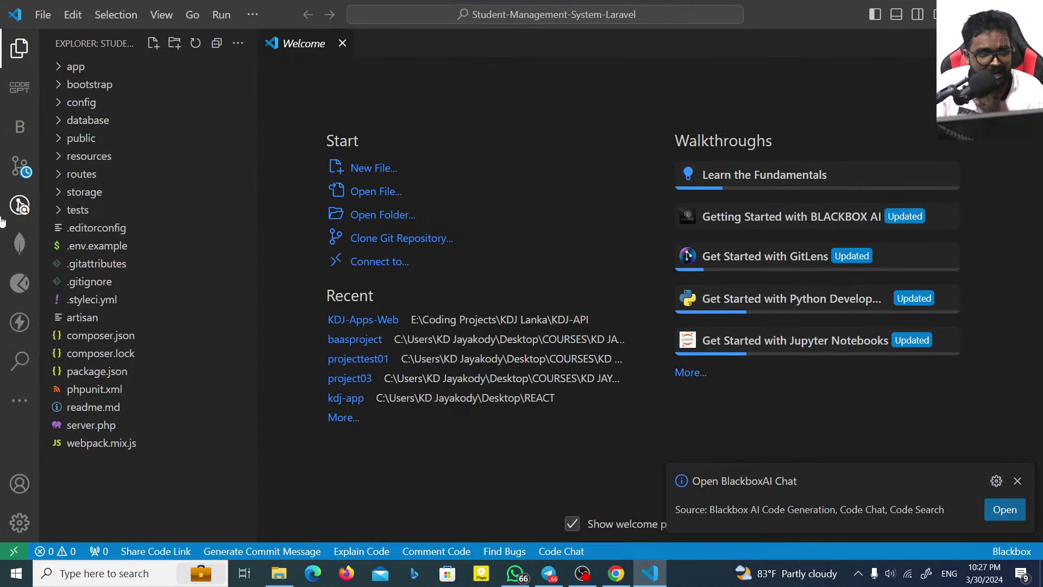
Step: Search Extensions for 'git', view the GitLens details, then return to the Explorer file tree
left_click(21, 399)
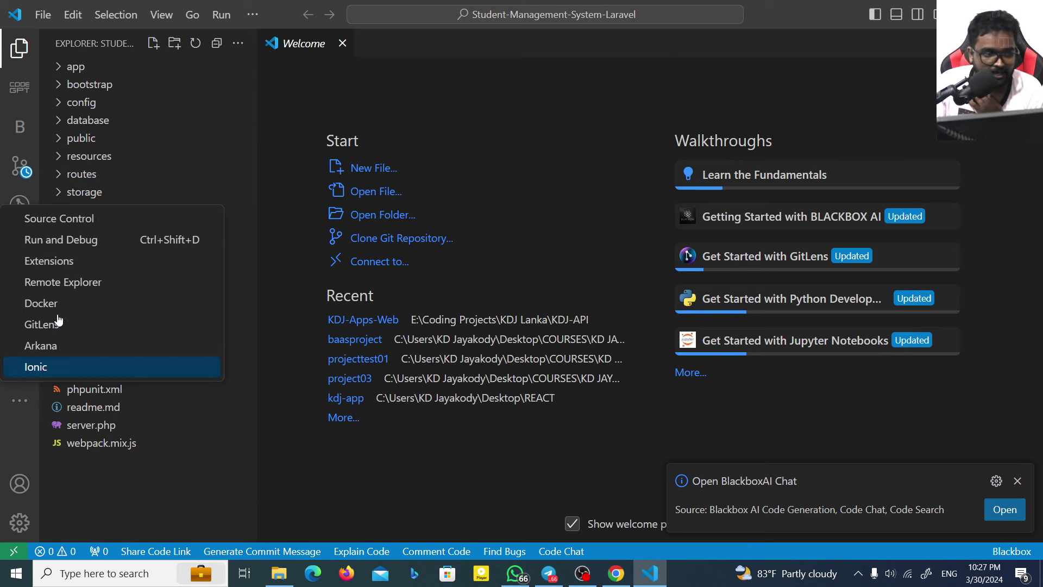
left_click(19, 400)
left_click(20, 401)
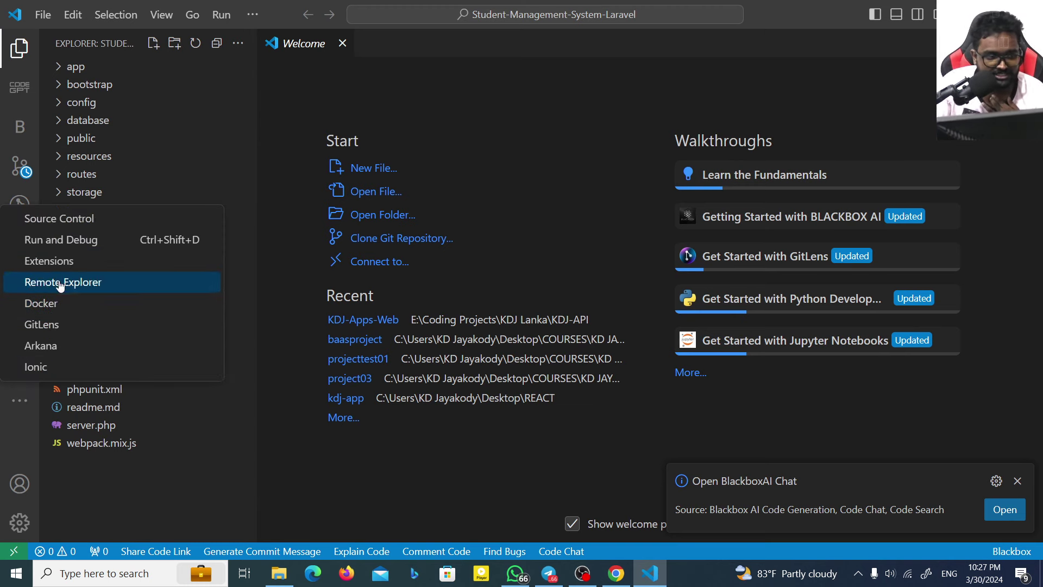
left_click(60, 262)
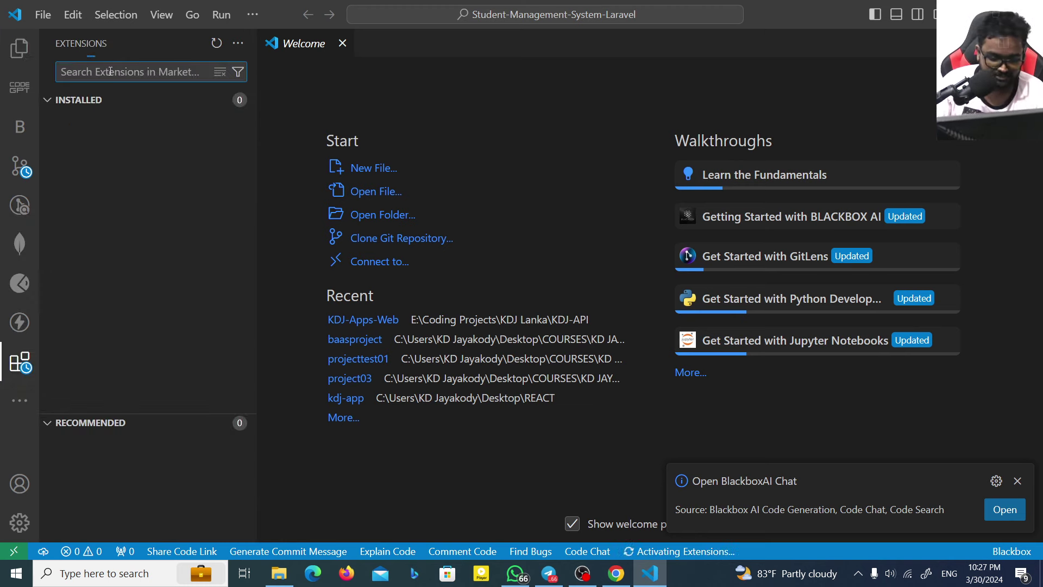
type("git")
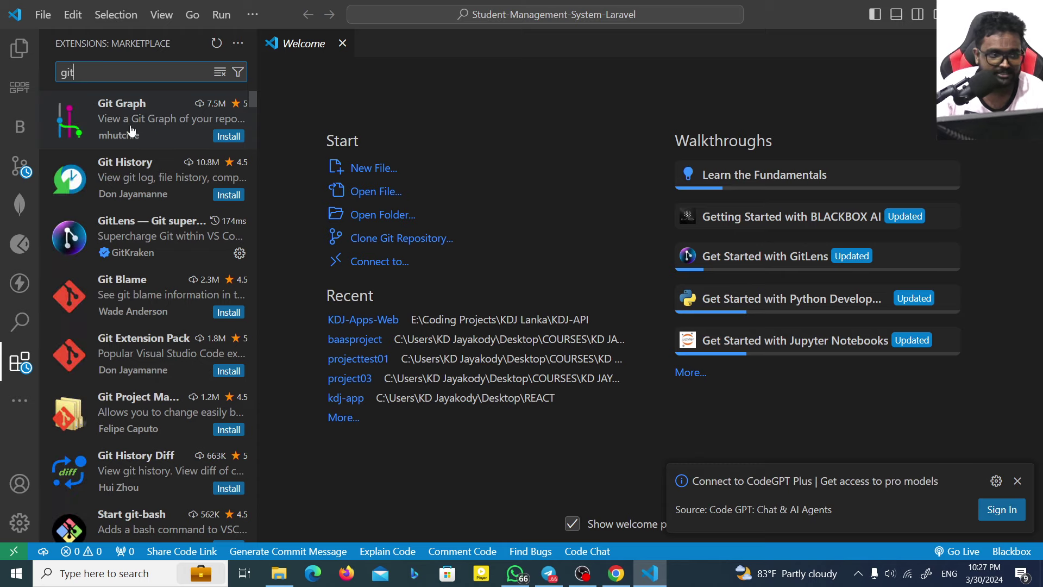
left_click(165, 237)
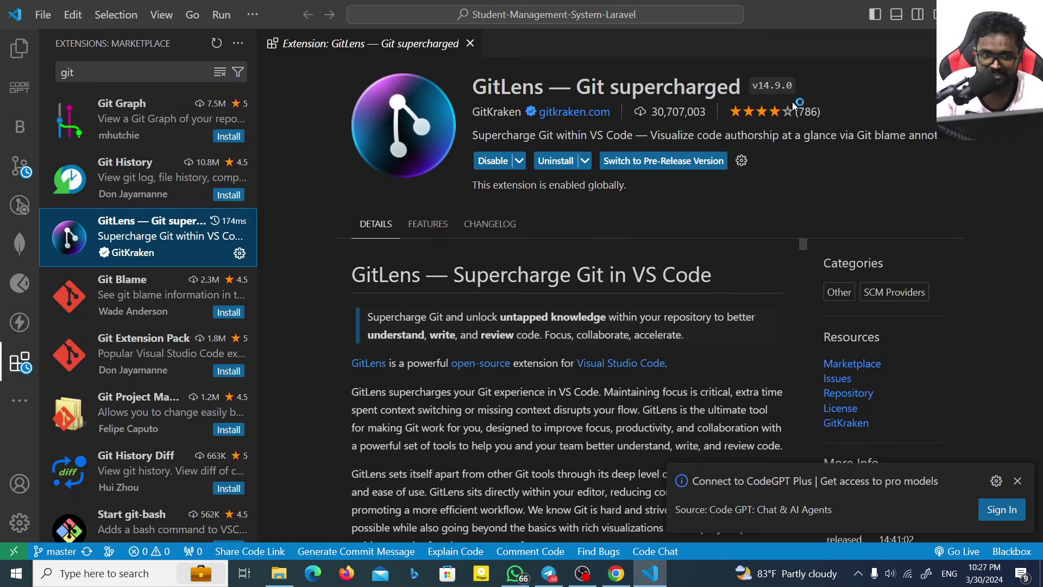
left_click(470, 44)
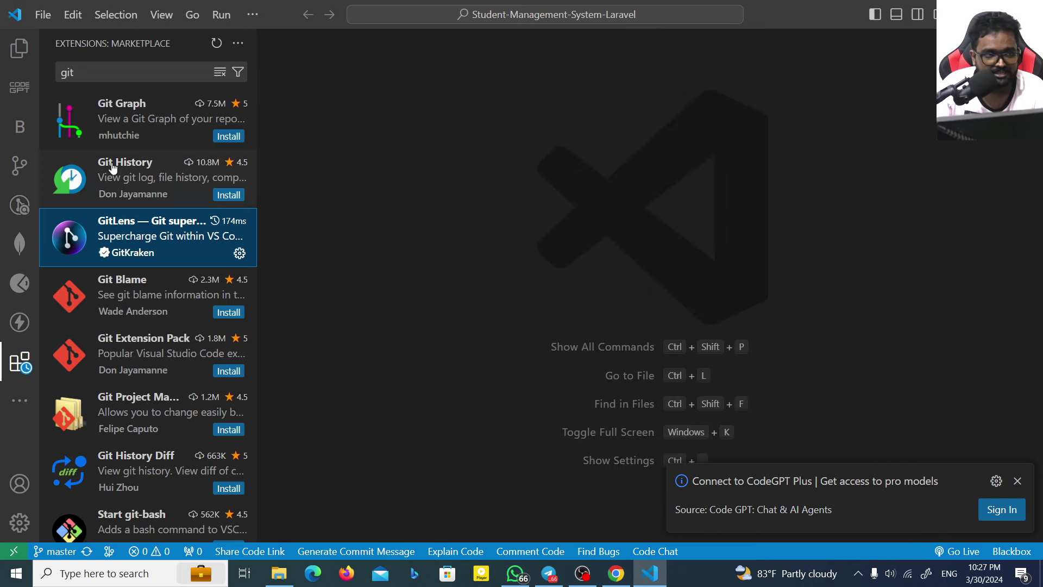
left_click(22, 165)
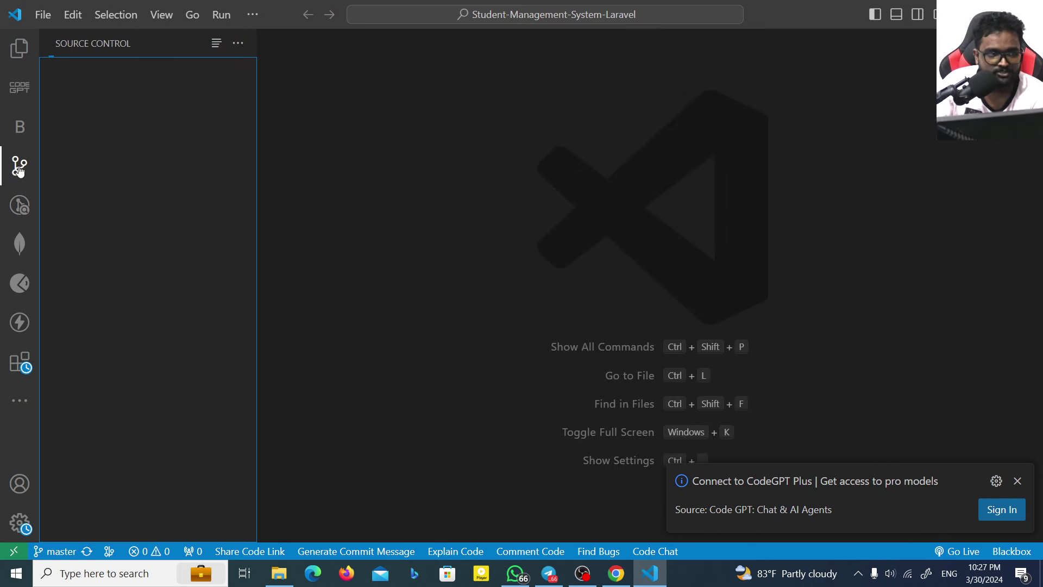
left_click(21, 48)
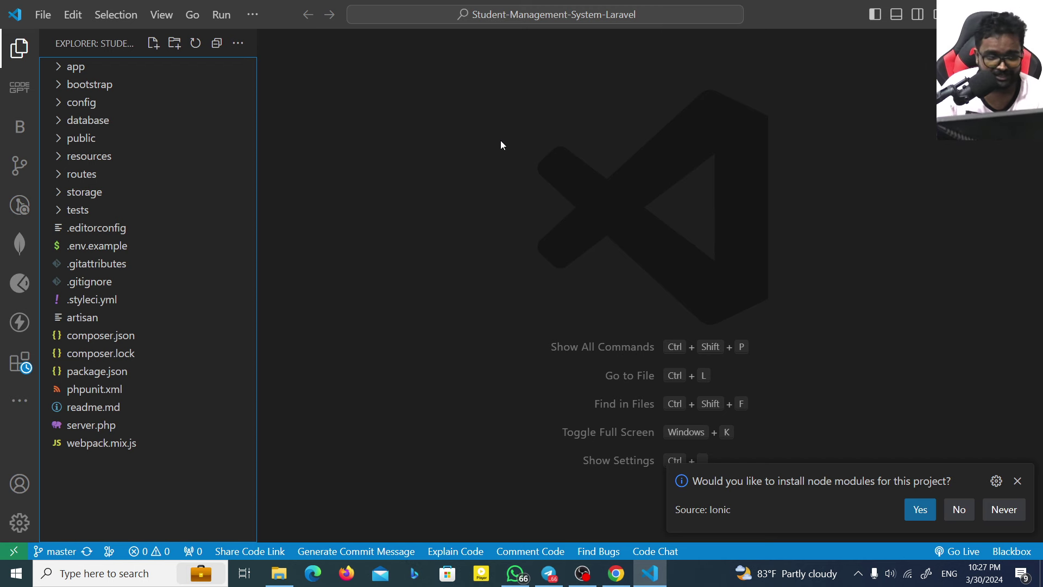
Step: Google 'visual studio code' in a new Chrome tab, then return to VS Code maximized
left_click_drag(664, 5, 686, 166)
left_click(520, 14)
type("go")
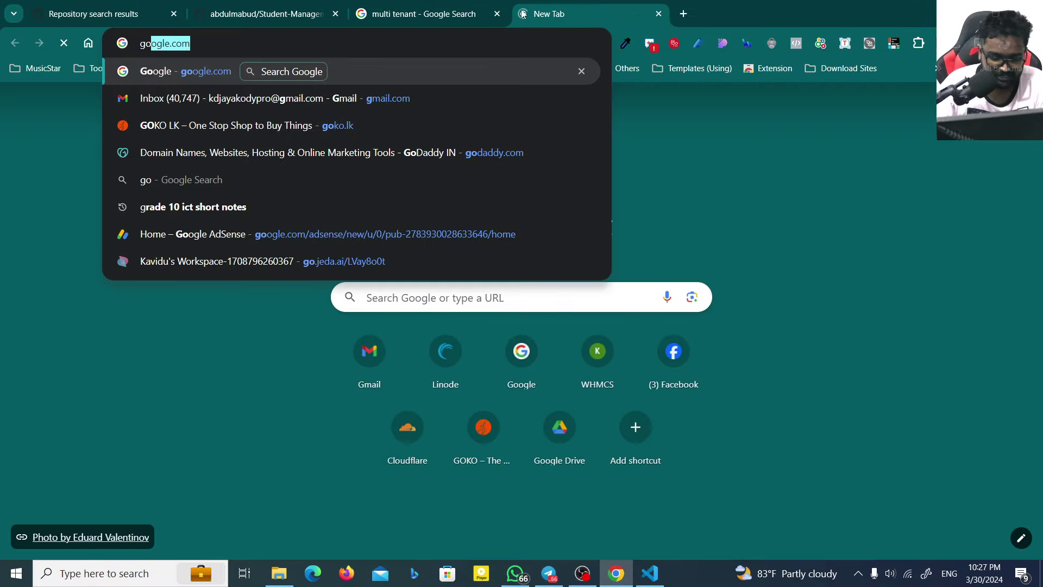
key("Return")
type("vis")
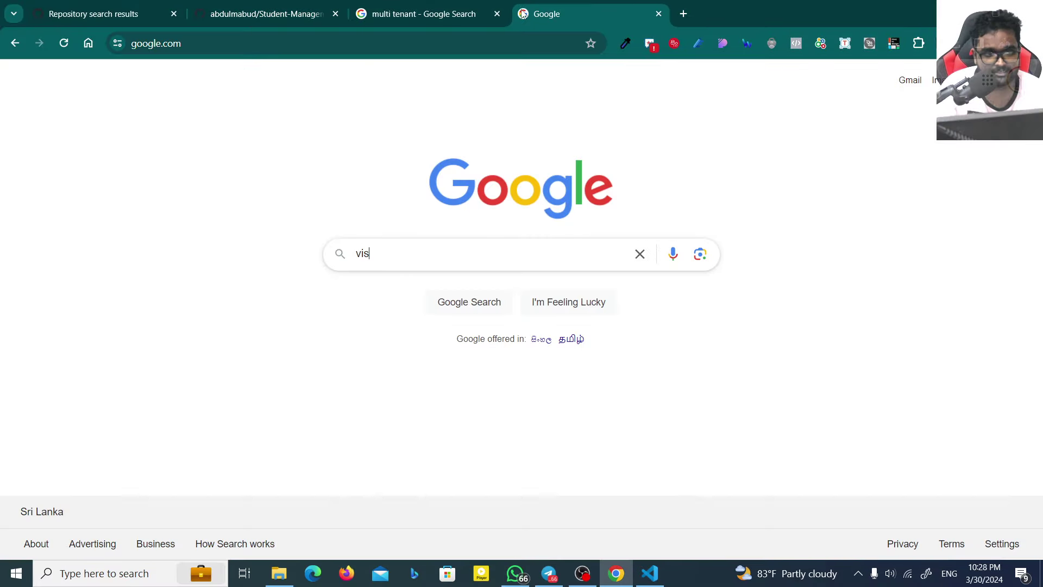
type("ual studio code")
key("Return")
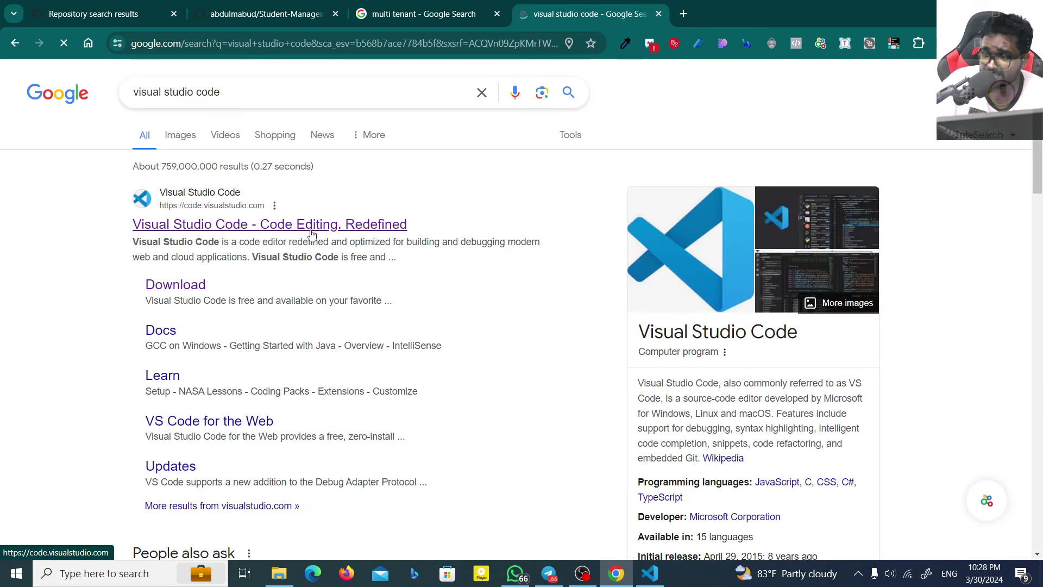
key("alt+Tab")
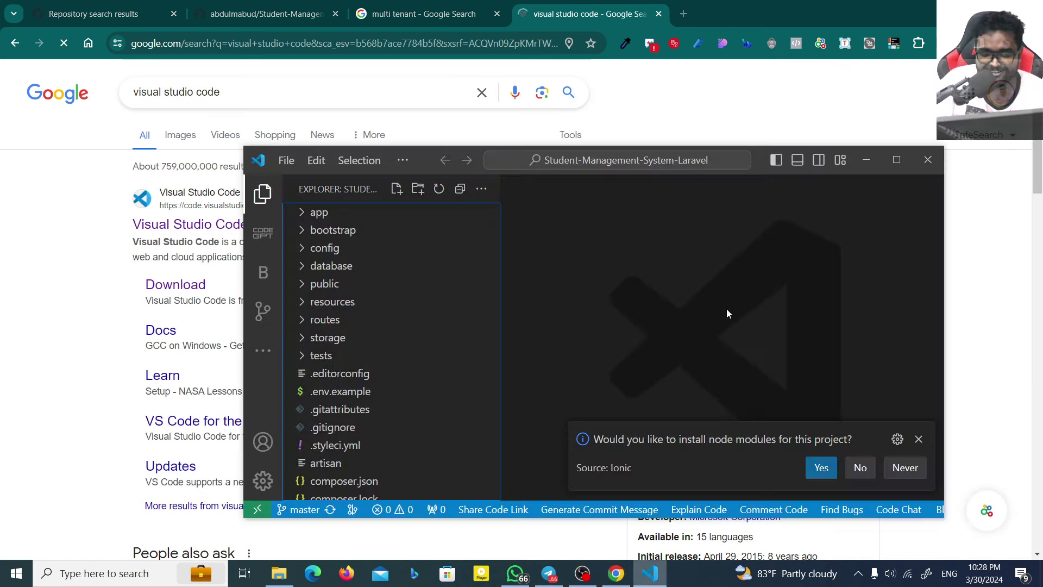
left_click(897, 160)
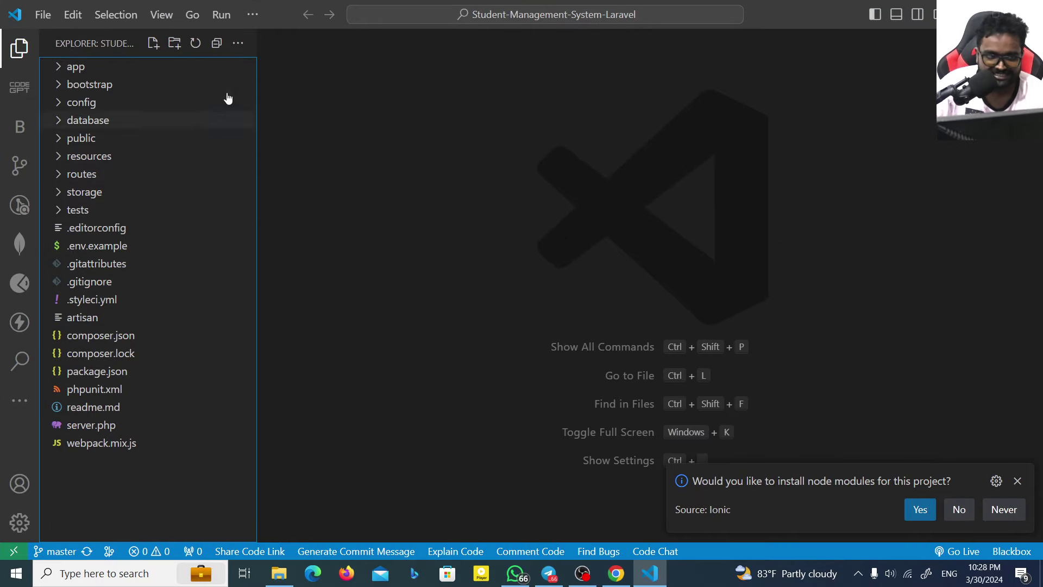
Step: Open a New Terminal from the … menu, dismiss the node-modules prompt, and open a new Chrome tab
left_click(250, 16)
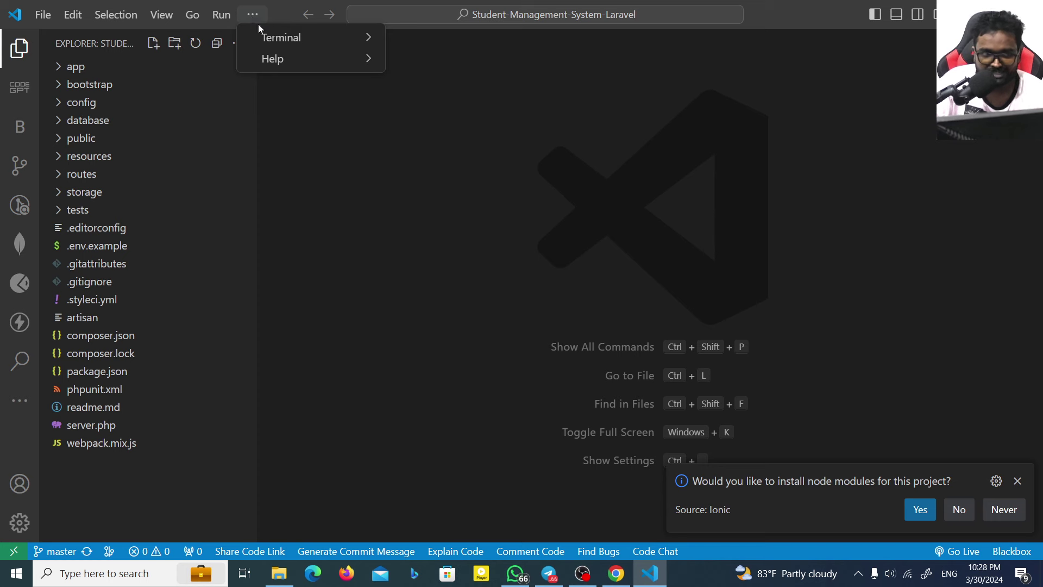
mouse_move(283, 38)
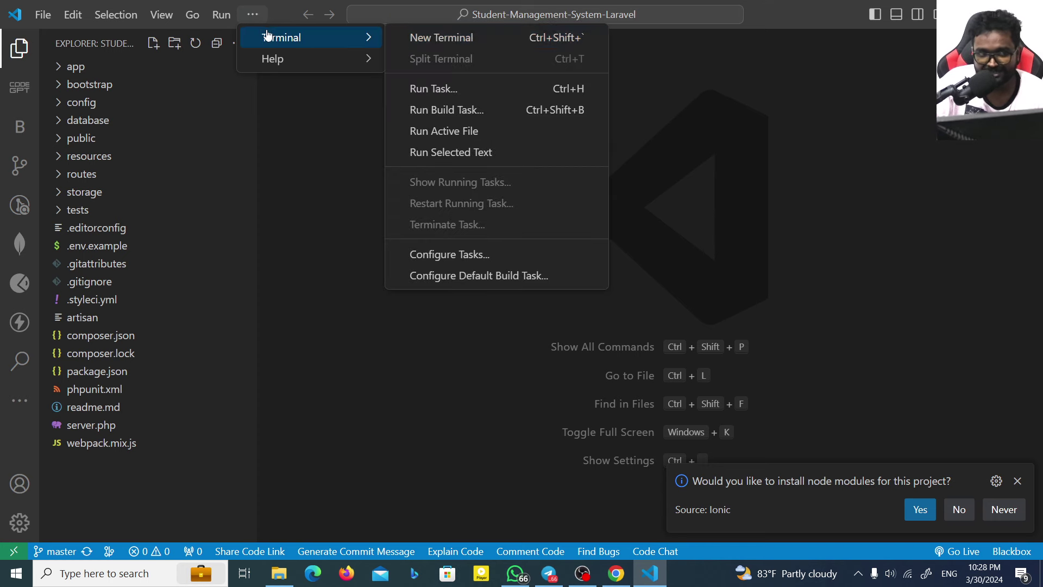
left_click(419, 38)
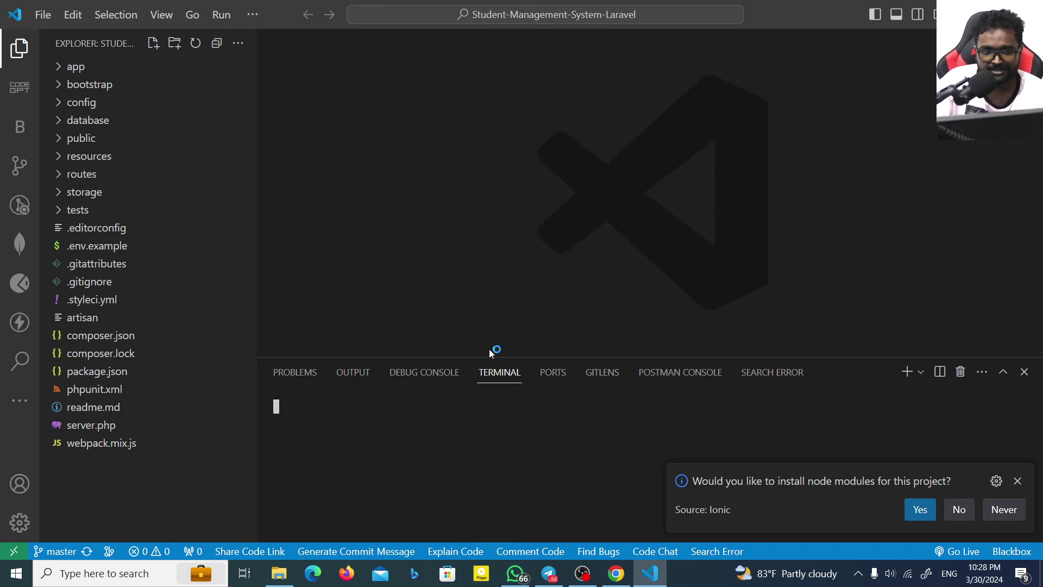
left_click(1017, 480)
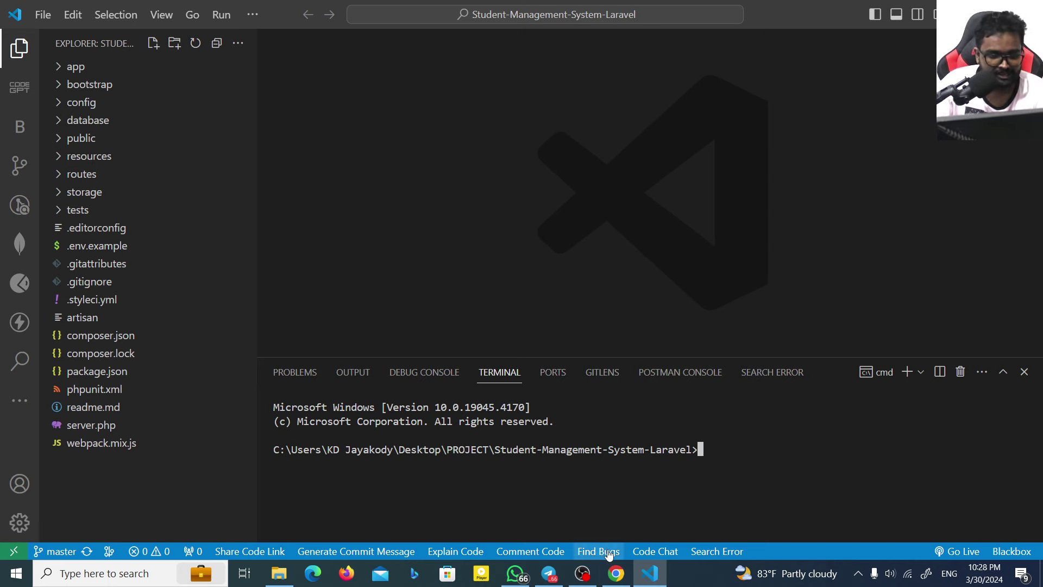
left_click(616, 573)
left_click(683, 14)
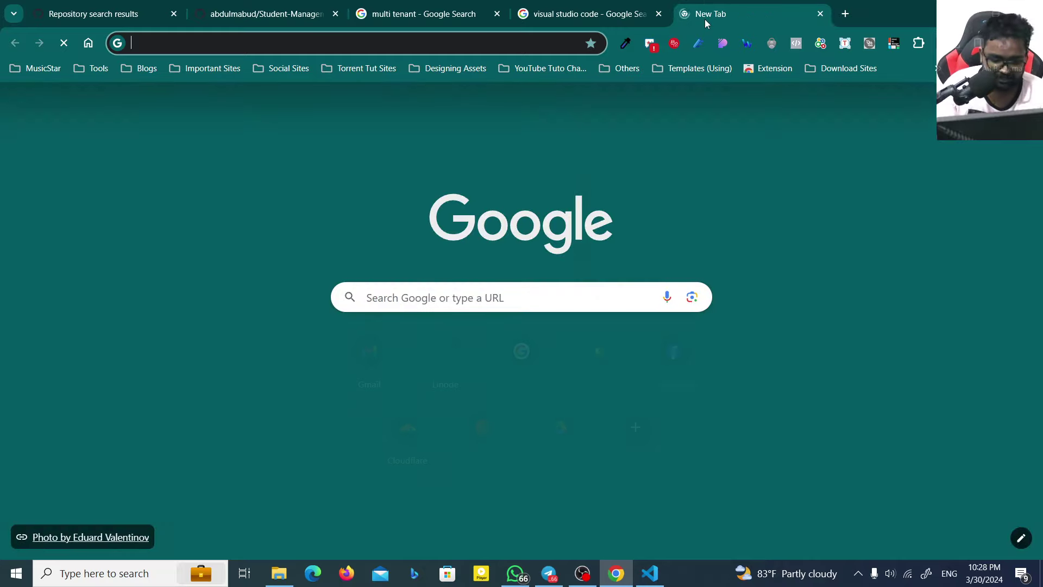
Step: Search Google for 'laravel' and open the official laravel.com site
type("laravel")
key("Return")
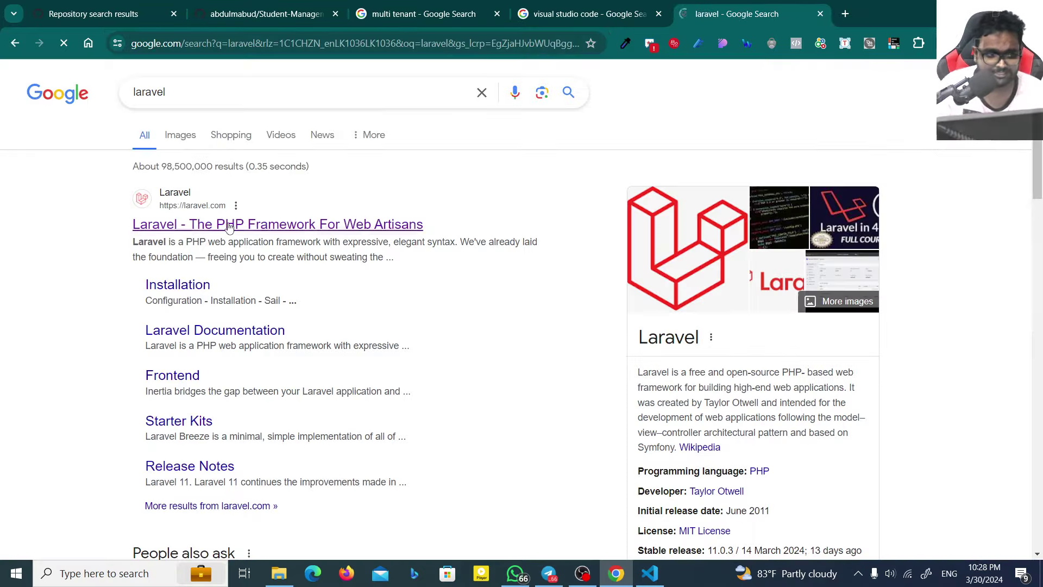
left_click(345, 8)
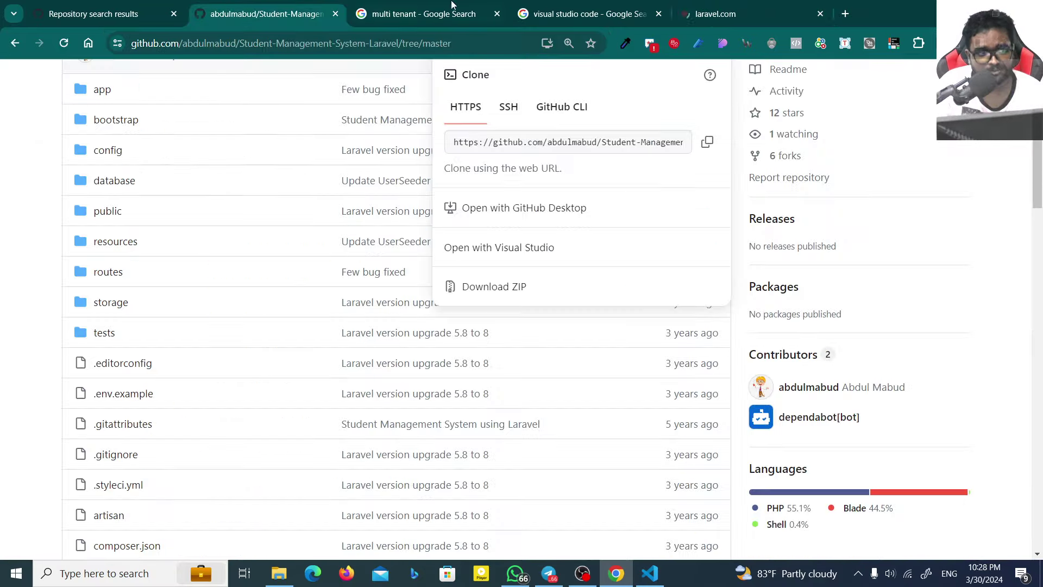
left_click(750, 14)
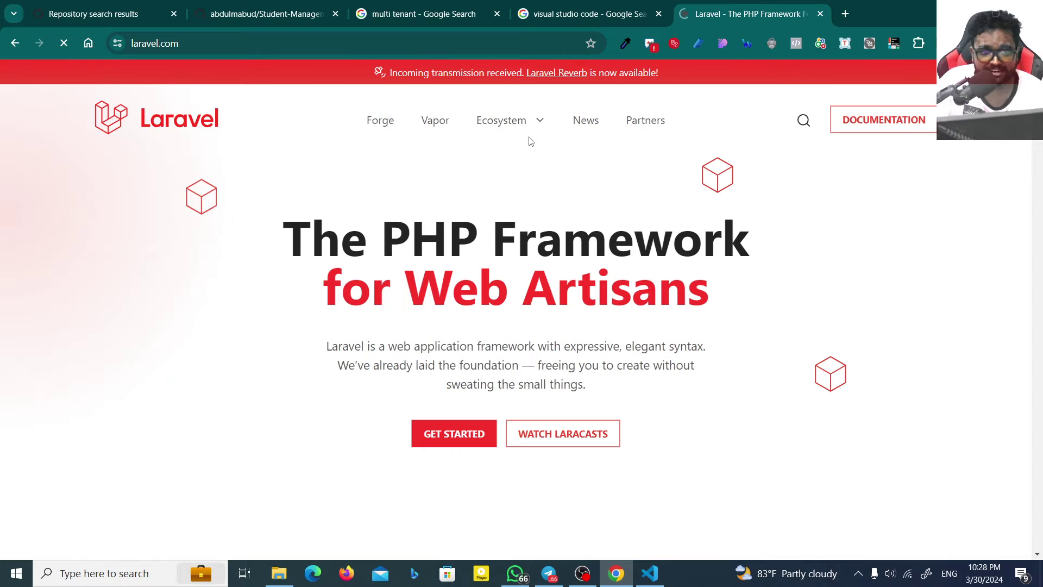
scroll(445, 291, "down", 5)
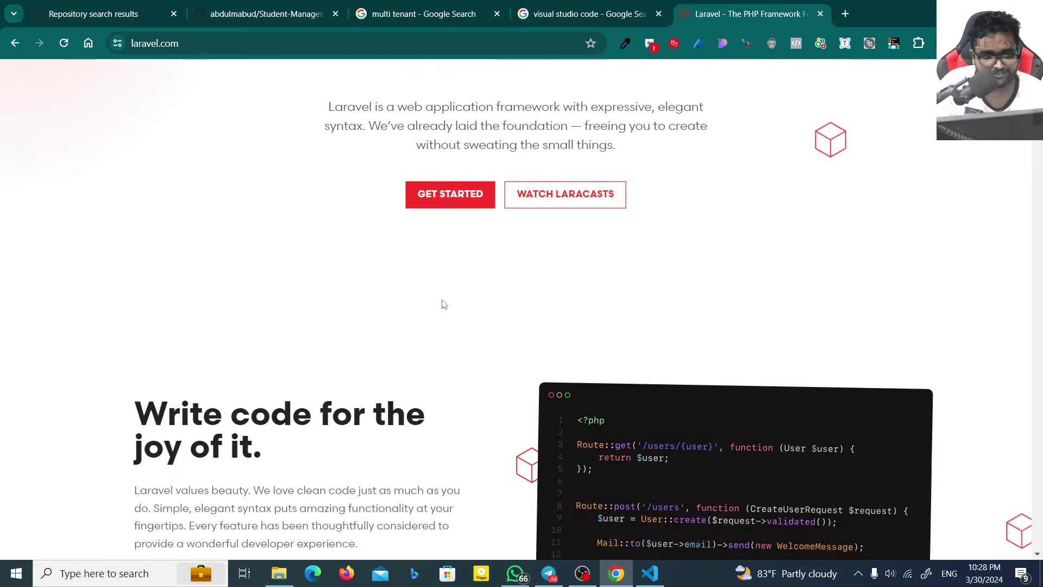
scroll(444, 305, "up", 5)
Step: Read the Laravel 11.x Installation docs via Get Started, then return to the VS Code terminal
left_click(447, 431)
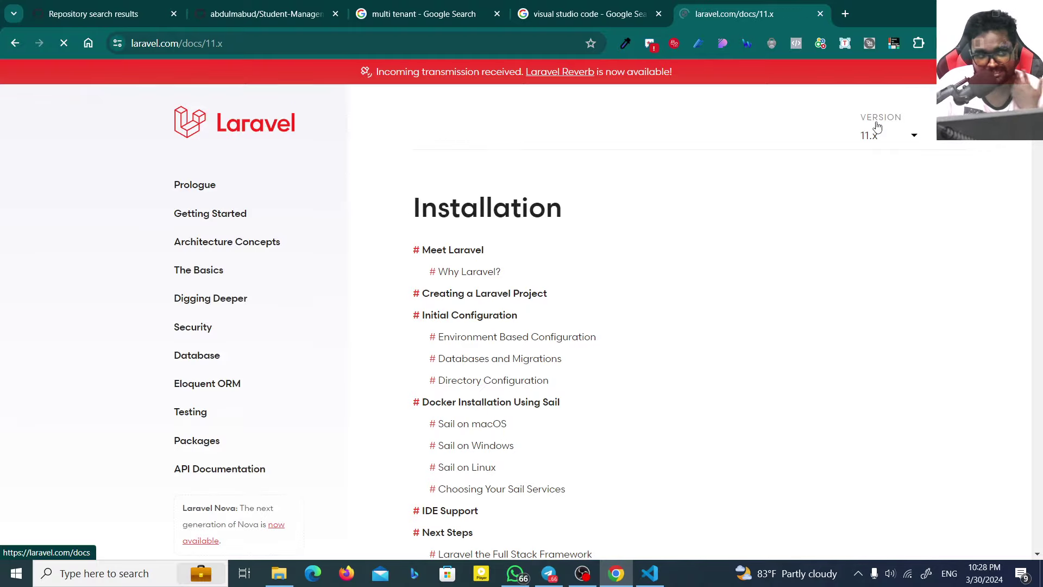
scroll(536, 273, "down", 3)
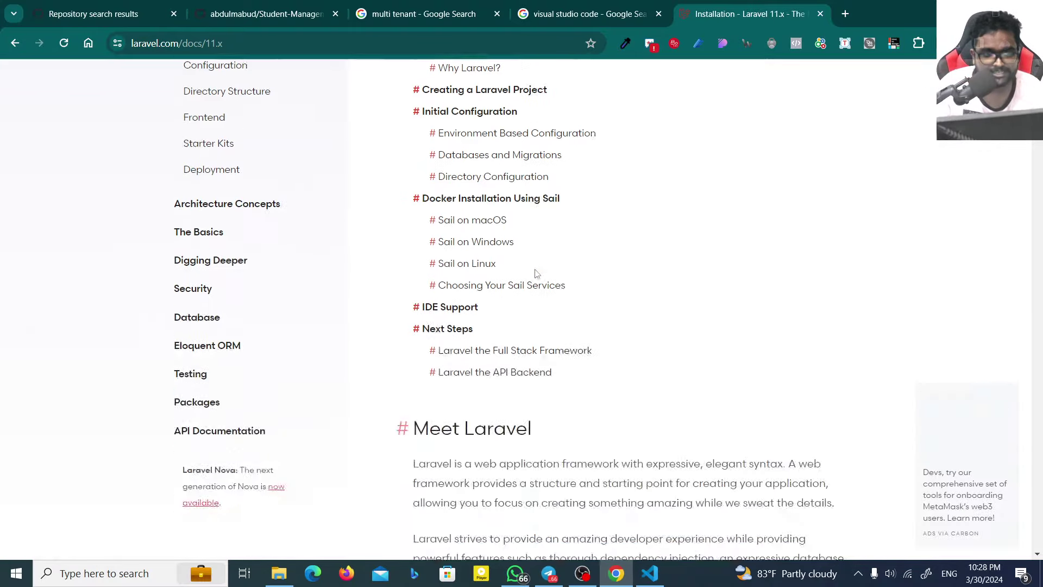
scroll(536, 274, "down", 18)
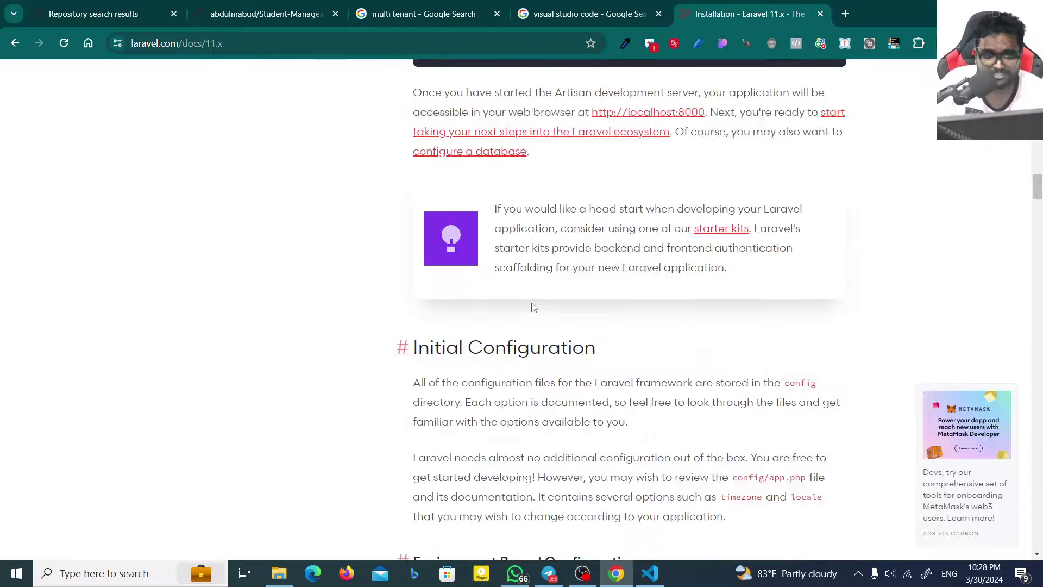
scroll(532, 308, "up", 10)
left_click_drag(466, 302, 669, 302)
scroll(501, 171, "down", 5)
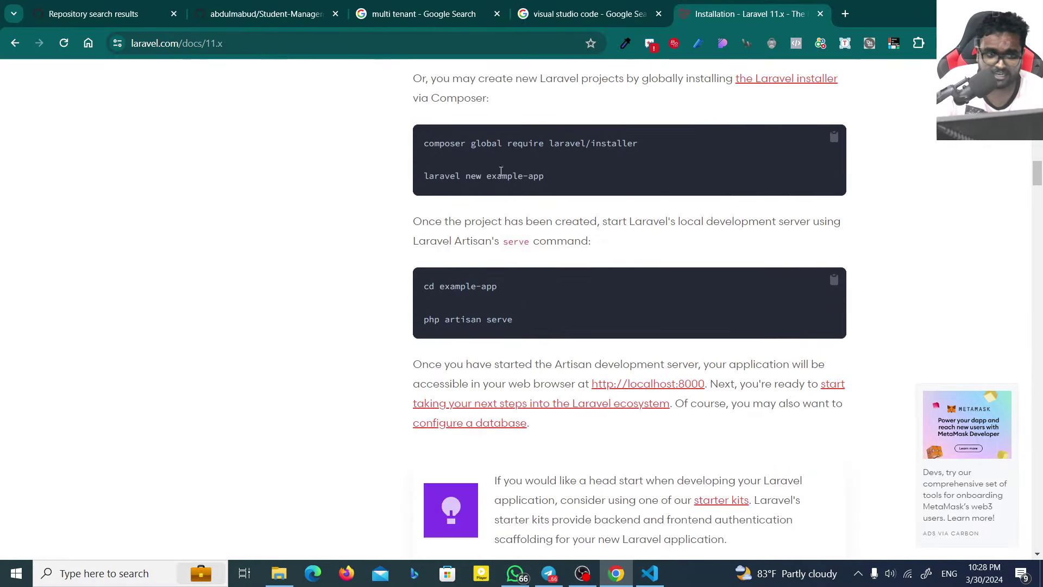
left_click_drag(455, 143, 642, 142)
scroll(586, 240, "down", 10)
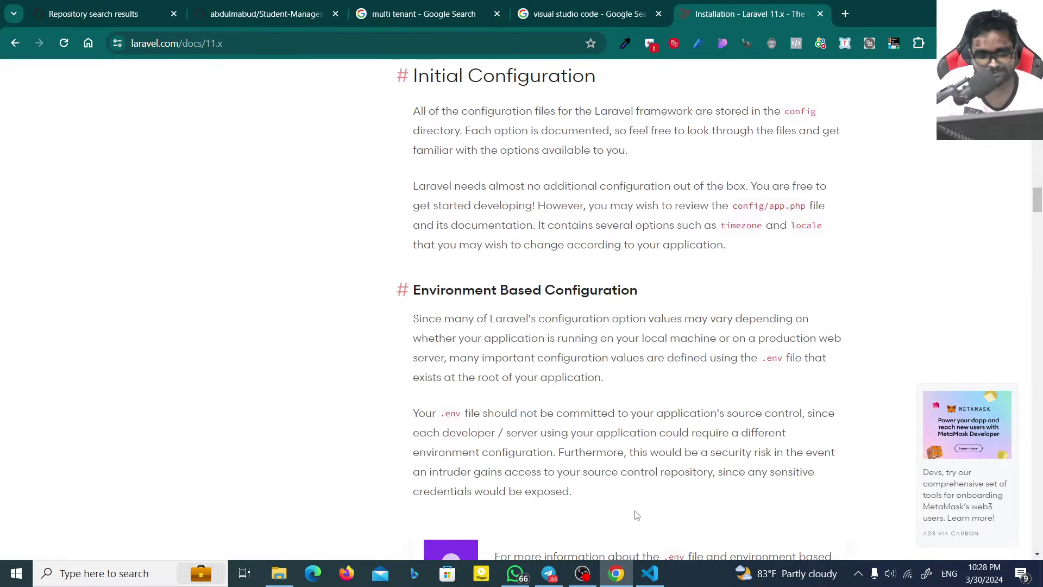
left_click(649, 573)
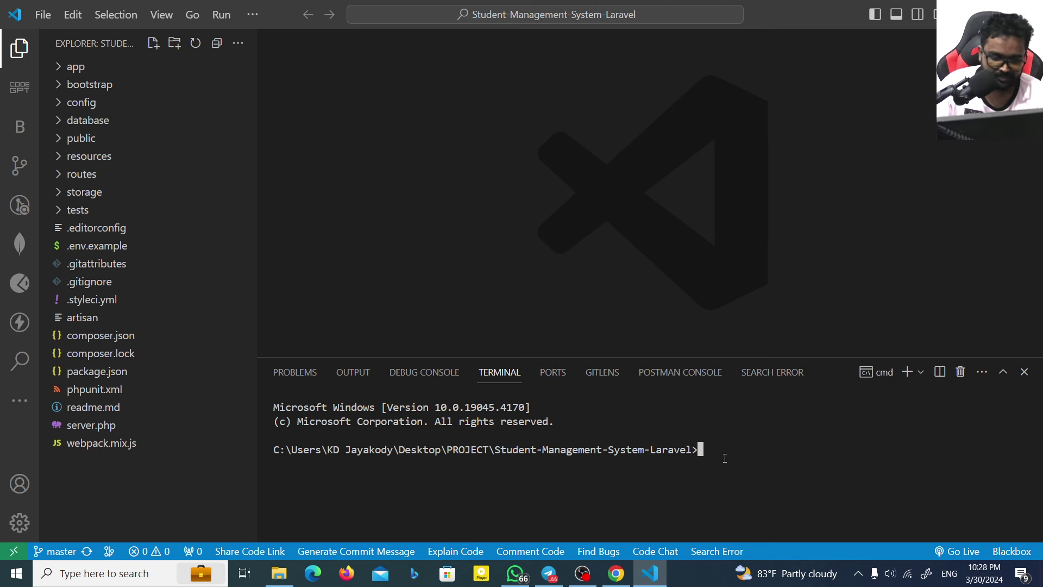
Step: Run 'composer install', read the incompatible lock-file error, then run 'composer update'
type("composer ")
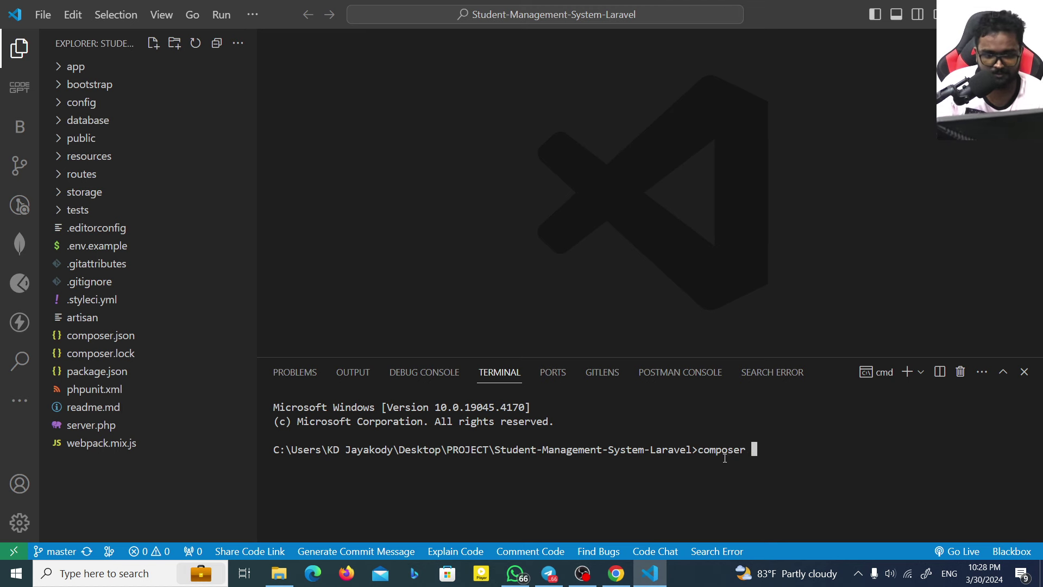
type("install")
key("Return")
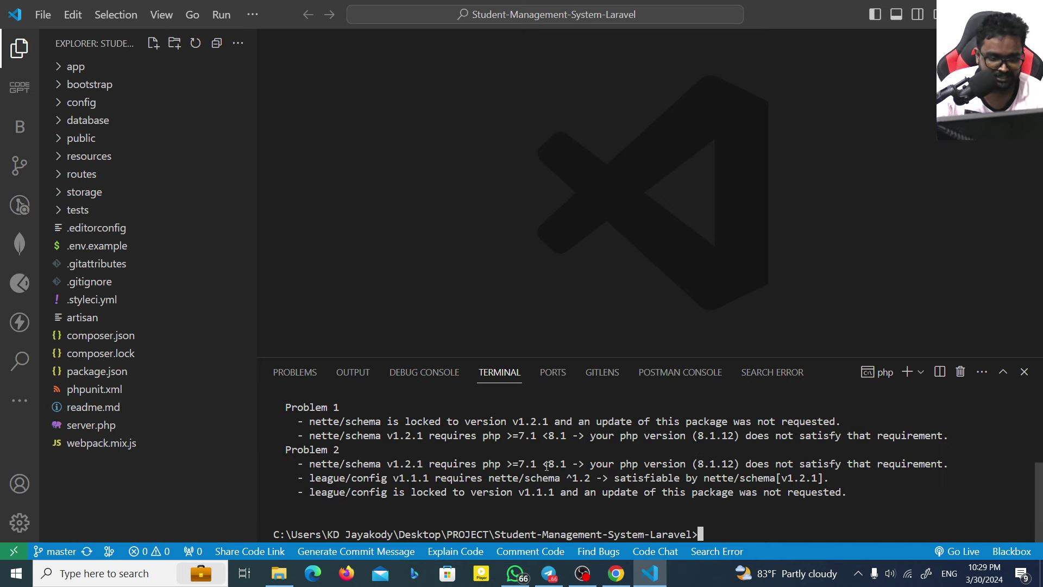
scroll(546, 465, "up", 2)
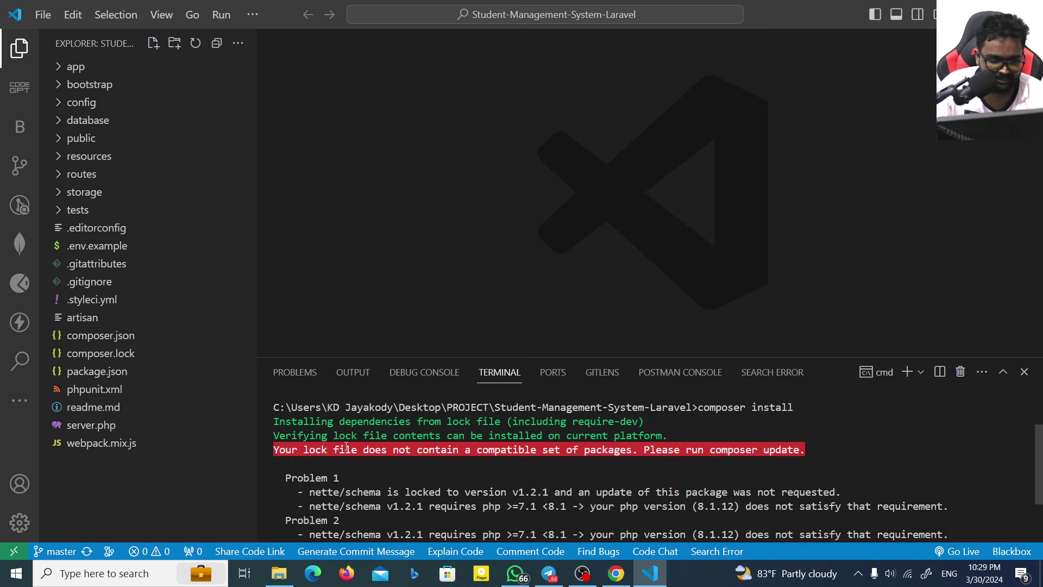
left_click_drag(337, 450, 529, 451)
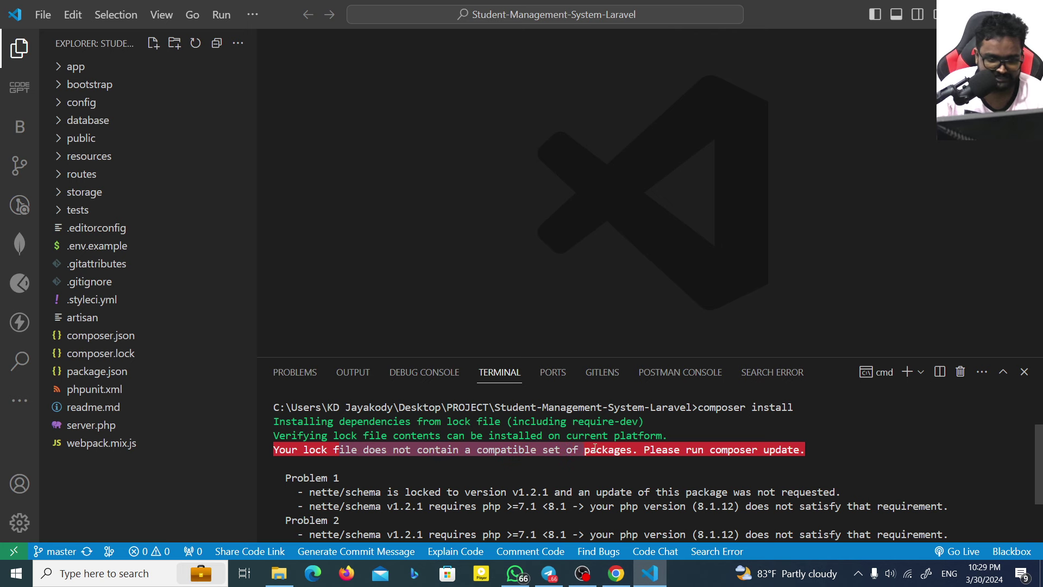
left_click_drag(594, 448, 648, 445)
left_click_drag(731, 454, 755, 449)
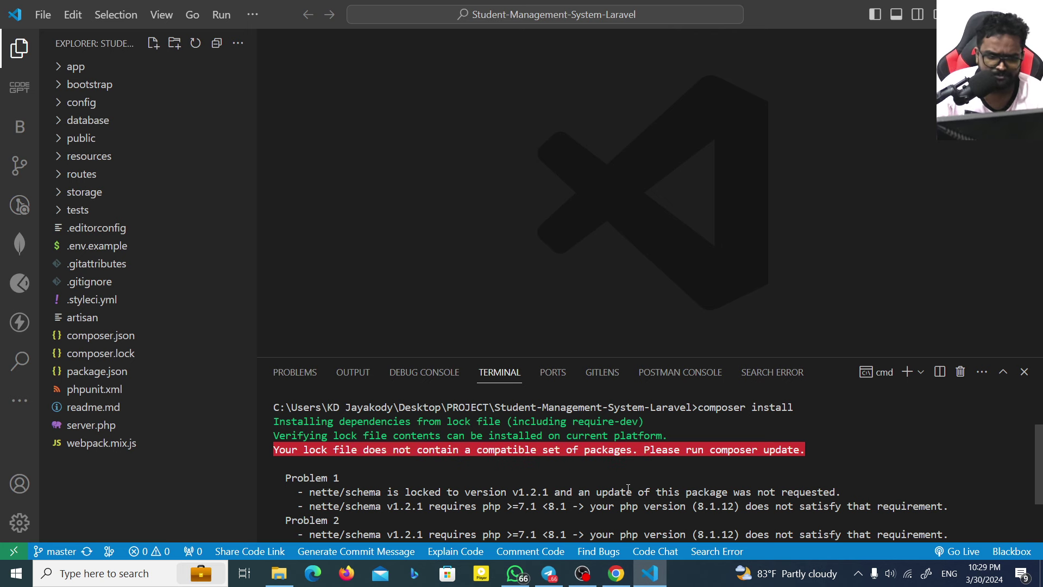
scroll(679, 510, "down", 2)
type("c")
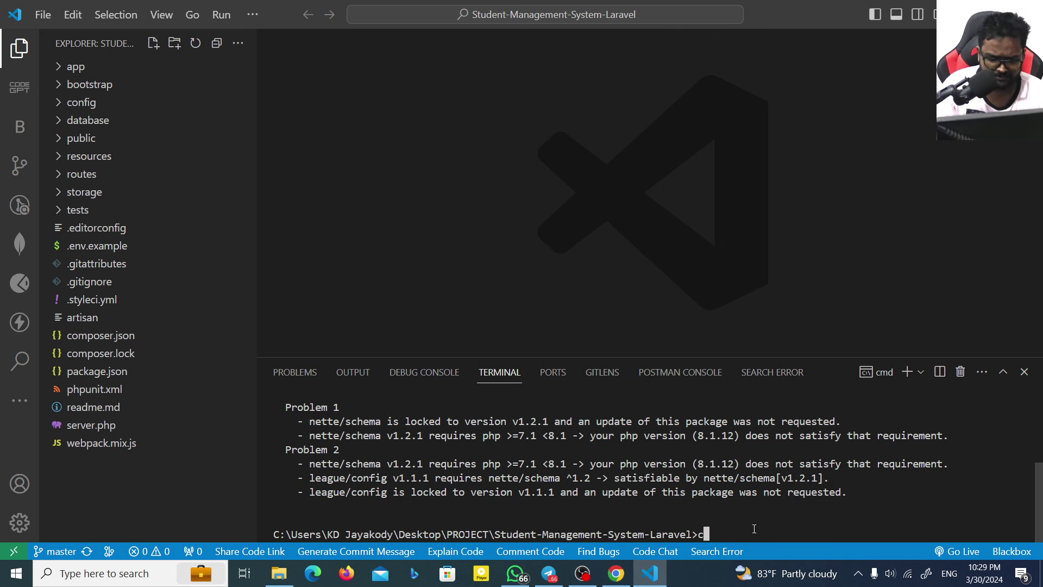
type("omposer update")
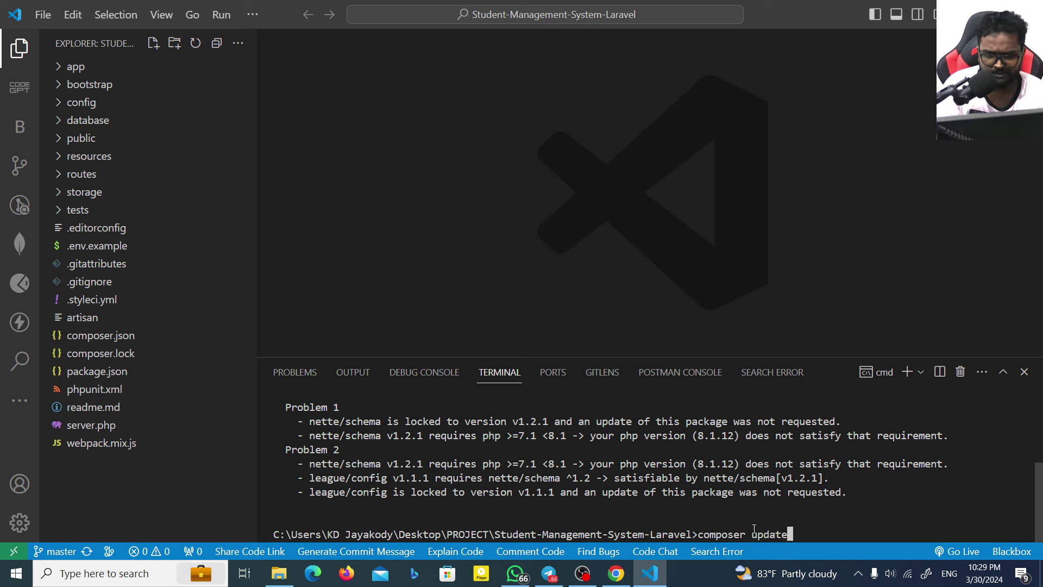
key("Return")
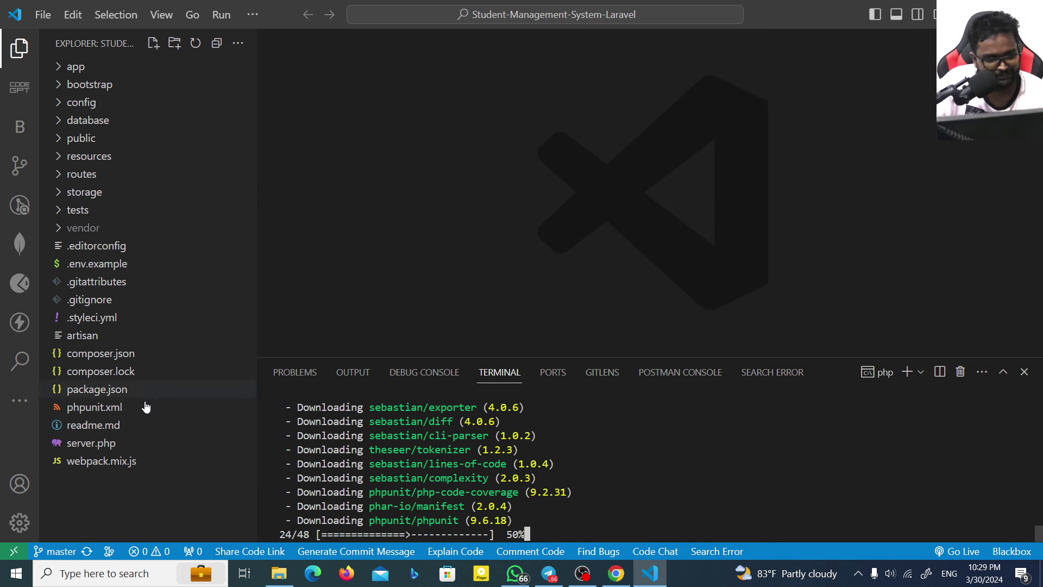
Step: Open composer.lock, scroll through it, and close it
left_click(122, 376)
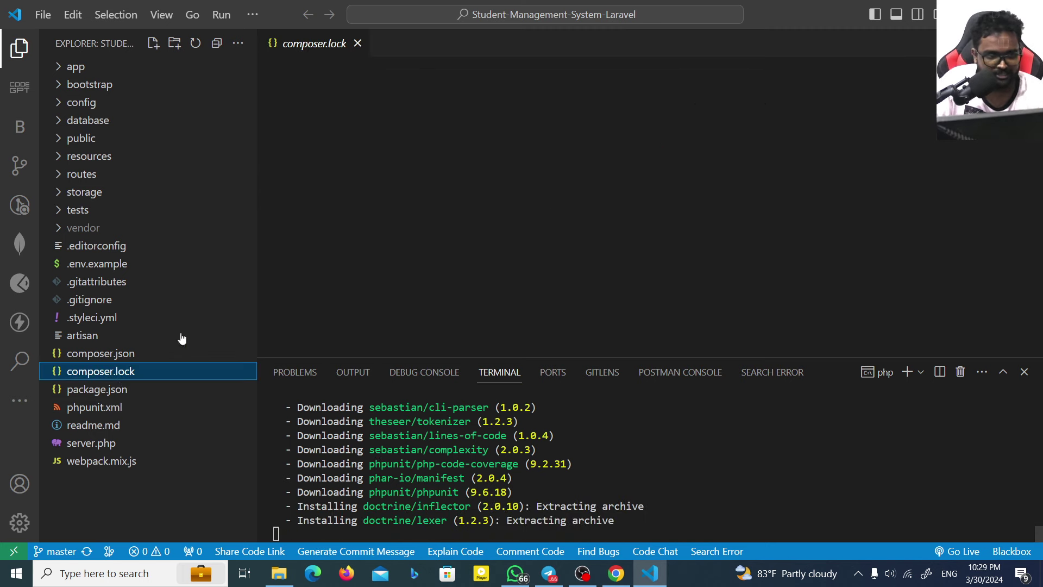
scroll(480, 246, "down", 5)
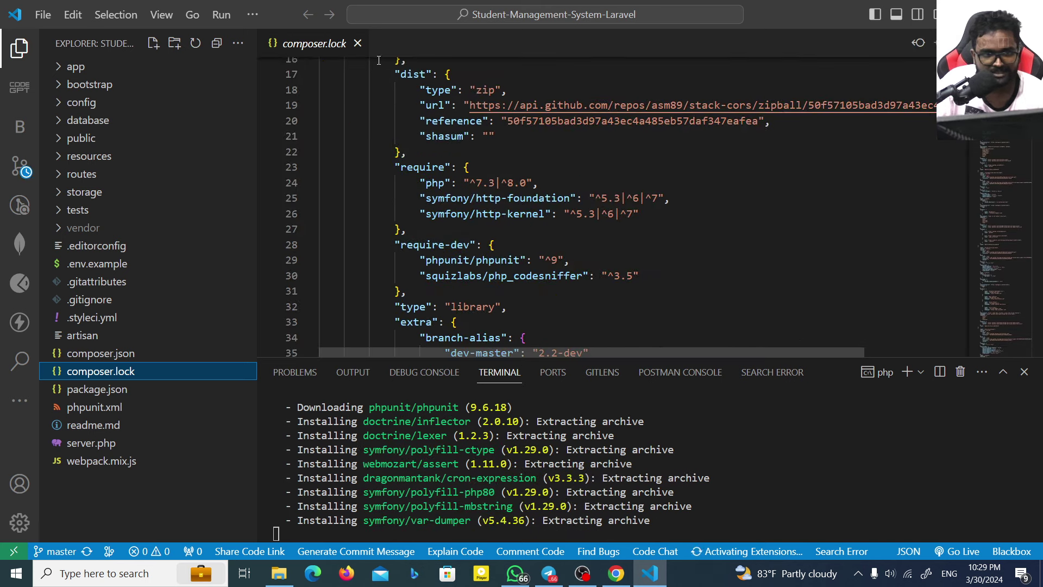
left_click(358, 43)
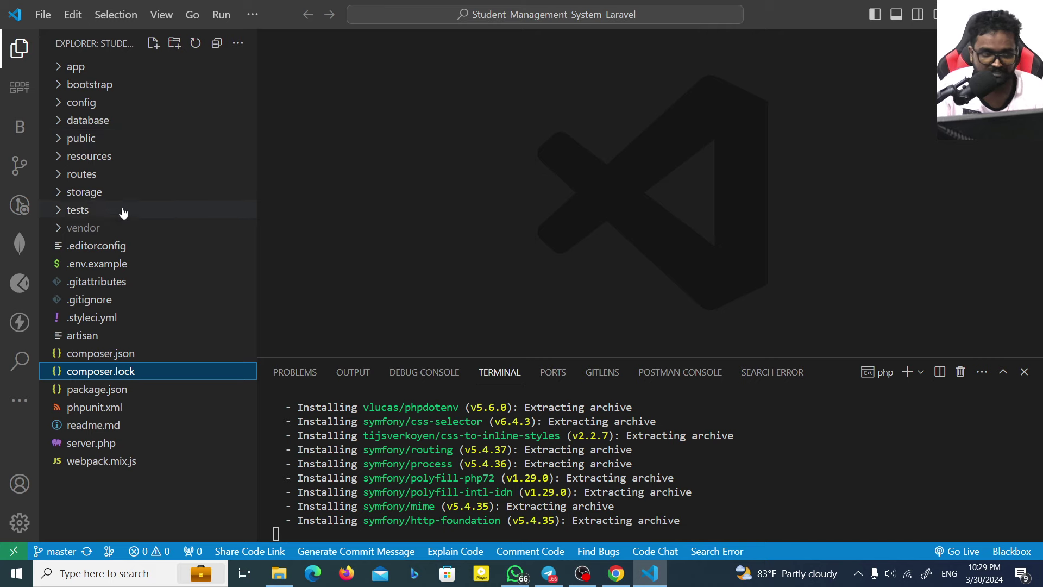
Step: Browse the vendor folder's packages until composer update finishes, then switch to the Chrome docs
left_click(62, 230)
left_click(62, 228)
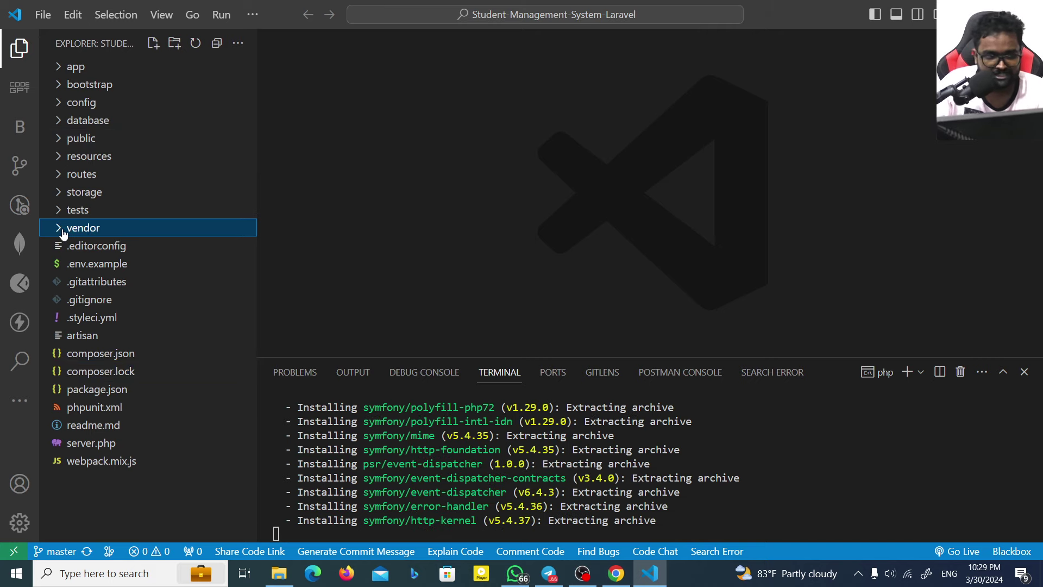
left_click(62, 228)
scroll(159, 346, "down", 5)
scroll(159, 346, "up", 5)
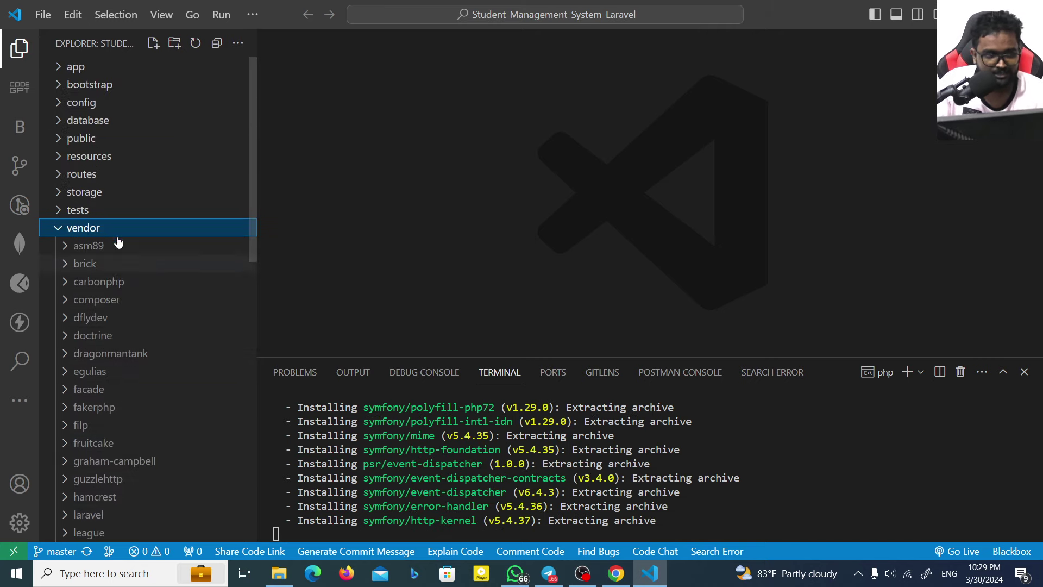
left_click(63, 228)
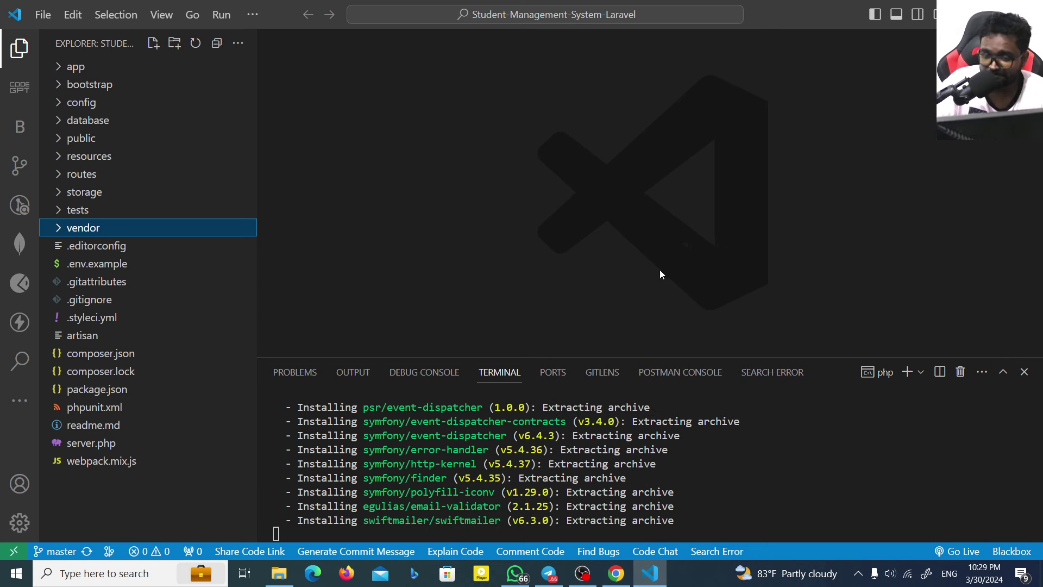
left_click(77, 230)
scroll(152, 325, "down", 5)
scroll(157, 322, "up", 5)
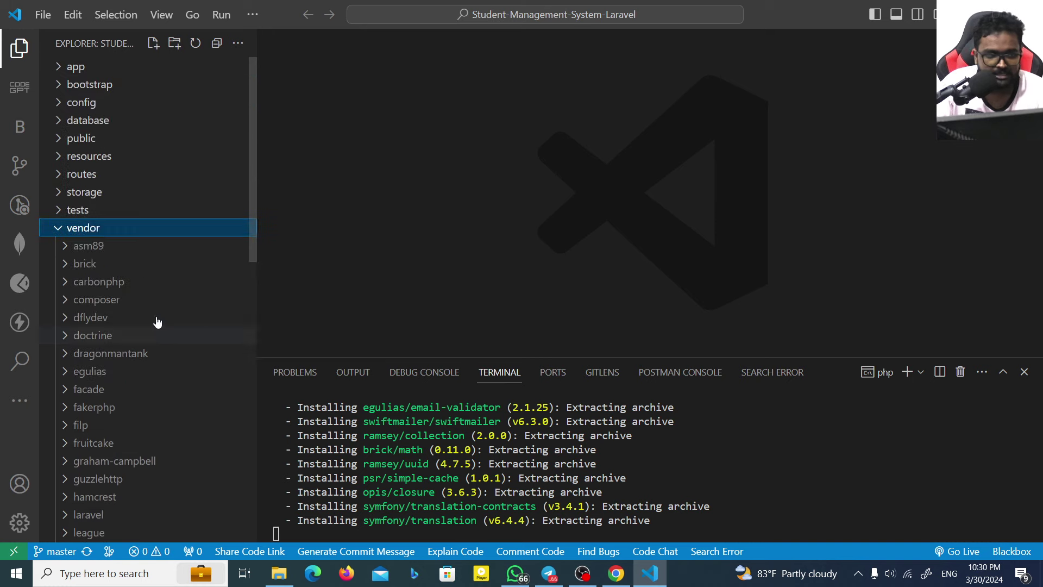
left_click(95, 231)
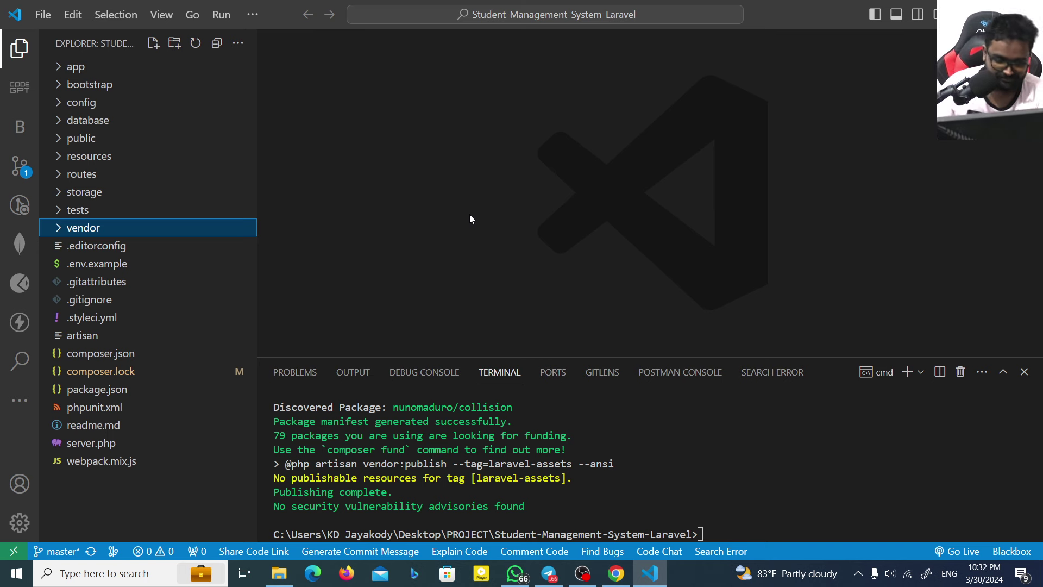
left_click(634, 439)
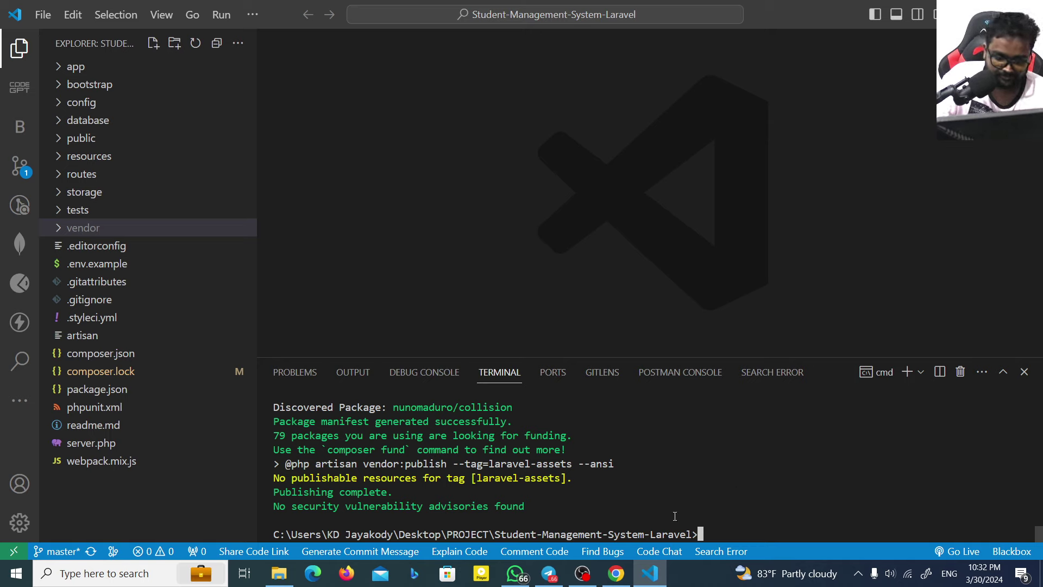
left_click(616, 573)
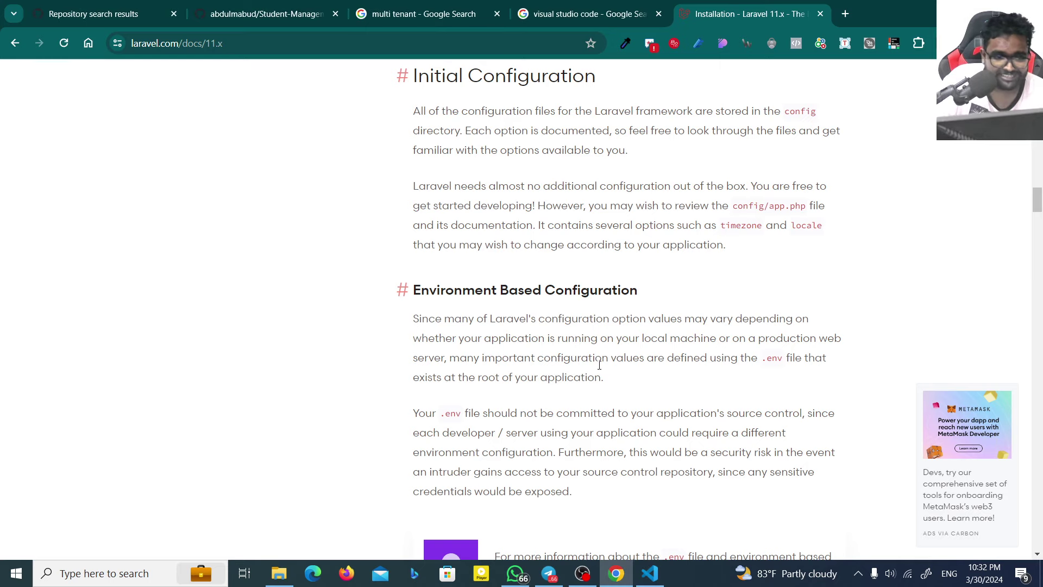
scroll(599, 365, "down", 15)
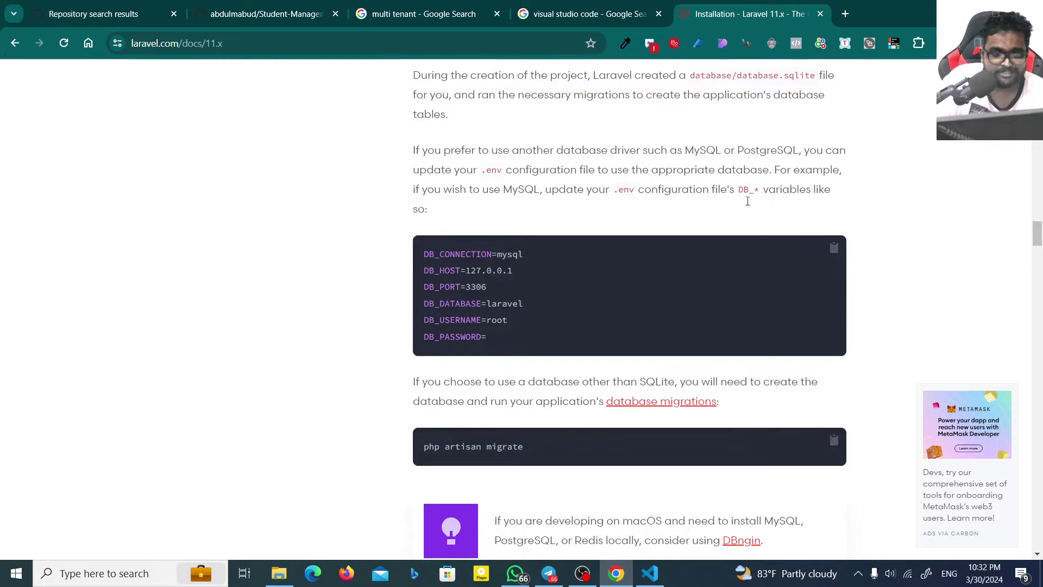
scroll(598, 304, "down", 1)
scroll(480, 404, "up", 8)
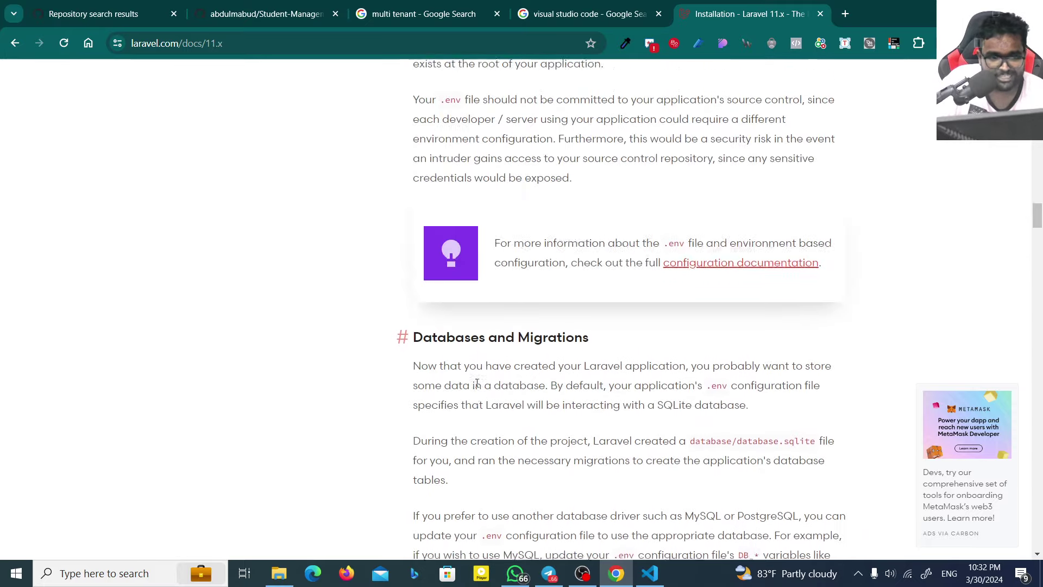
scroll(477, 383, "up", 3)
scroll(477, 384, "down", 13)
left_click_drag(441, 174, 541, 223)
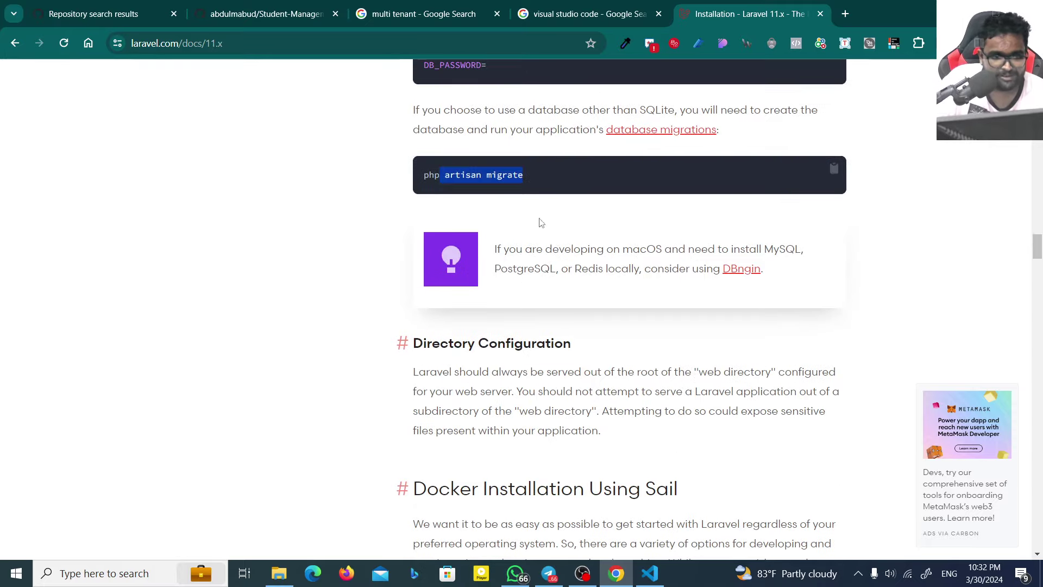
scroll(541, 223, "down", 3)
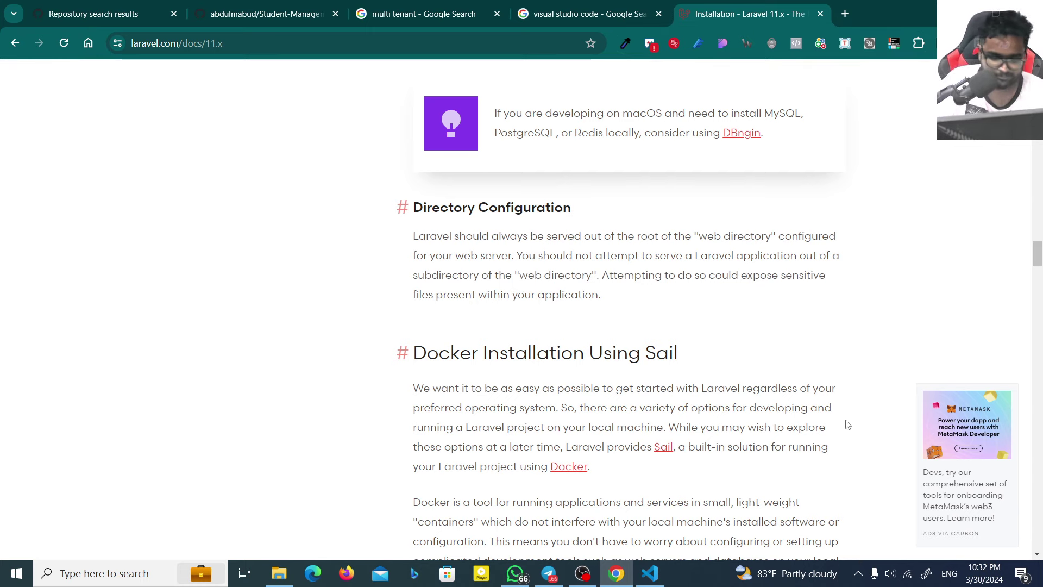
Step: Launch XAMPP Control Panel from Windows search, start MySQL, and open a new Chrome tab
key("super")
type("xam")
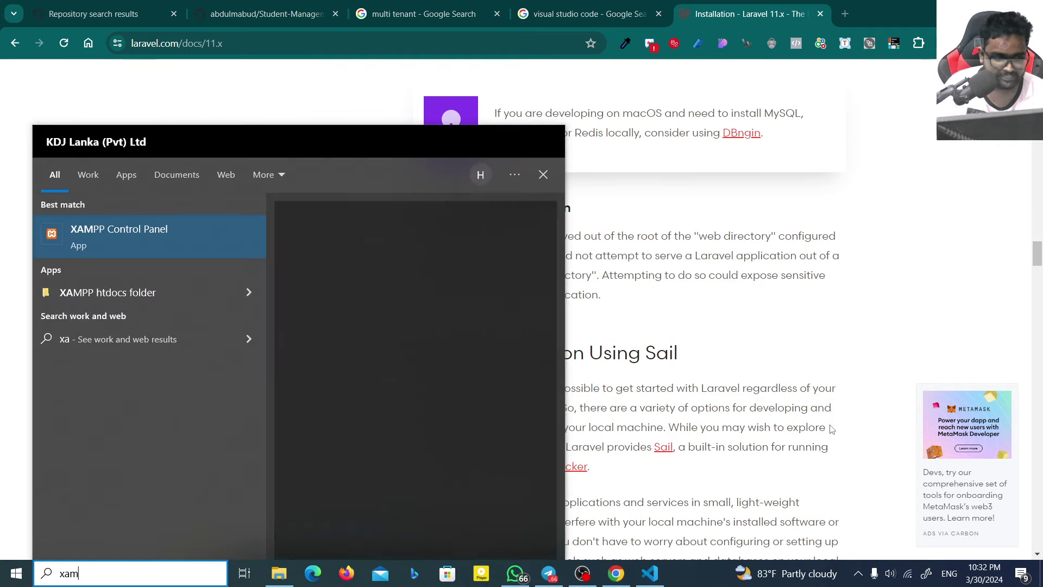
type("p")
key("Return")
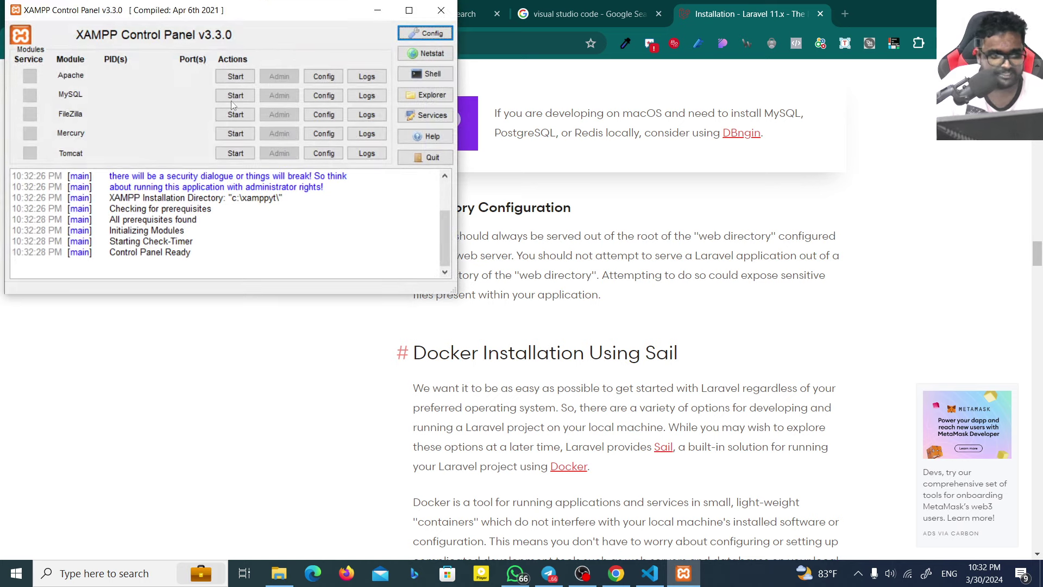
left_click(235, 95)
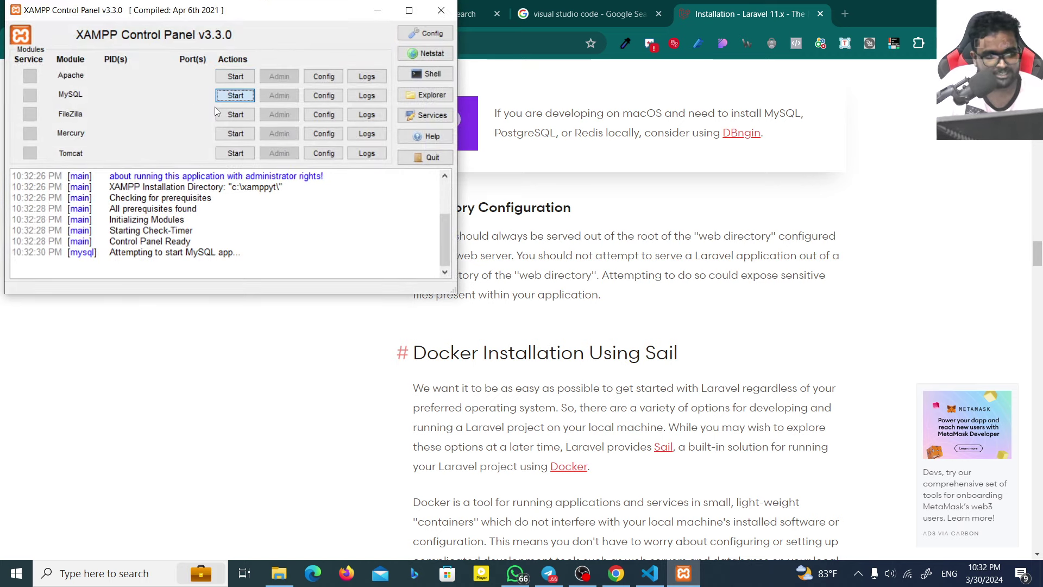
left_click(845, 14)
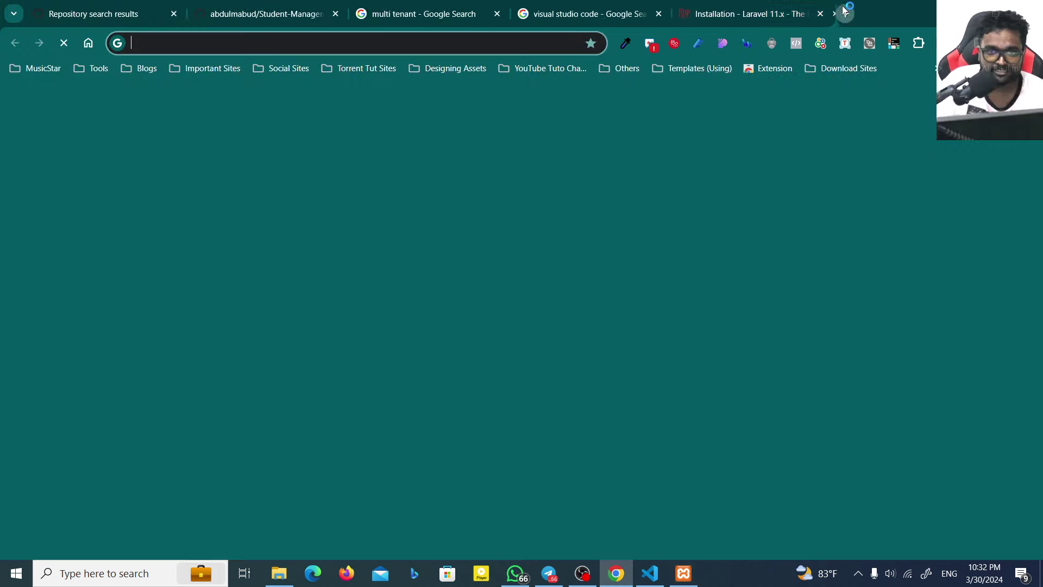
Step: Start entering localhost in the address bar and allow MySQL through the Windows firewall
type("localhost:")
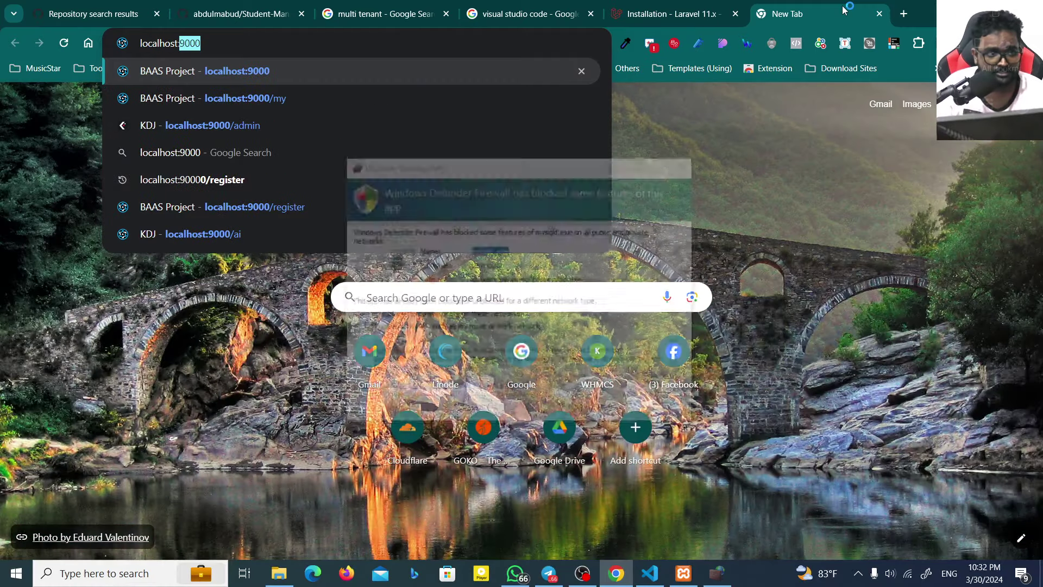
key("Delete")
left_click(599, 414)
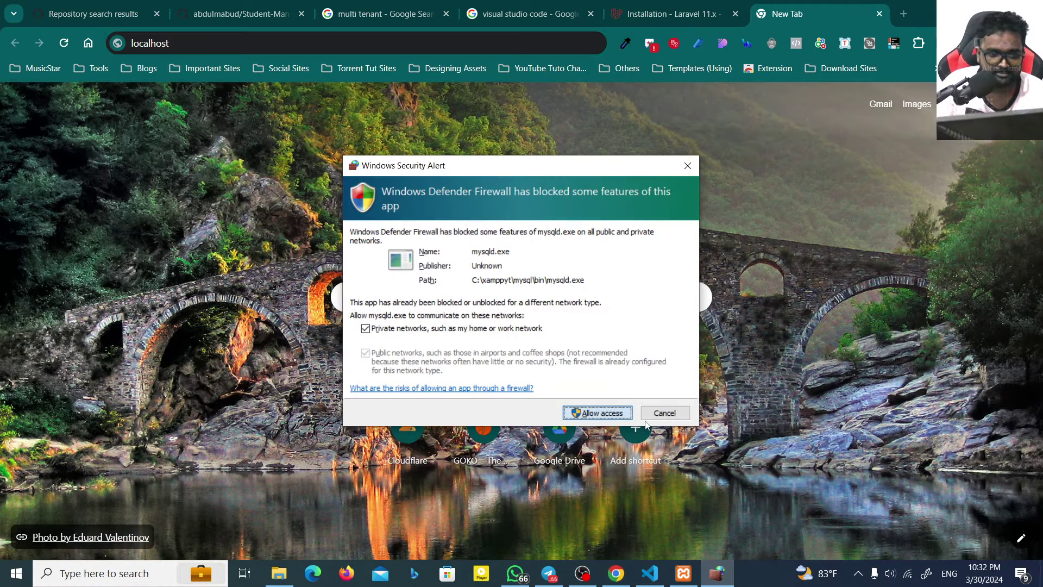
left_click(619, 416)
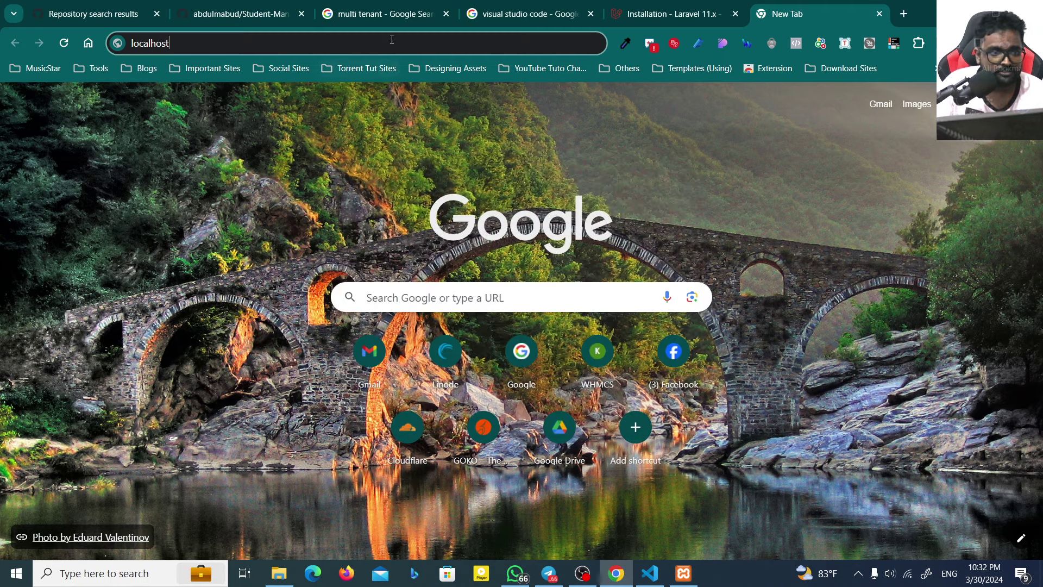
Step: Load localhost/phpmyadmin, which is refused, then bring the XAMPP Control Panel forward
type(":")
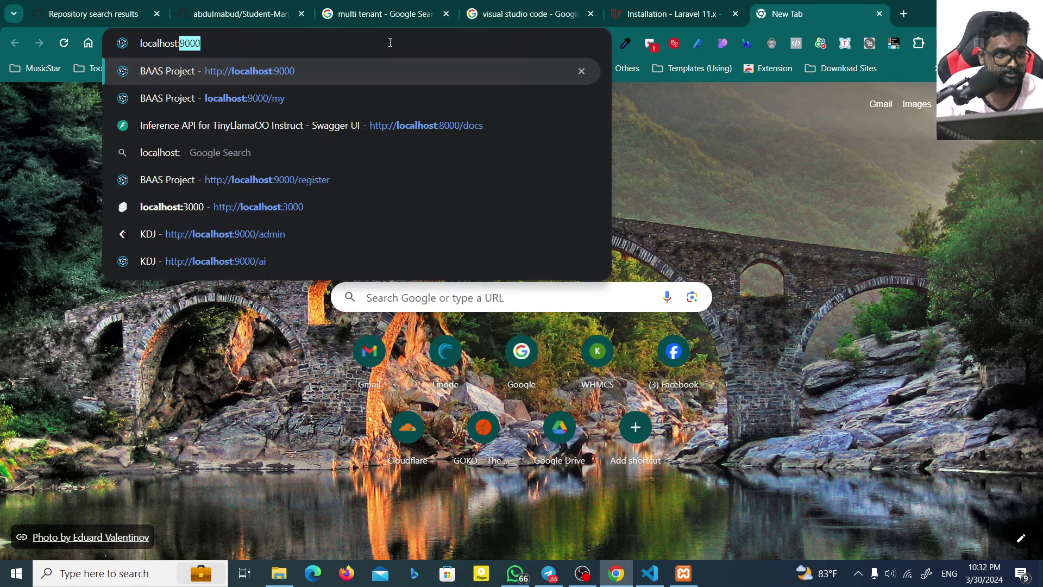
type("php")
key("BackSpace")
key("BackSpace")
key("BackSpace")
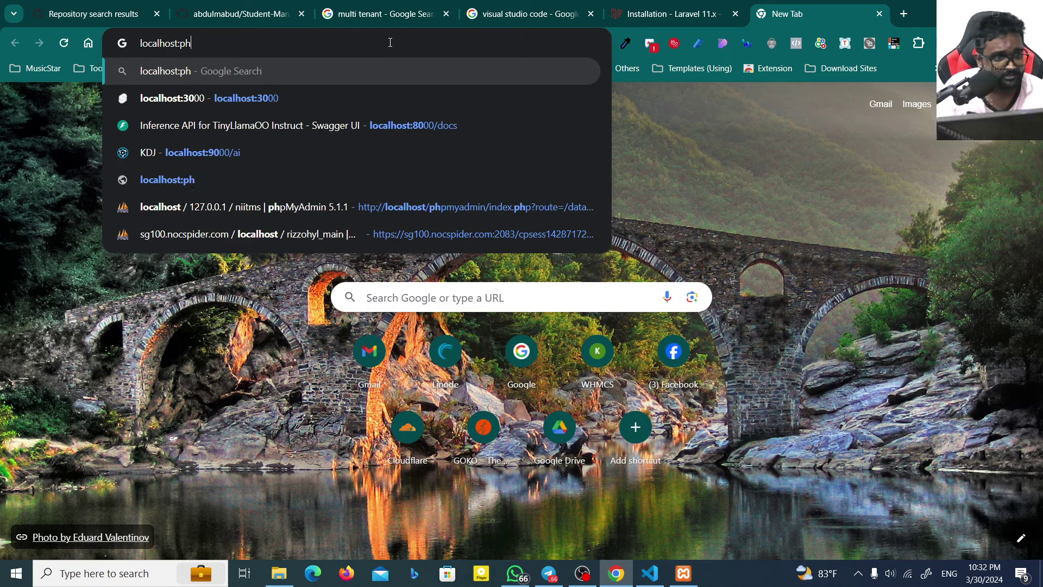
key("BackSpace")
type("/phpmyadmin/")
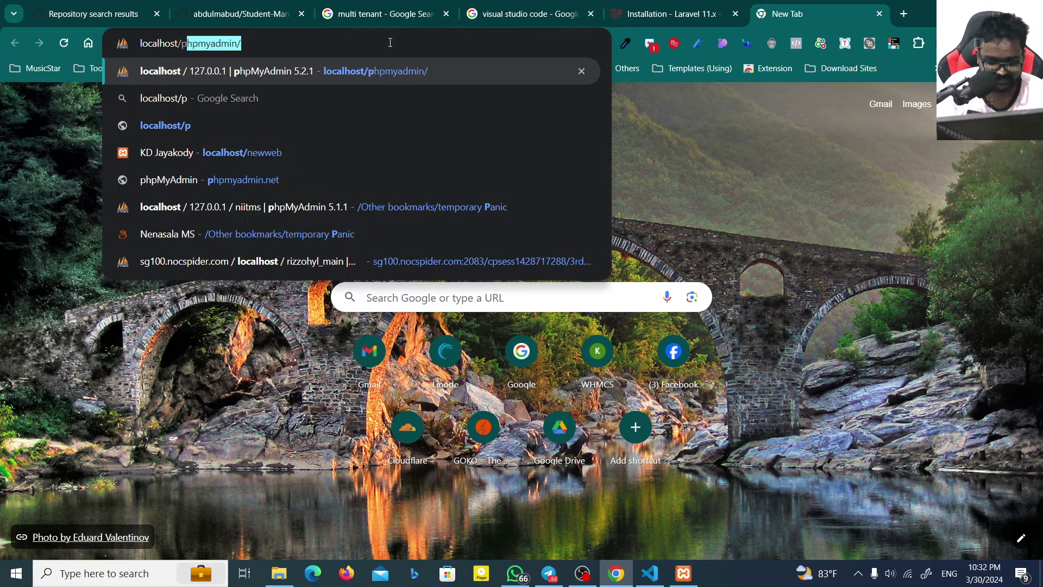
key("Return")
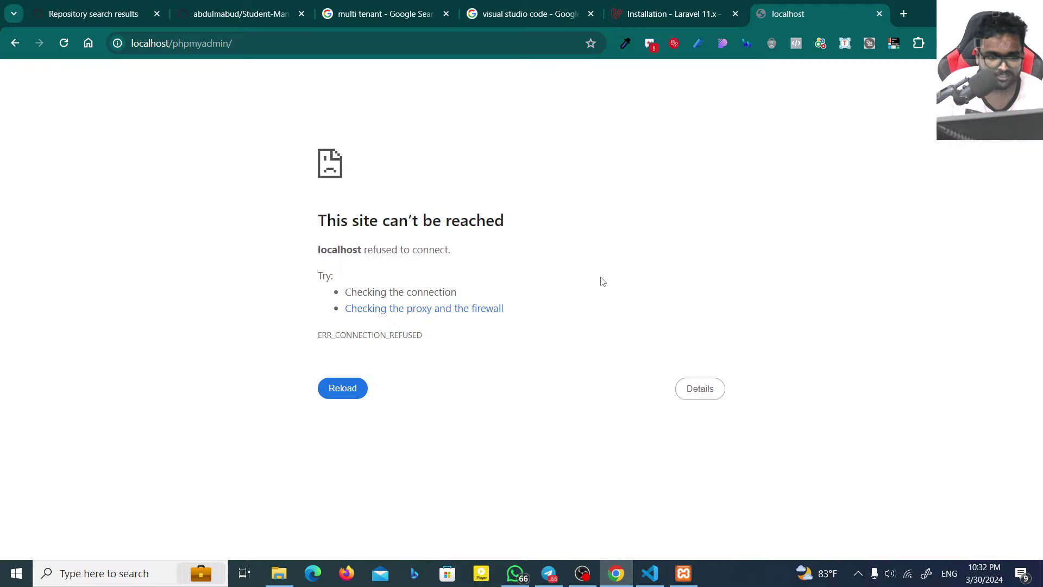
left_click(683, 573)
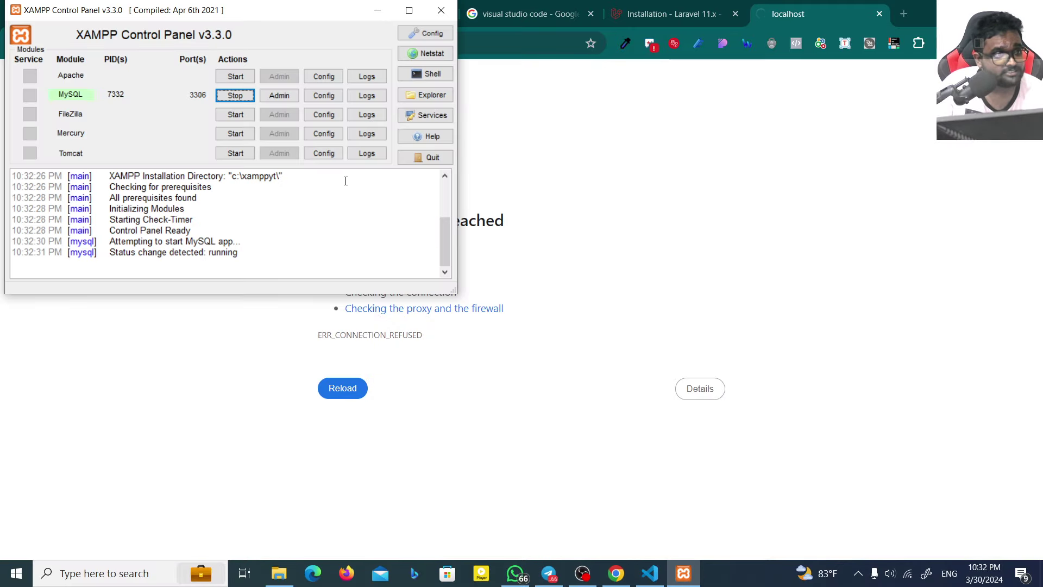
Step: Start Apache in XAMPP, allow it through the firewall, and reload localhost/phpmyadmin in Chrome
left_click(235, 76)
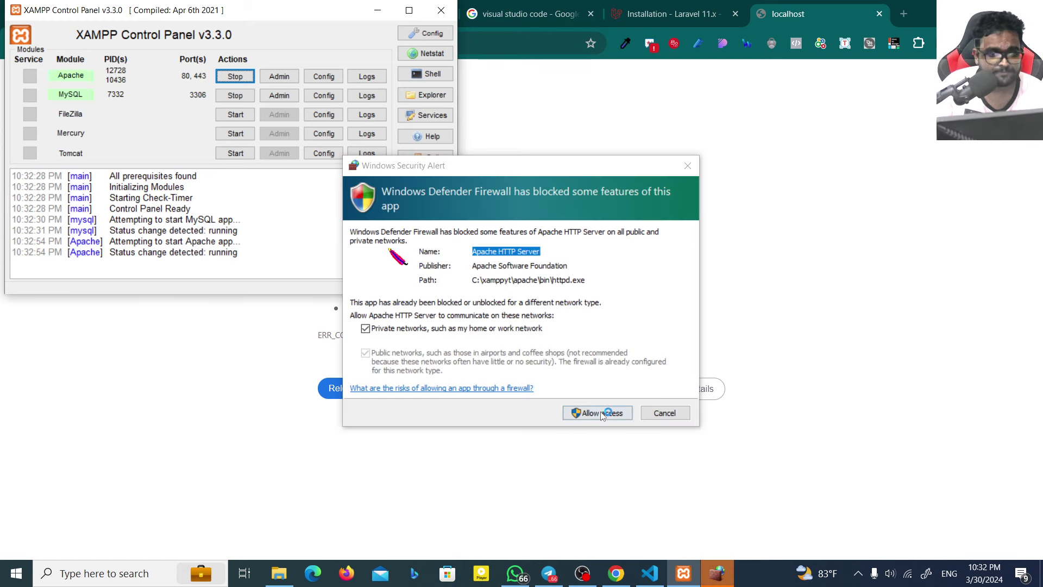
left_click(599, 414)
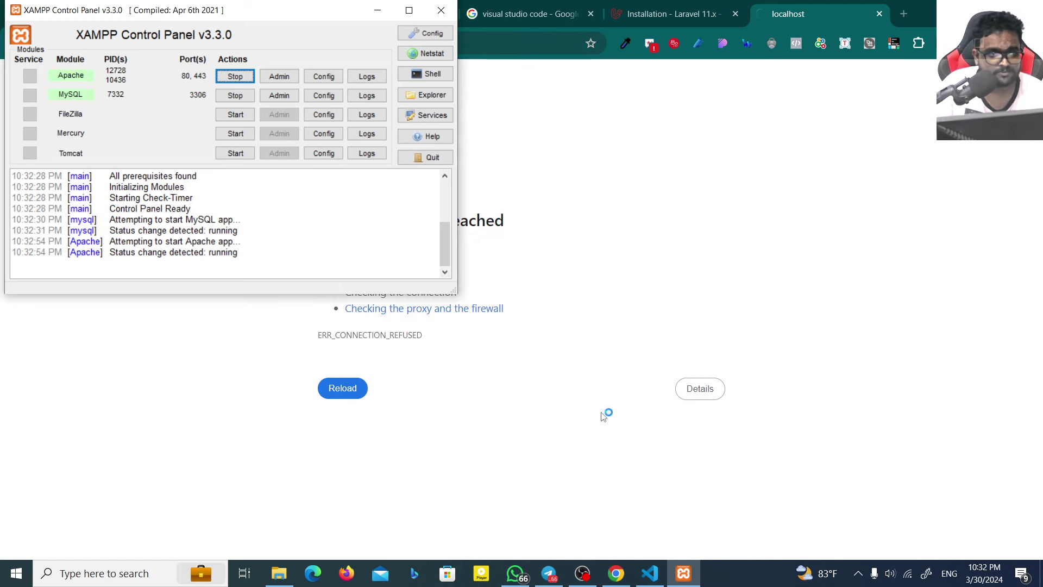
left_click(529, 50)
key("Return")
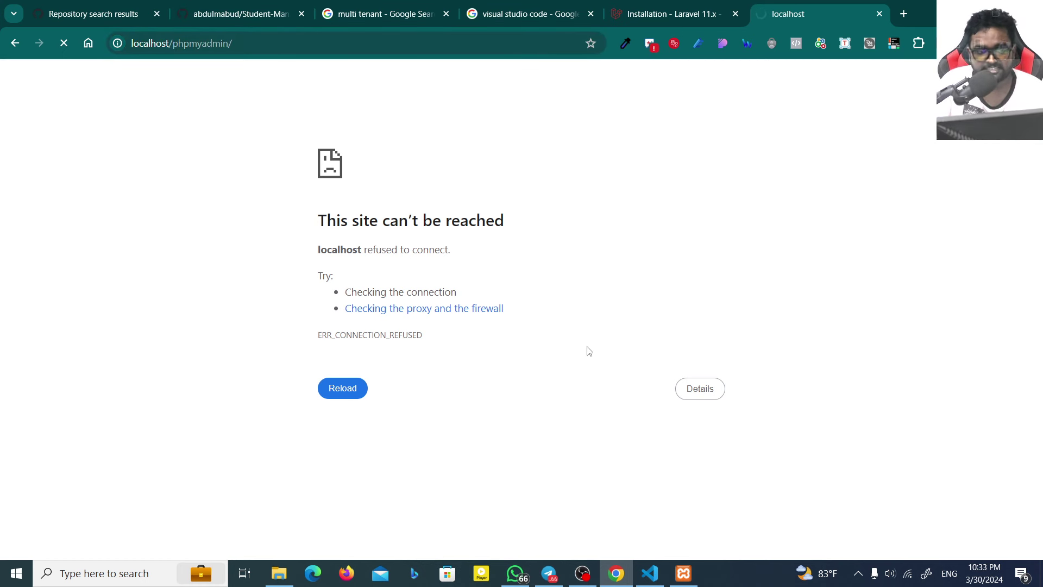
left_click(684, 573)
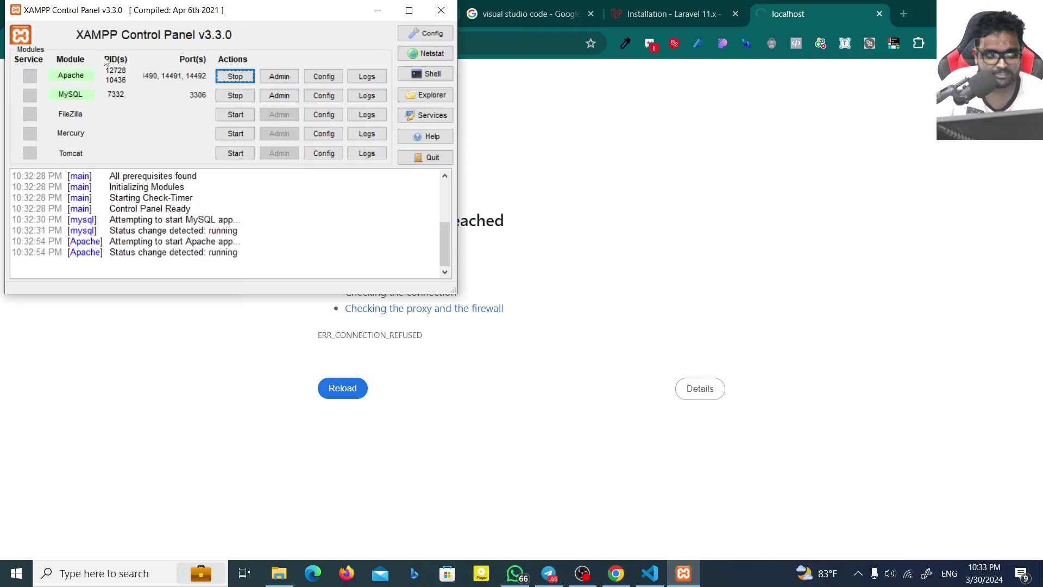
left_click_drag(101, 10, 277, 63)
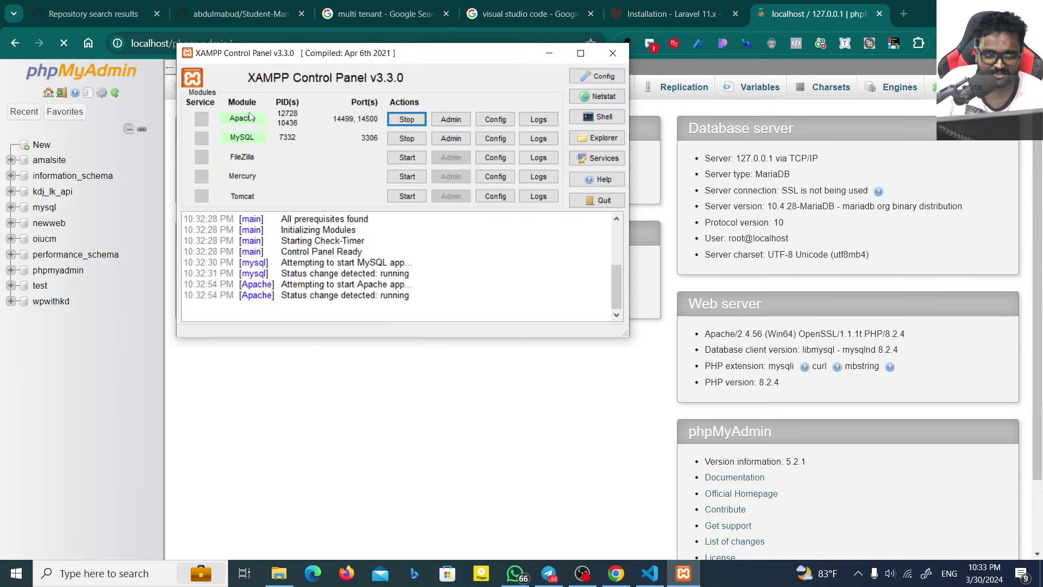
Step: Create an empty database named smsytproject from phpMyAdmin's New page
left_click(48, 148)
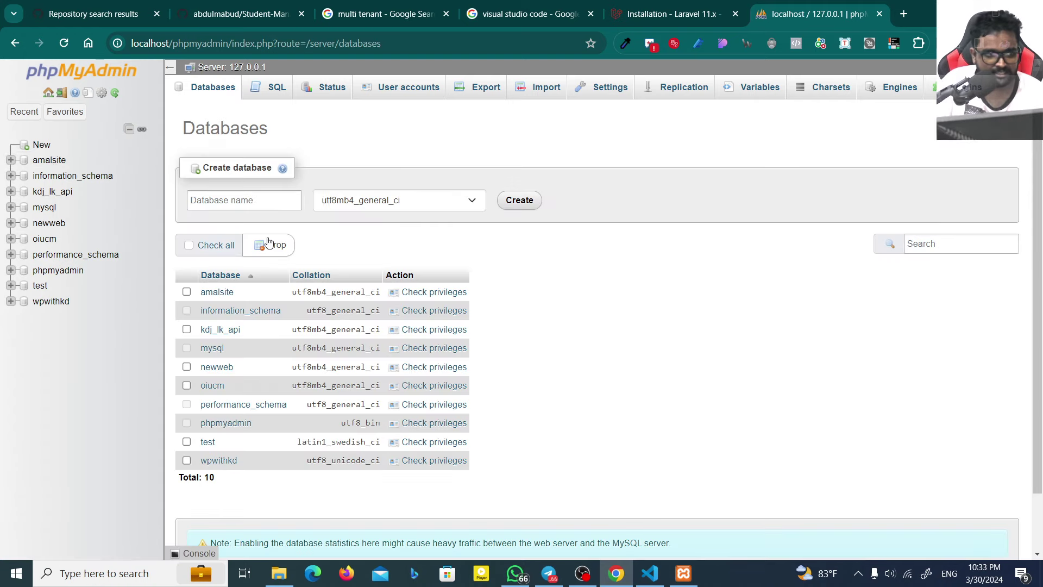
left_click(256, 196)
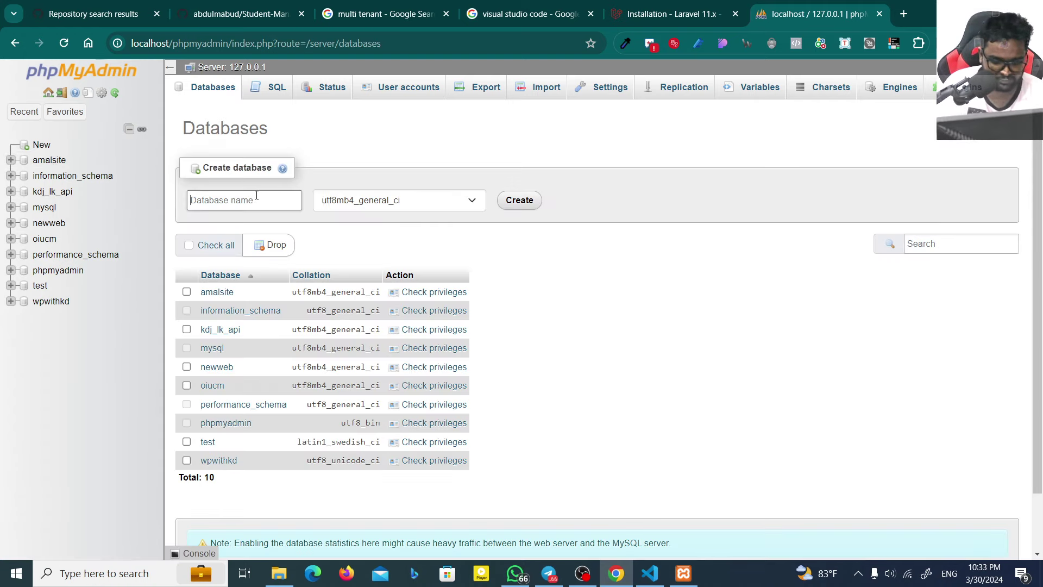
type("smsytproject")
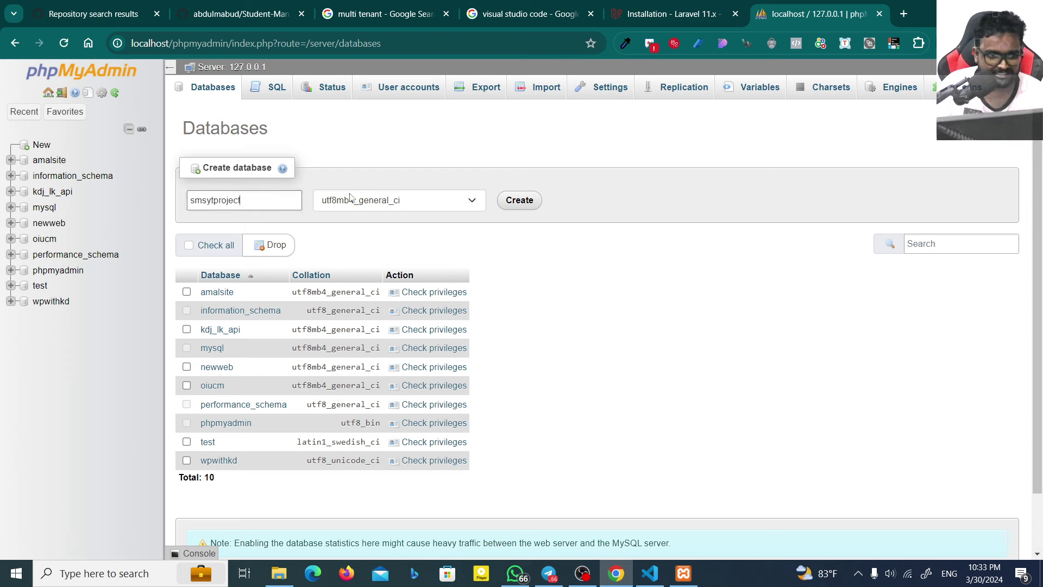
left_click(518, 200)
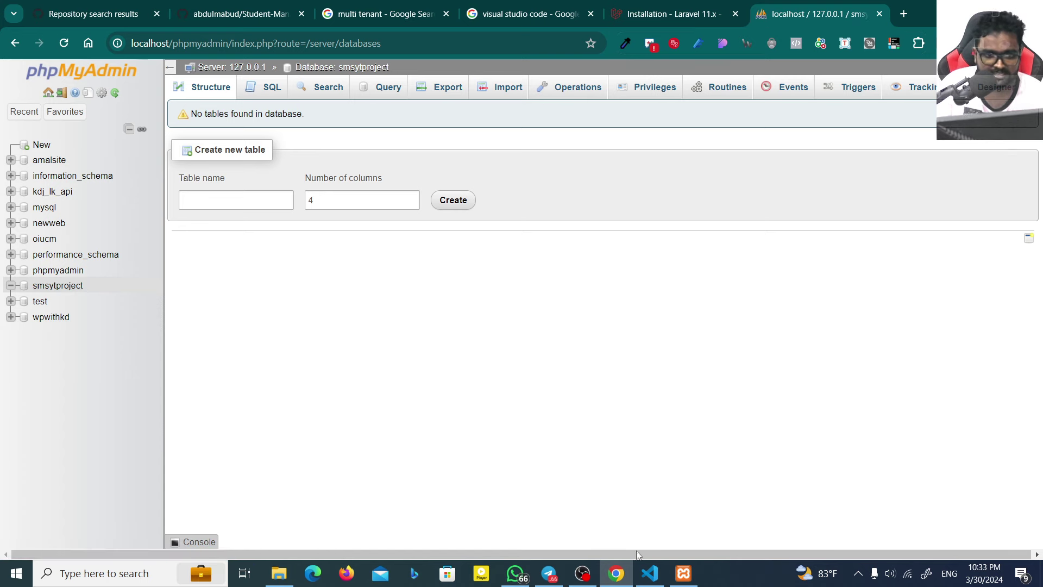
left_click(649, 573)
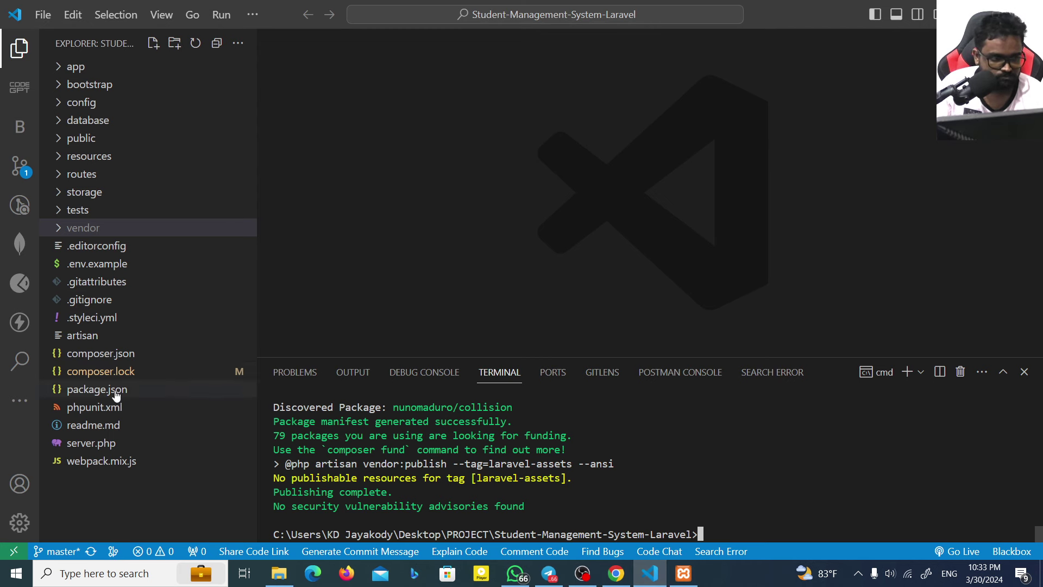
Step: Open .env.example and copy all of its contents
left_click(92, 266)
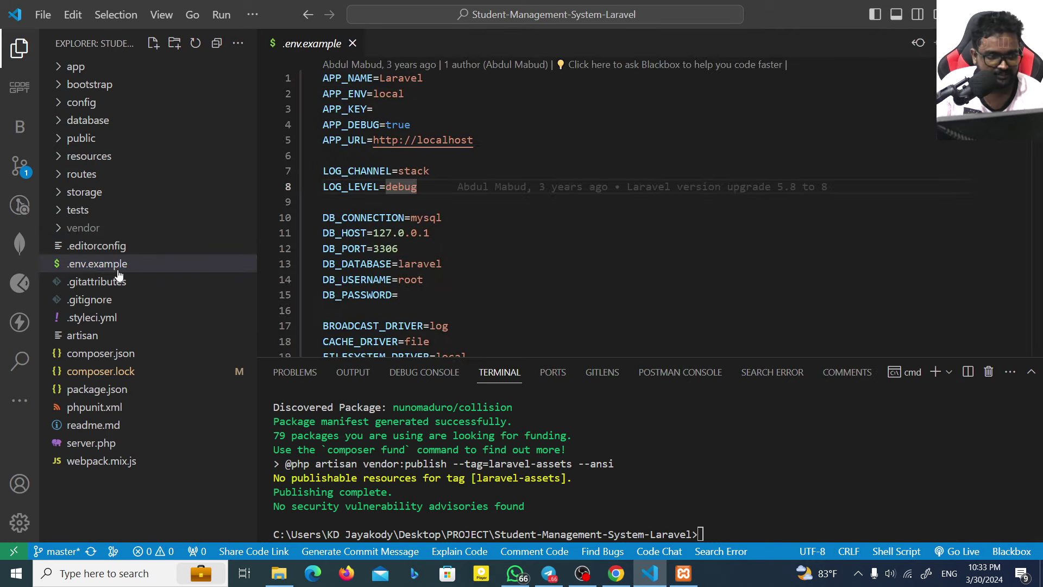
right_click(94, 263)
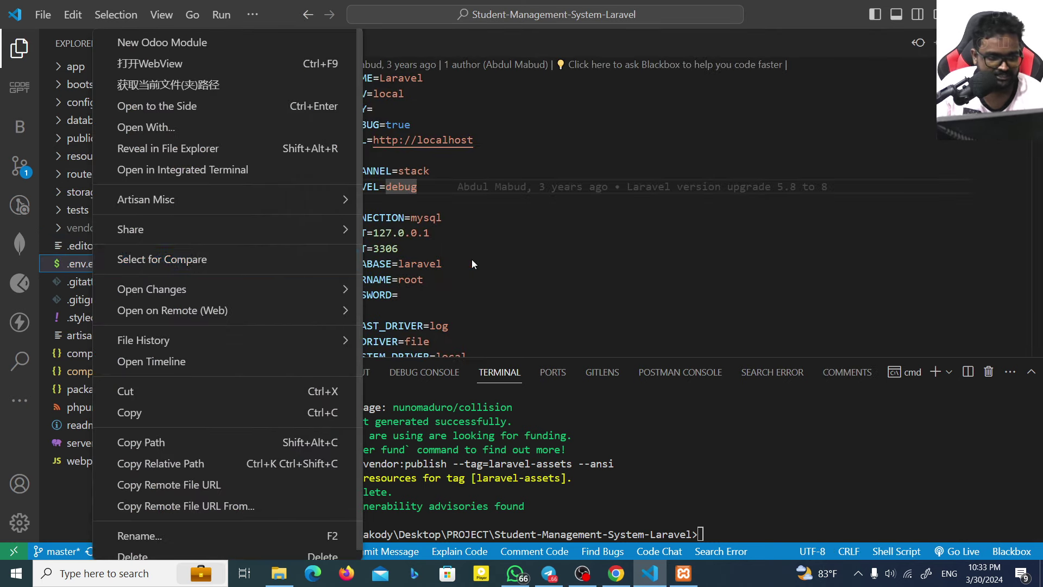
left_click(472, 234)
key("ctrl+a")
key("ctrl+c")
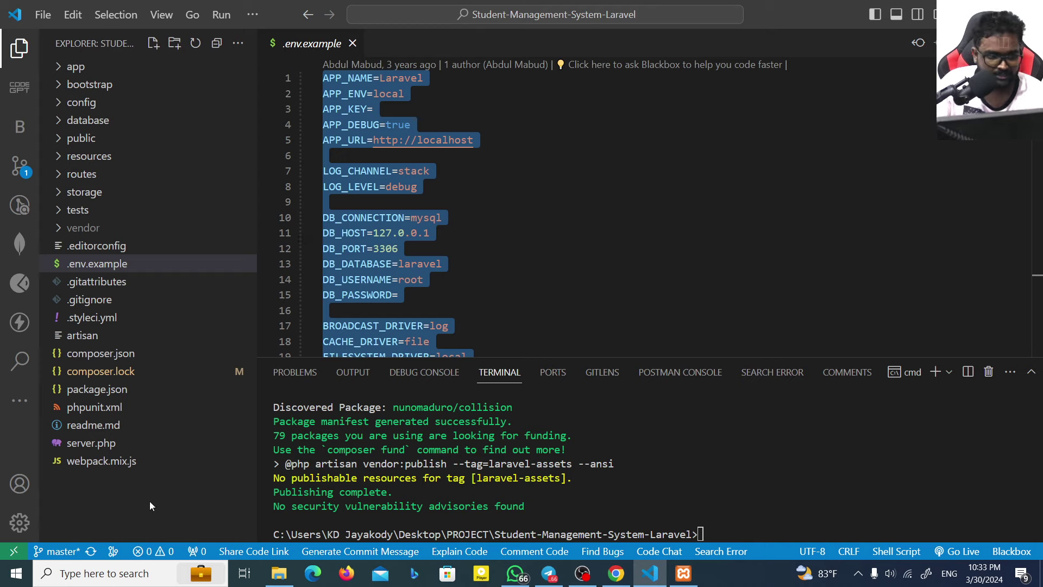
Step: Create a new .env file in the project root and paste the copied settings into it
right_click(151, 506)
left_click(209, 122)
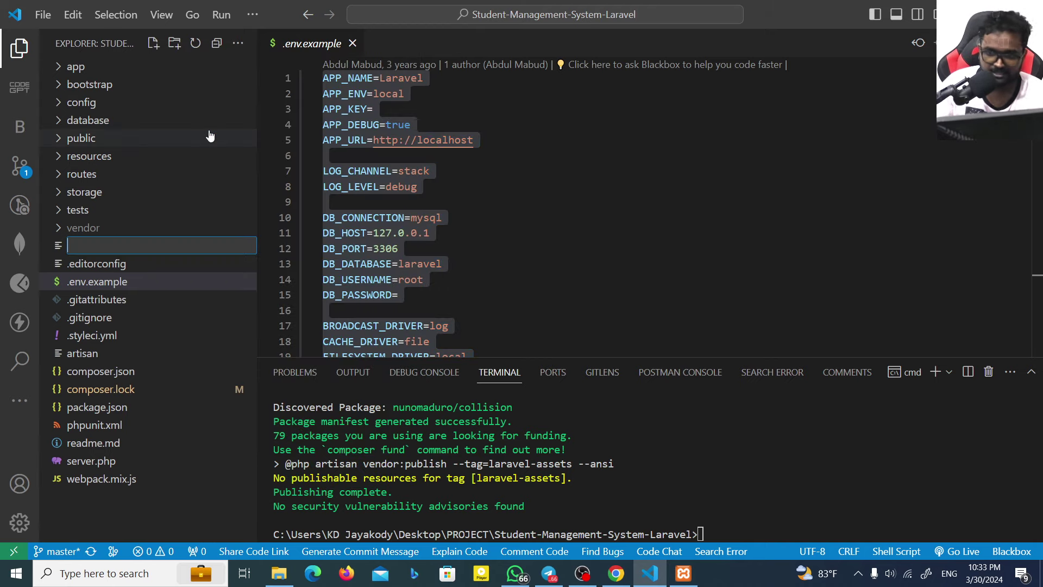
type(".env")
key("Return")
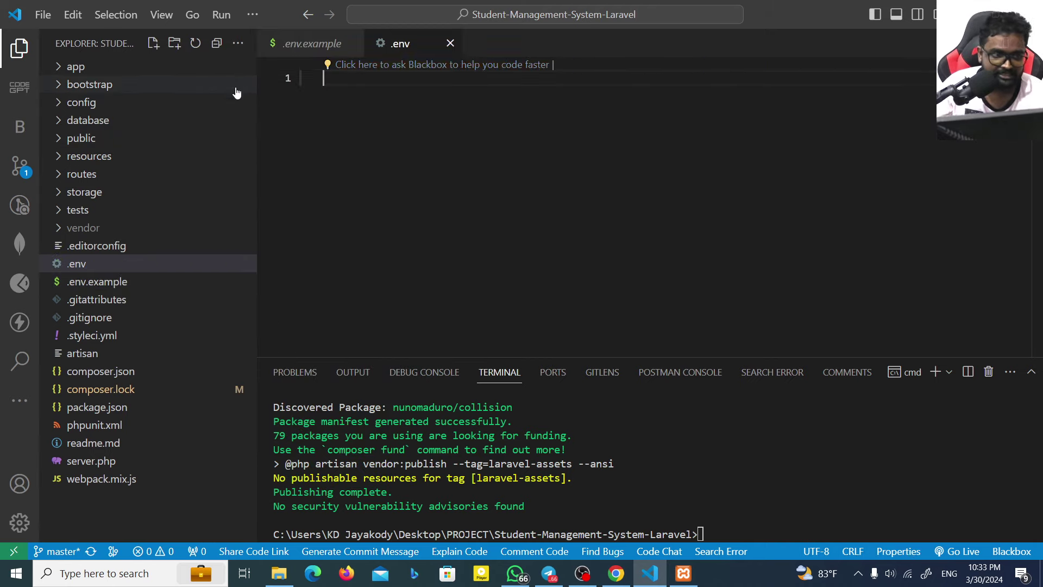
key("ctrl+v")
Step: Select the DB_DATABASE value laravel for replacement and check the new database name in phpMyAdmin
scroll(466, 238, "up", 12)
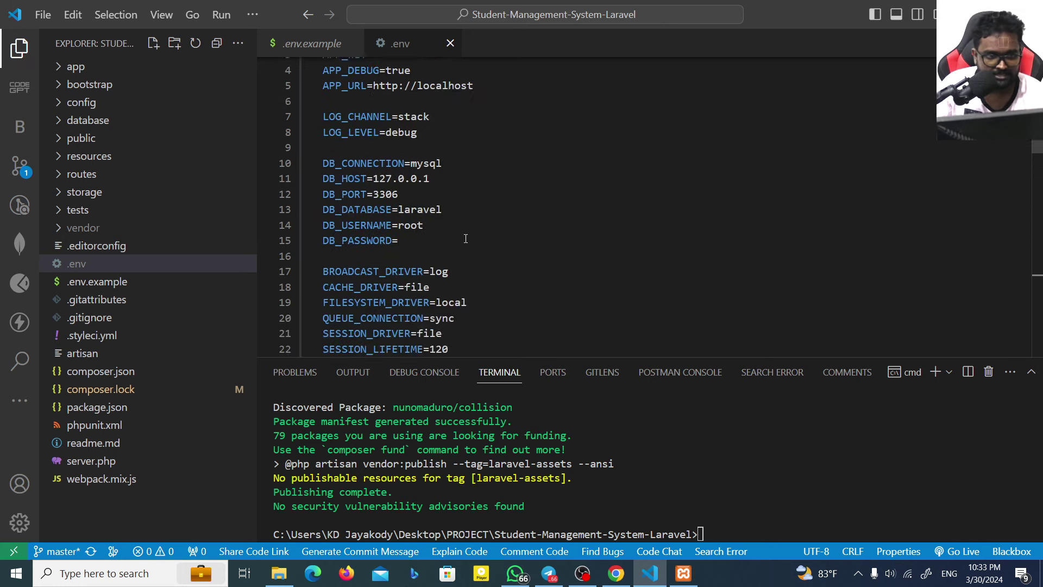
scroll(465, 238, "up", 2)
double_click(432, 168)
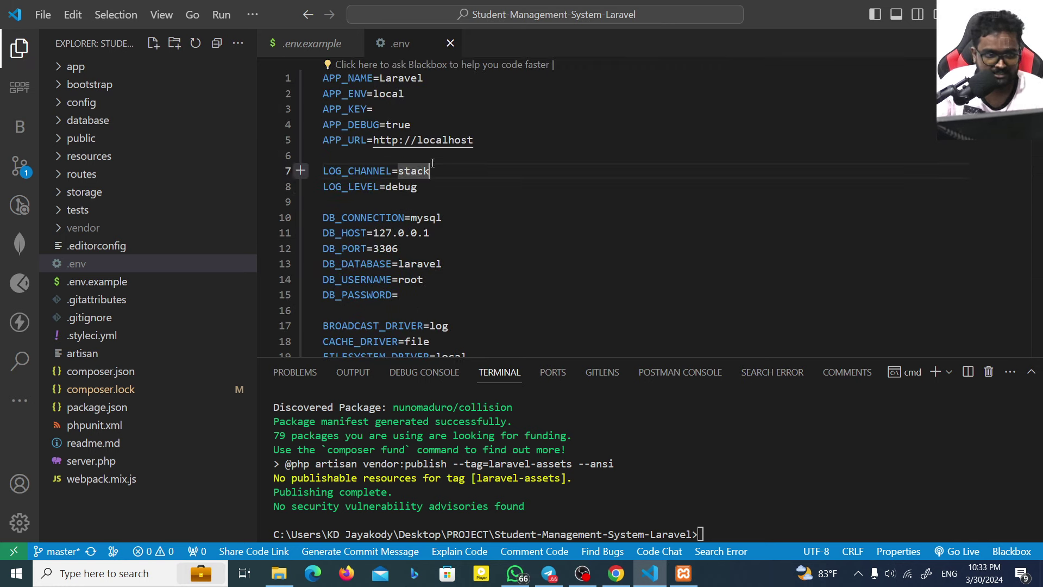
scroll(418, 211, "down", 3)
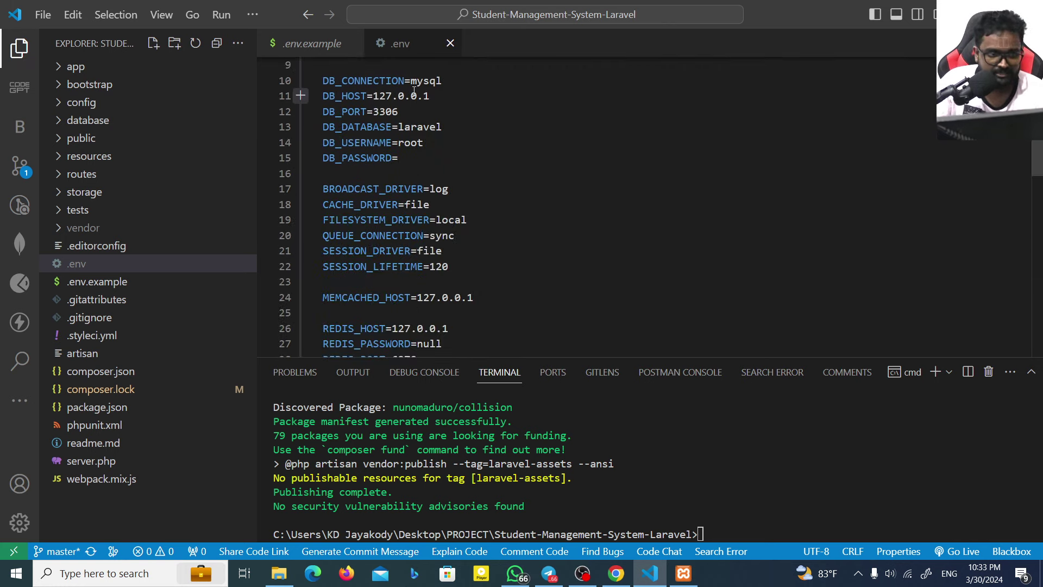
left_click(414, 96)
double_click(426, 127)
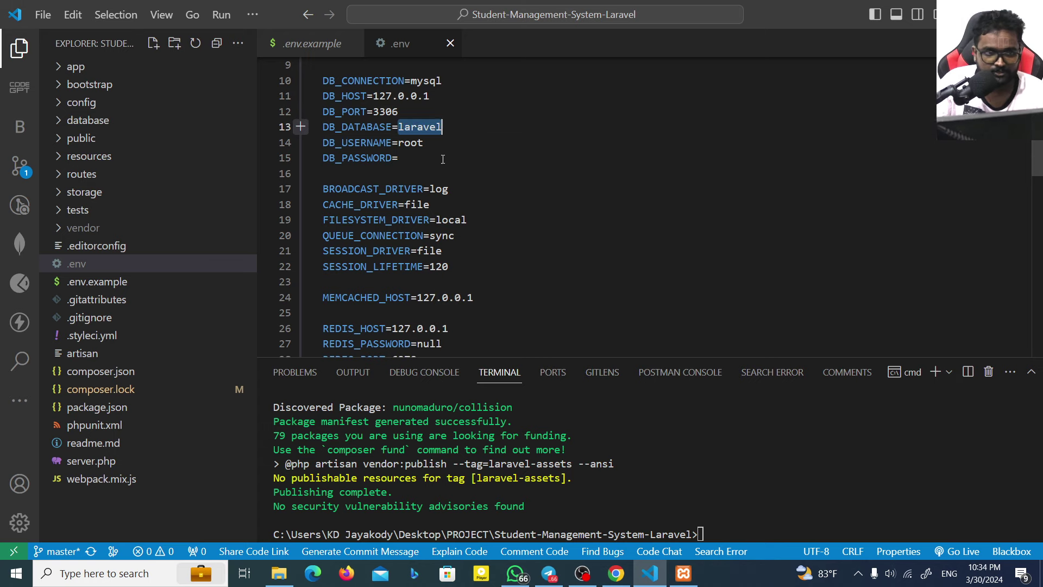
left_click(616, 573)
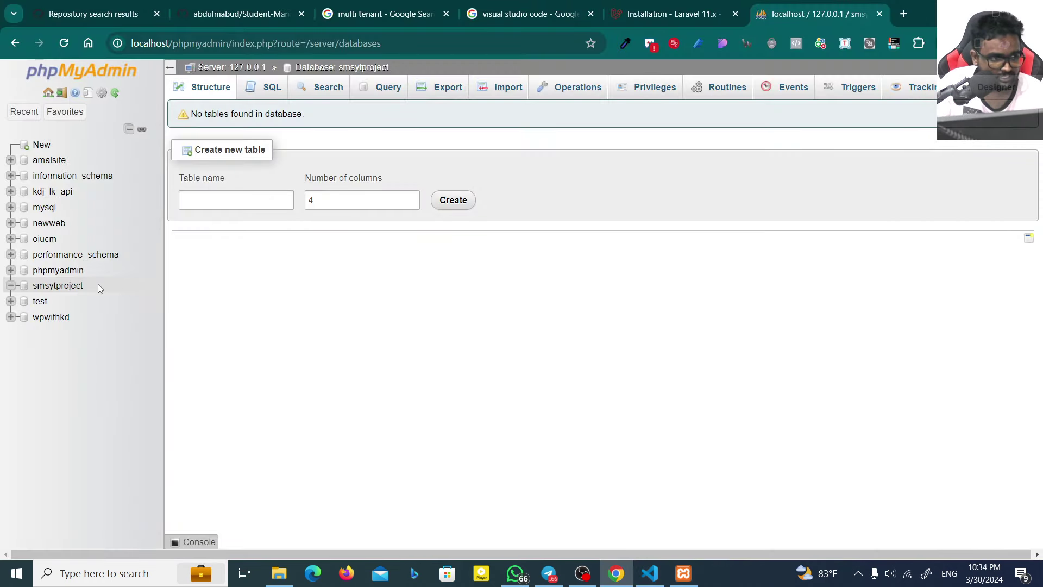
Step: Replace laravel with smsytproject and review the root username and empty password
left_click(649, 573)
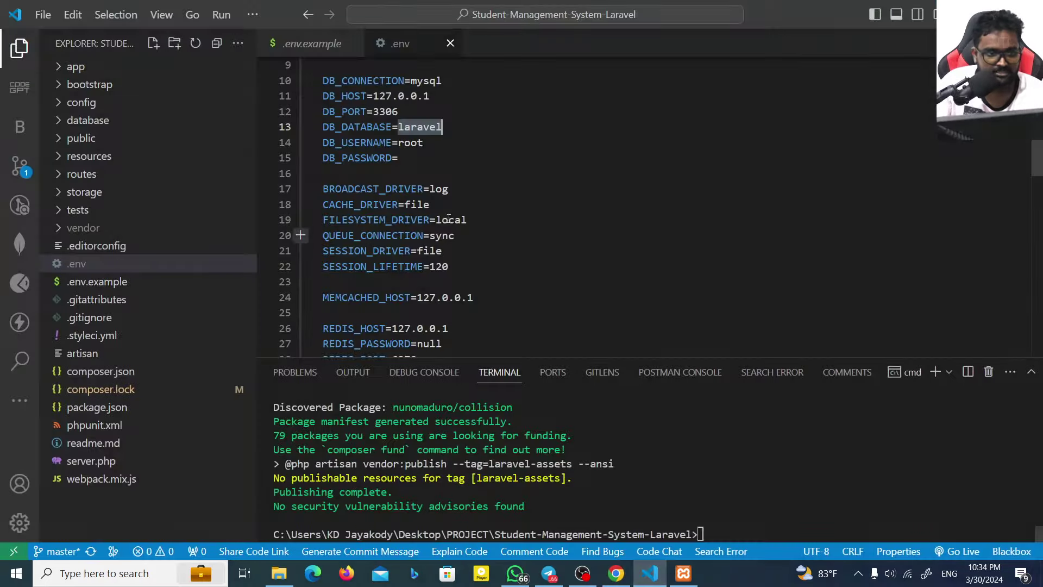
type("smsytproject")
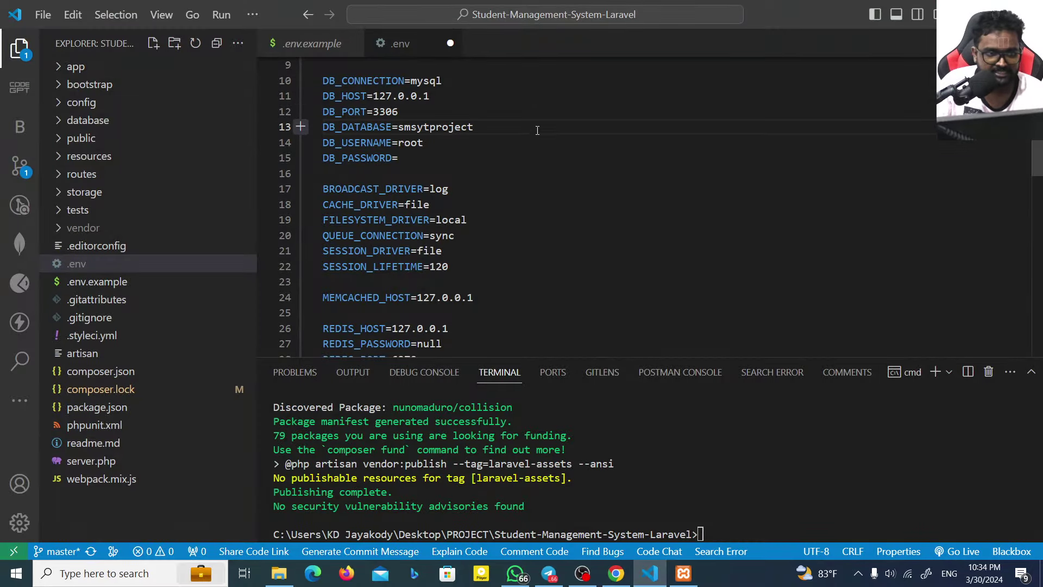
left_click_drag(398, 142, 442, 147)
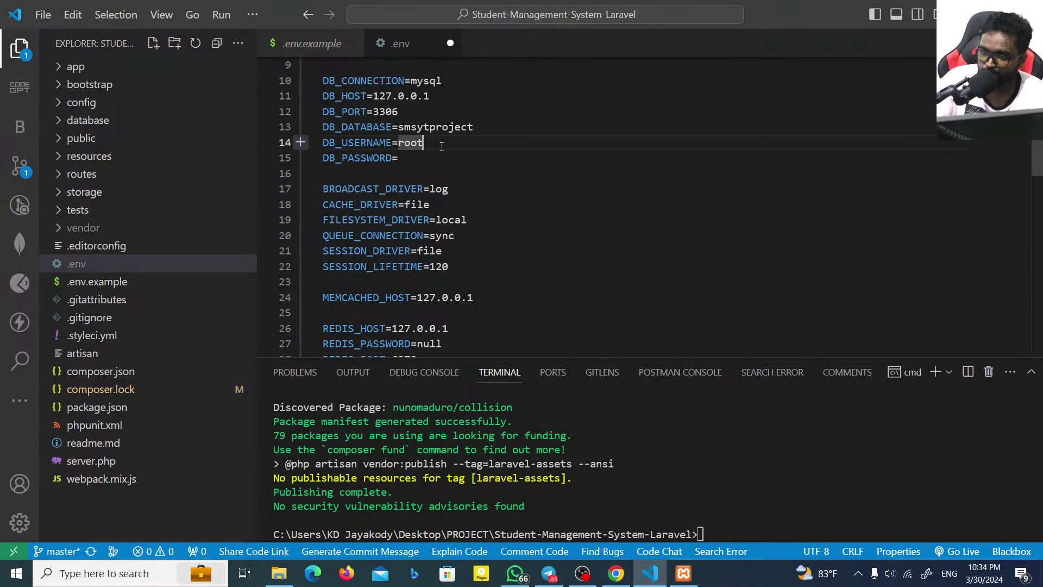
key("Down")
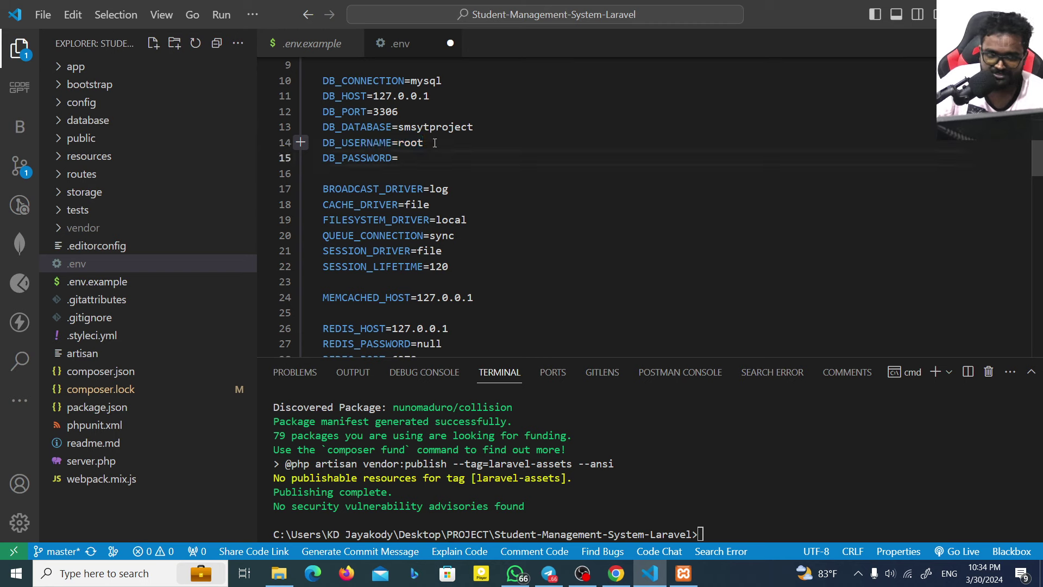
double_click(434, 142)
left_click_drag(435, 143, 340, 142)
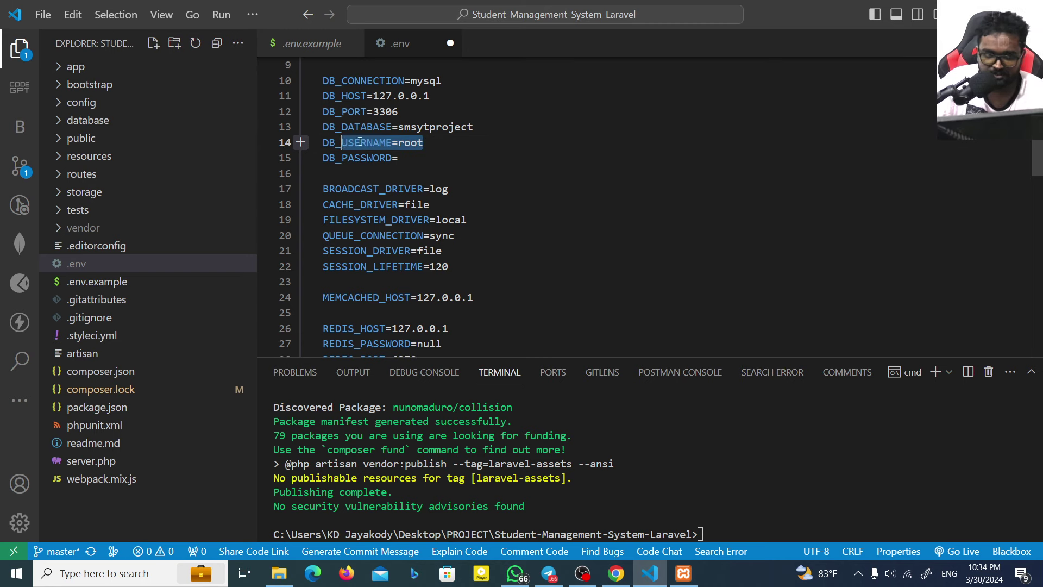
left_click(408, 158)
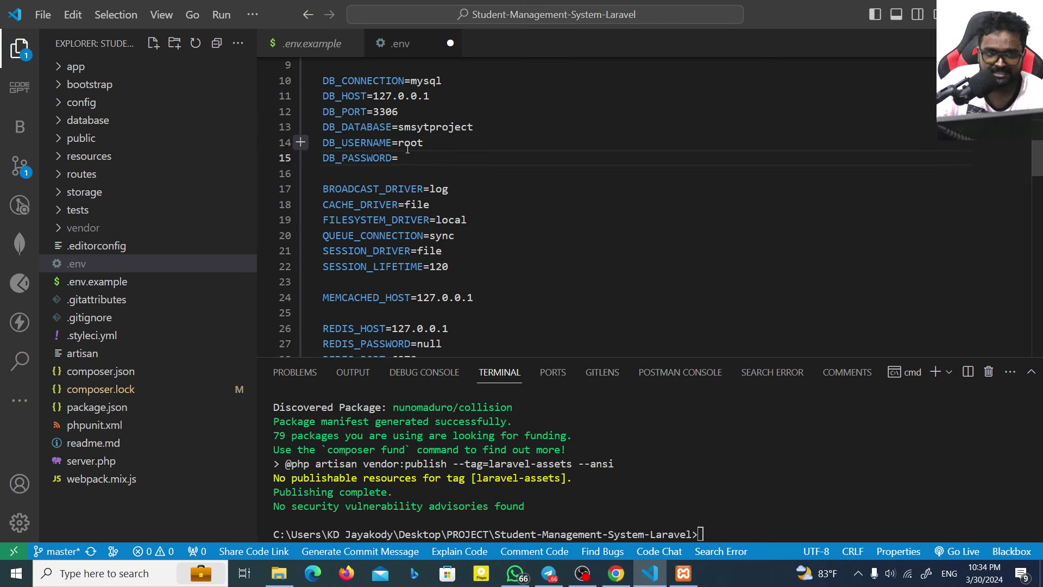
left_click(381, 112)
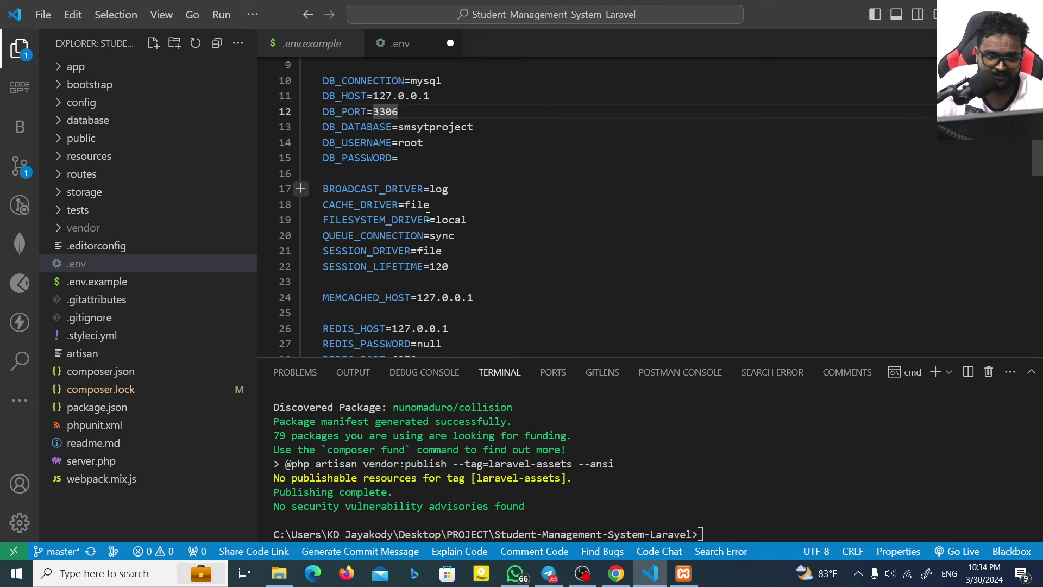
Step: Check the DB_HOST and DB_PORT 3306 values and save .env
scroll(435, 218, "up", 3)
right_click(442, 229)
key("Escape")
scroll(409, 166, "up", 1)
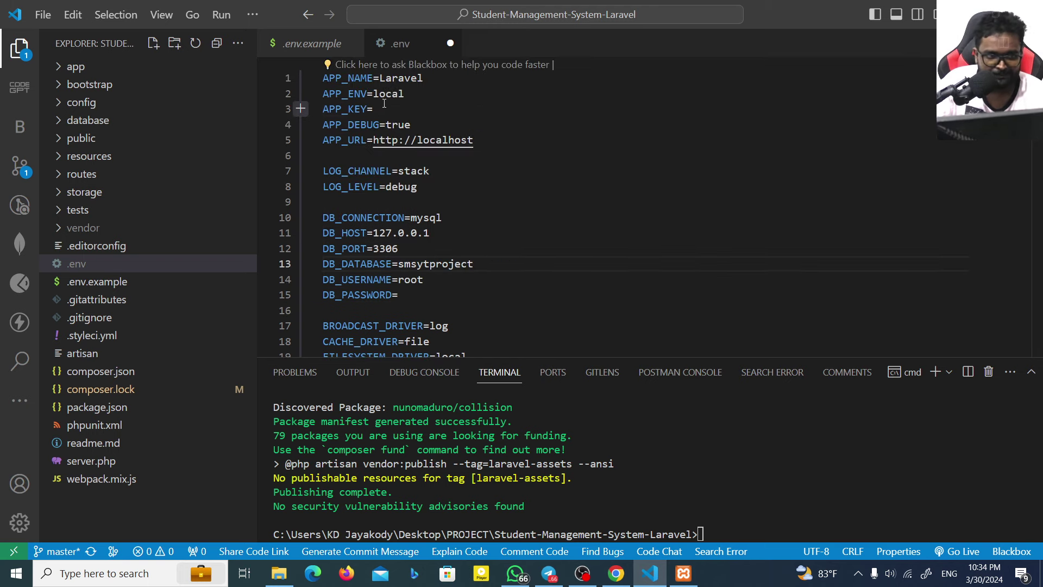
left_click(477, 234)
key("ctrl+s")
Step: Scroll through the rest of the saved .env settings to review them
scroll(477, 234, "down", 4)
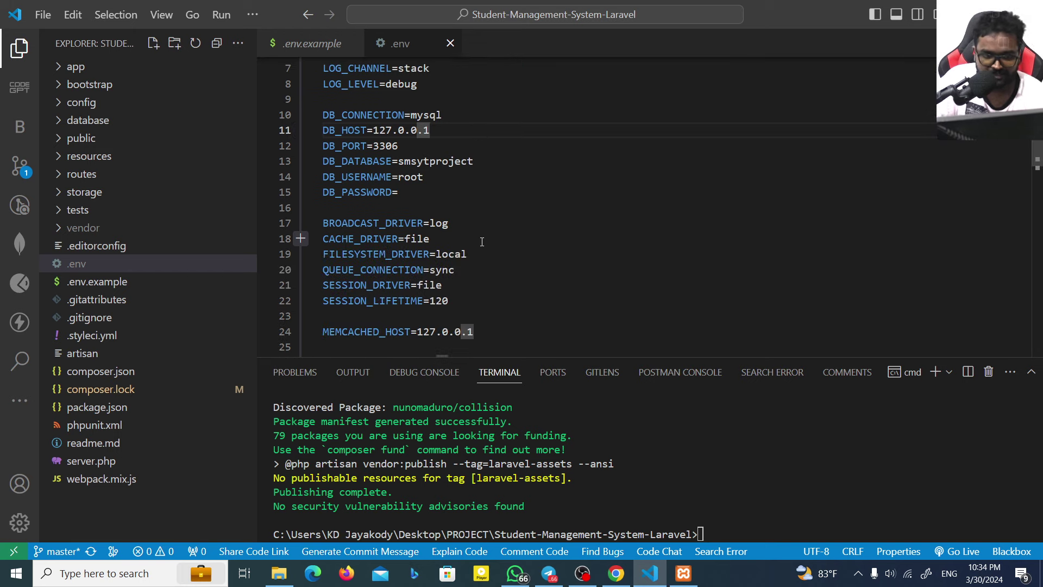
scroll(471, 246, "down", 3)
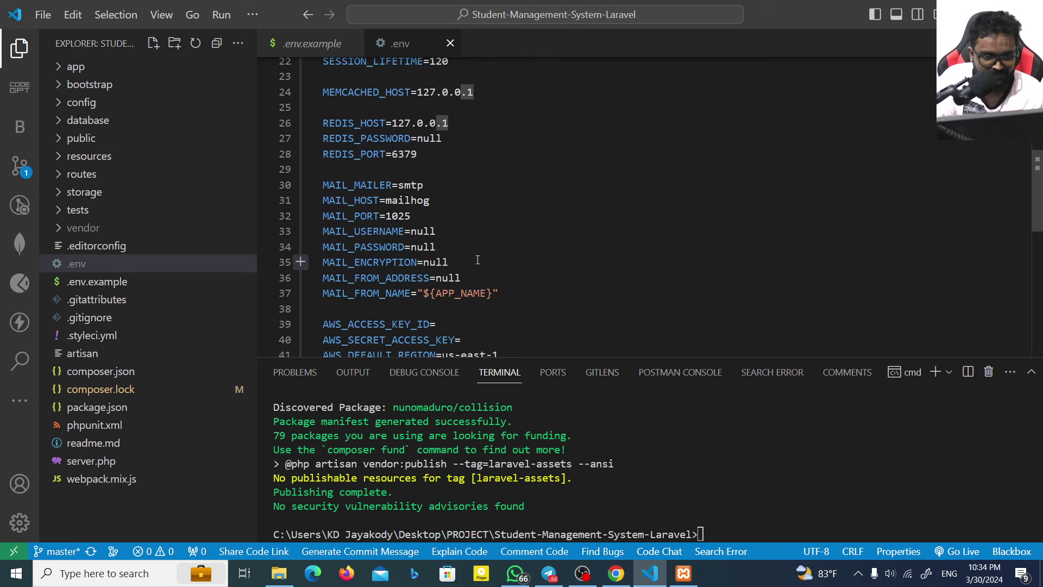
scroll(478, 259, "down", 2)
scroll(478, 258, "down", 3)
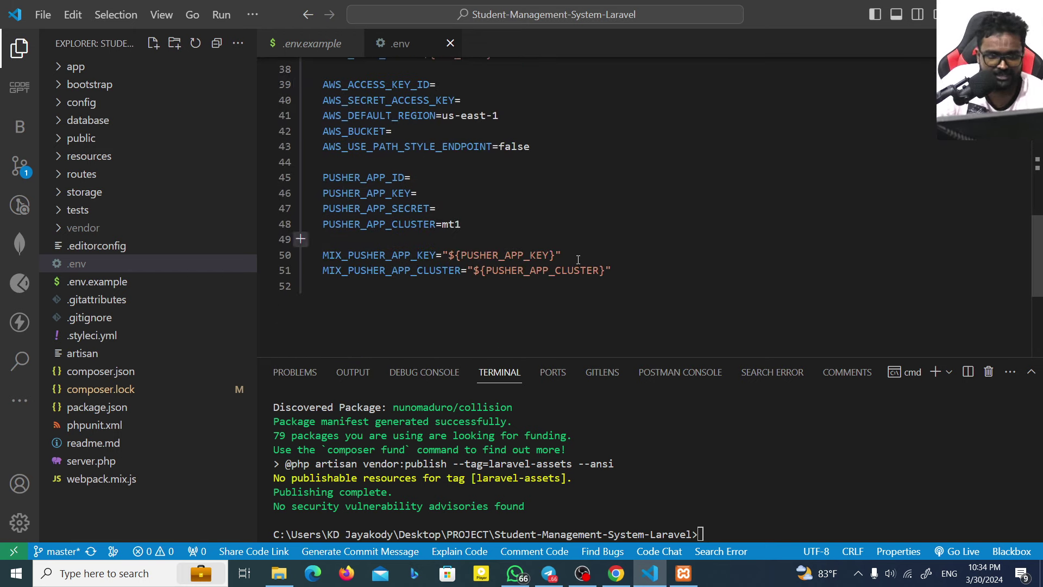
scroll(502, 226, "up", 2)
left_click_drag(396, 169, 483, 158)
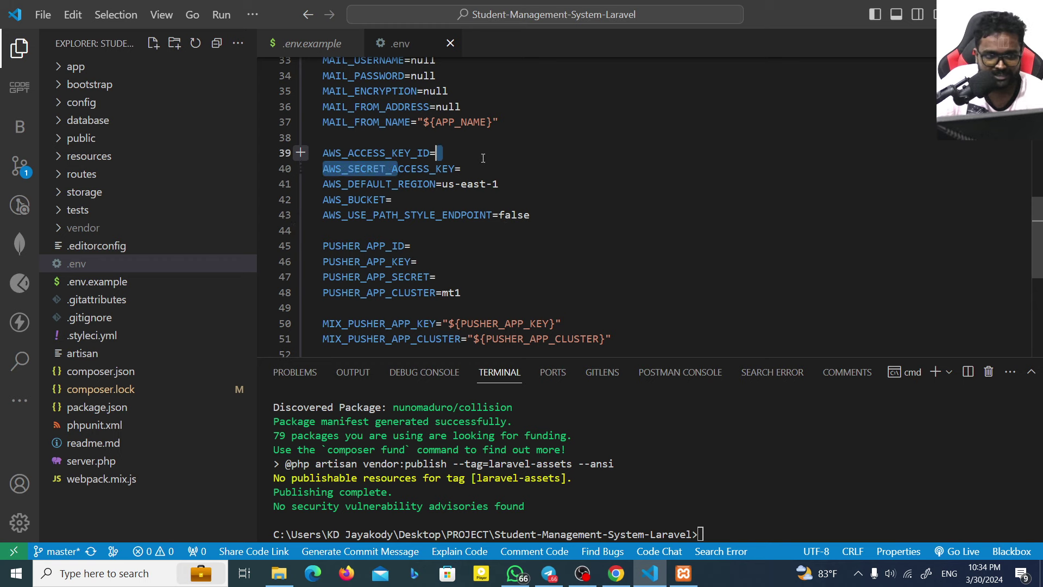
left_click(516, 200)
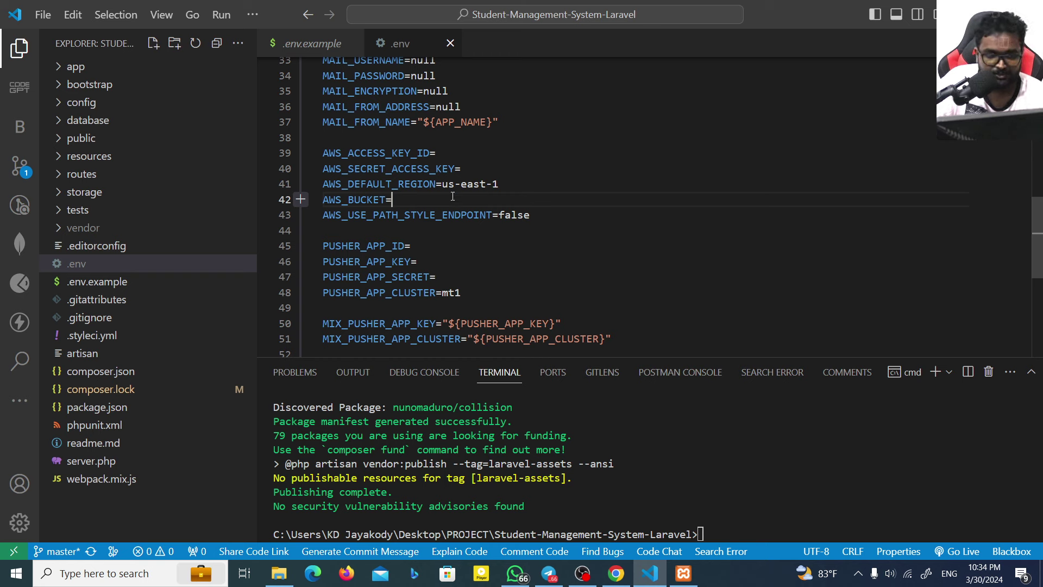
scroll(543, 212, "up", 2)
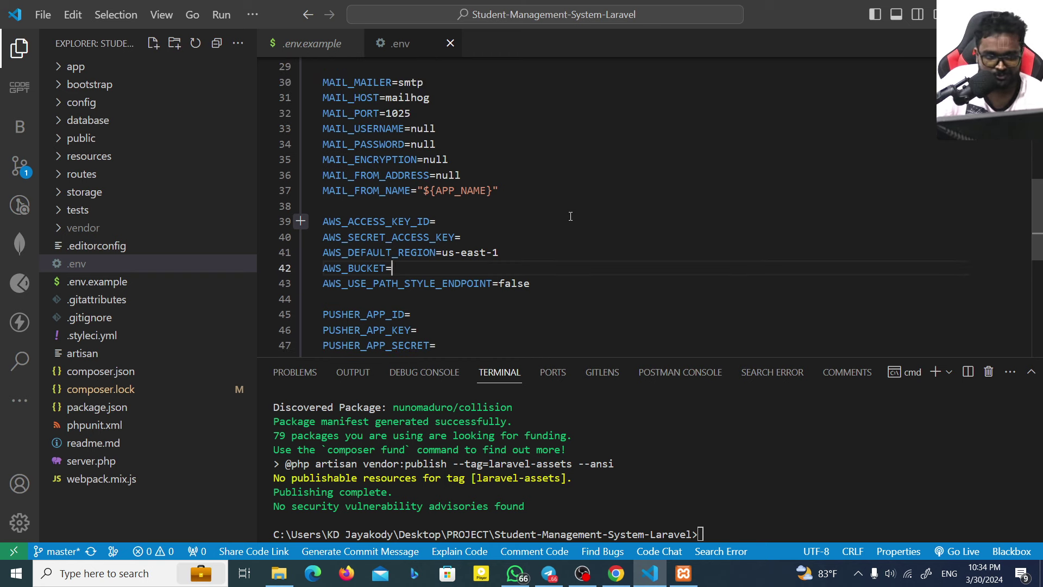
scroll(565, 222, "up", 2)
scroll(557, 232, "up", 4)
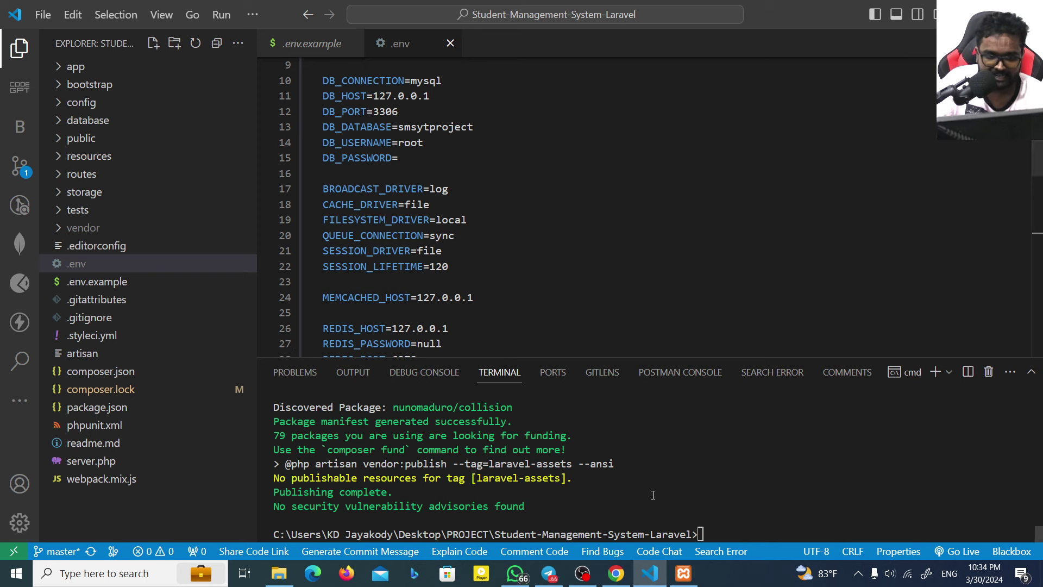
Step: Run php artisan serve, correcting the mistyped command, to start the server at 127.0.0.1:8000
type("php ar")
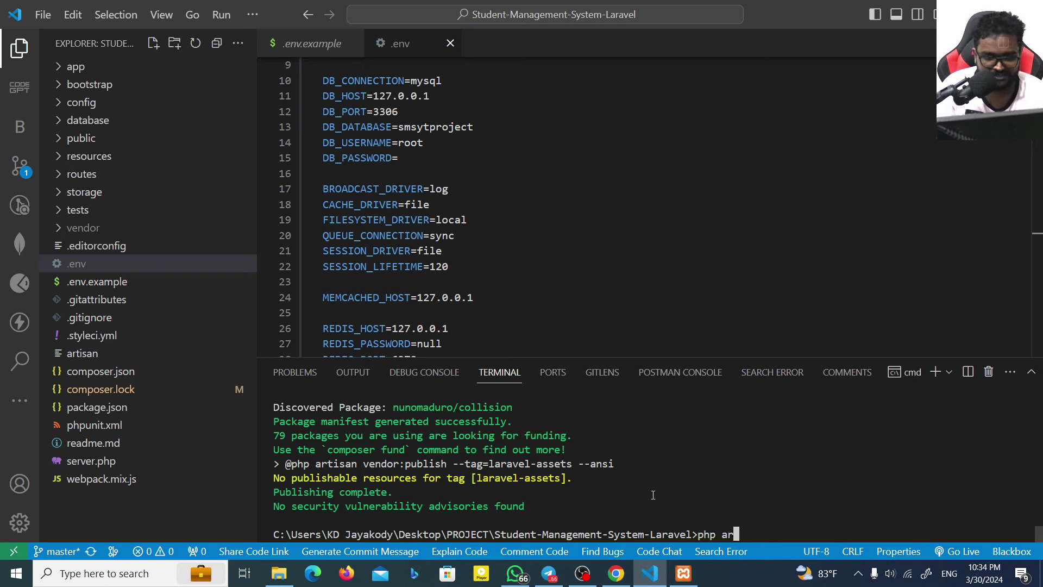
type("tisan server")
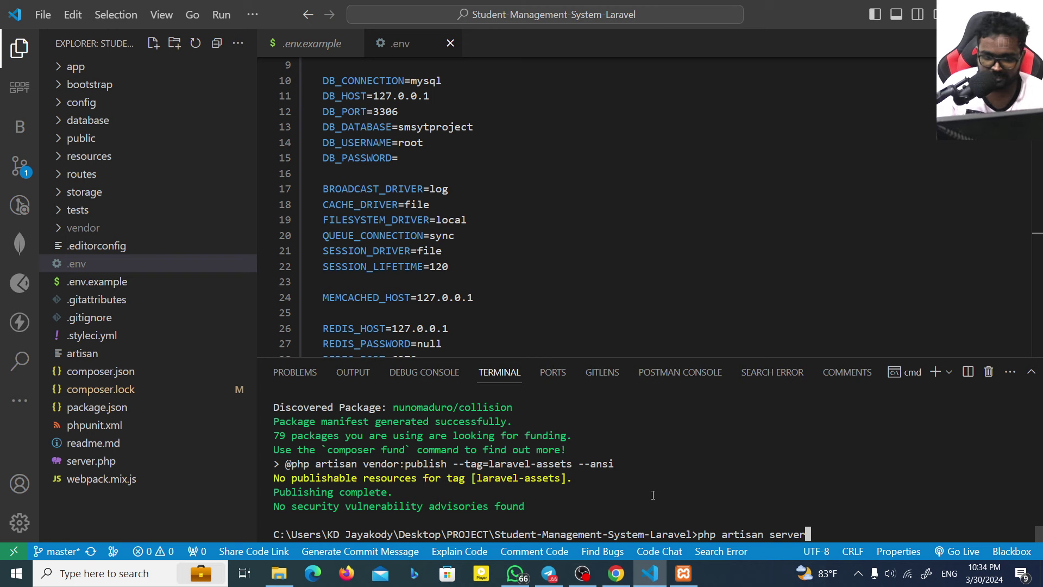
key("Return")
key("Up")
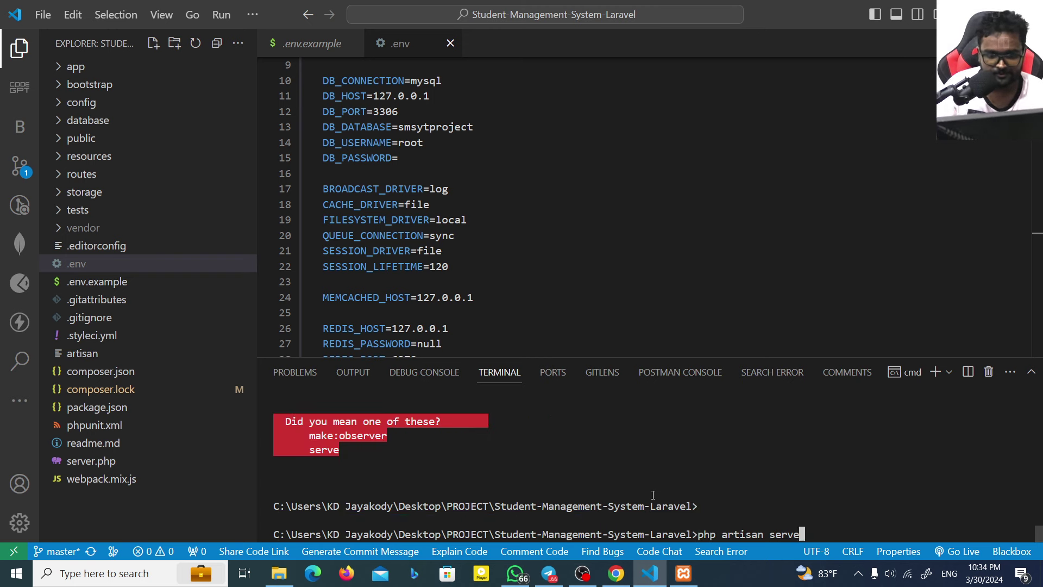
key("Return")
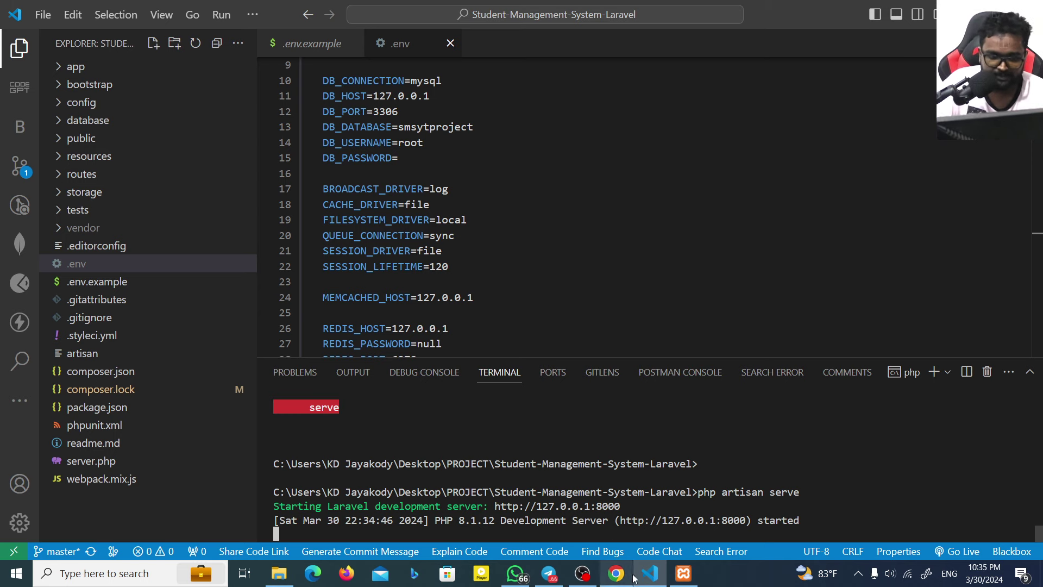
Step: Check the XAMPP Control Panel, then bring up phpMyAdmin in Chrome
left_click(683, 573)
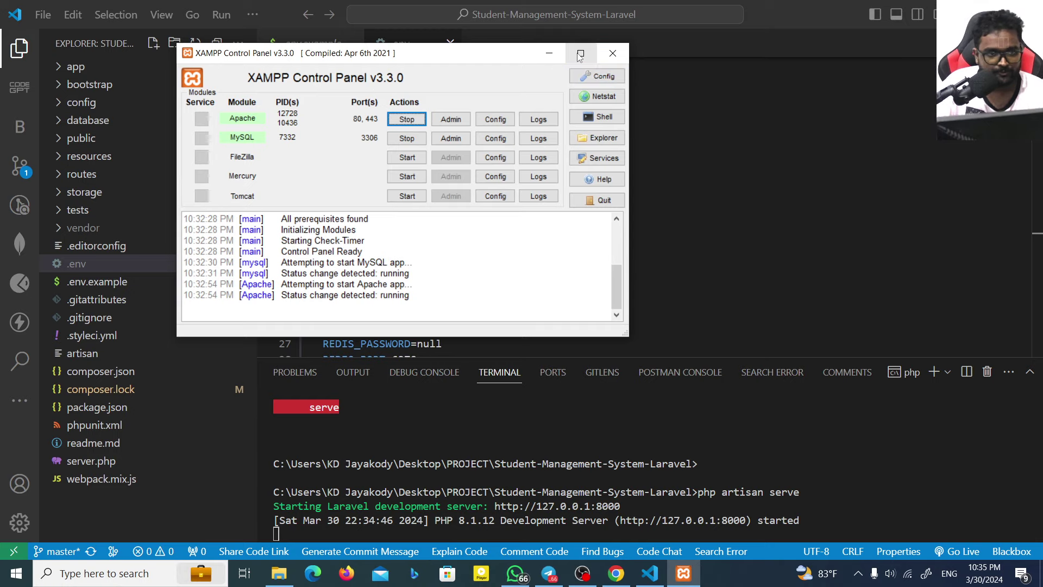
left_click(595, 442)
left_click(616, 573)
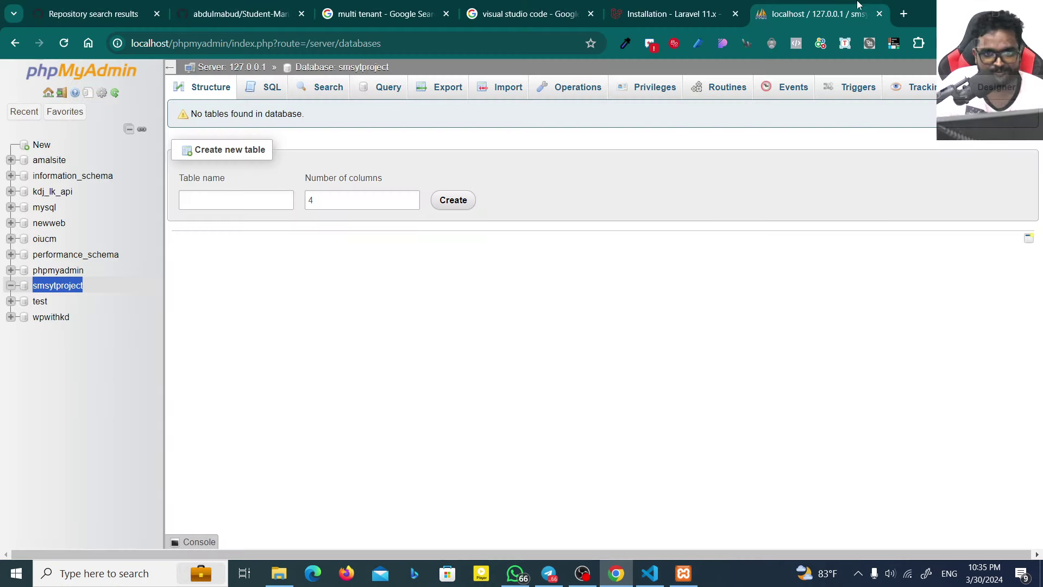
Step: Load localhost:8000 in a new Chrome tab
left_click(903, 12)
type("local")
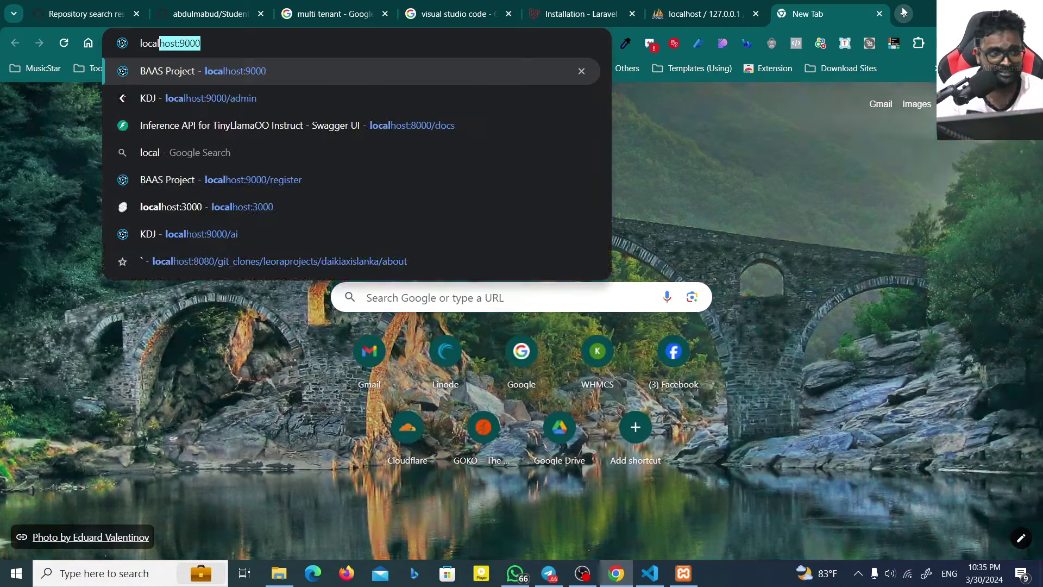
type("host:8000")
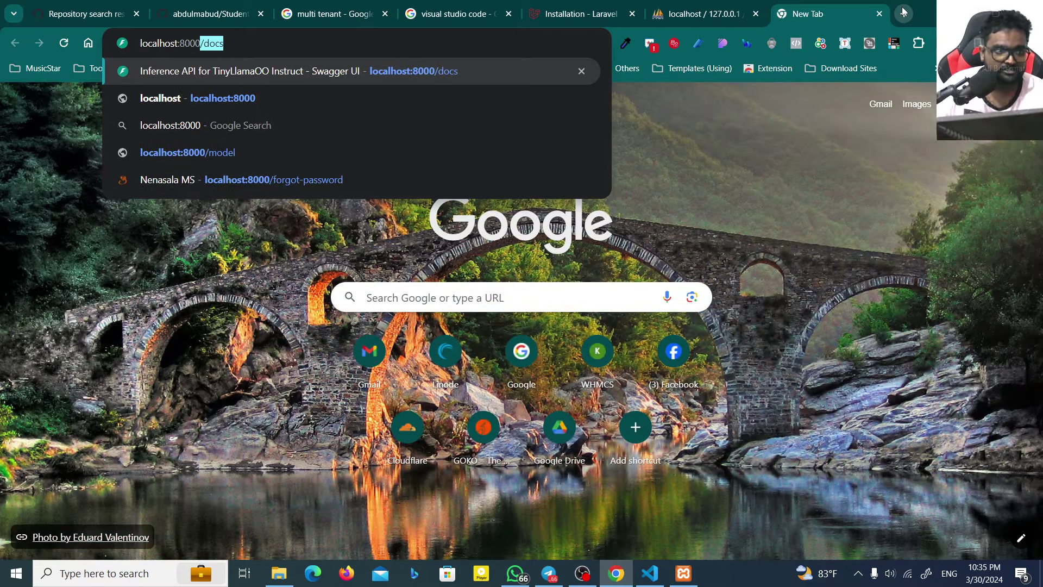
key("Return")
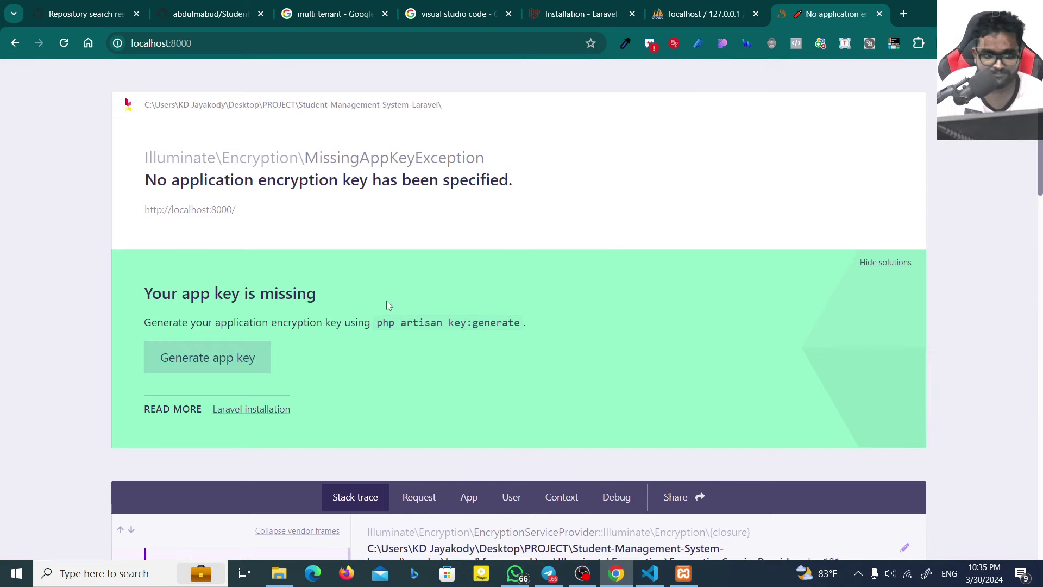
Step: Generate the missing app key from the MissingAppKeyException page, then close .env in VS Code
left_click_drag(142, 293, 302, 294)
left_click(203, 332)
left_click(234, 356)
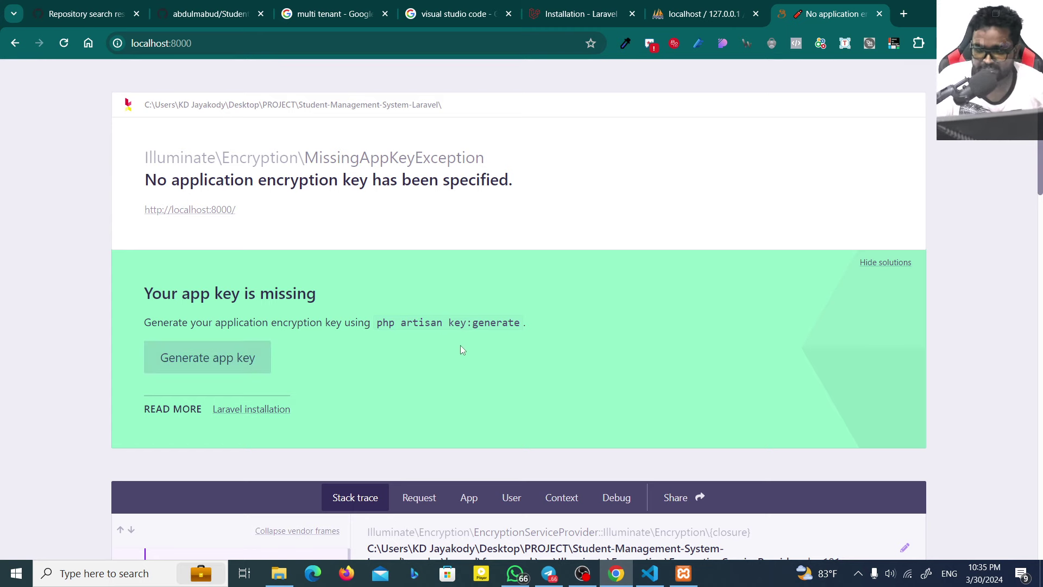
left_click(158, 364)
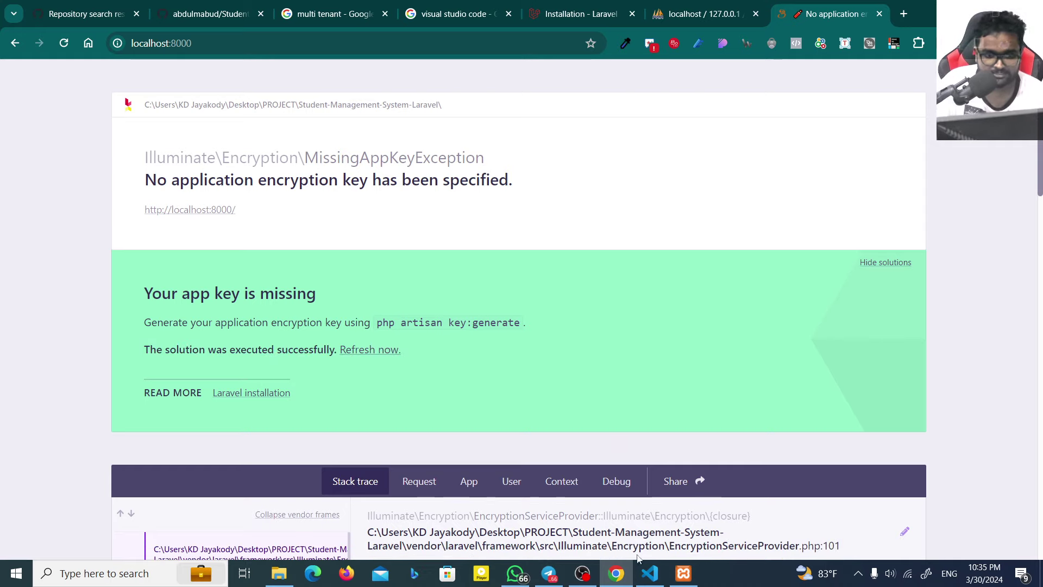
left_click(650, 573)
left_click(450, 43)
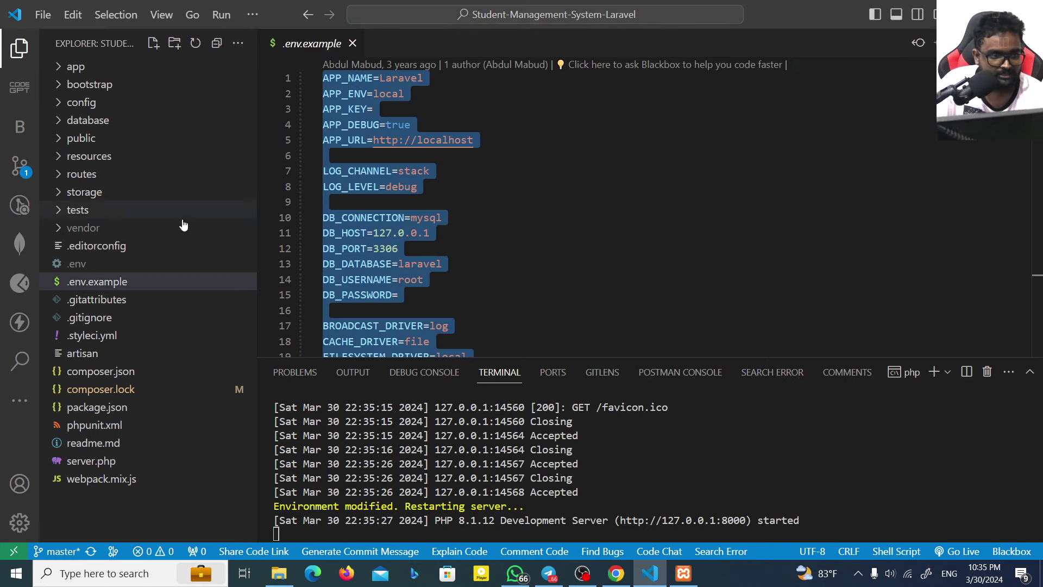
Step: Reopen .env to confirm the generated base64 APP_KEY, then close it
left_click(106, 264)
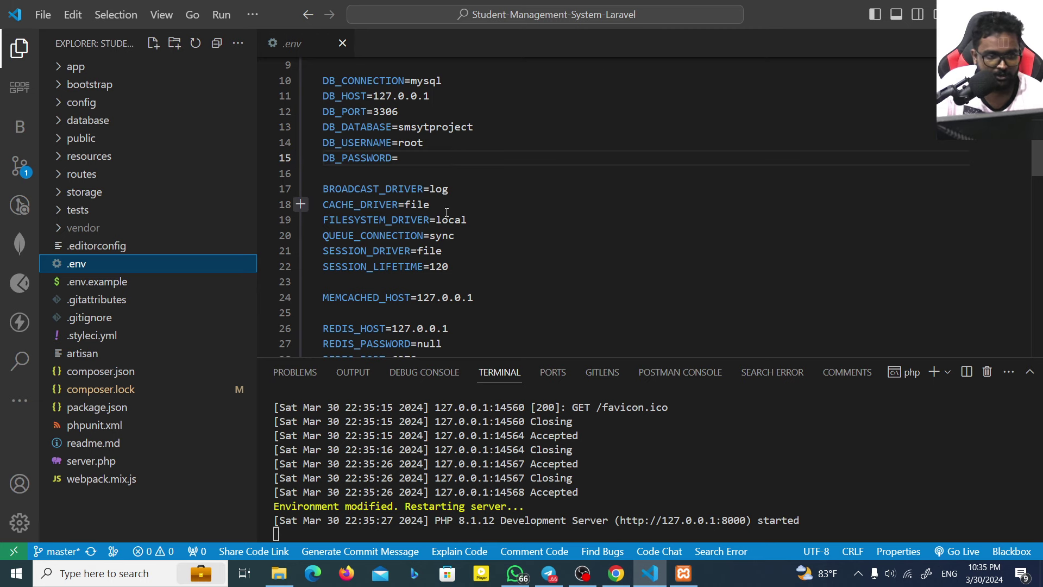
scroll(429, 152, "up", 3)
left_click(386, 109)
double_click(418, 109)
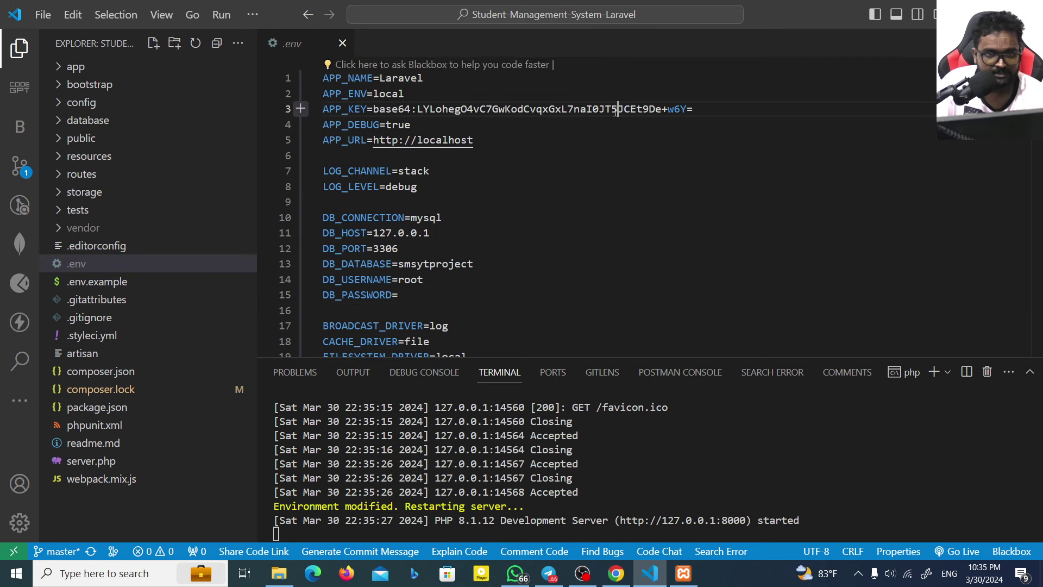
left_click(826, 248)
scroll(826, 120, "down", 3)
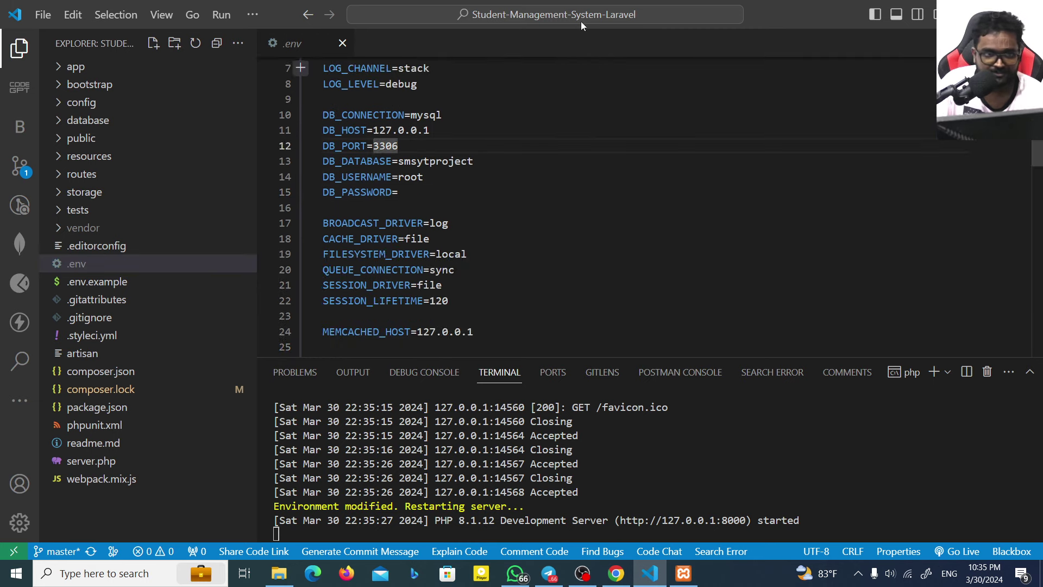
left_click(342, 43)
Step: Reload localhost:8000 in Chrome
key("alt+Tab")
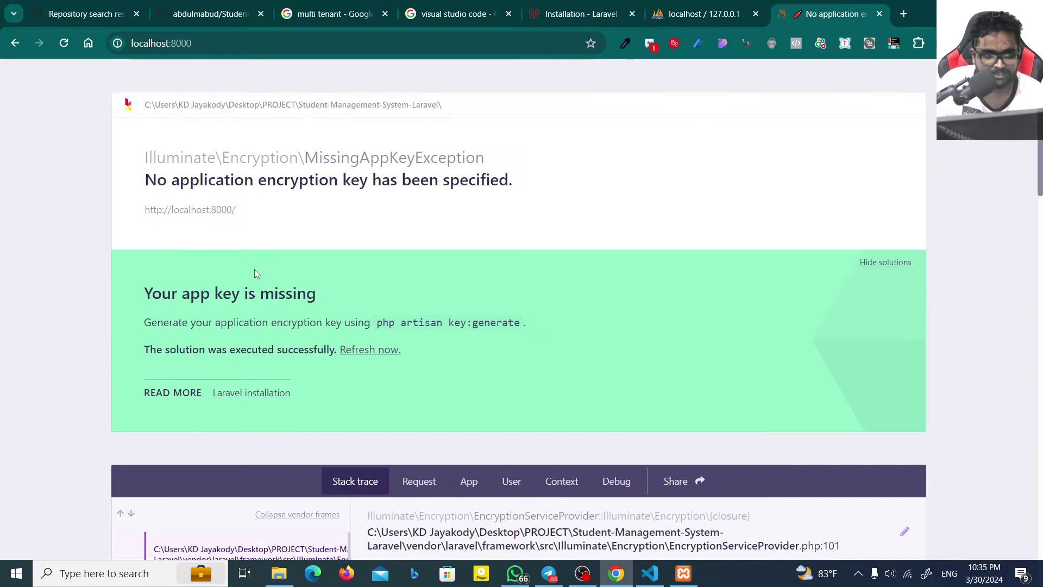
left_click(515, 47)
key("Return")
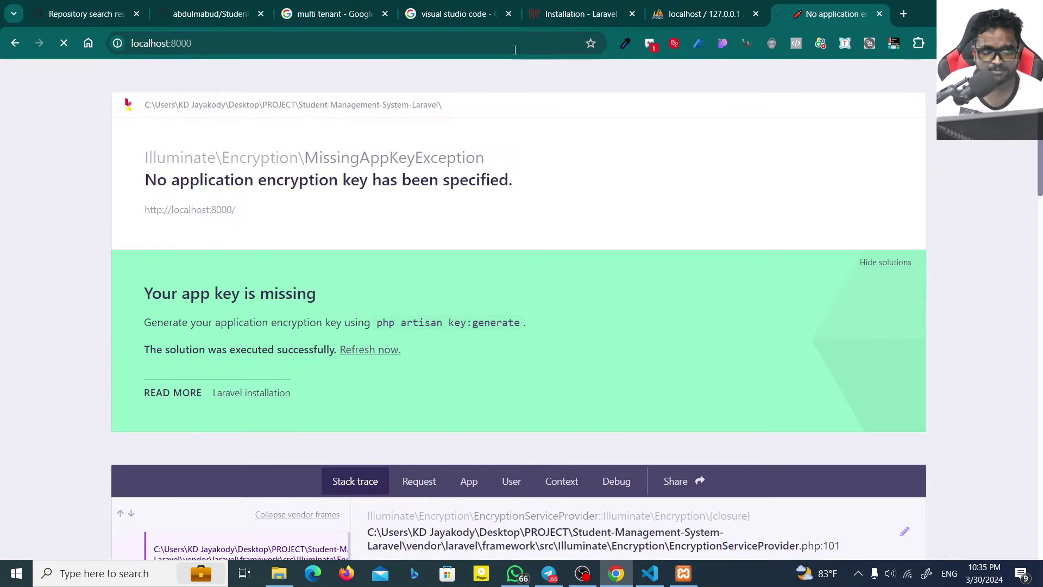
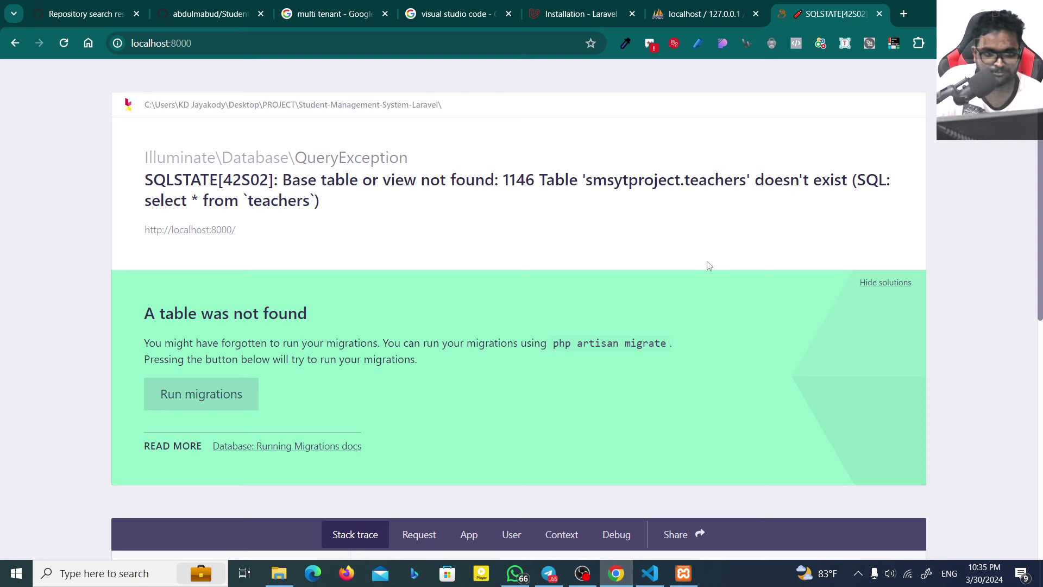
Step: Run the missing database migrations and reload the student homepage
triple_click(231, 312)
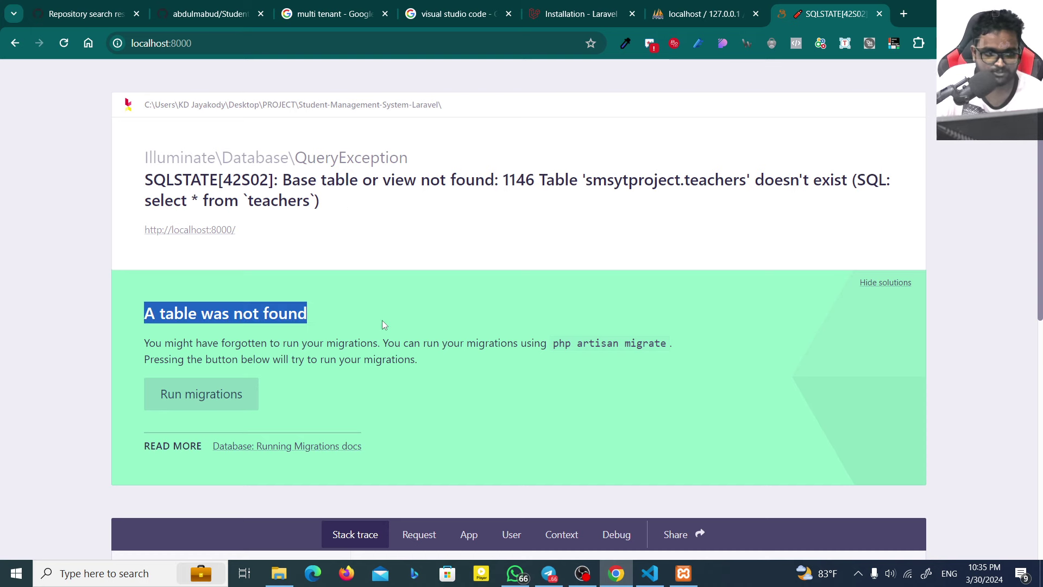
left_click(380, 322)
left_click(205, 398)
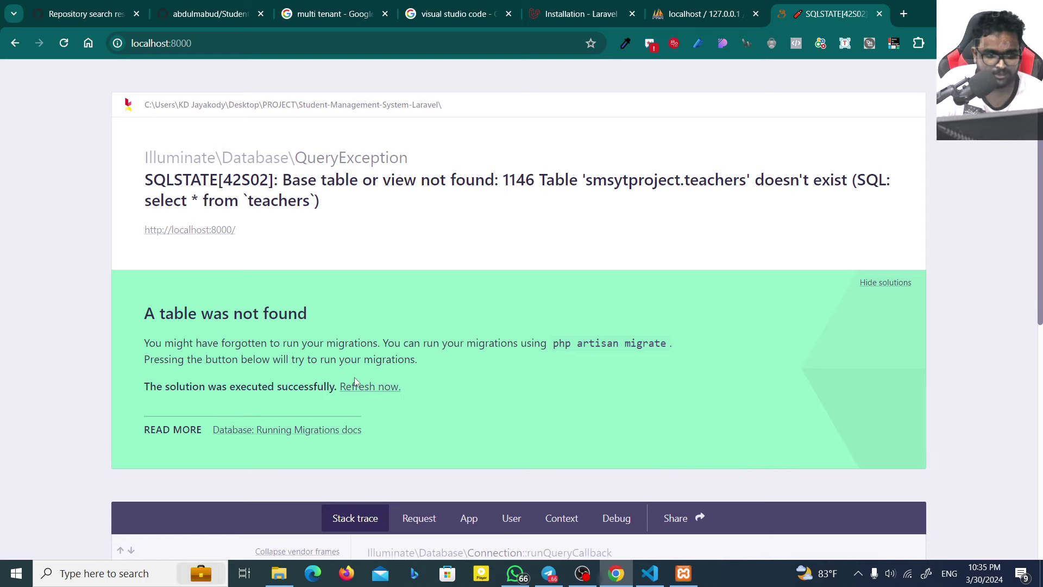
left_click(373, 388)
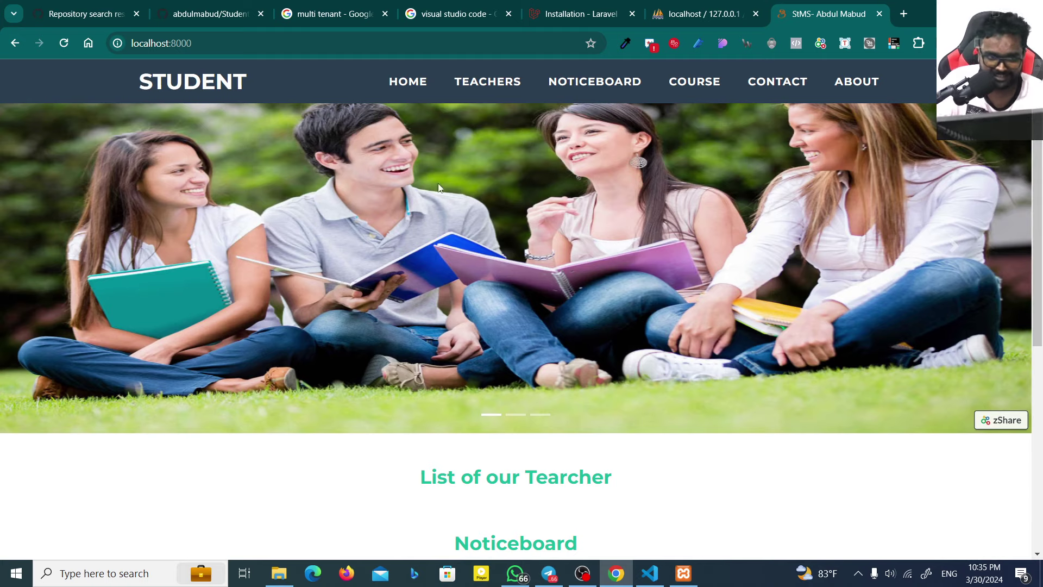
Step: Browse the homepage's empty teacher, notice and course sections
scroll(308, 398, "down", 6)
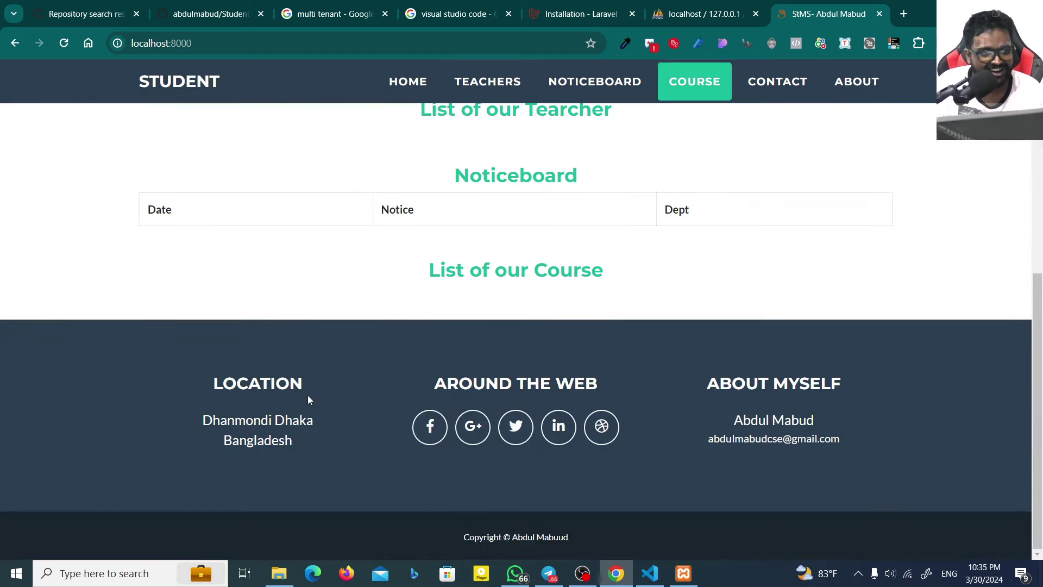
scroll(317, 386, "up", 7)
scroll(417, 309, "down", 4)
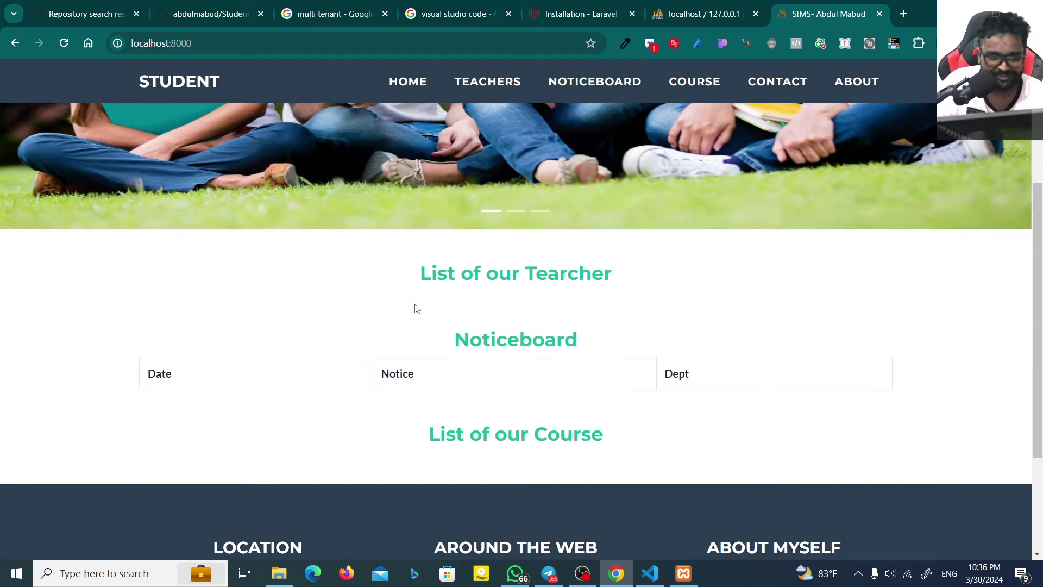
scroll(415, 309, "down", 3)
scroll(411, 300, "up", 5)
left_click(499, 86)
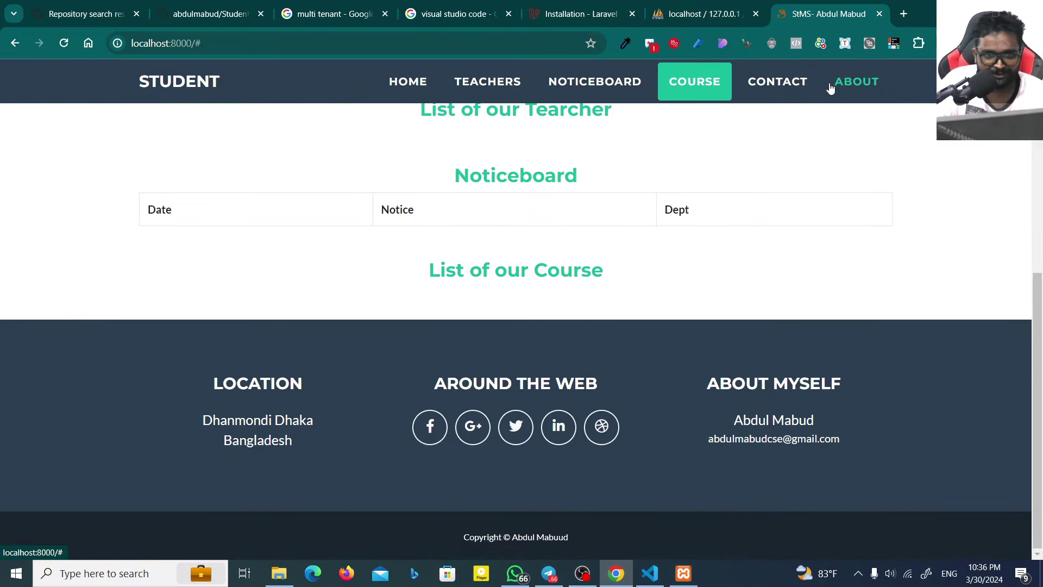
left_click(830, 88)
scroll(419, 406, "down", 5)
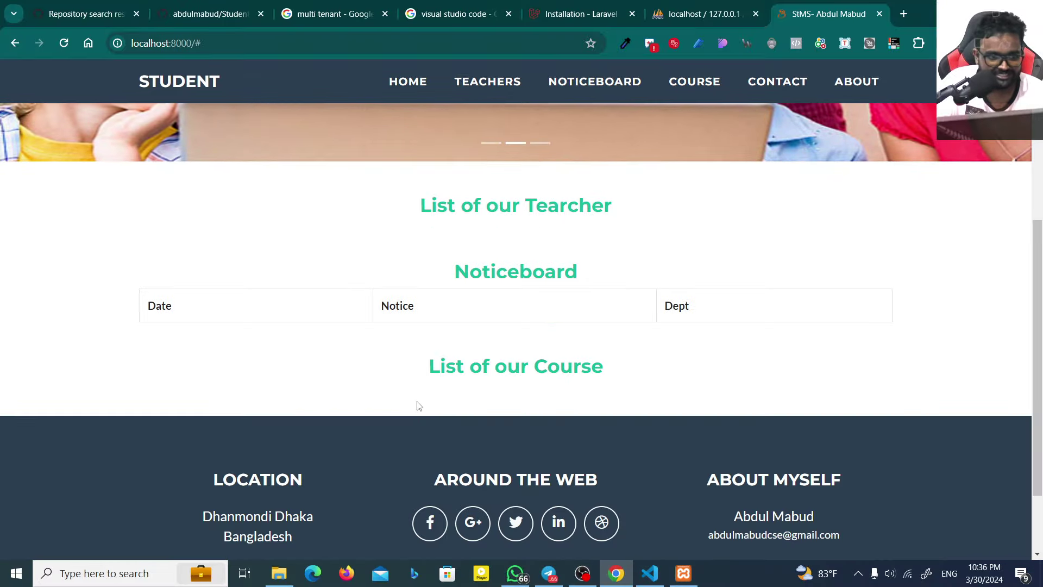
double_click(473, 308)
scroll(420, 163, "up", 1)
left_click(426, 93)
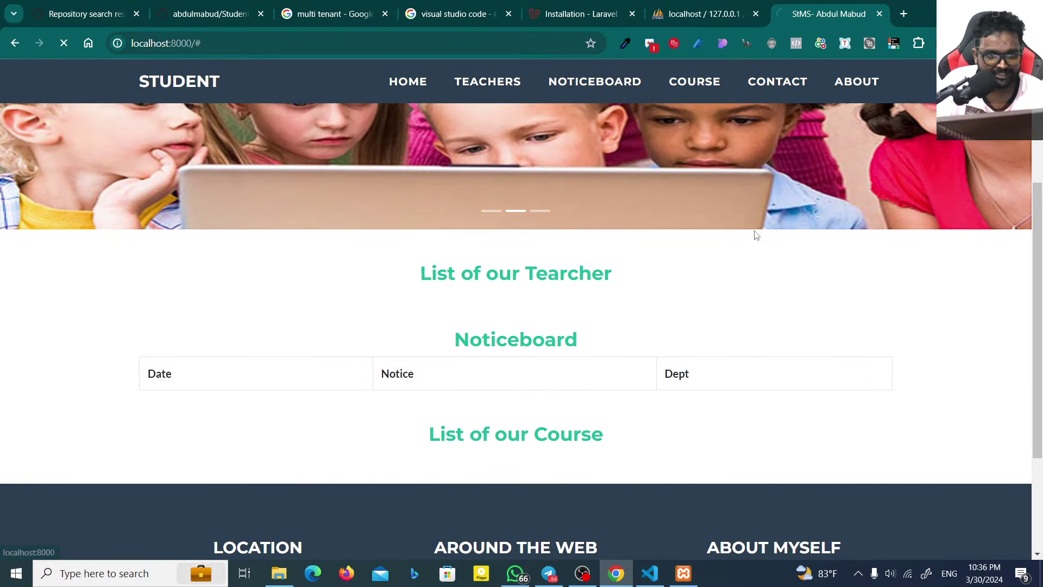
scroll(347, 348, "down", 7)
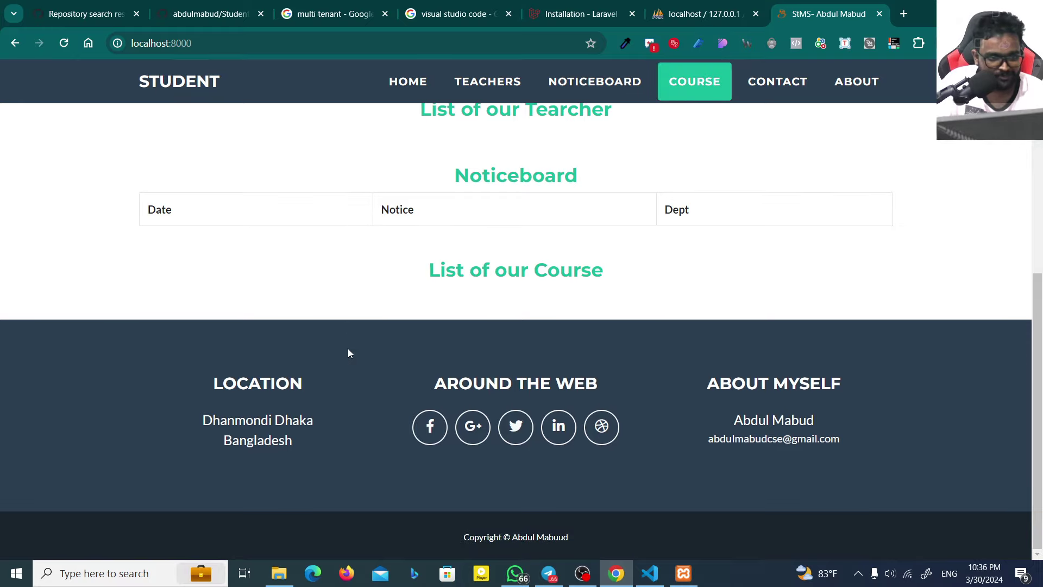
scroll(348, 347, "up", 6)
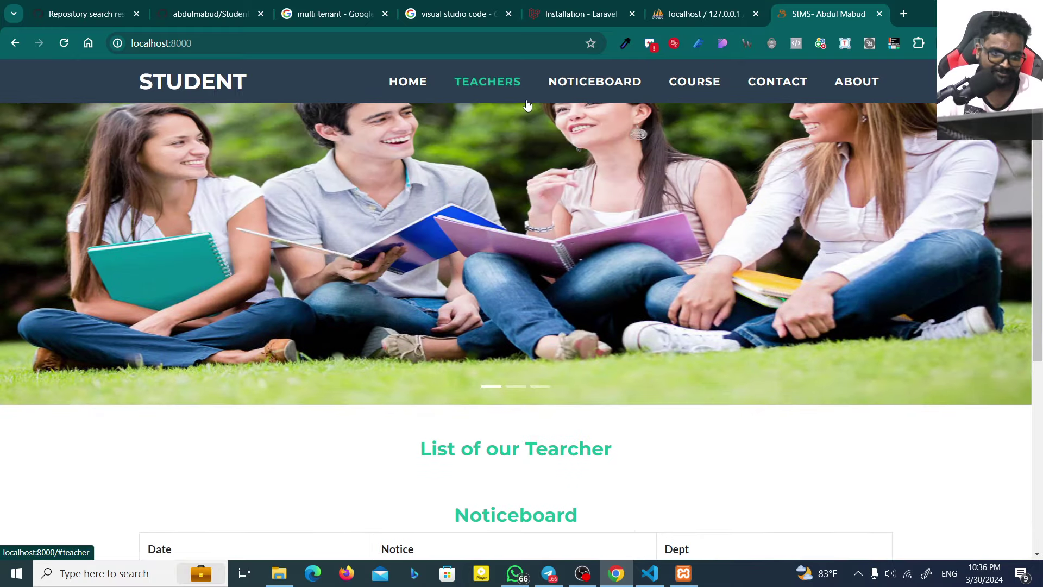
scroll(699, 375, "down", 3)
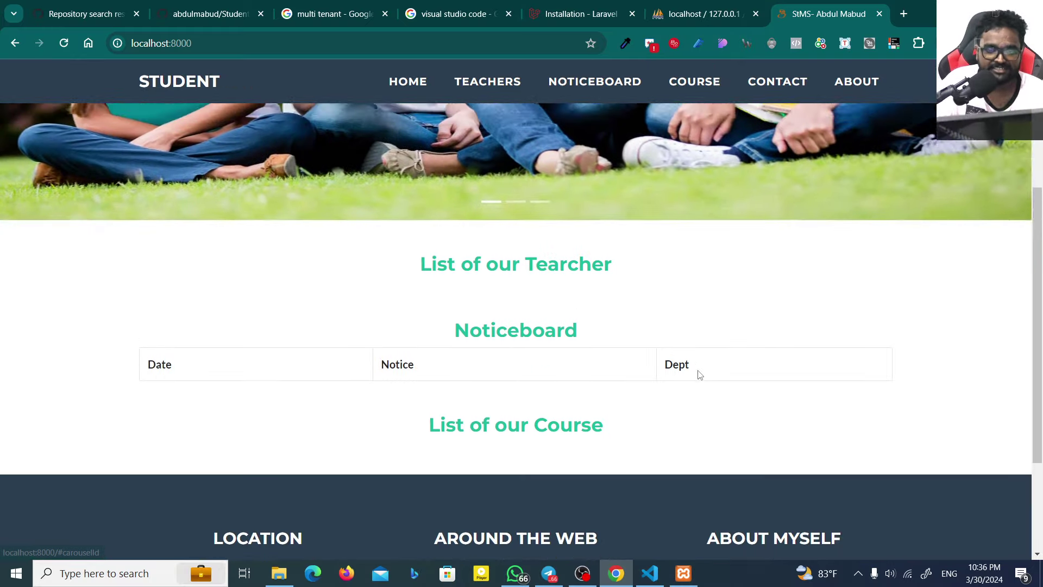
scroll(699, 374, "down", 3)
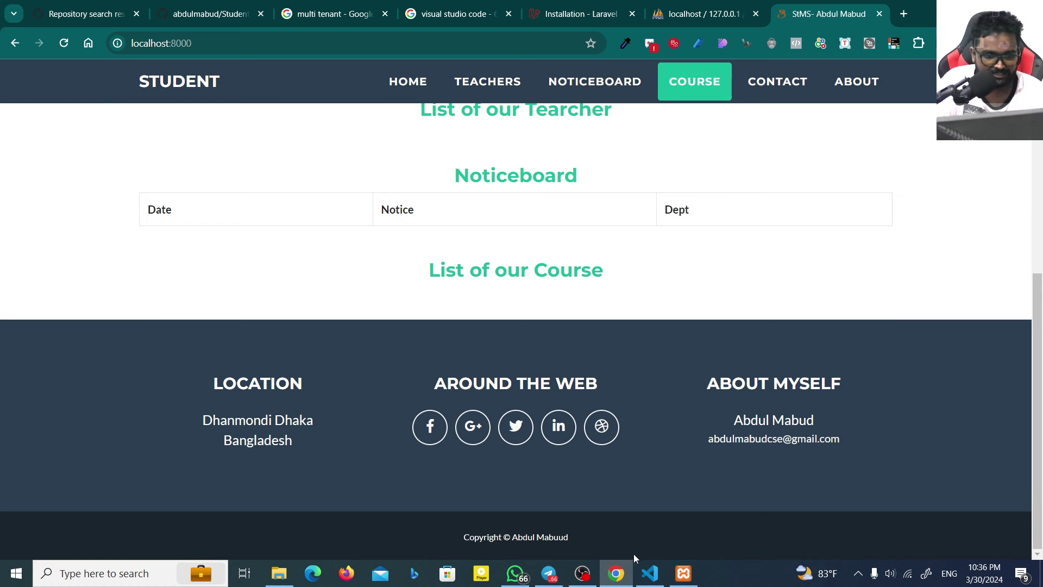
Step: Load localhost:8000/admin, which returns Not Found
left_click(272, 48)
left_click(273, 49)
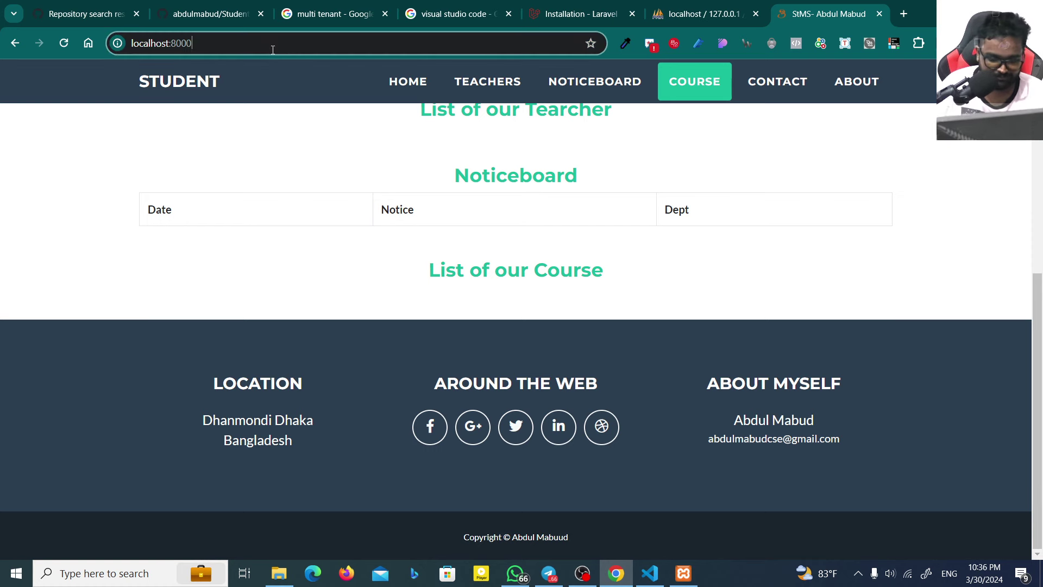
type("/admin")
key("Return")
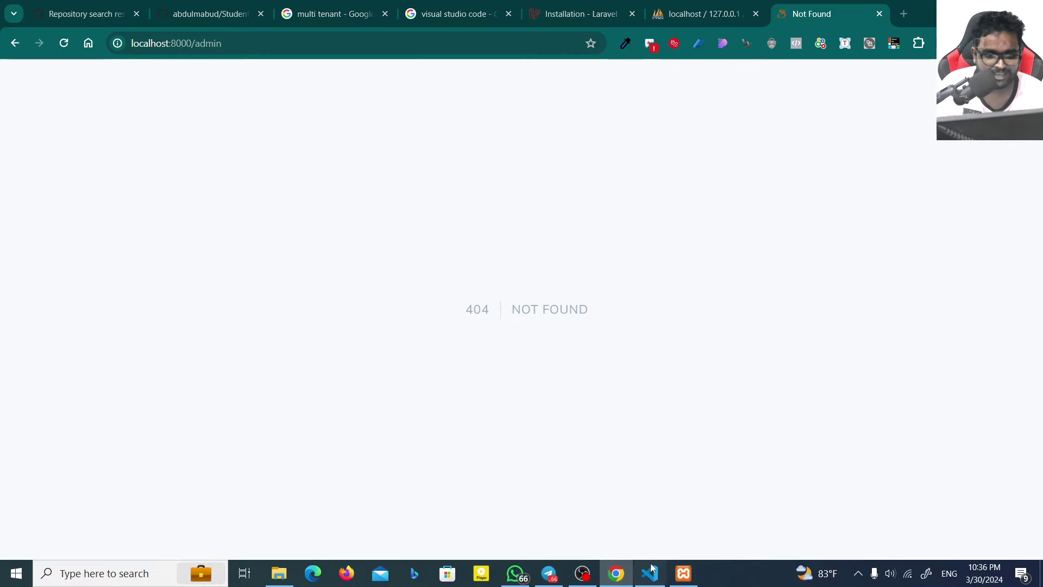
Step: Open routes/web.php in VS Code and scroll down to the adminController routes
left_click(650, 573)
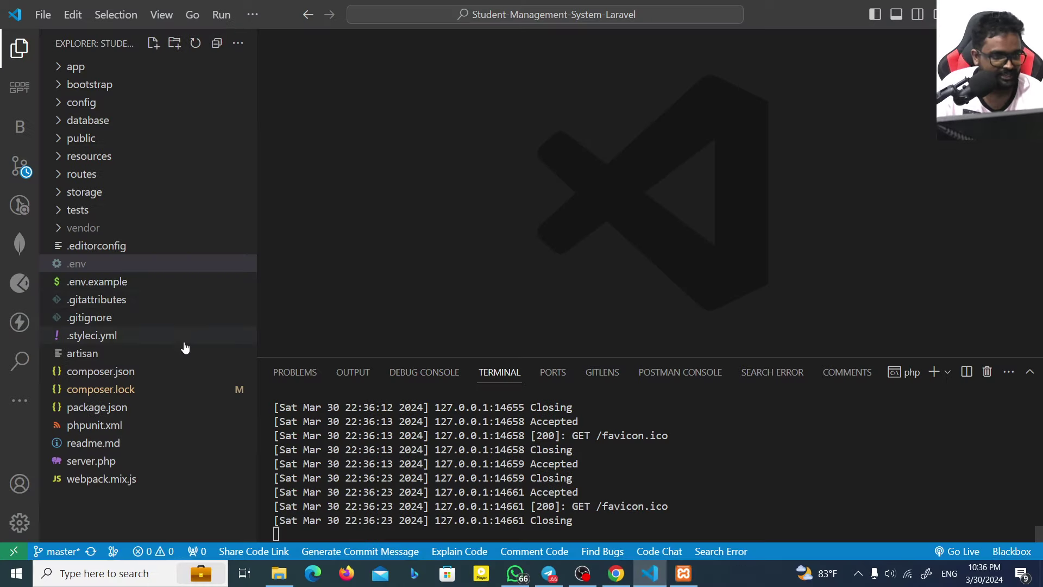
left_click(87, 175)
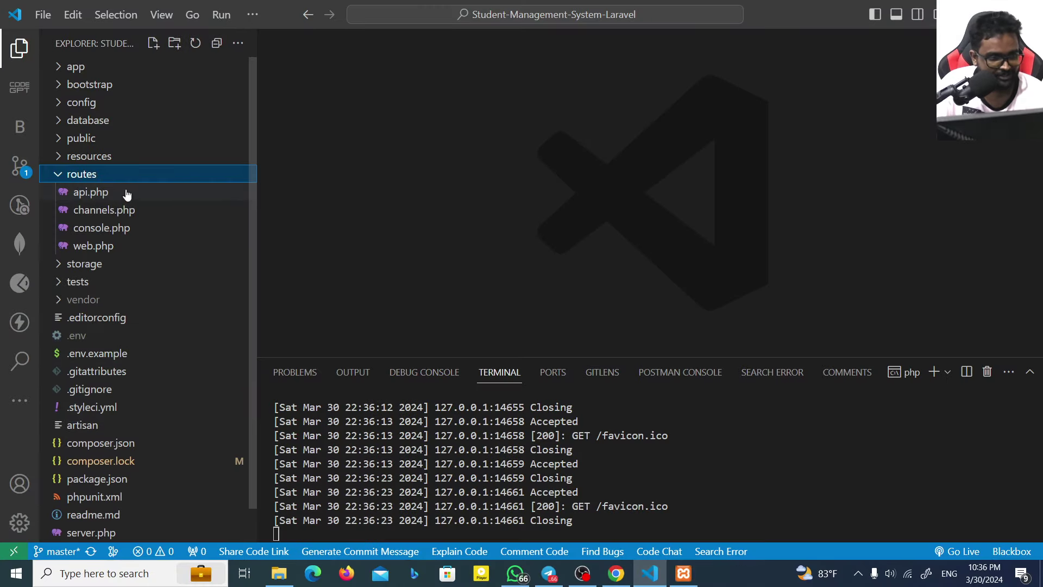
left_click(108, 248)
scroll(520, 196, "down", 6)
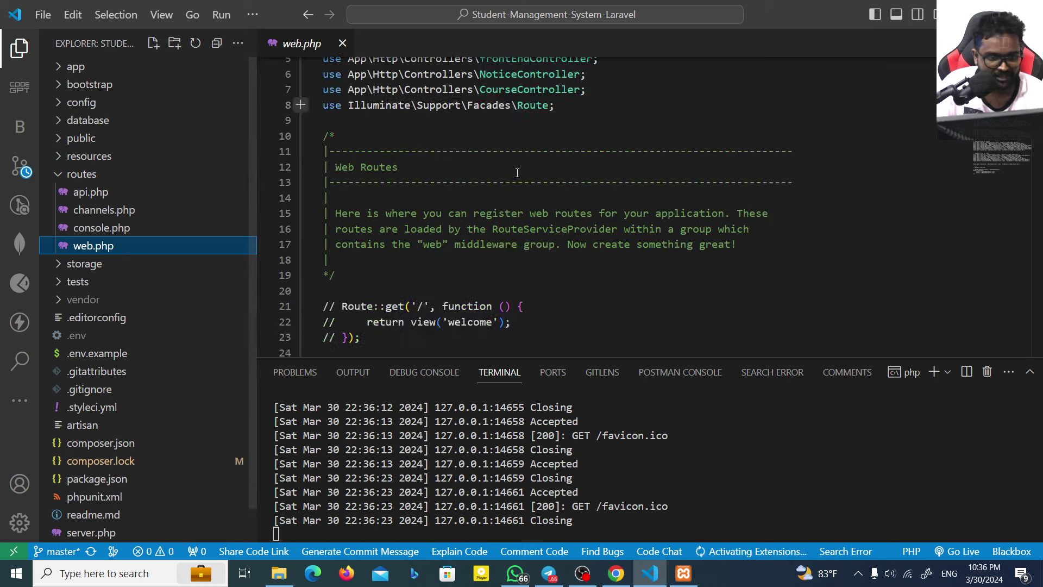
scroll(520, 196, "down", 3)
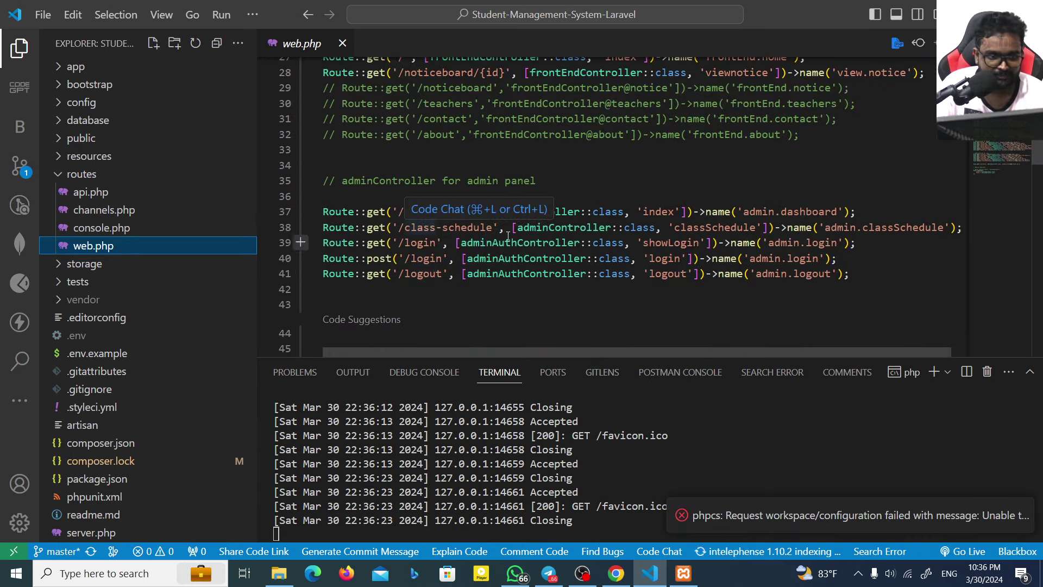
left_click(652, 573)
left_click(210, 43)
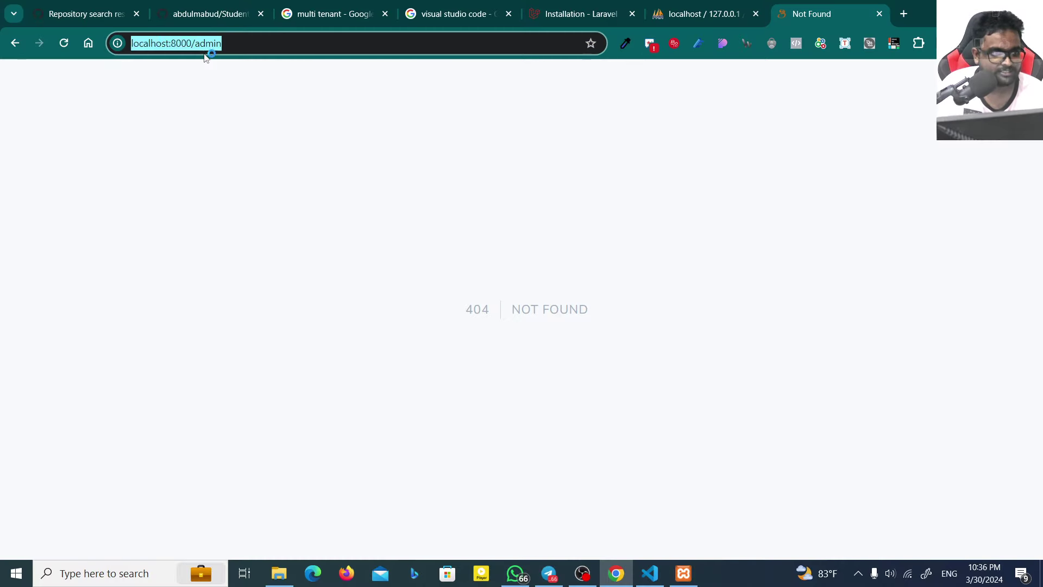
Step: Change the address from /admin to /login to load the Sign In page
double_click(210, 43)
type("log")
key("Return")
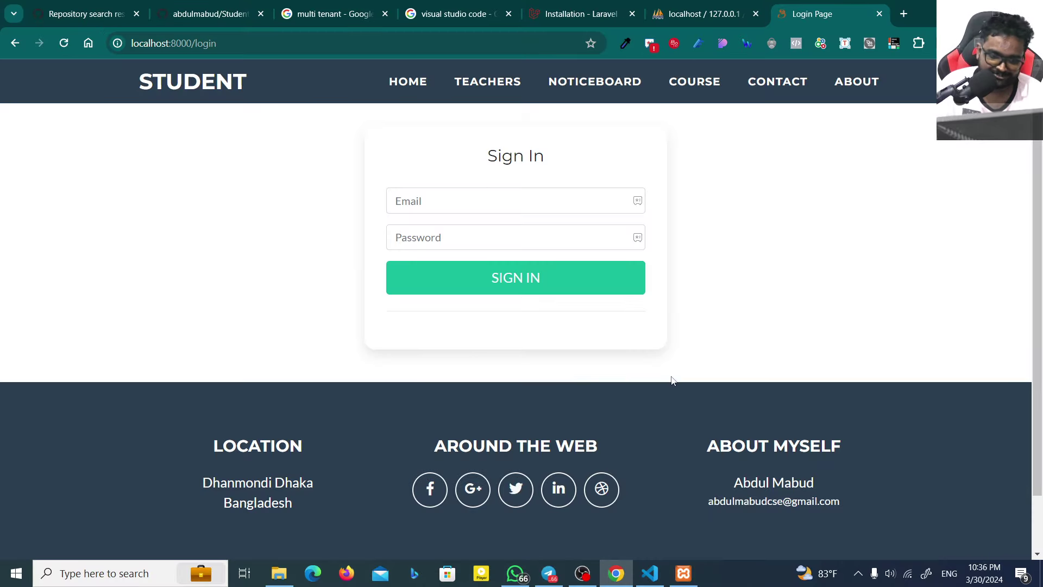
Step: Browse the smsytproject users table in phpMyAdmin, which has zero rows
left_click(703, 6)
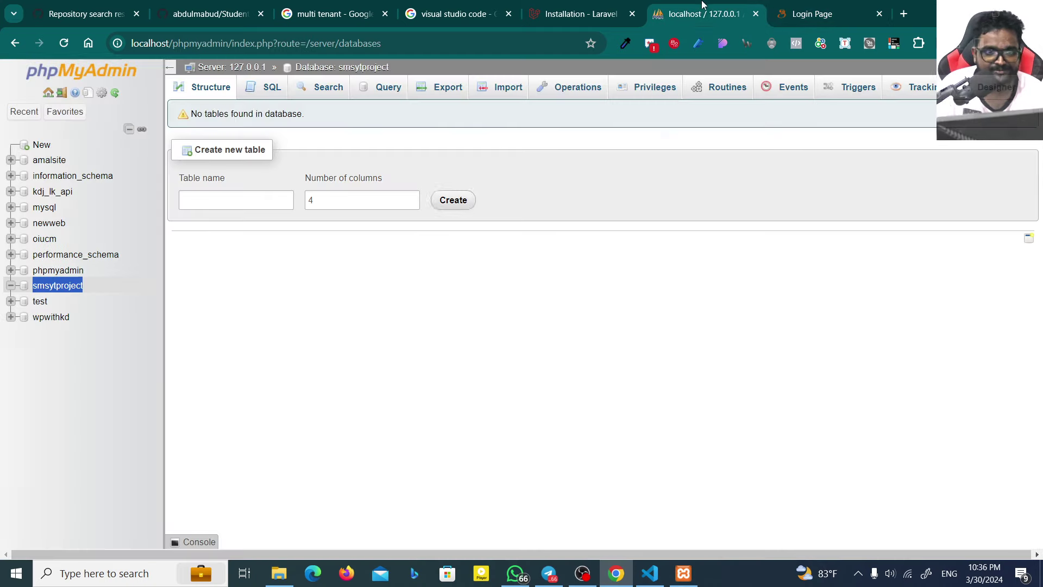
left_click(65, 285)
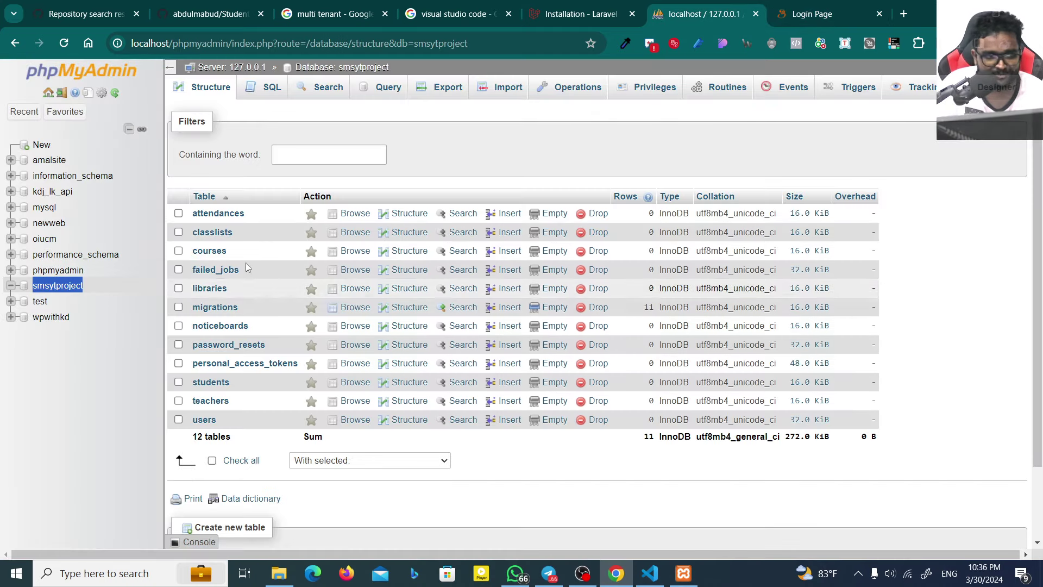
left_click(204, 419)
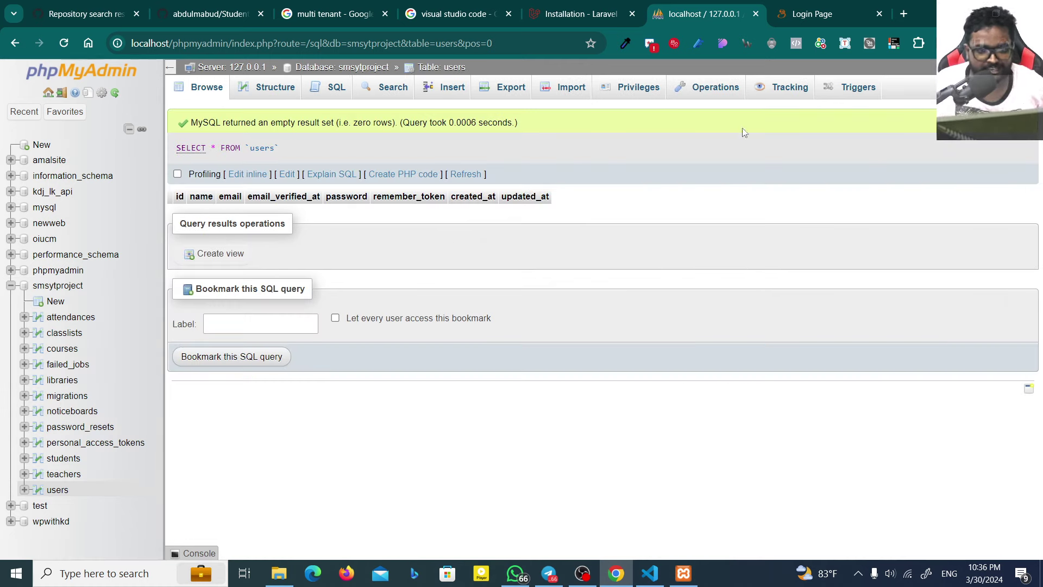
left_click(650, 573)
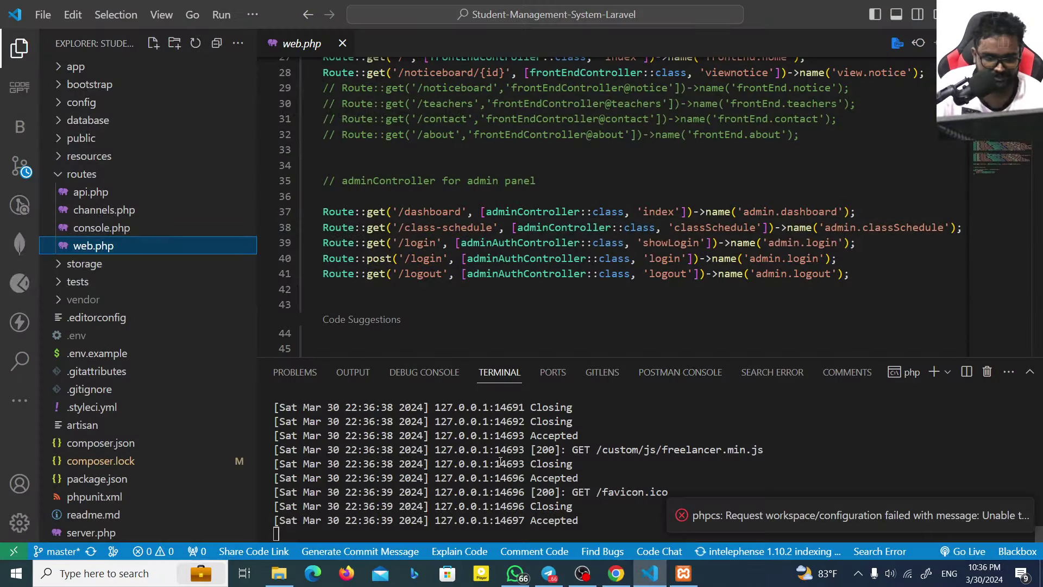
Step: Run php artisan --seed in a new terminal, which fails as a nonexistent option
left_click(934, 371)
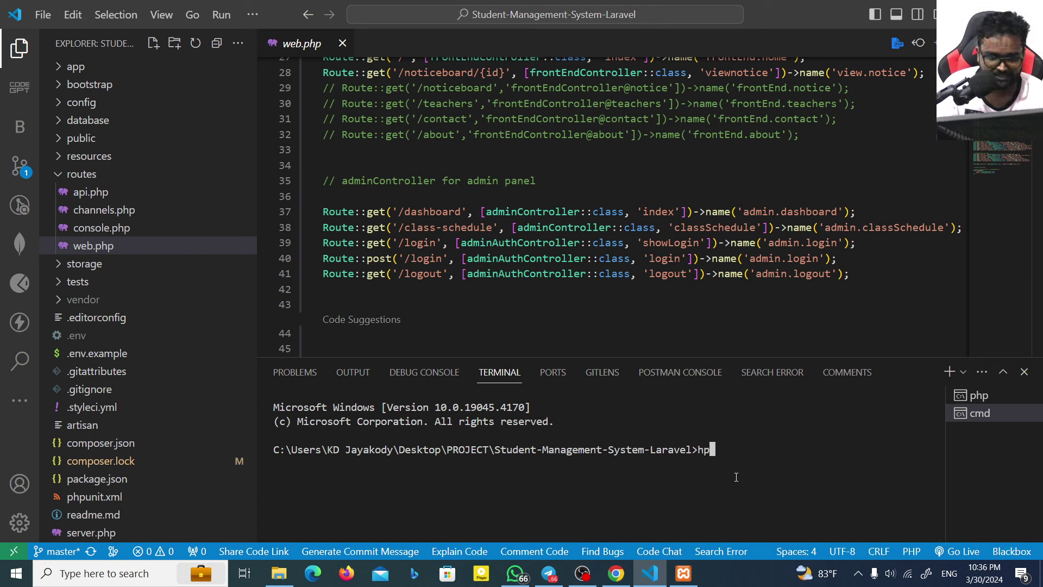
type("php artisan ")
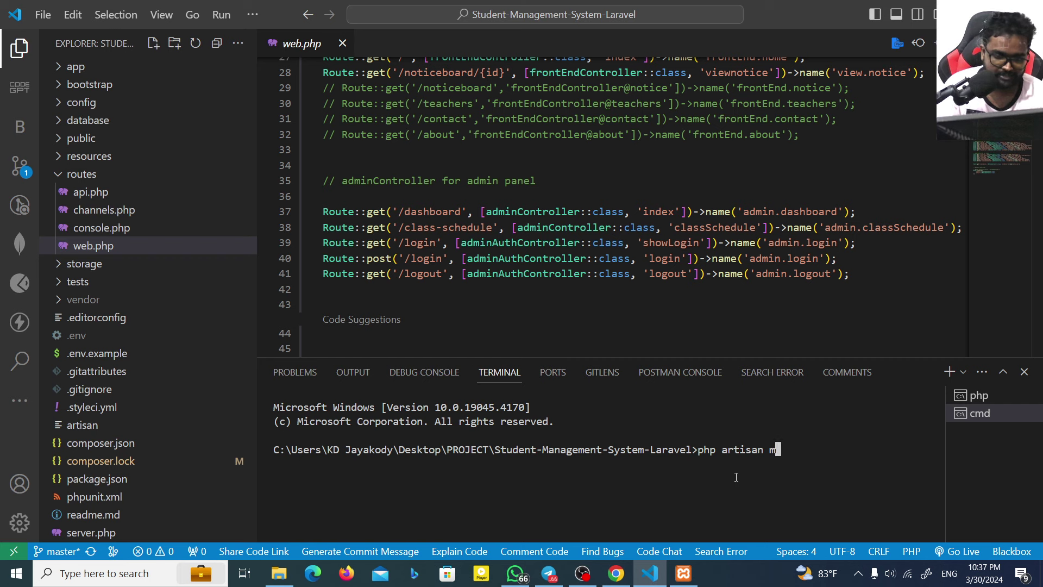
type("migrate")
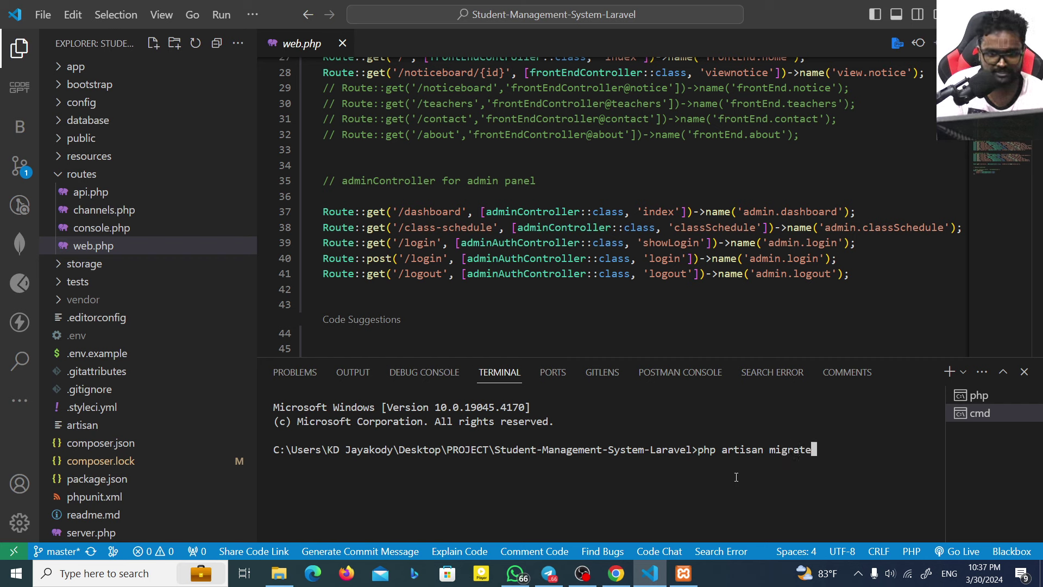
key("BackSpace")
key("BackSpace")
key("BackSpace")
key("BackSpace")
key("BackSpace")
key("BackSpace")
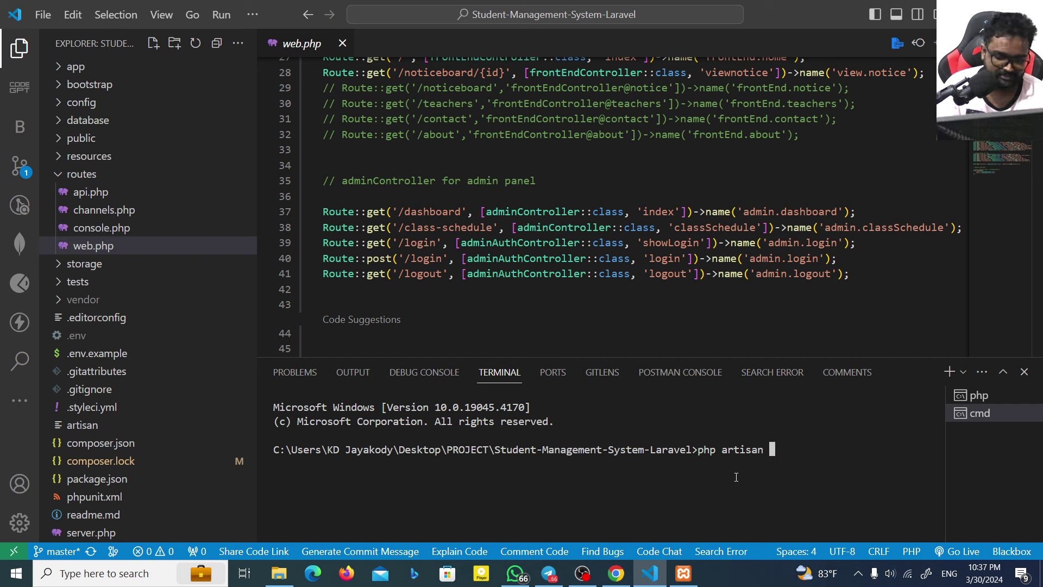
type("--seed")
key("Return")
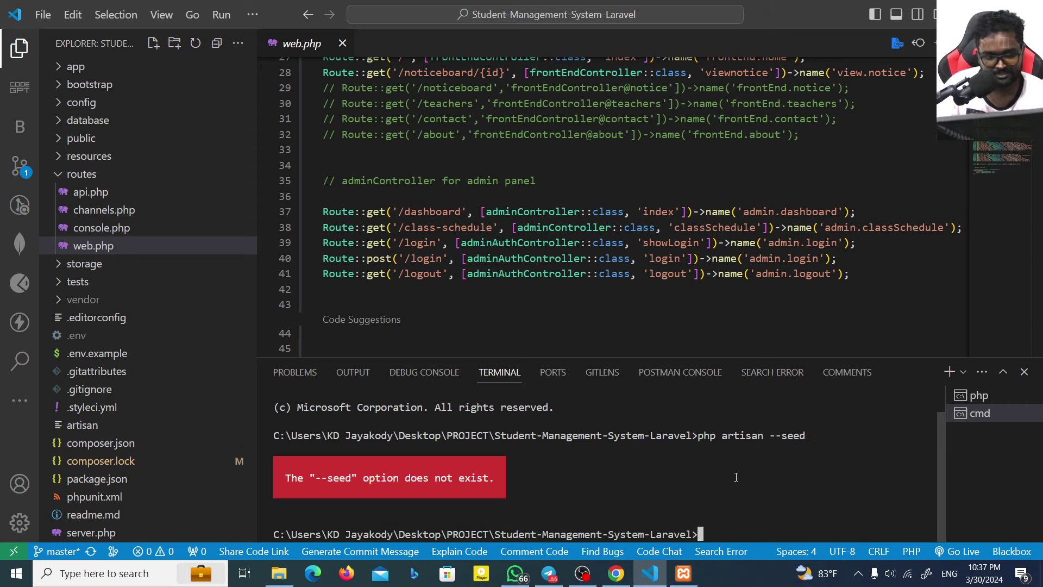
left_click(615, 573)
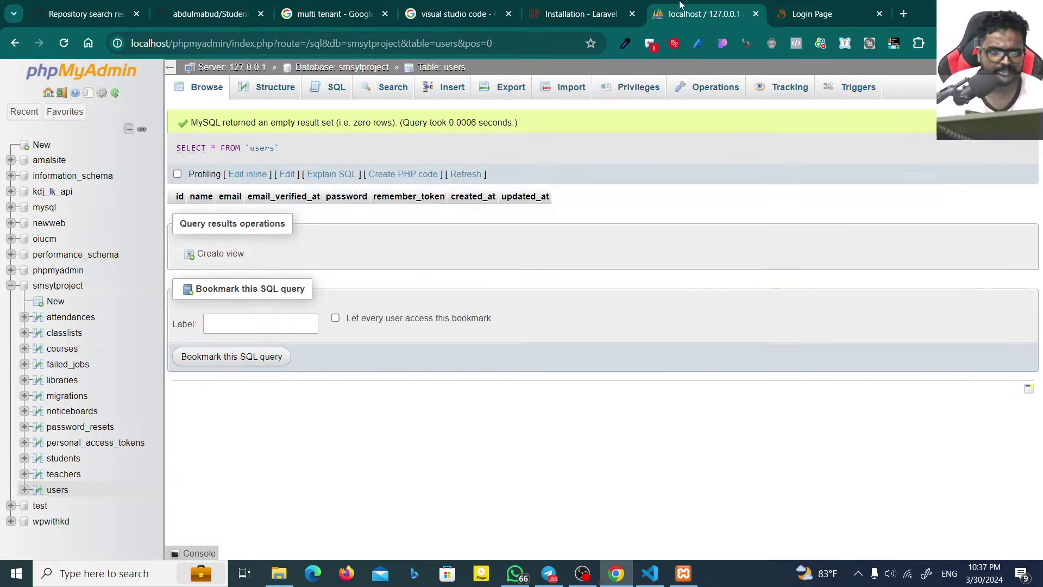
Step: Search 'php artisan seed' and find the php artisan db:seed command on Stack Overflow
left_click(910, 9)
type("php artisan seed")
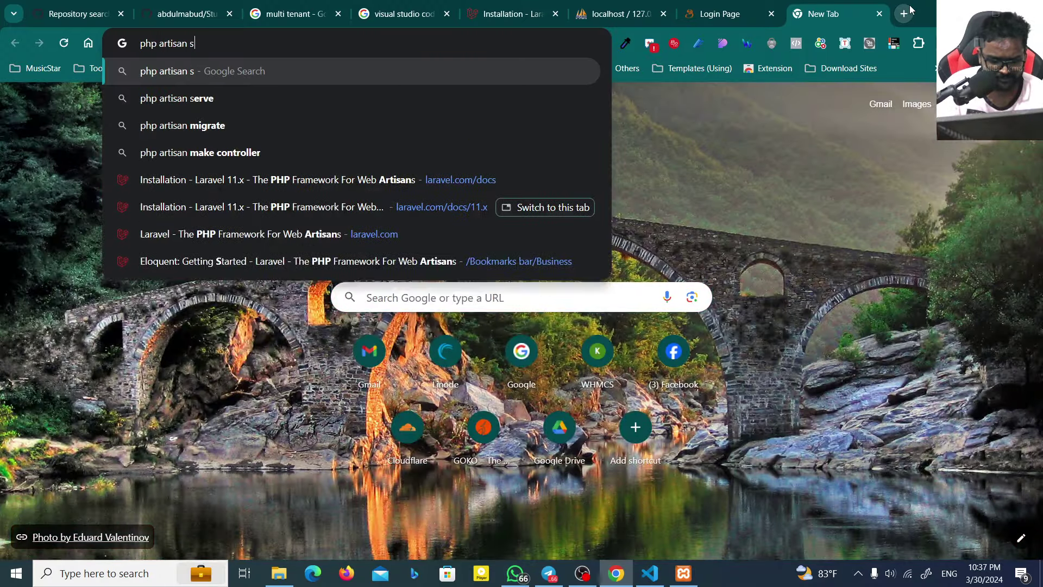
key("Return")
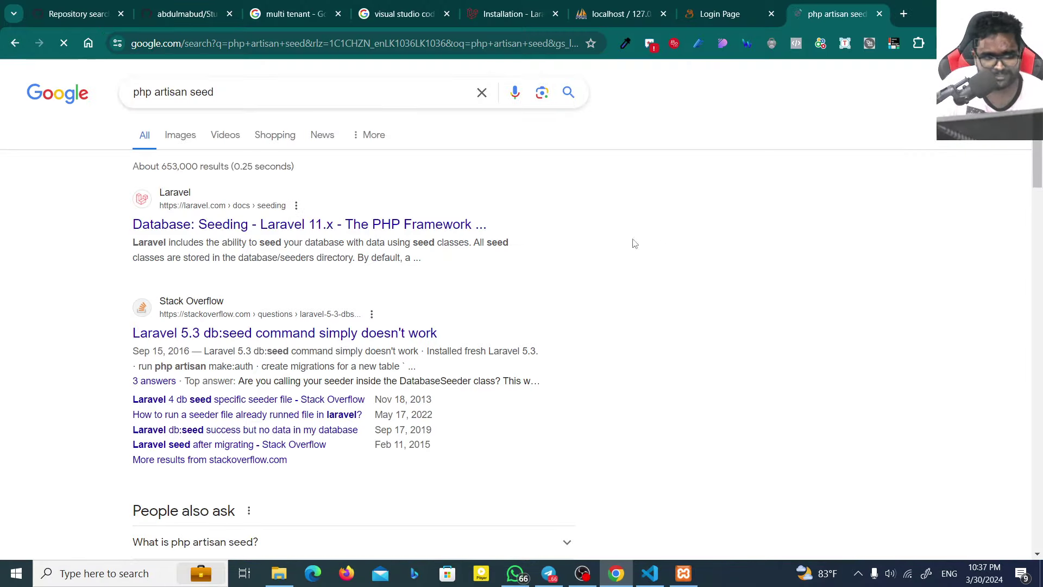
left_click(393, 334)
scroll(399, 332, "down", 3)
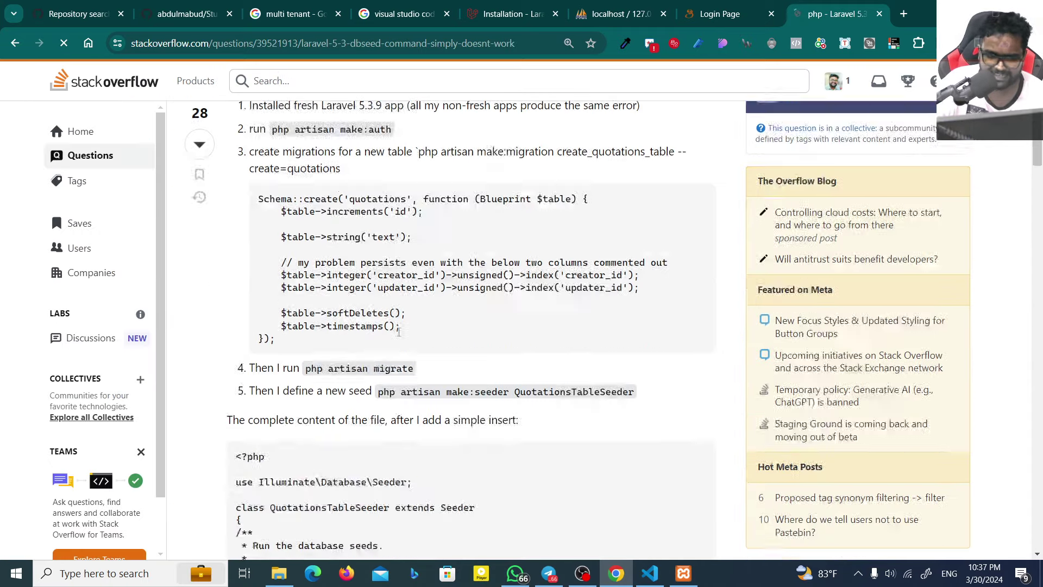
scroll(398, 331, "down", 6)
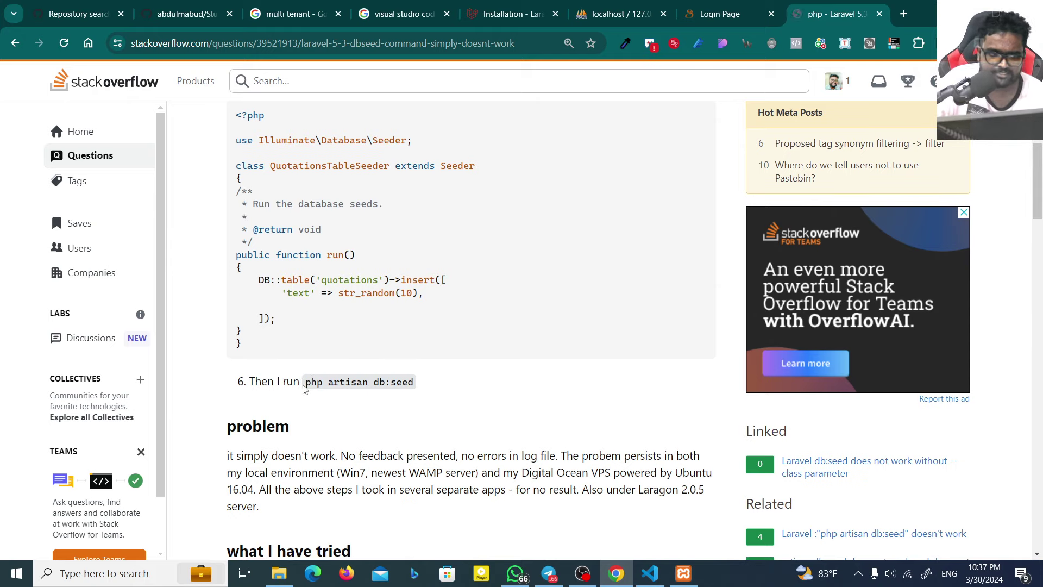
left_click_drag(304, 387, 425, 379)
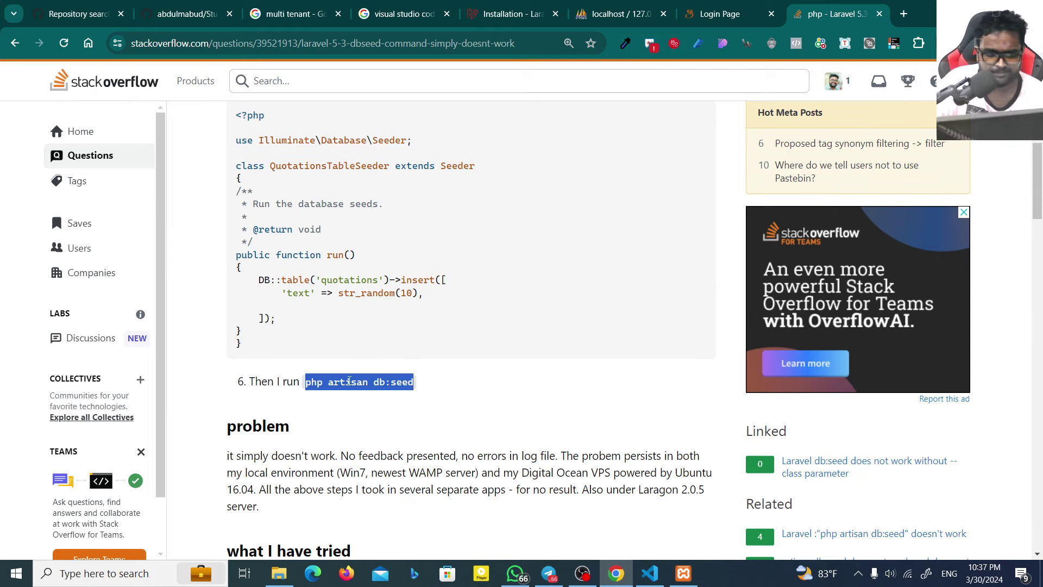
left_click(649, 573)
Step: Run php artisan db:seed so UsersTableSeeder completes successfully
key("Up")
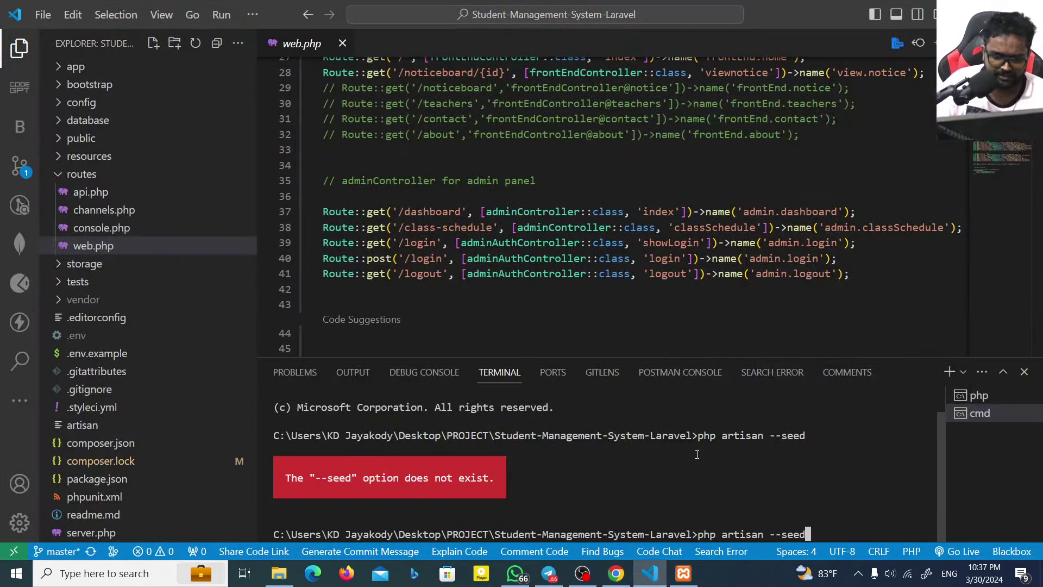
key("BackSpace")
key("BackSpace")
key("BackSpace")
key("BackSpace")
key("BackSpace")
key("BackSpace")
type("db")
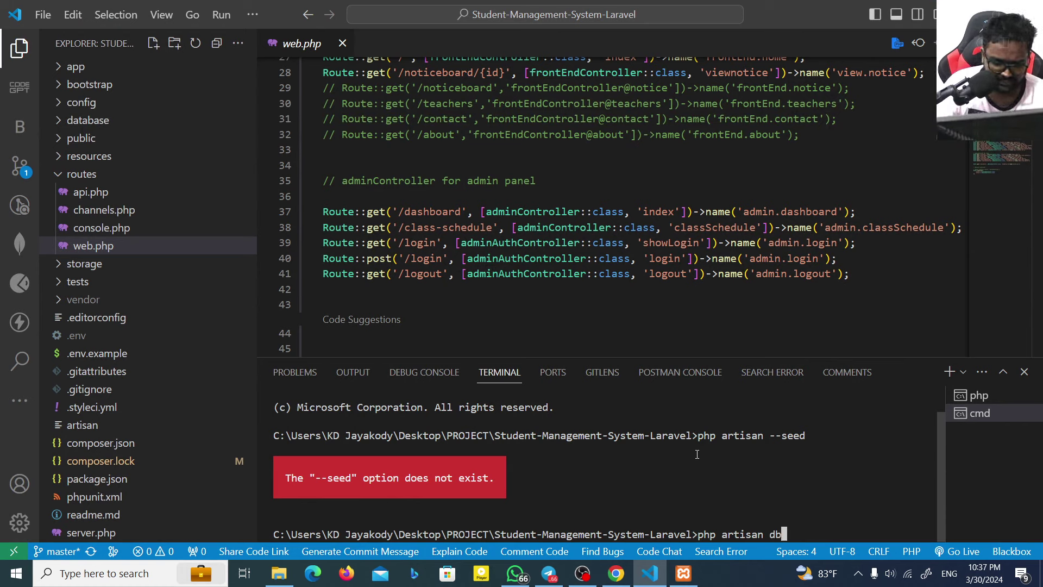
type(":seed")
key("Return")
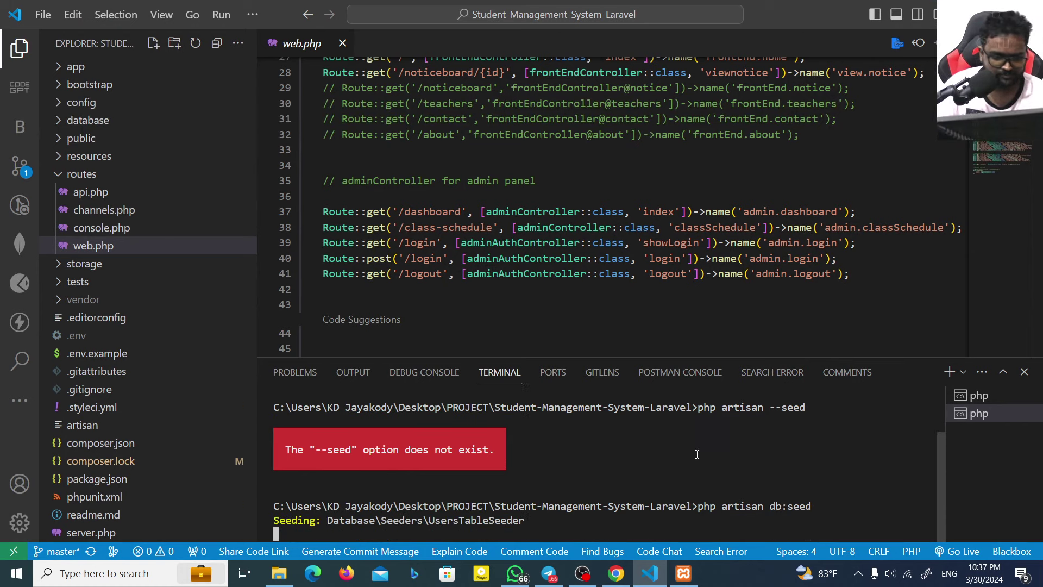
left_click_drag(365, 479, 446, 479)
left_click(476, 479)
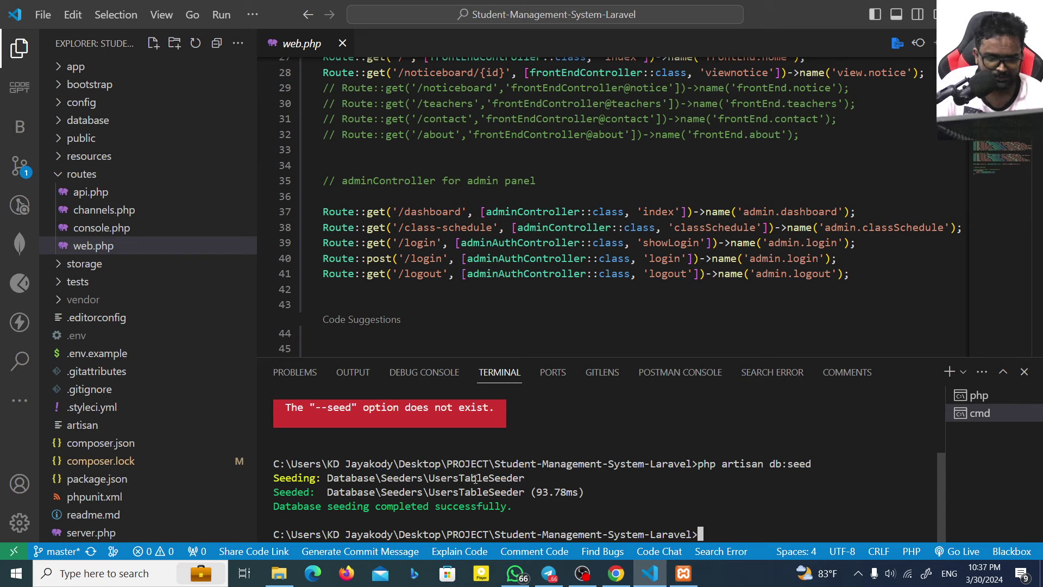
Step: Browse the smsytproject users table to see the seeded admin row and its password hash
left_click_drag(532, 478, 325, 492)
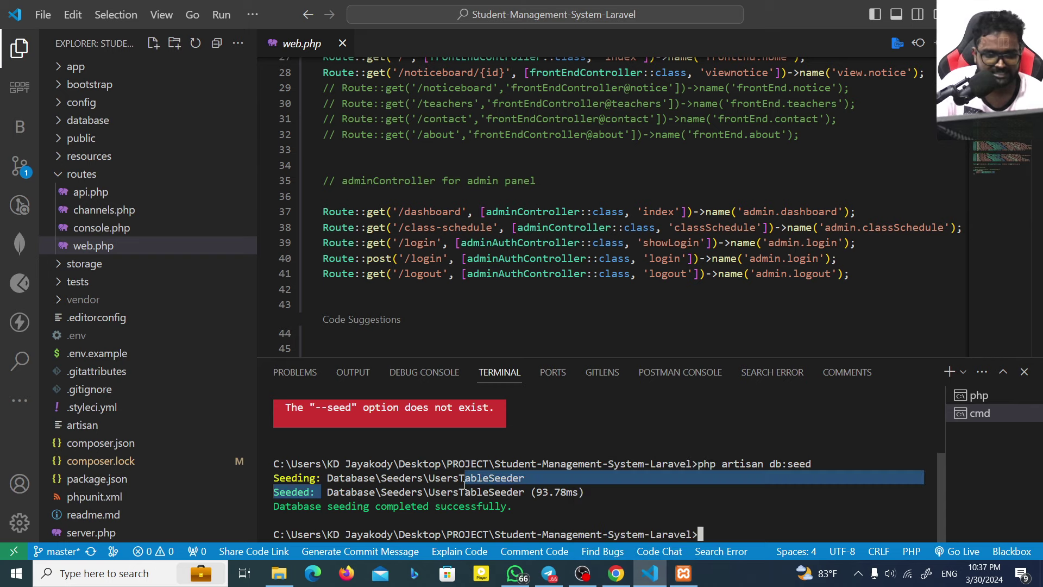
left_click(606, 540)
left_click(616, 573)
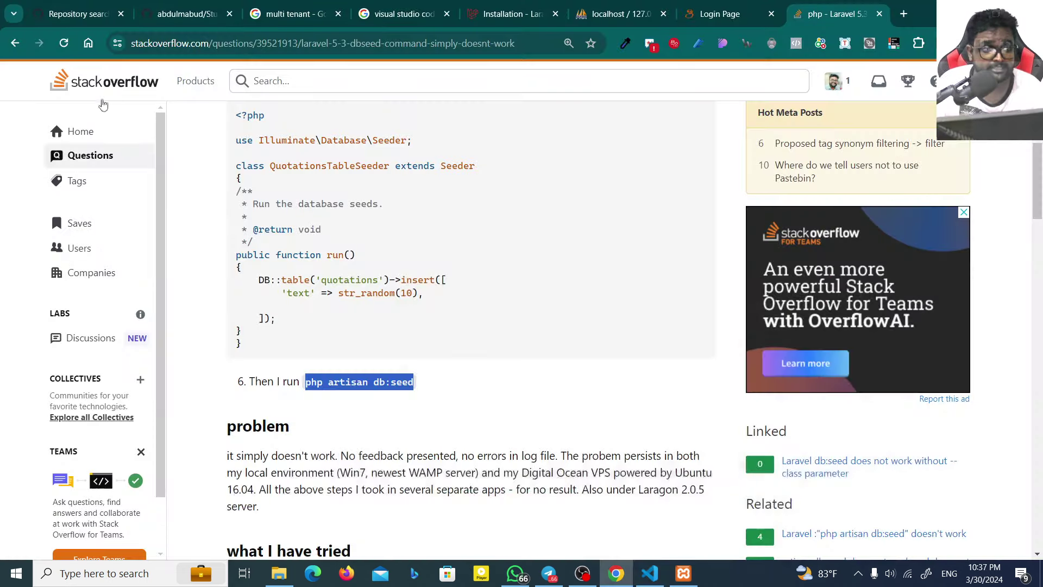
left_click(619, 13)
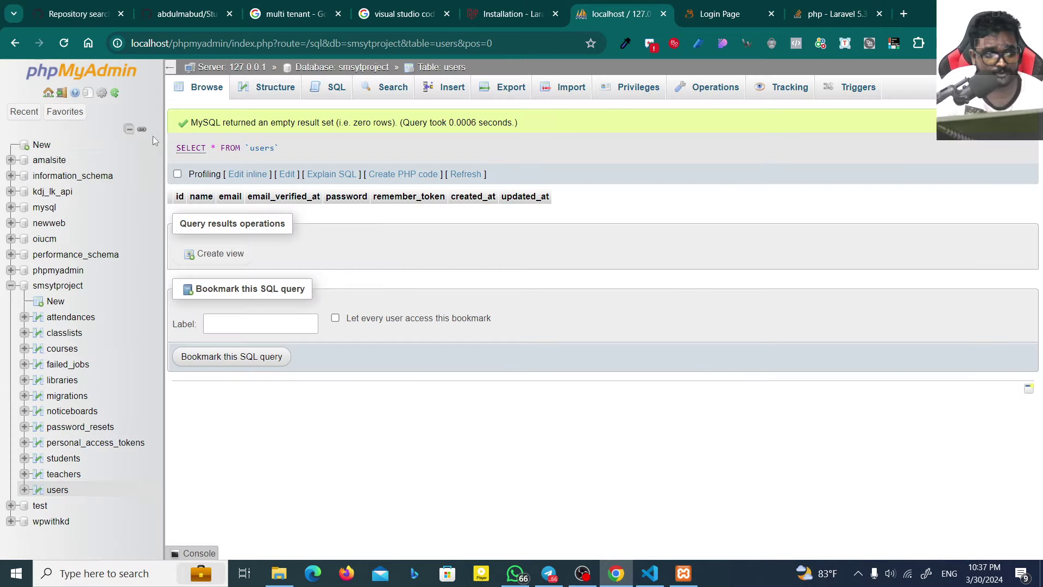
left_click(55, 287)
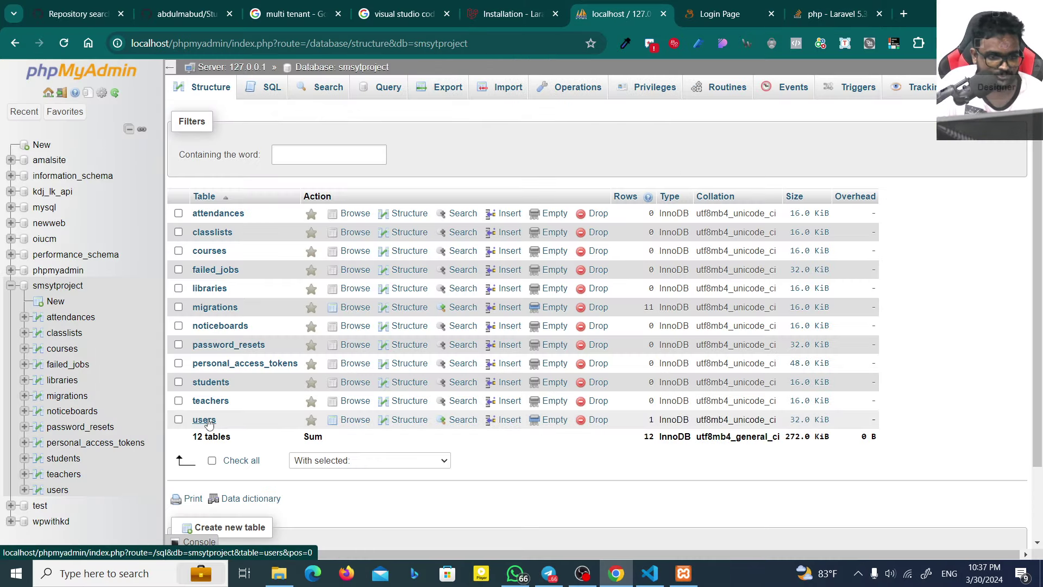
left_click(205, 419)
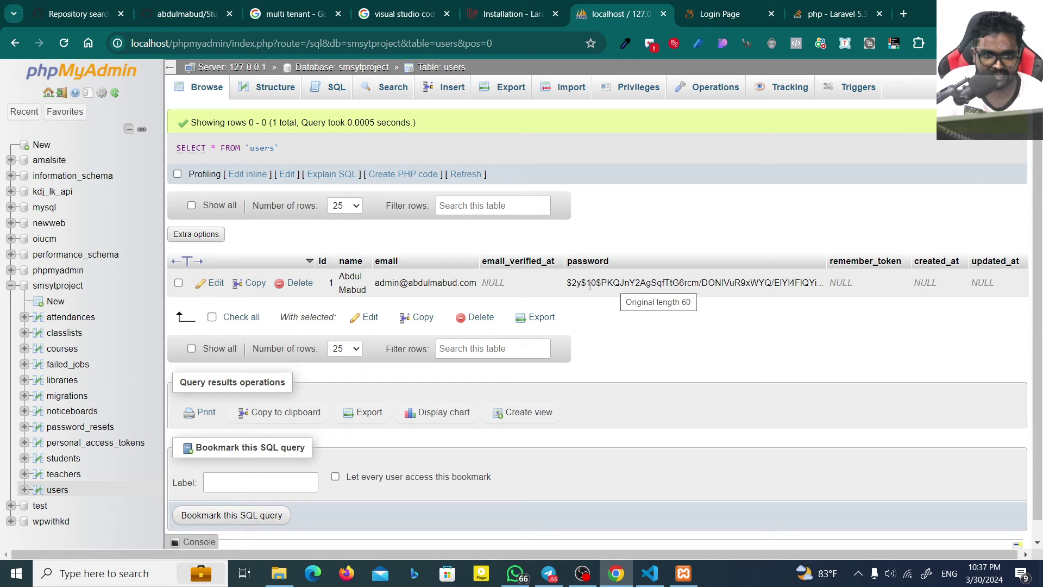
key("ctrl+t")
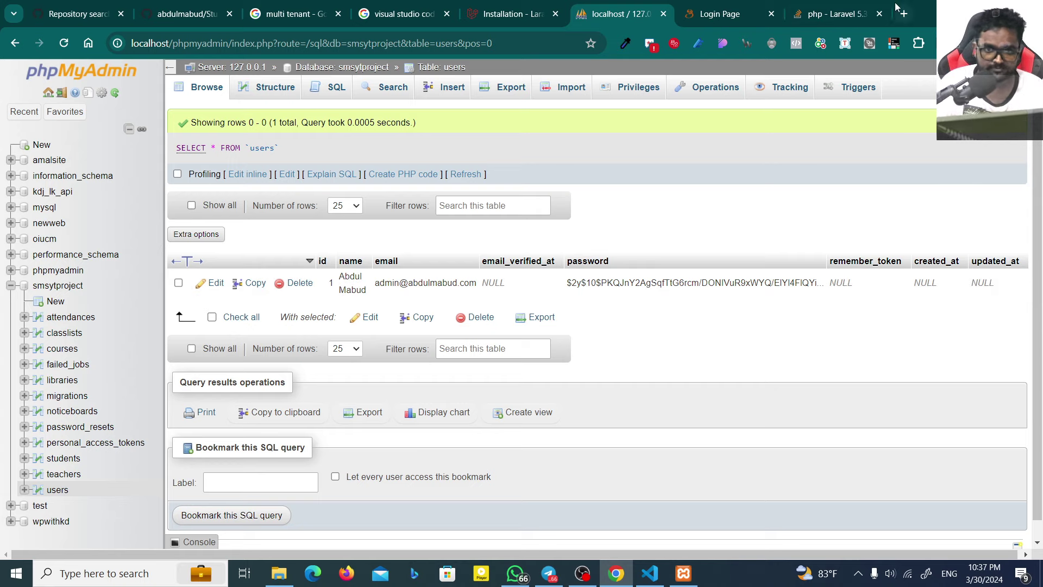
Step: Search 'hash password generator' and open bcrypt.online
type("hash")
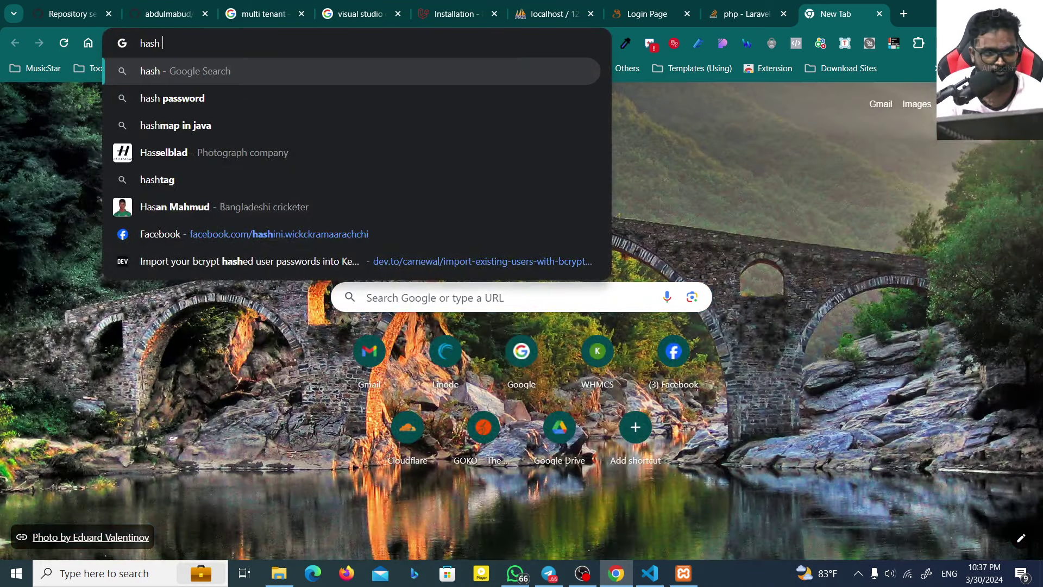
type(" password")
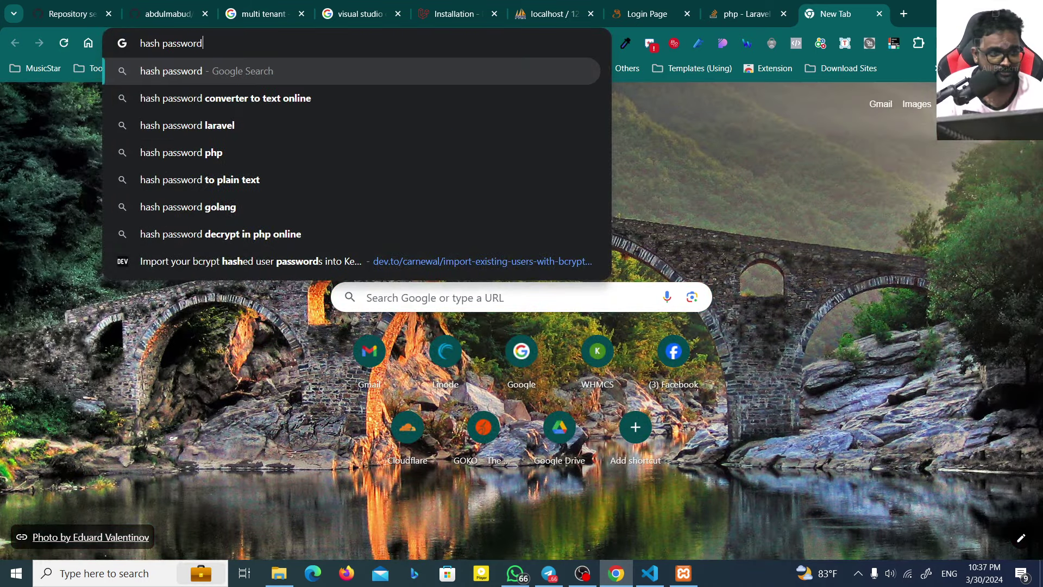
key("Down")
key("Down")
key("Up")
key("Up")
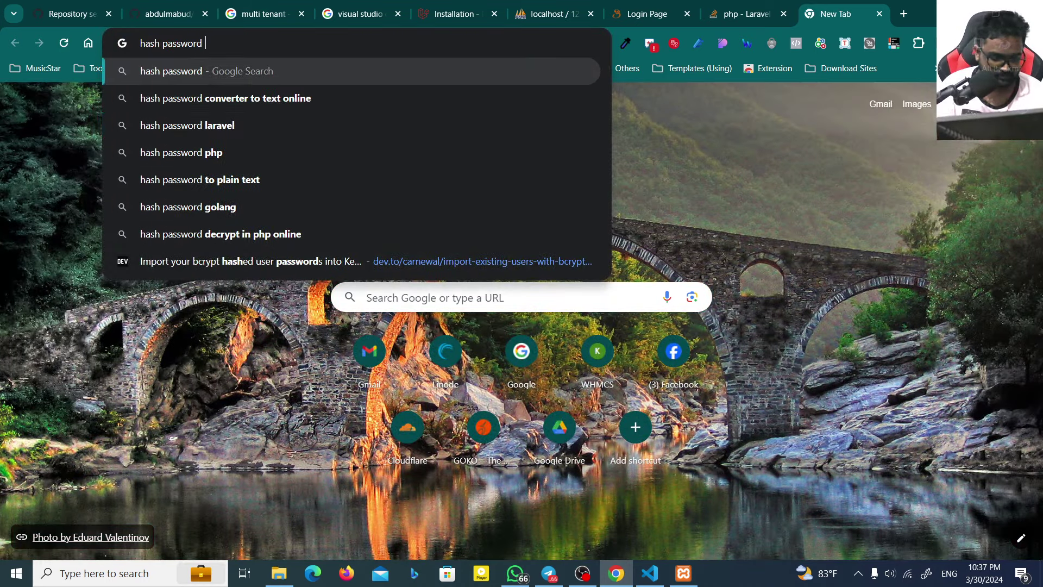
type("generator")
key("Return")
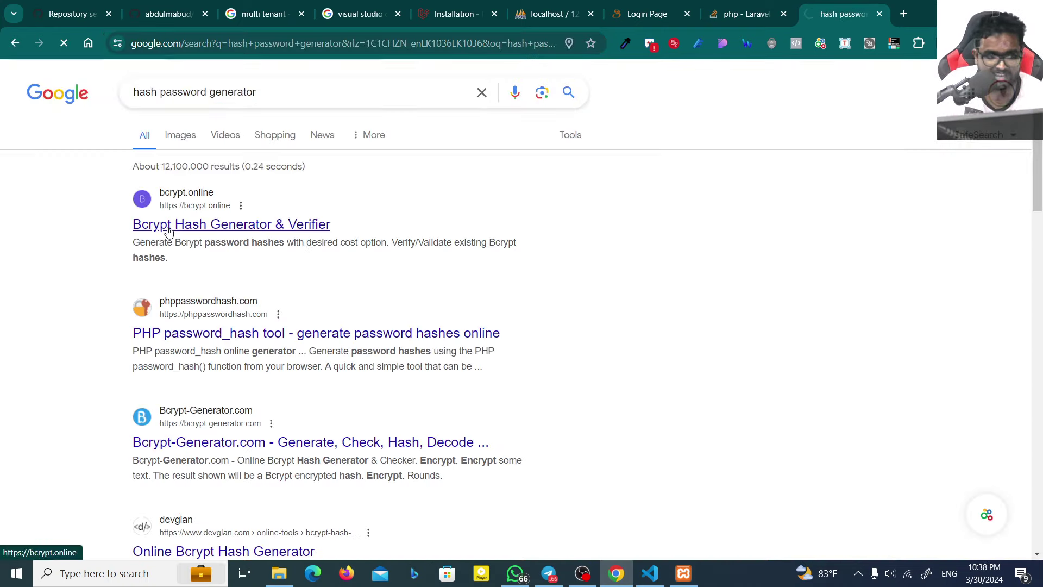
left_click(169, 232)
Step: Generate a cost-10 bcrypt hash of the new password and copy it
scroll(403, 388, "down", 3)
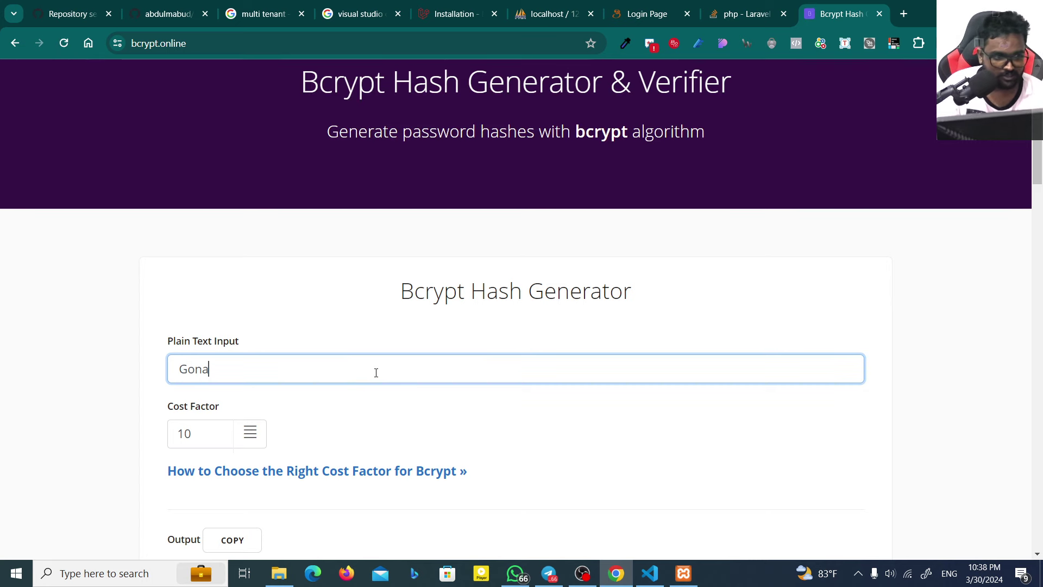
key("ctrl+a")
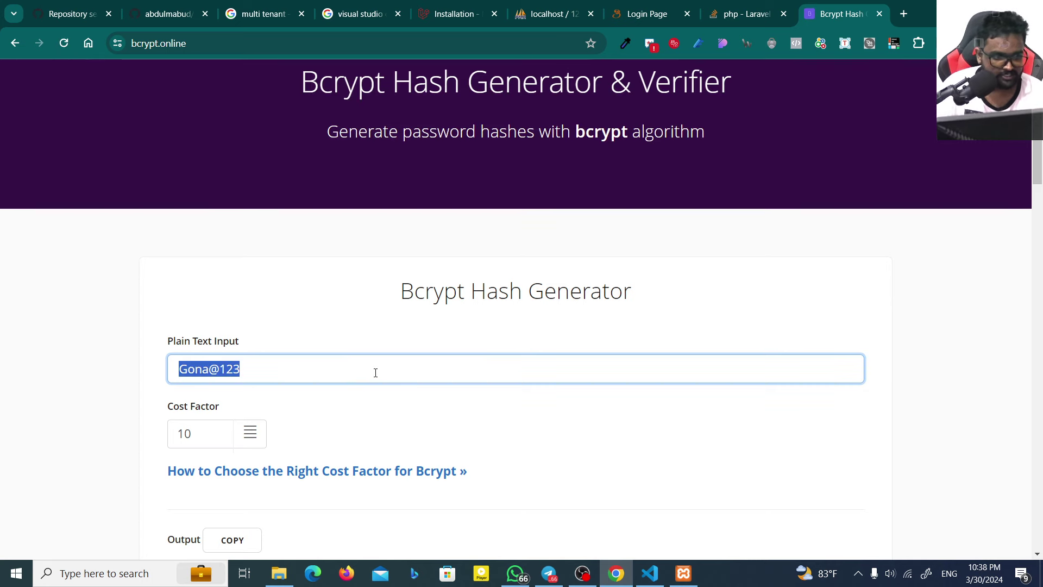
scroll(376, 372, "down", 3)
left_click(293, 423)
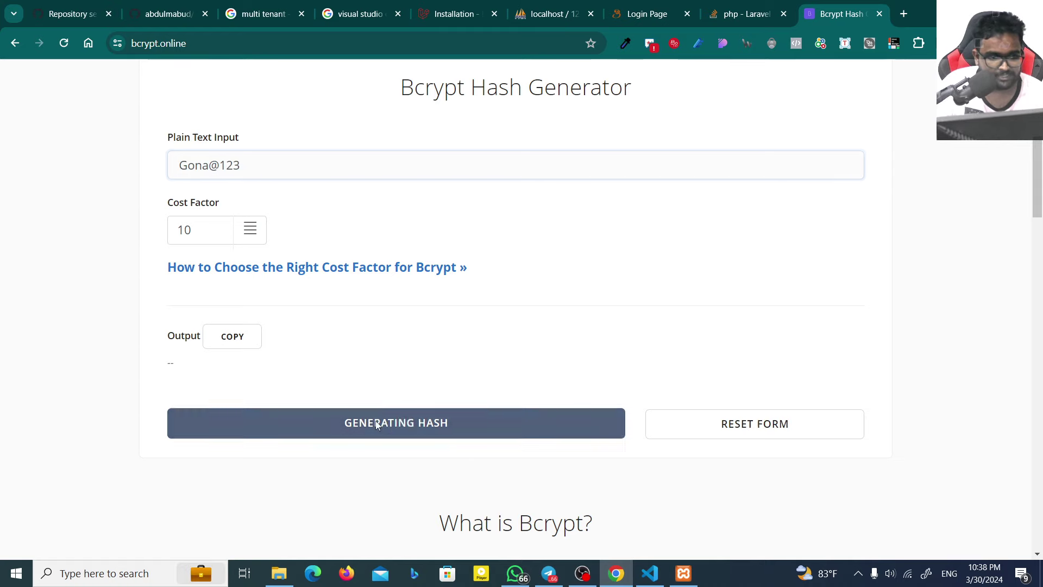
left_click(234, 341)
key("ctrl+c")
left_click(596, 5)
left_click(745, 13)
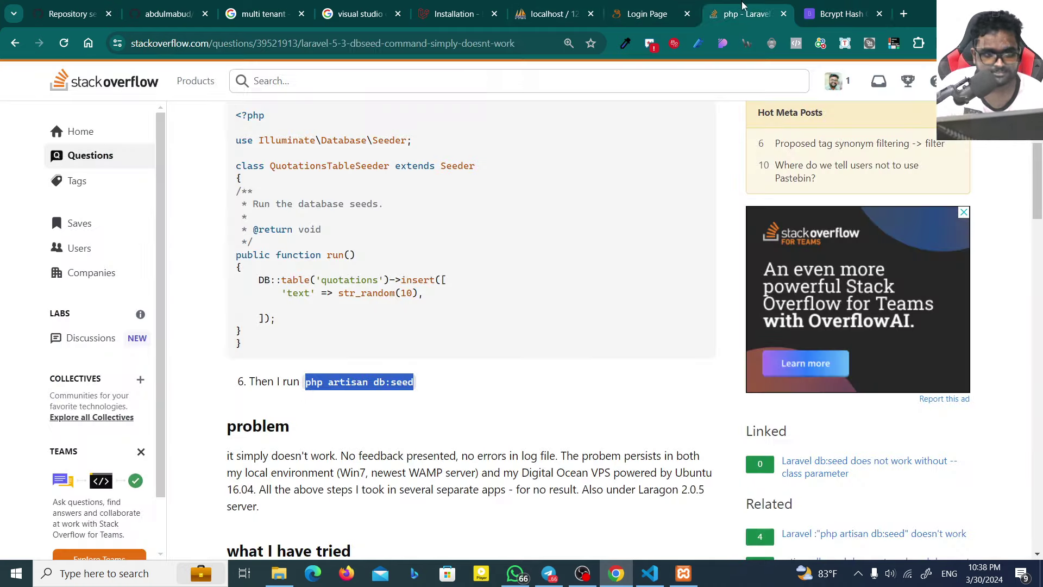
Step: Replace the admin's password in the users table with the copied bcrypt hash
left_click(576, 6)
double_click(613, 291)
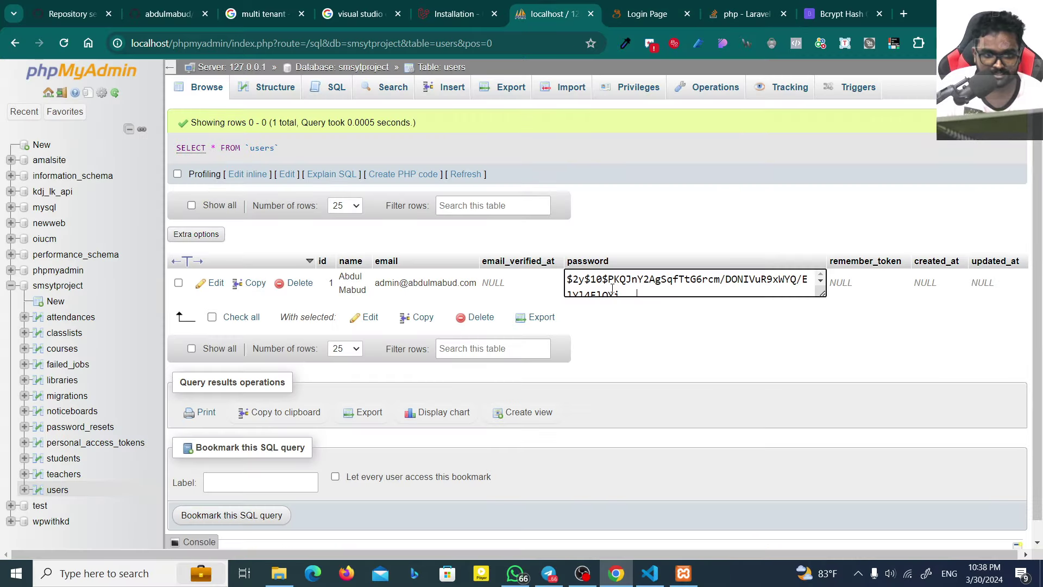
key("ctrl+a")
key("ctrl+v")
left_click(674, 300)
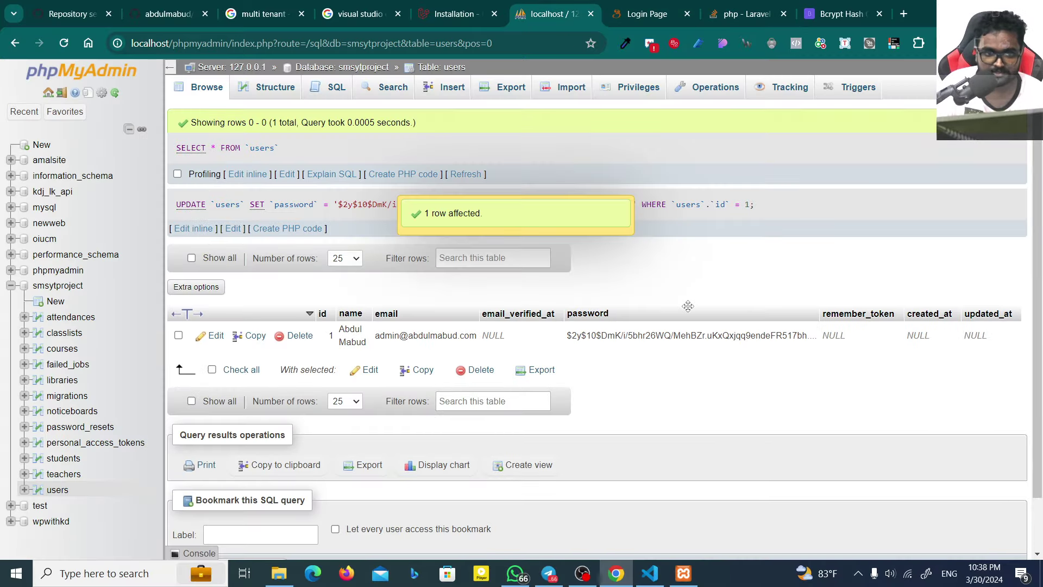
Step: Edit the admin user's email cell to a new e-mail address and save it
left_click(641, 12)
left_click(507, 203)
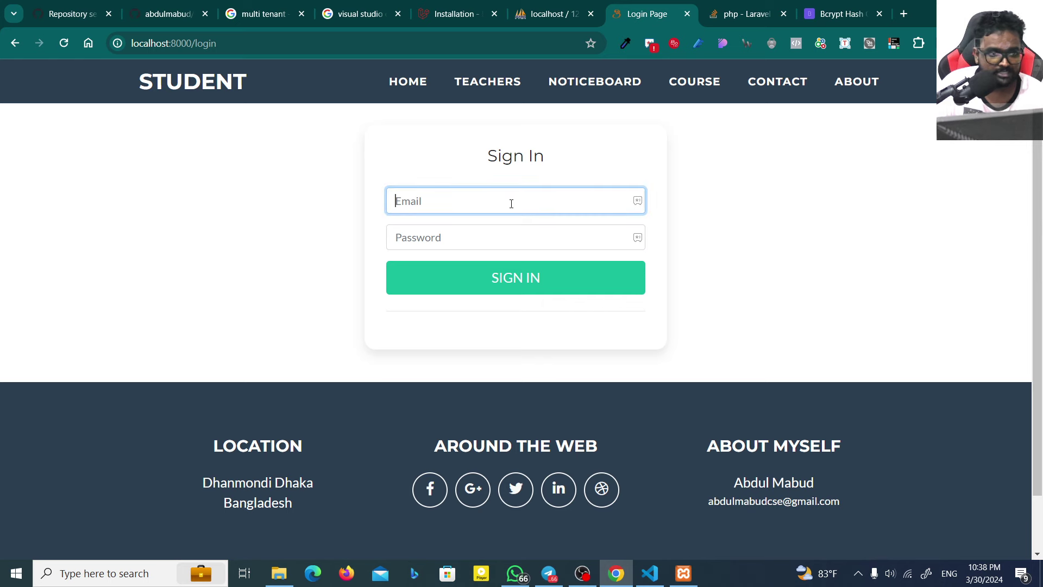
left_click(554, 13)
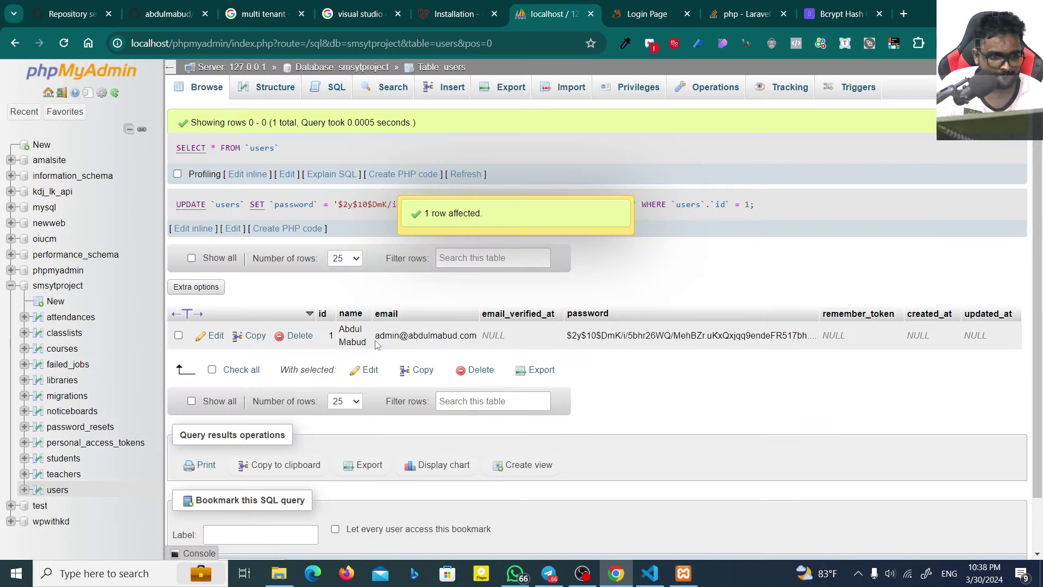
mouse_move(464, 337)
left_mouse_down()
mouse_move(392, 335)
mouse_move(477, 335)
left_mouse_up()
double_click(467, 335)
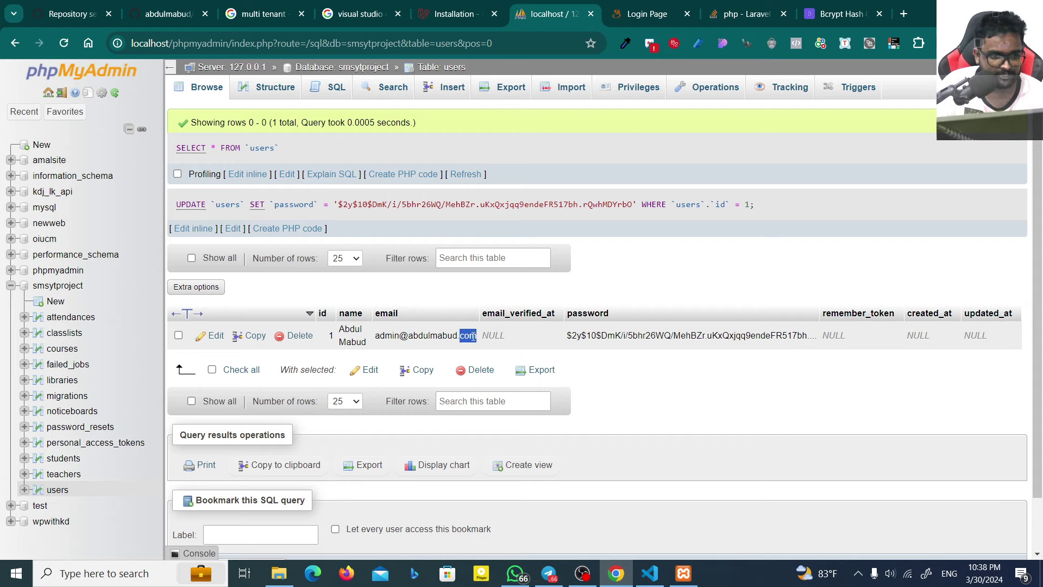
left_click(610, 14)
left_click(554, 4)
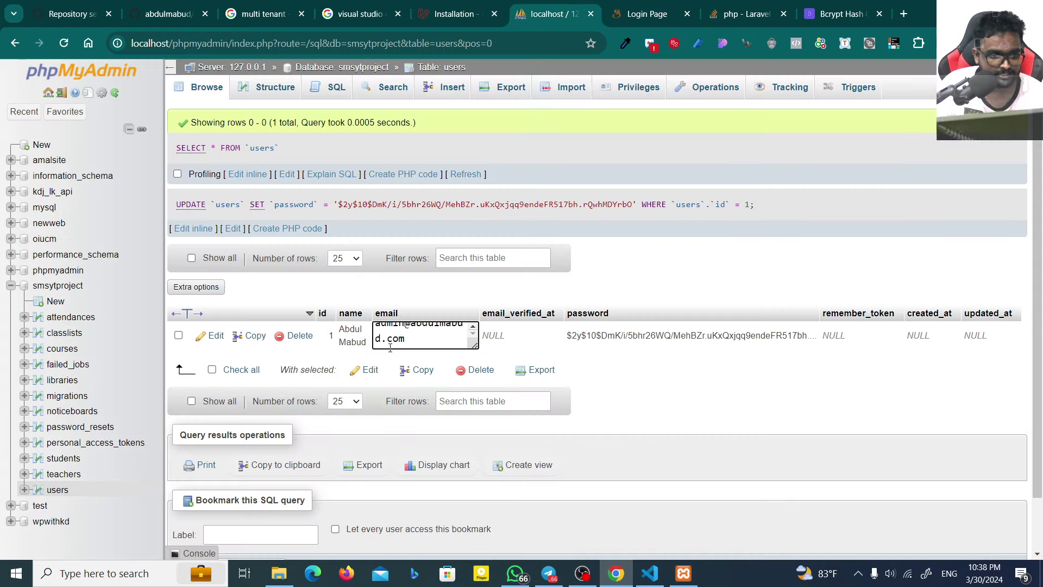
key("ctrl+a")
type("gon")
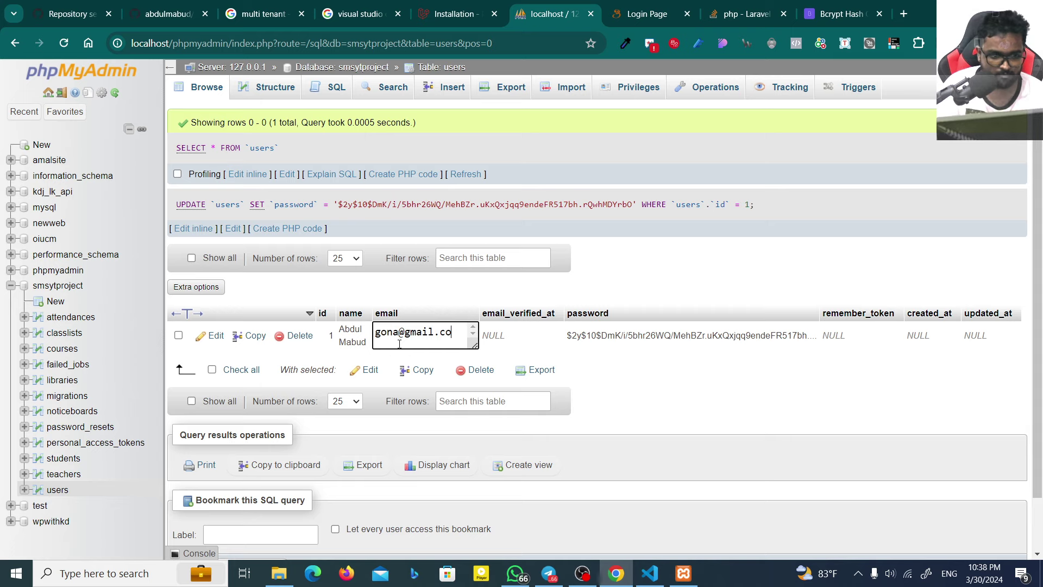
key("ctrl+a")
key("ctrl+c")
key("Return")
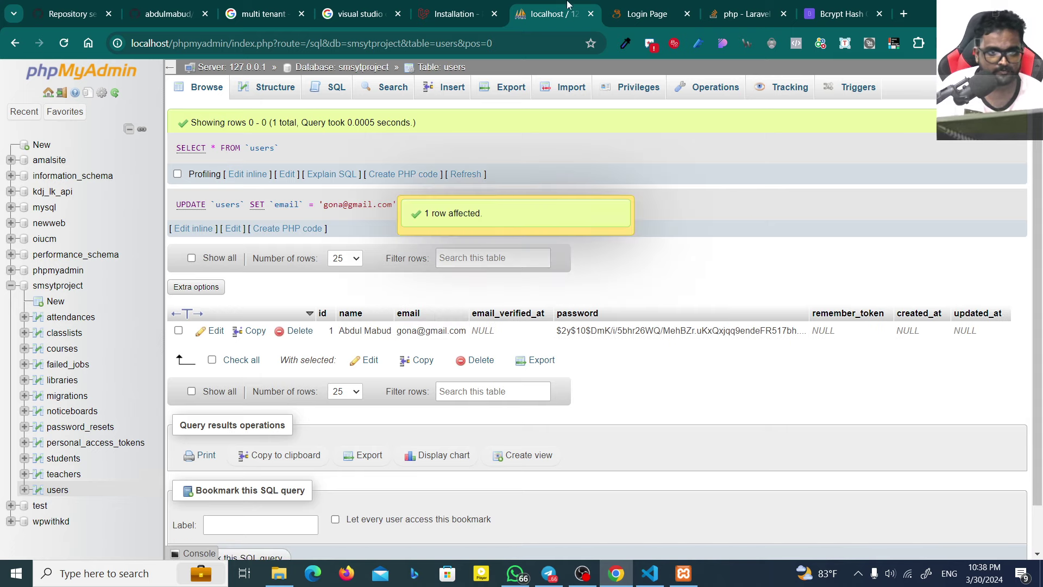
Step: Paste the updated admin e-mail into the site's Sign In form
left_click(646, 13)
key("ctrl+v")
left_click(450, 235)
Step: Enter the admin password in the Sign In form
type("1")
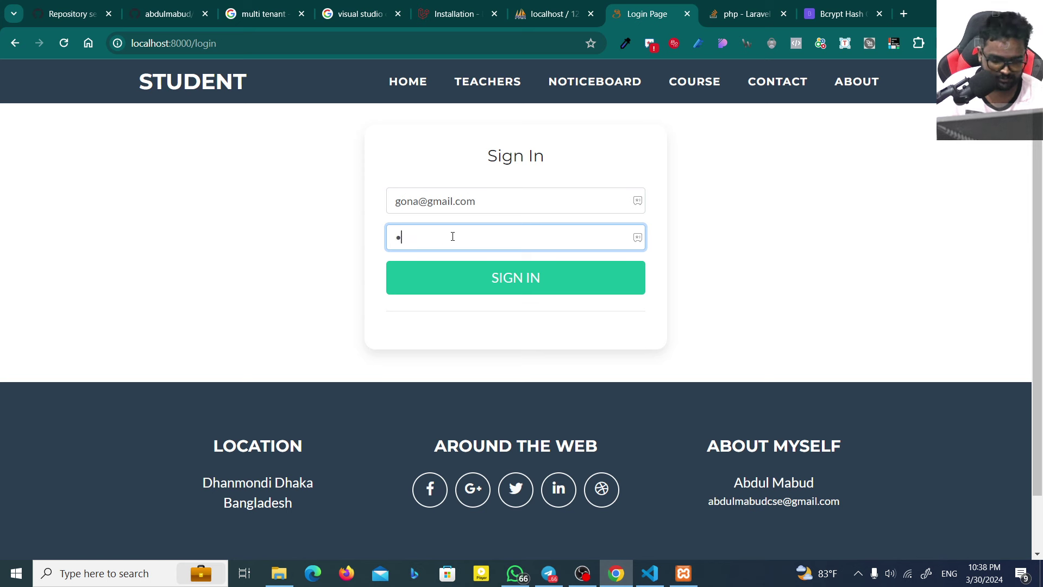
key("ctrl+a")
type("123")
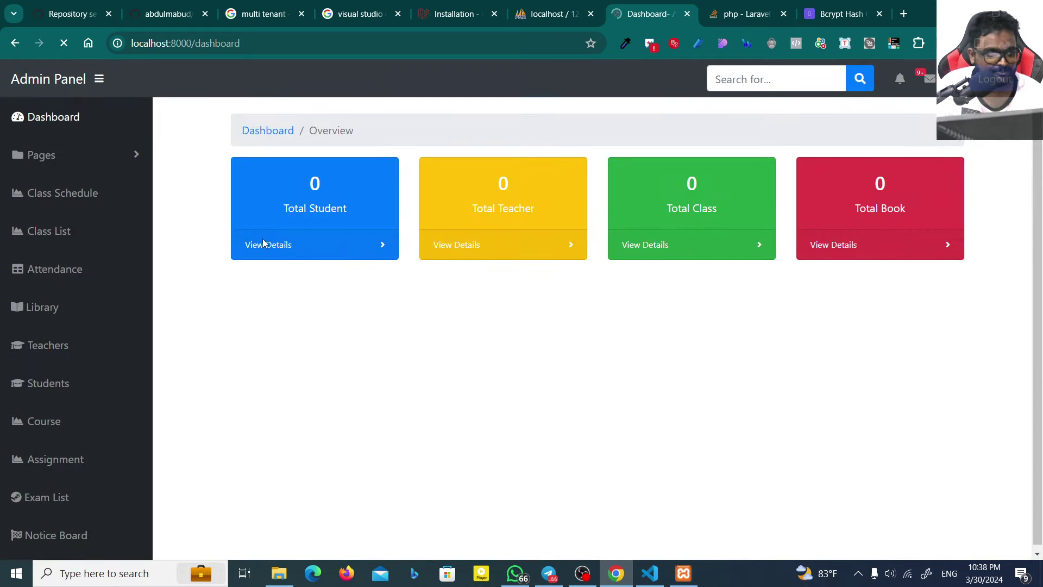
Step: Close the Laravel and bcrypt tabs and open Class Schedule's empty Class List
left_click(783, 15)
left_click(783, 14)
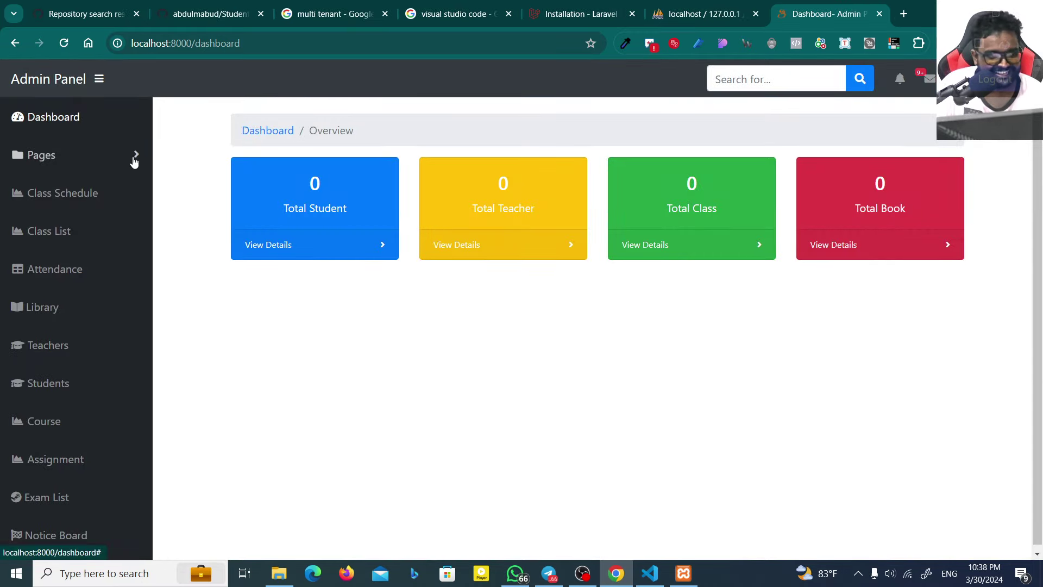
left_click(98, 167)
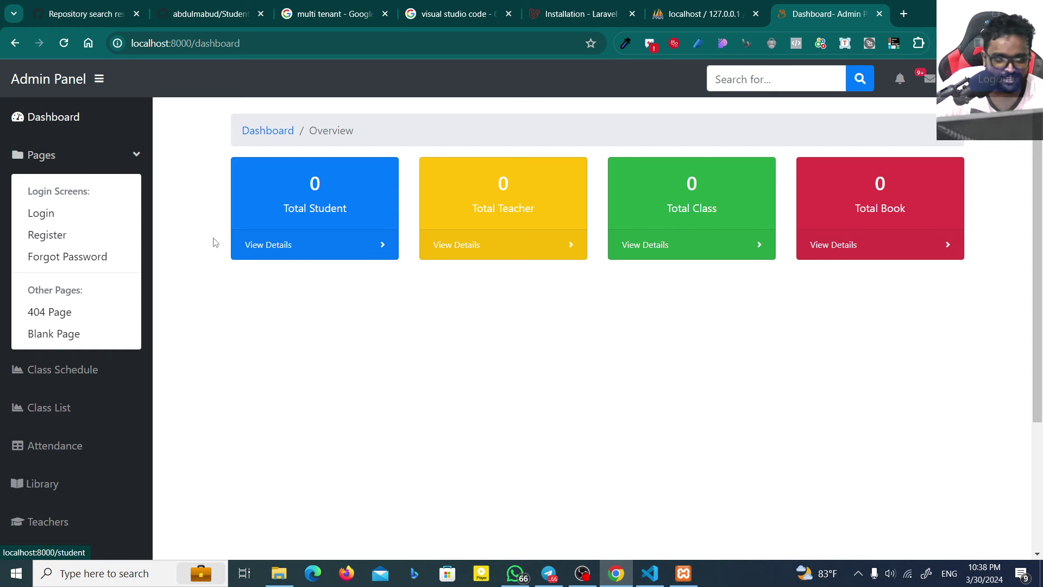
left_click(91, 165)
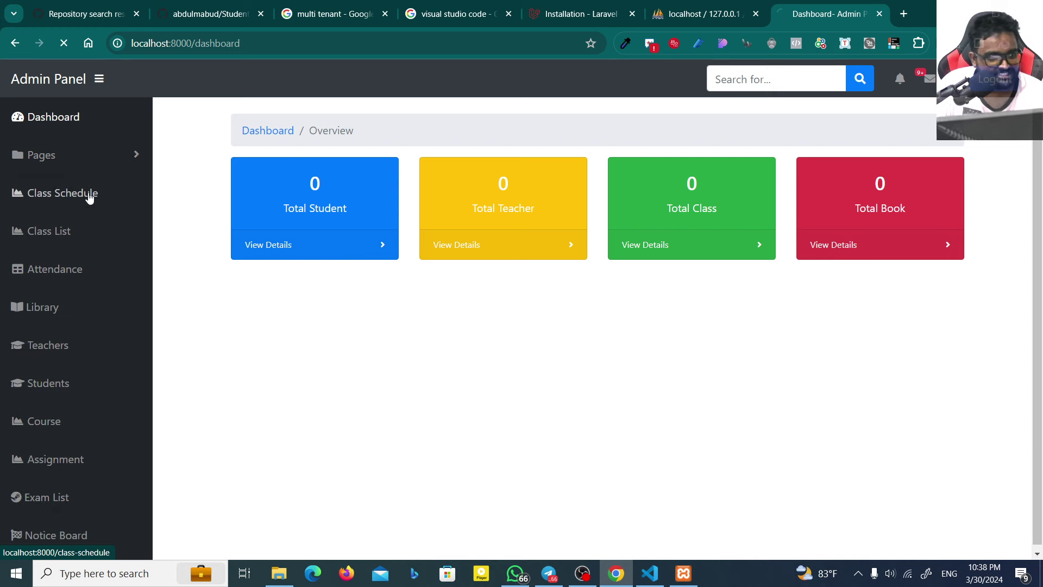
left_click(88, 193)
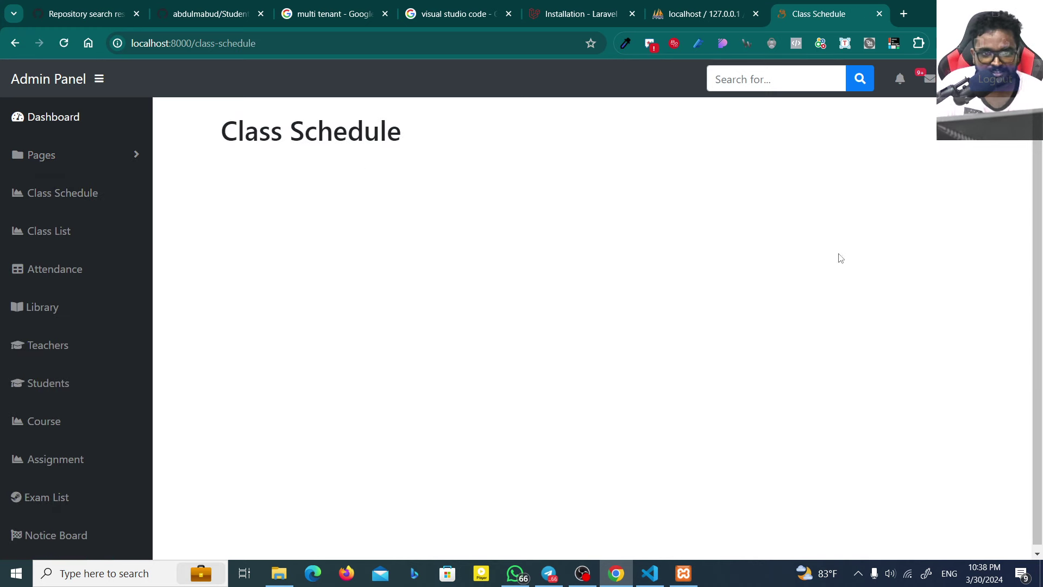
left_click(96, 239)
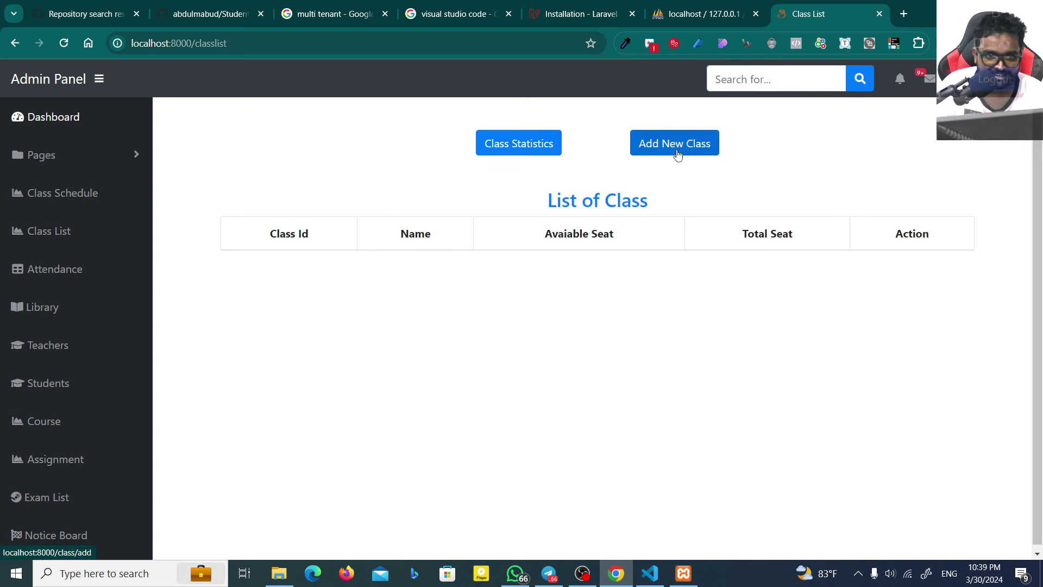
Step: Add a published Grade 10 class with 10 seats
left_click(675, 153)
left_click(578, 177)
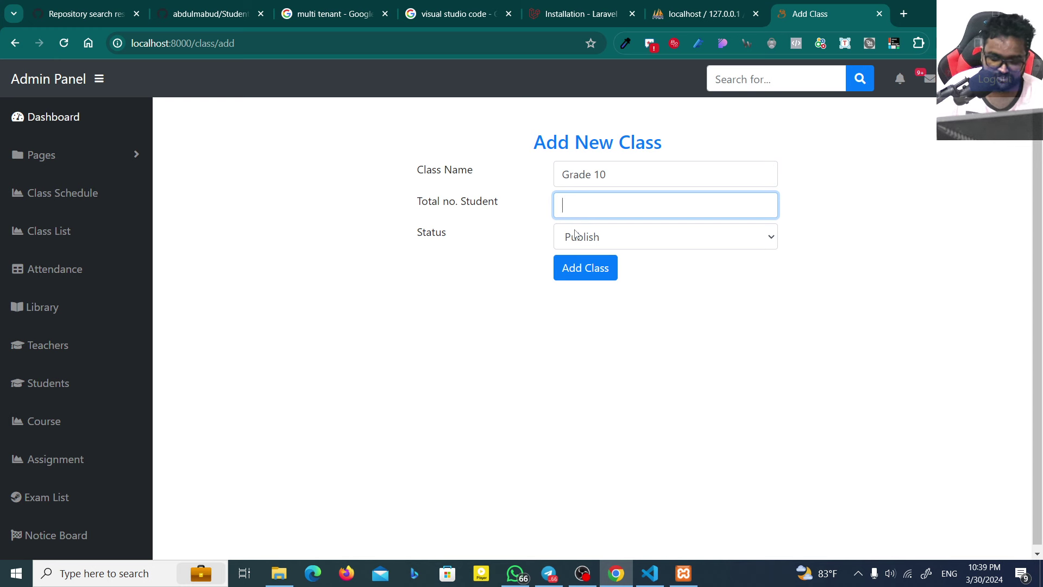
left_click(590, 257)
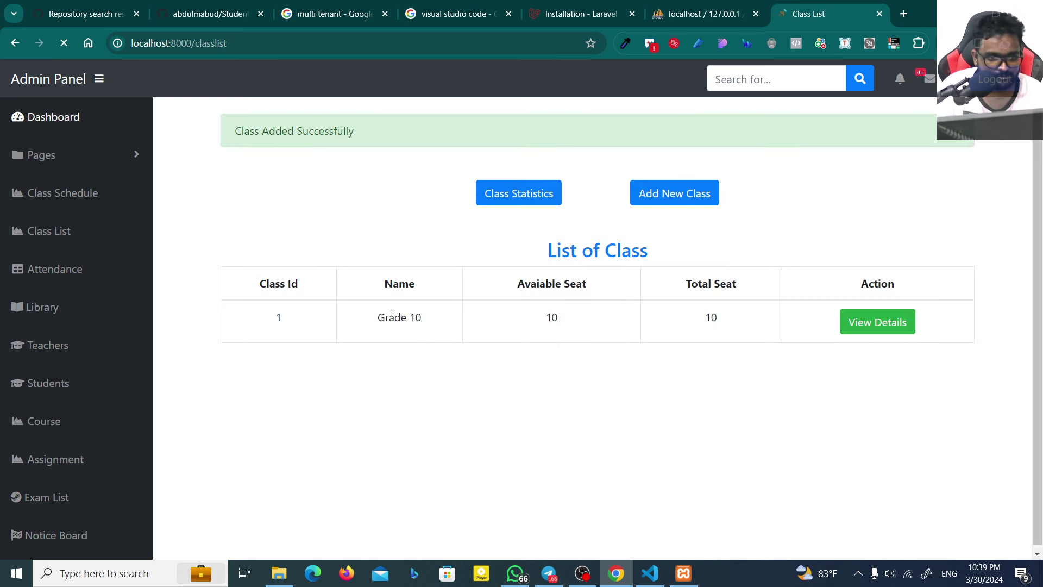
Step: Check the Grade 10 class statistics and details showing 10 total seats
left_click_drag(391, 313, 516, 217)
left_click(497, 200)
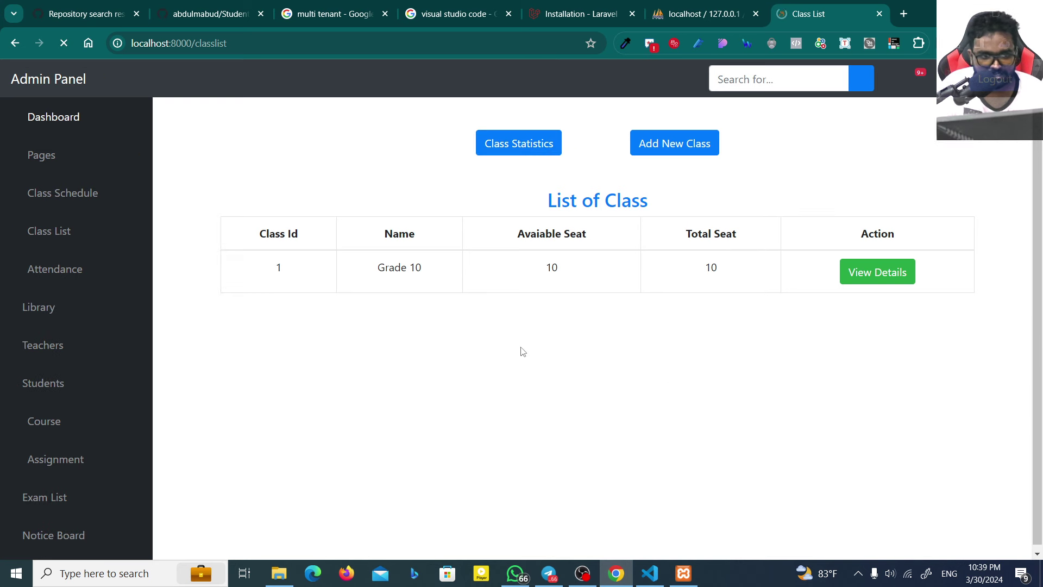
left_click(875, 272)
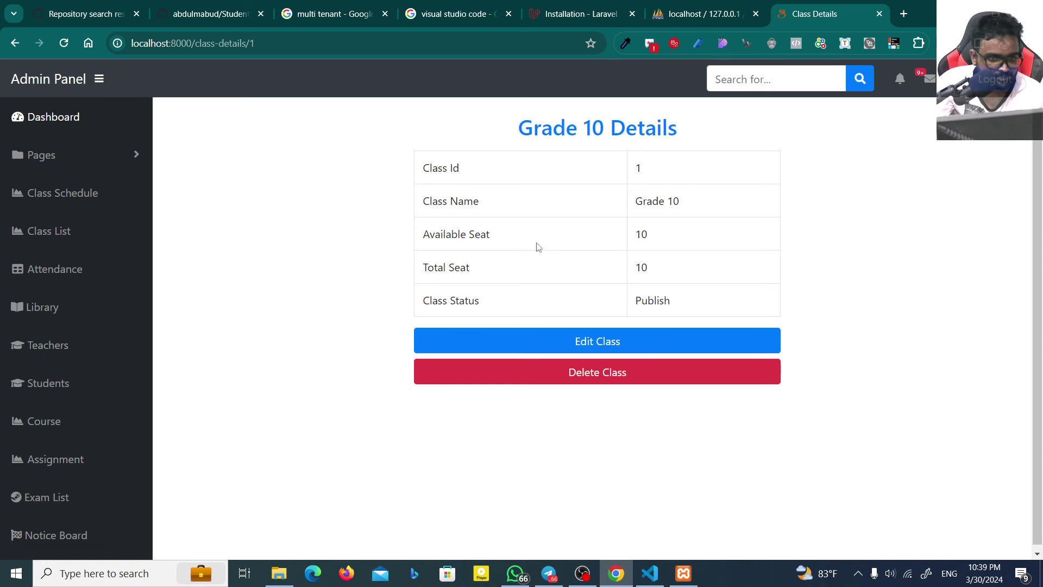
double_click(665, 264)
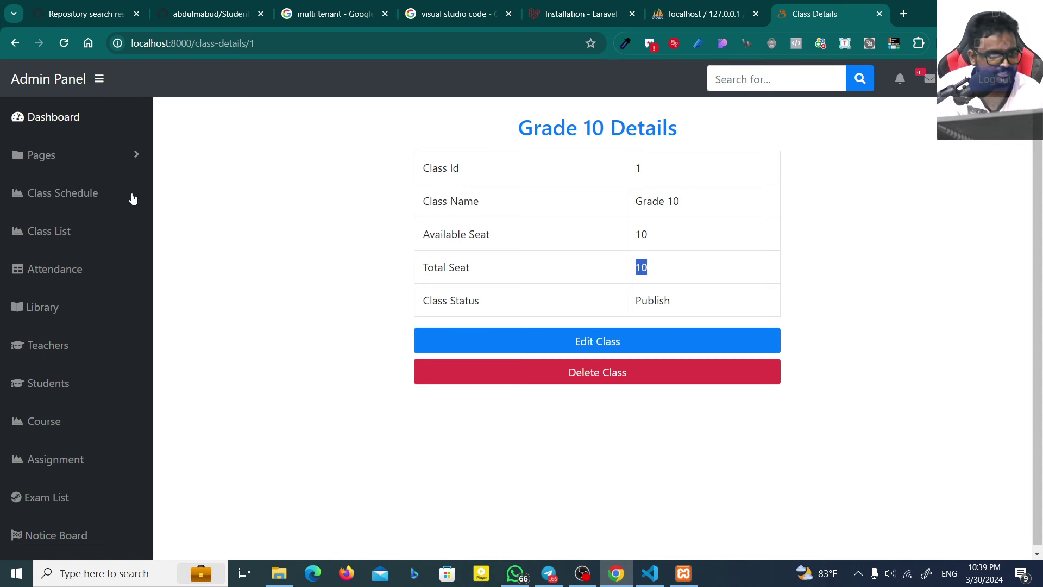
left_click(82, 277)
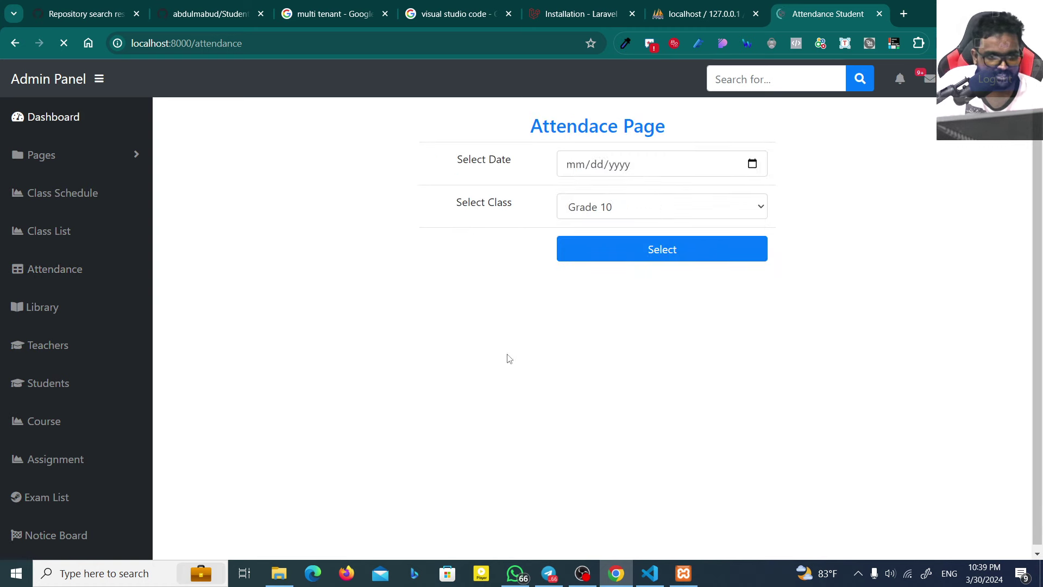
Step: Confirm Grade 10 is offered as the attendance class
left_click(647, 206)
left_click(628, 224)
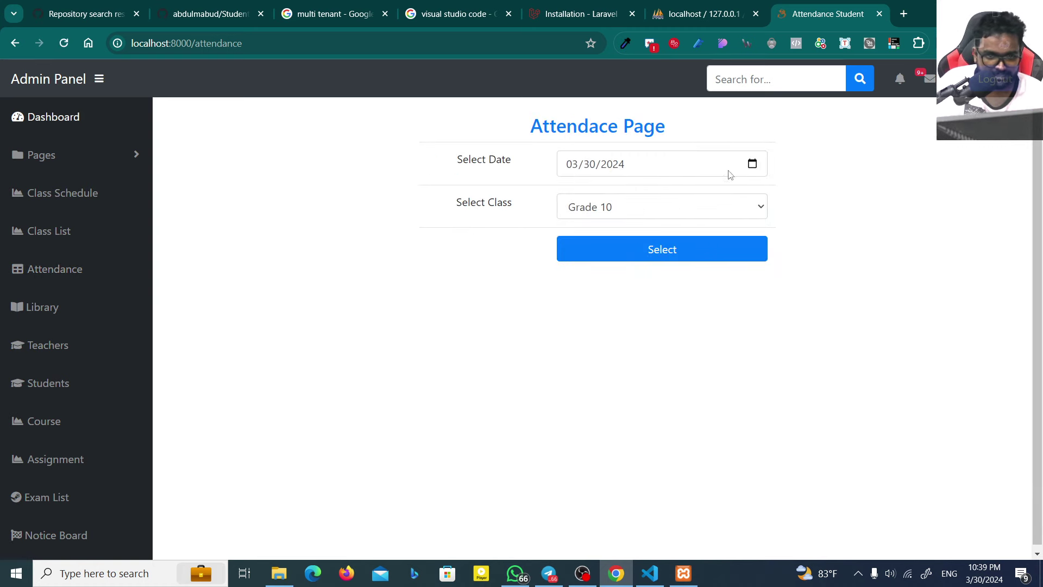
left_click(73, 344)
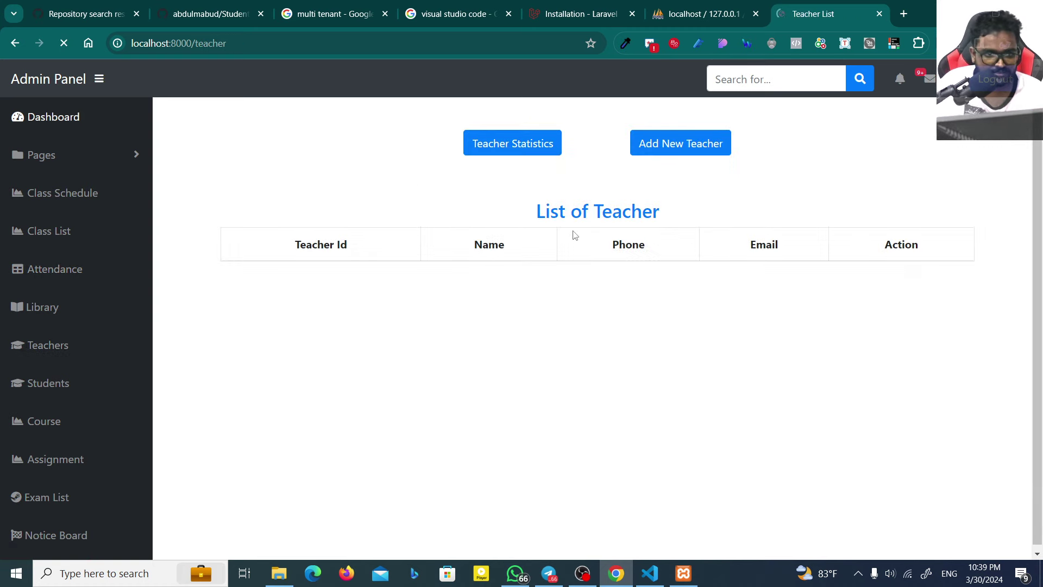
Step: Start a new teacher entry with the teacher's name, phone number and e-mail
left_click(654, 144)
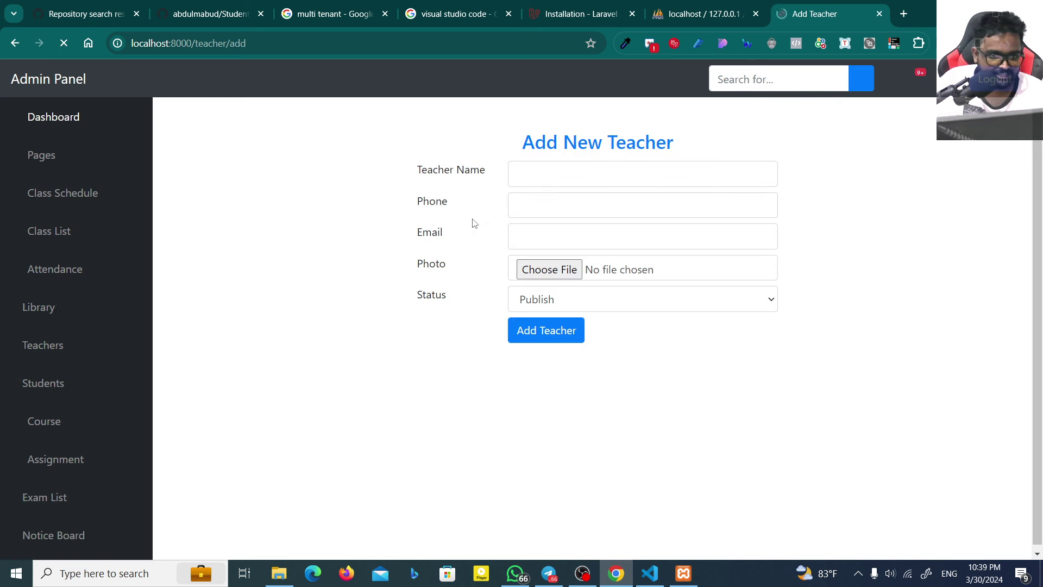
left_click(547, 180)
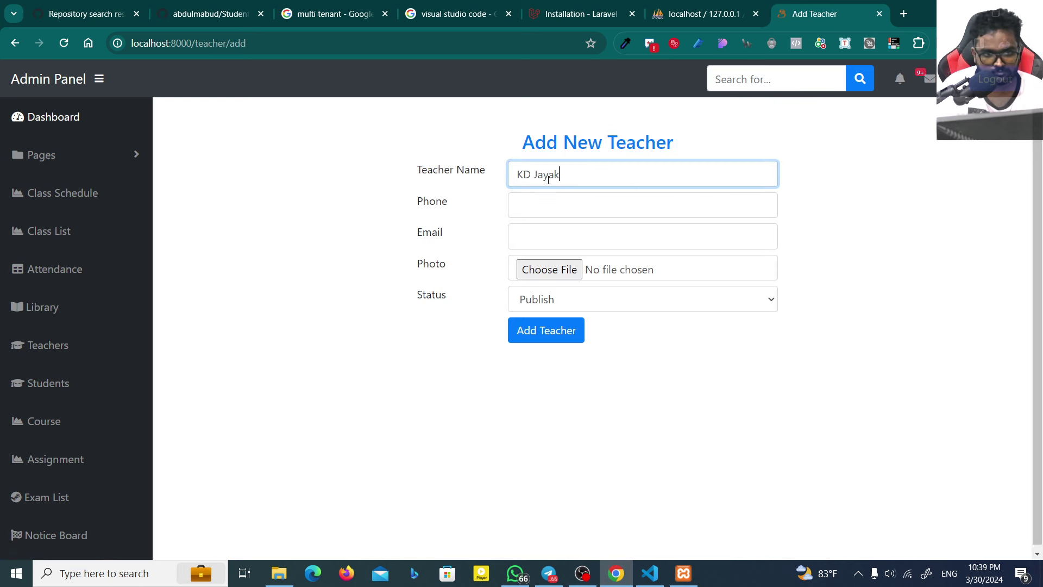
key("Tab")
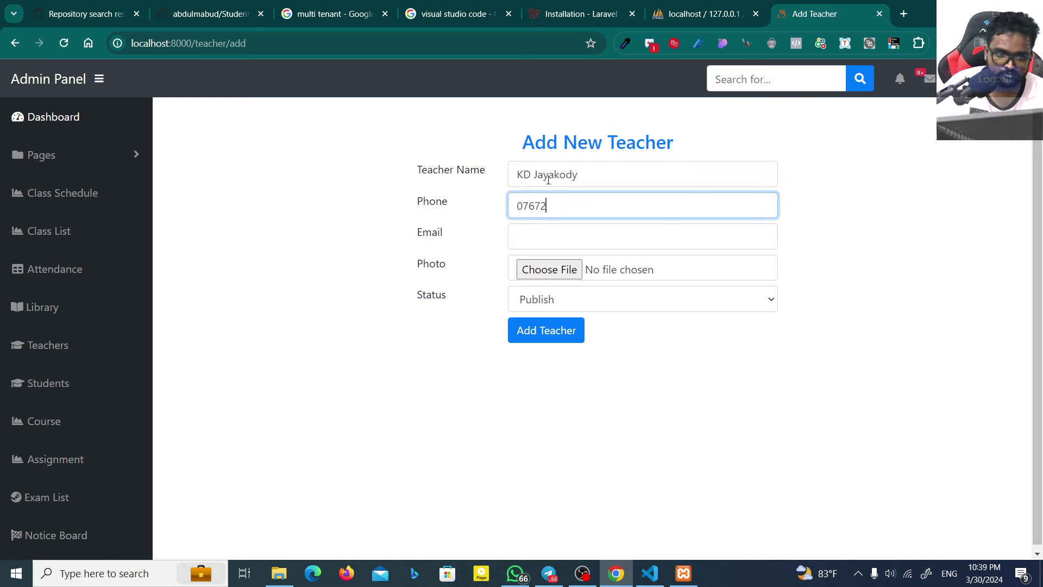
key("Tab")
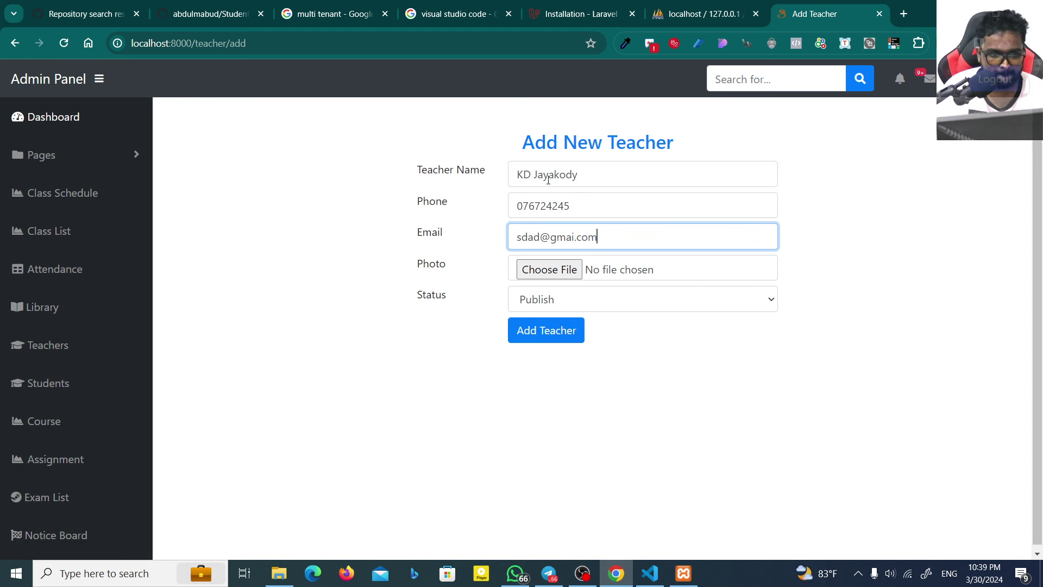
key("Tab")
Step: Attach the AI-Generated-English-Songs image as the photo, save the teacher and view its details
left_click(568, 271)
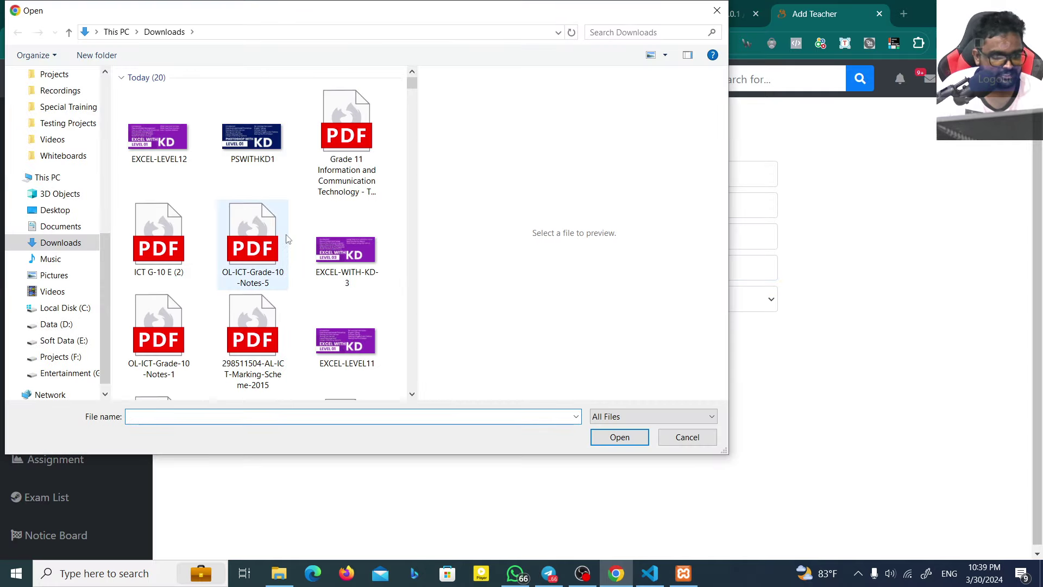
scroll(253, 228, "down", 5)
left_click(262, 323)
double_click(262, 322)
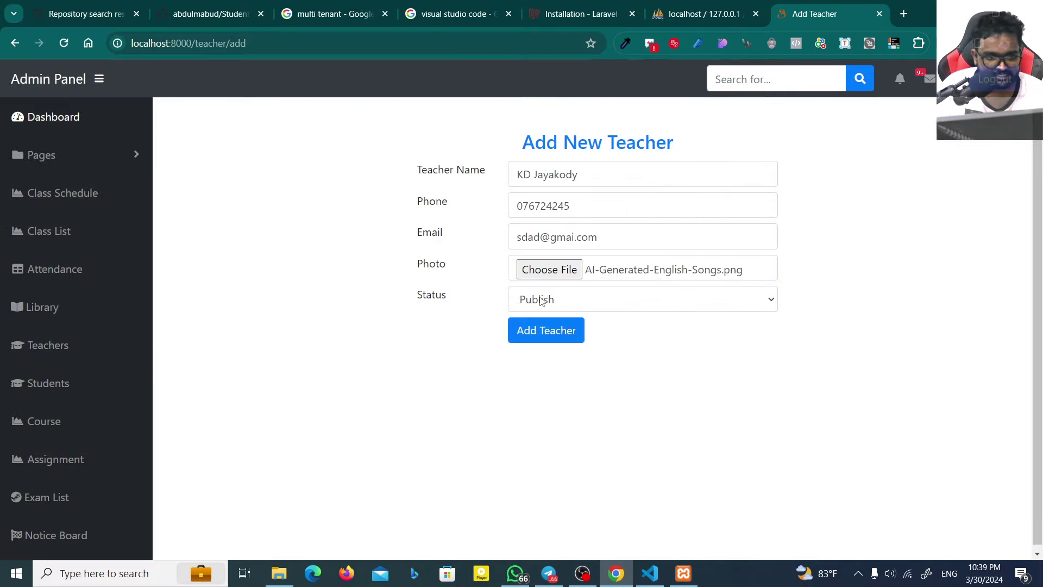
left_click(519, 331)
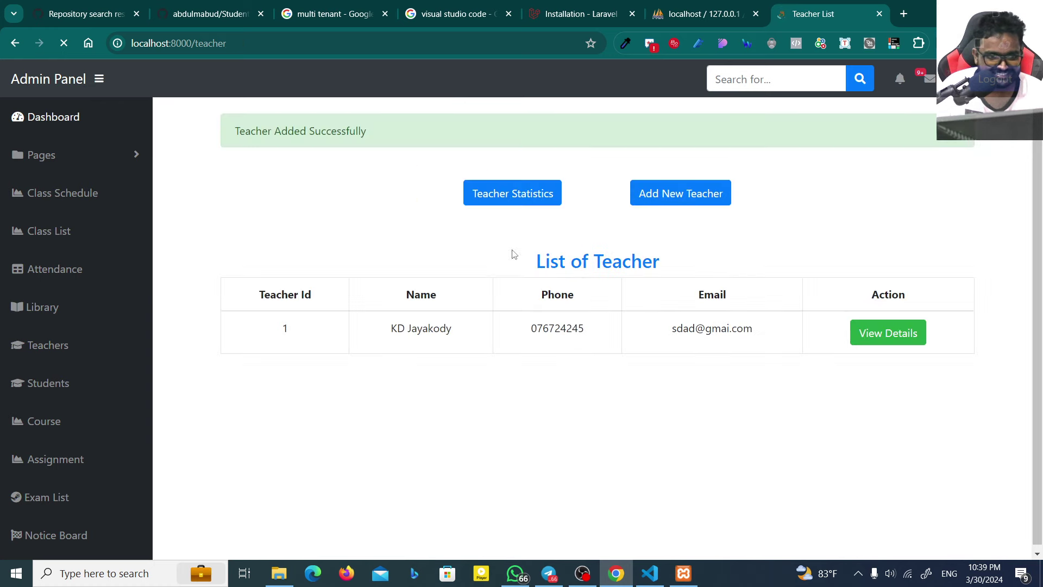
left_click(913, 336)
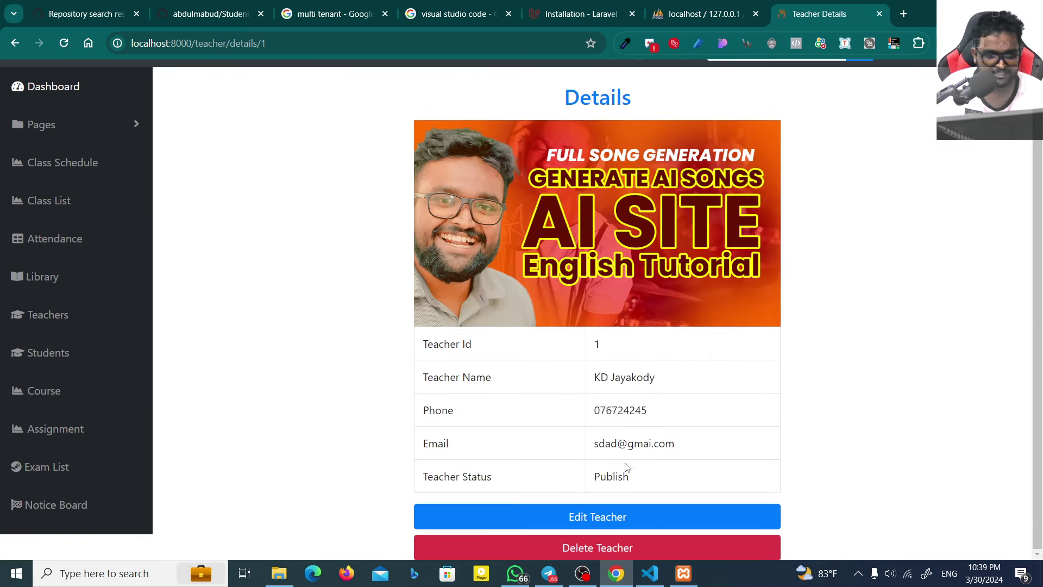
left_click(42, 380)
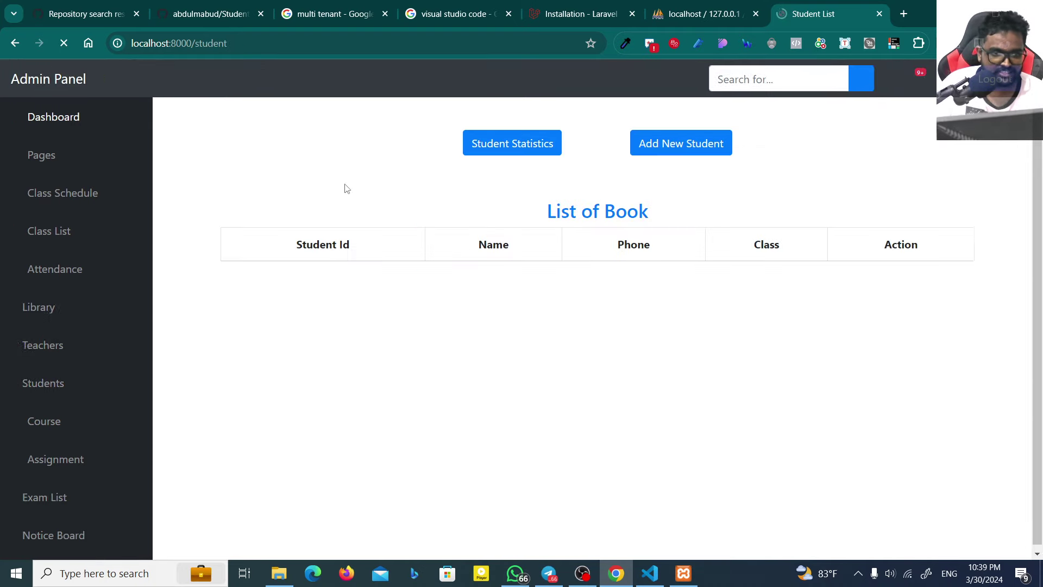
Step: Start a student admission with the student's name, phone and birth date March 21, 2024
left_click(488, 153)
left_click(660, 145)
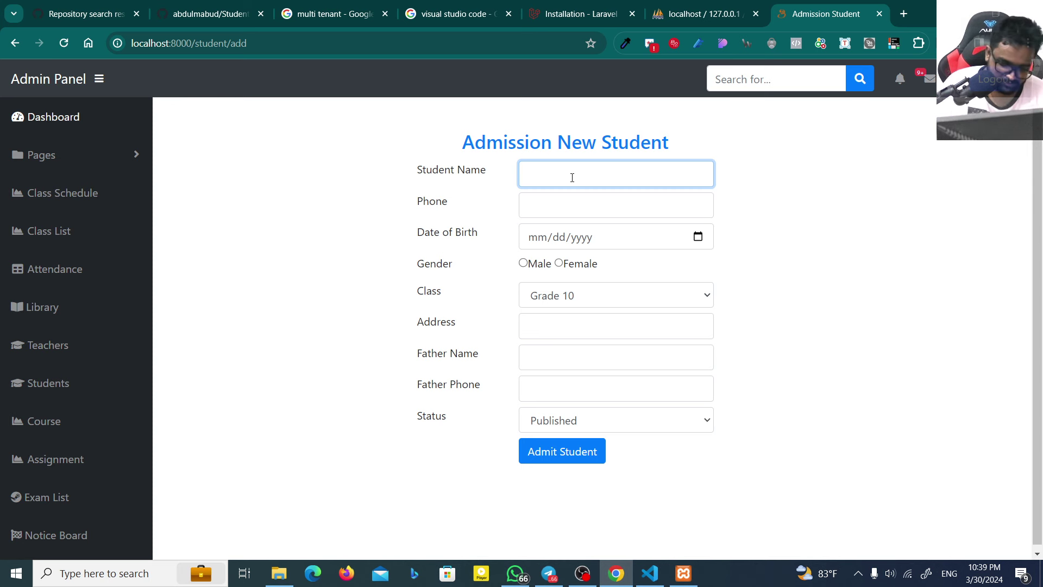
type("ta")
key("Tab")
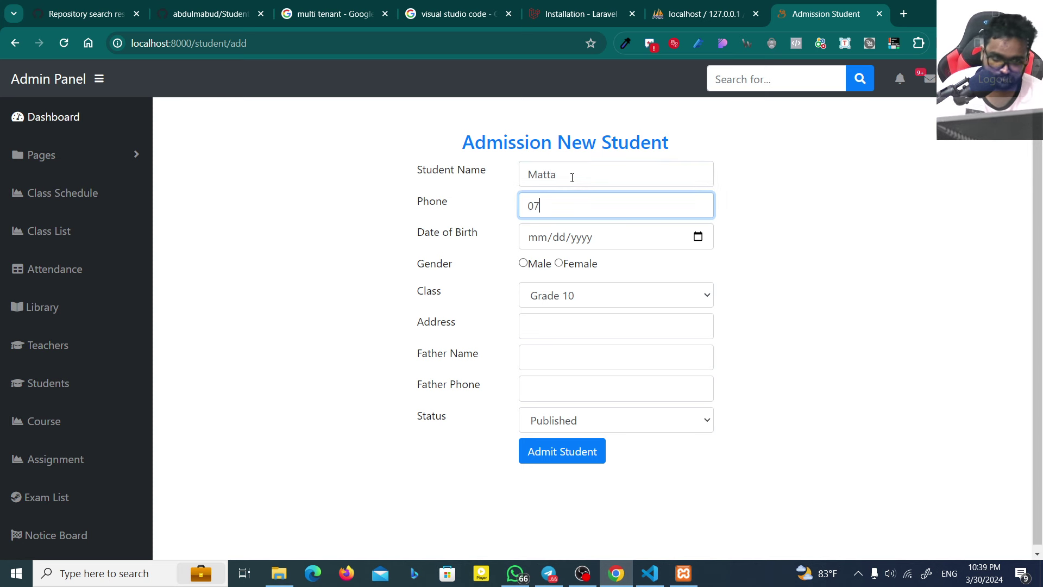
key("Tab")
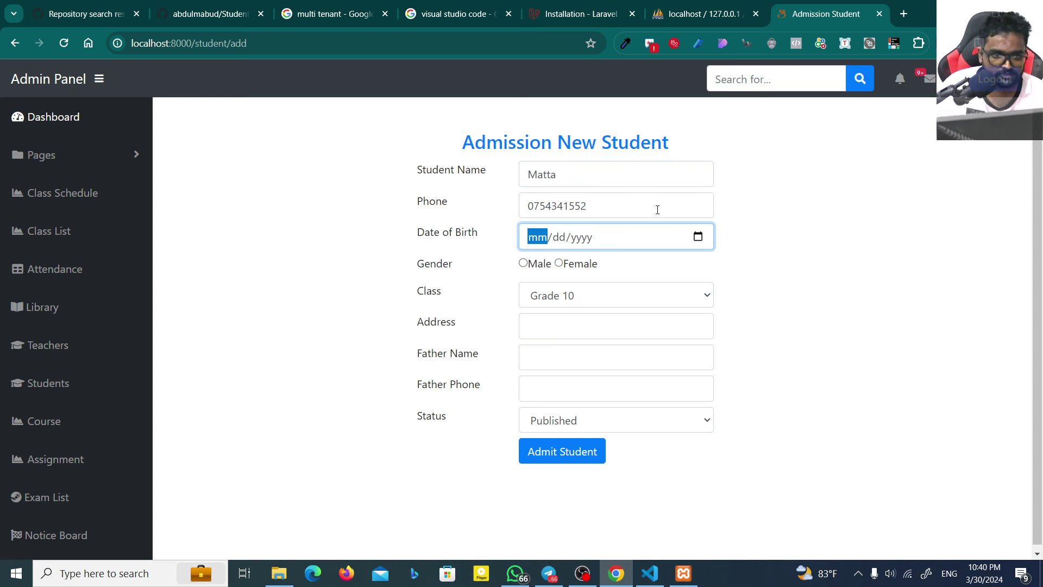
left_click(699, 242)
left_click(610, 367)
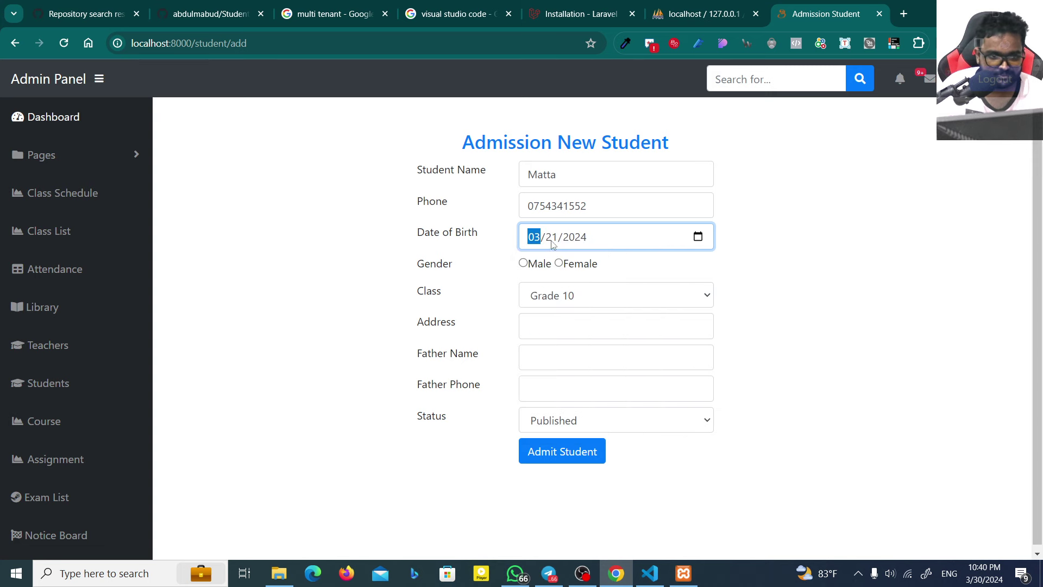
Step: Set gender Male, class Grade 10, the address and father's details, then admit the student
left_click(523, 264)
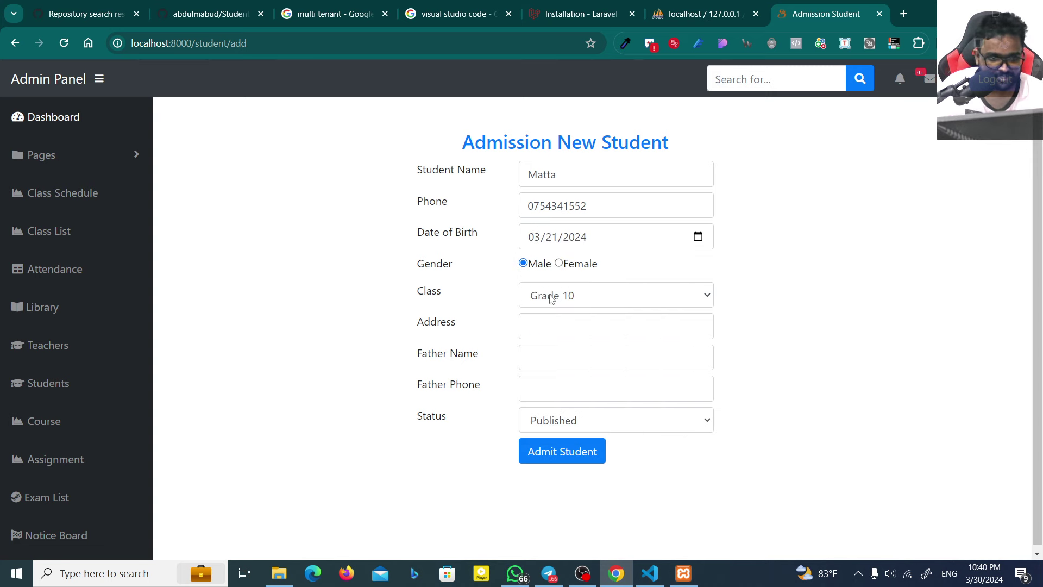
left_click(606, 292)
left_click(579, 313)
left_click(576, 324)
type("asdas das")
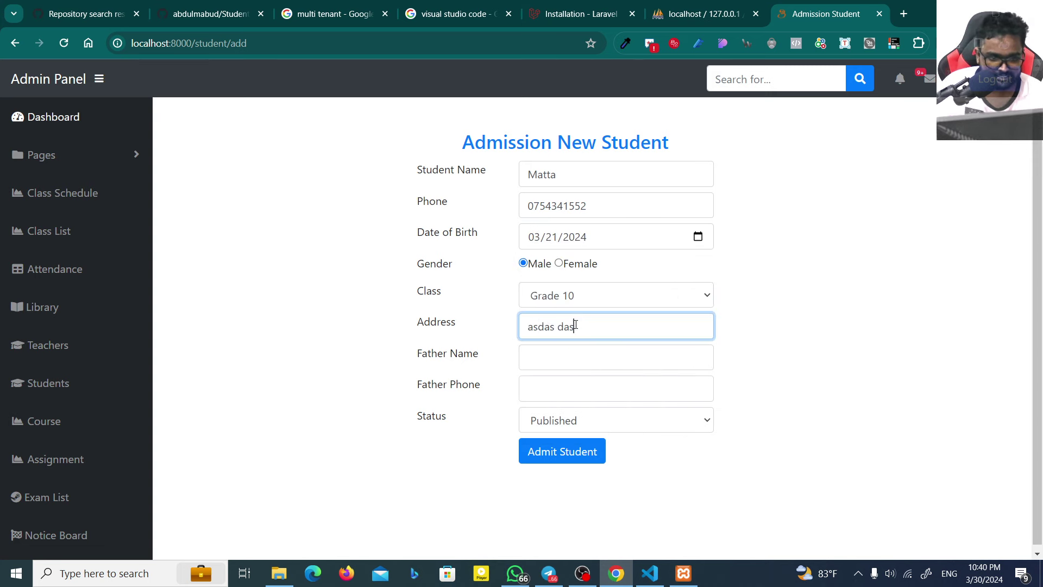
type("dasda")
left_click(552, 353)
type("ASDASDJH")
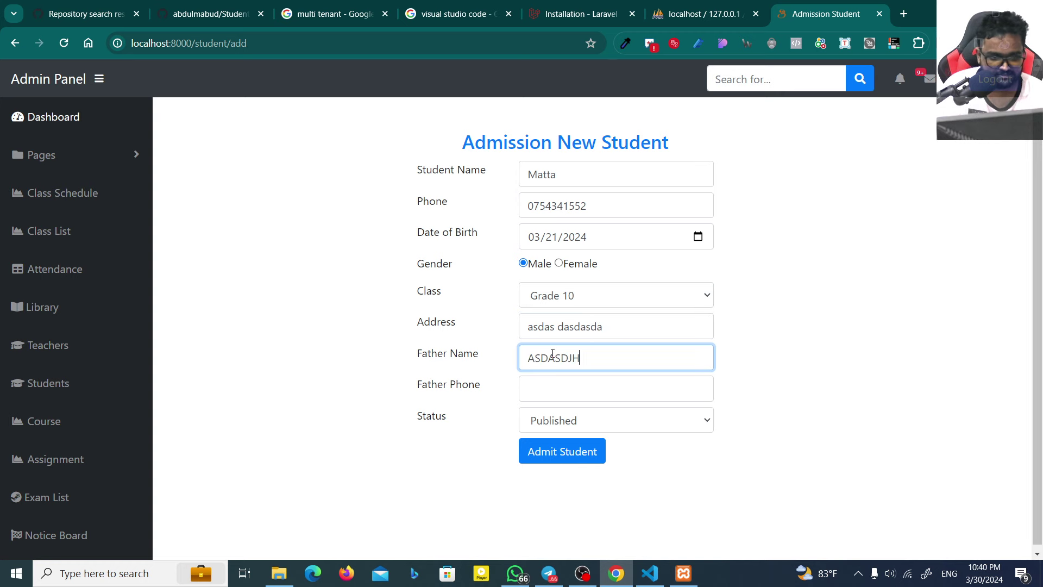
type("DJ")
key("Tab")
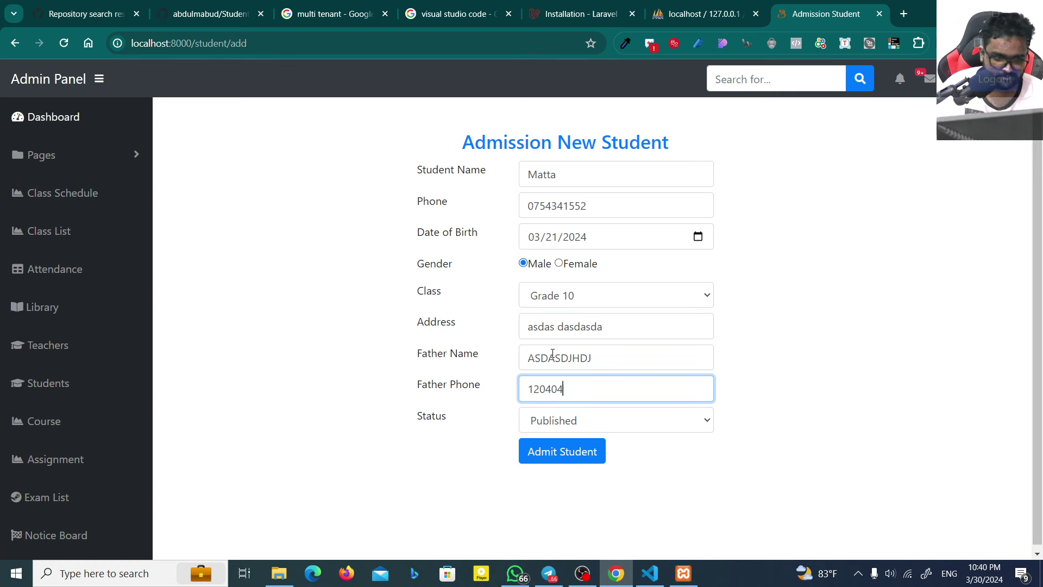
left_click(542, 450)
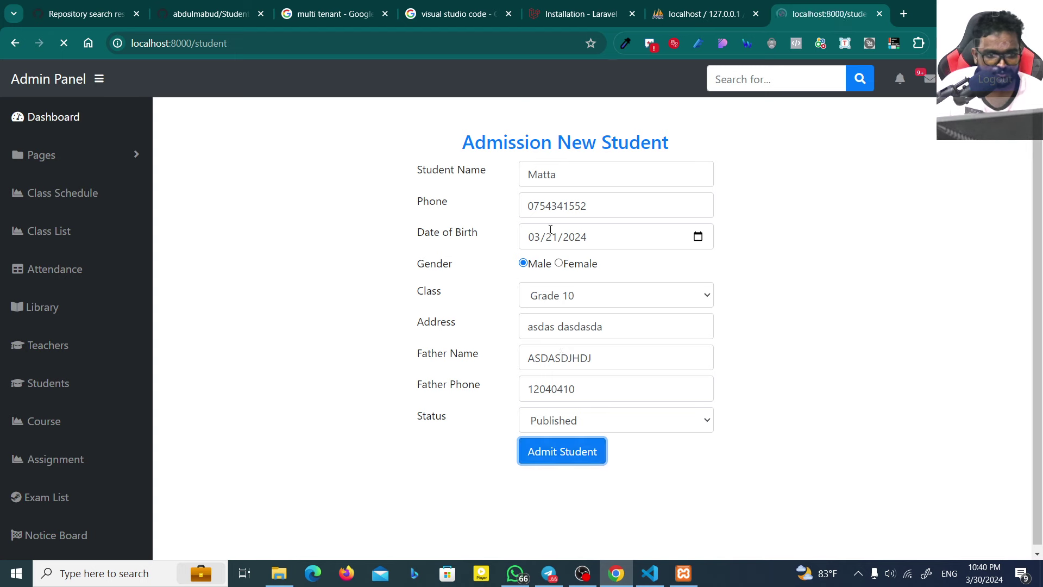
left_click(522, 197)
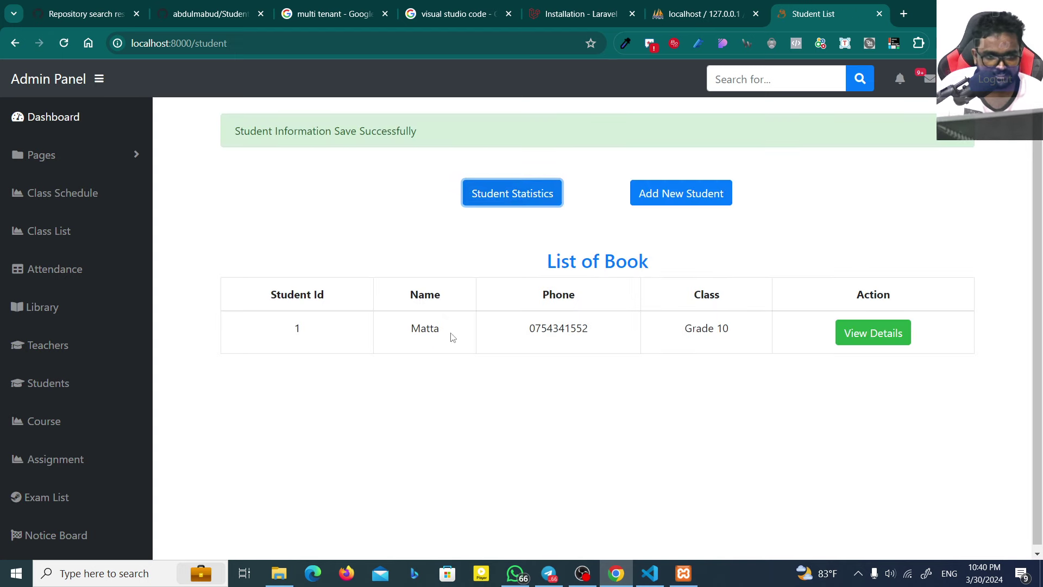
left_click_drag(573, 311, 802, 323)
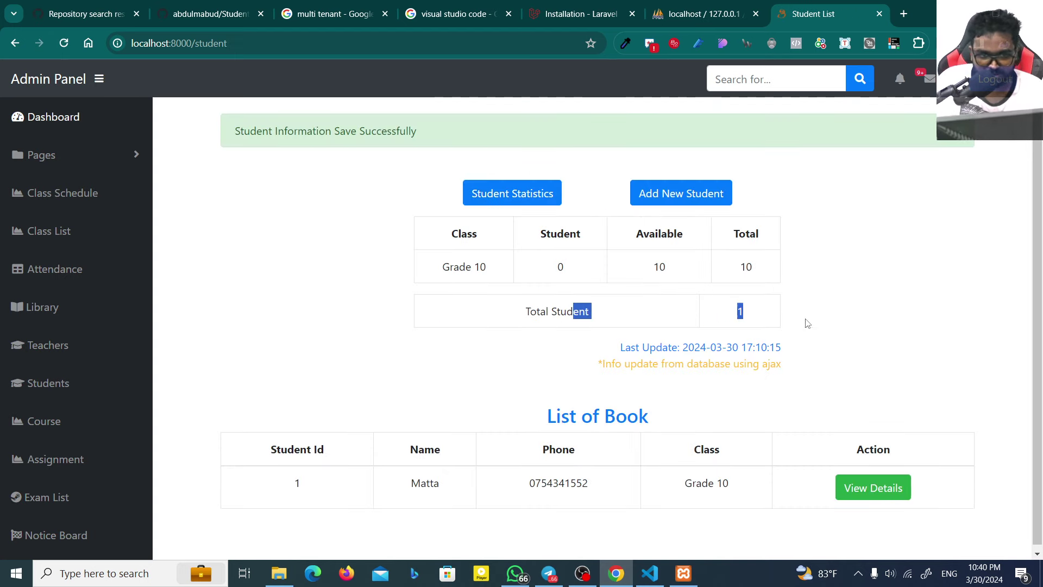
left_click(770, 313)
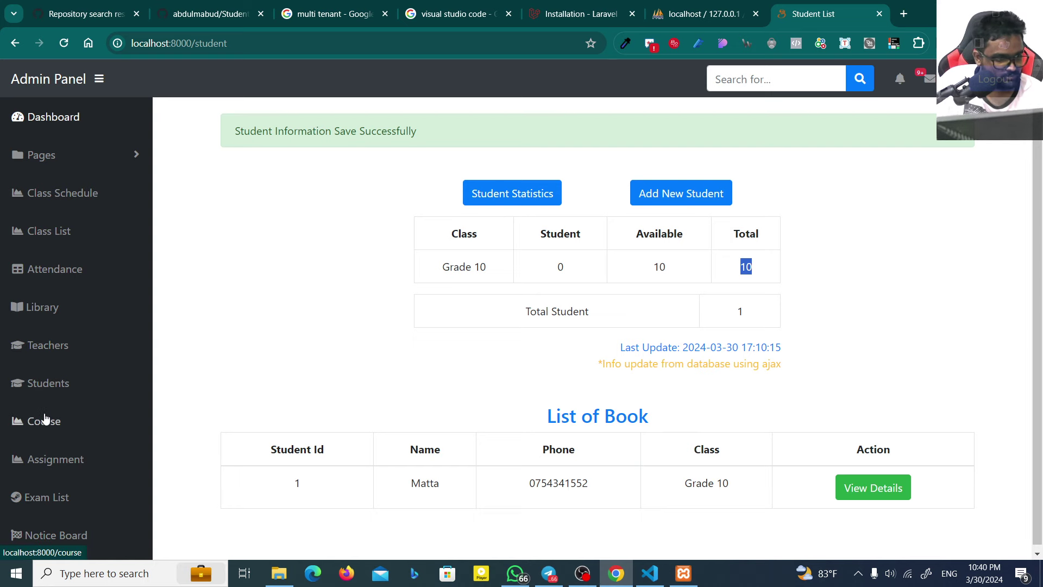
left_click(52, 229)
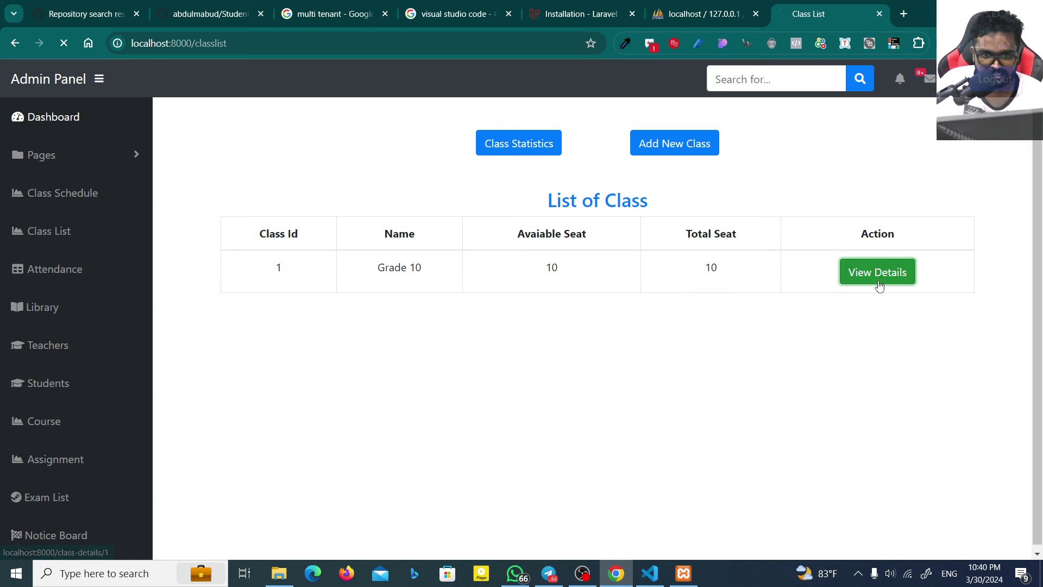
left_click(877, 280)
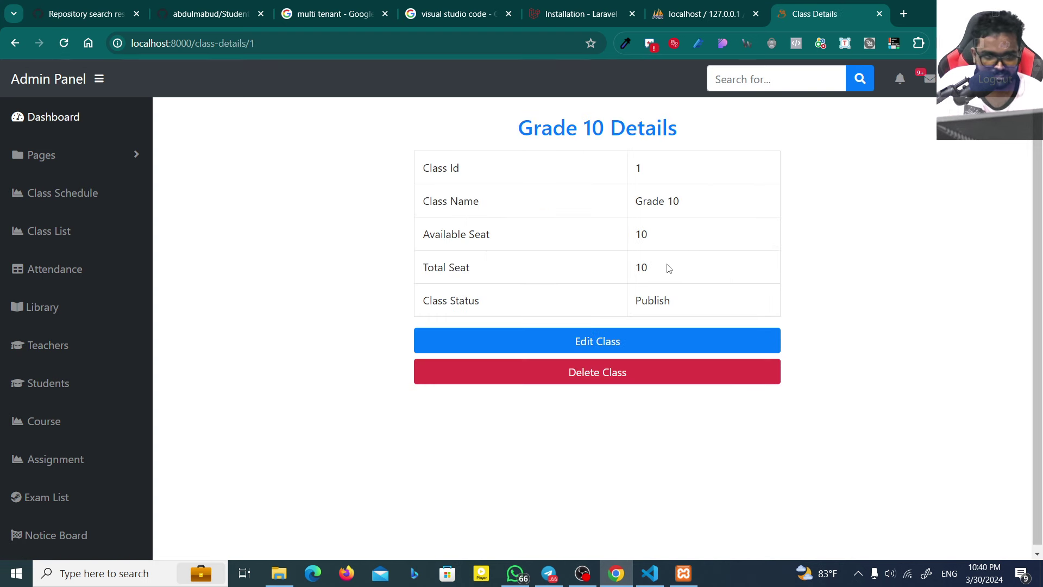
left_click_drag(665, 268, 600, 245)
left_click(676, 263)
double_click(659, 269)
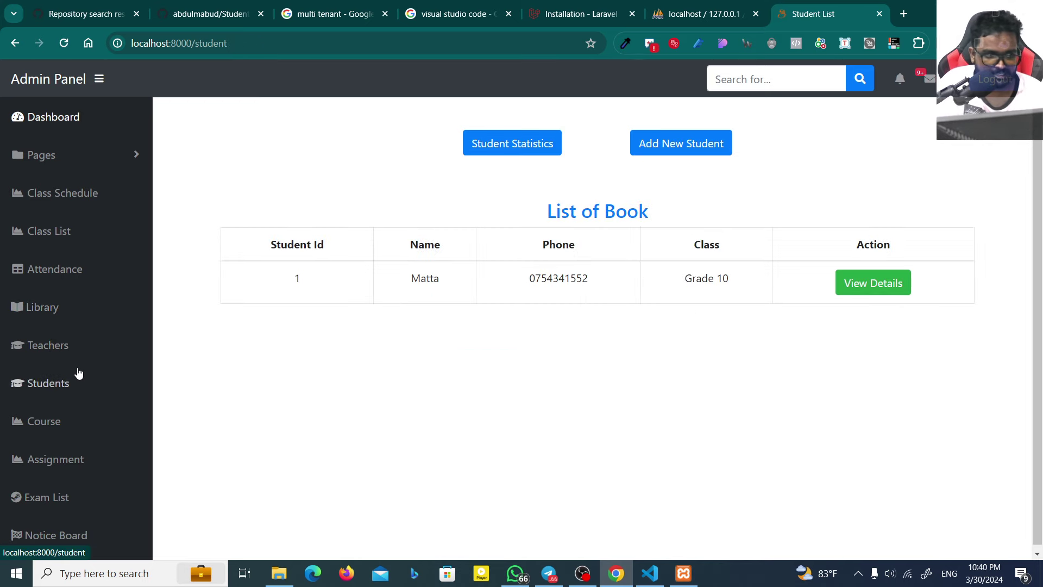
scroll(73, 391, "down", 1)
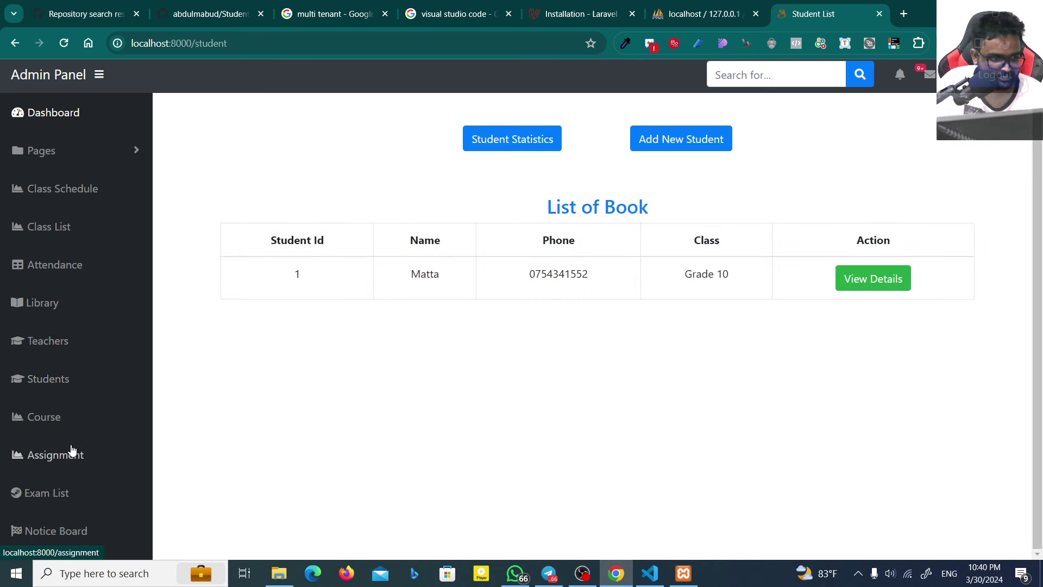
Step: Create the course ICT L1 with description ADSDASD, then return to the Student List
left_click(46, 420)
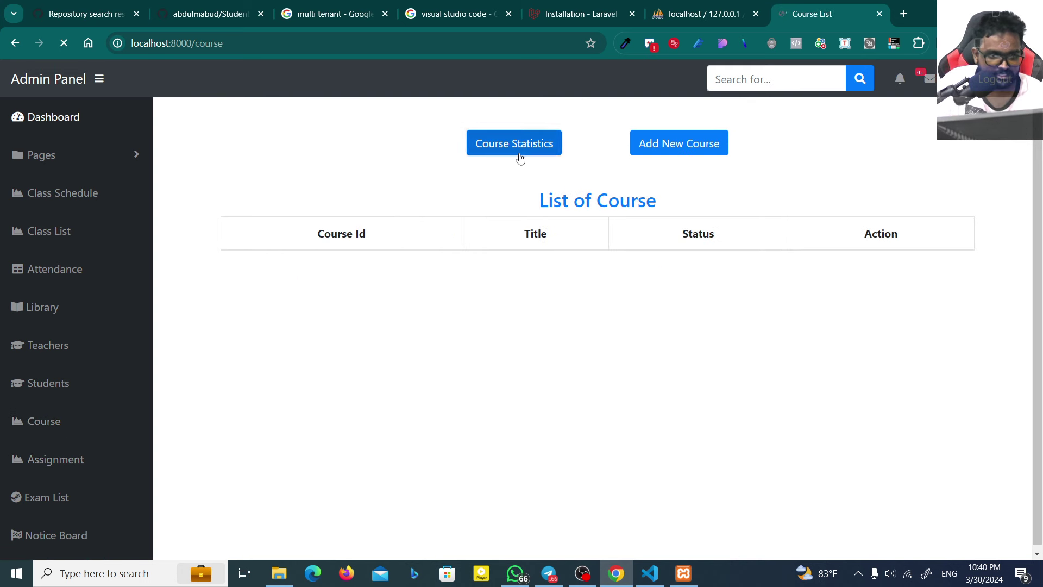
left_click(682, 155)
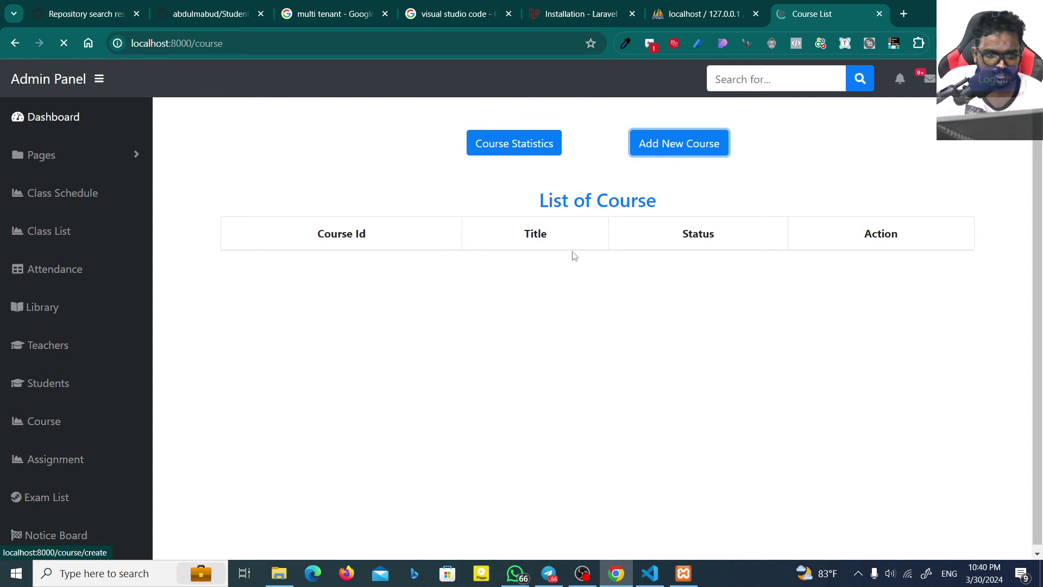
left_click(589, 175)
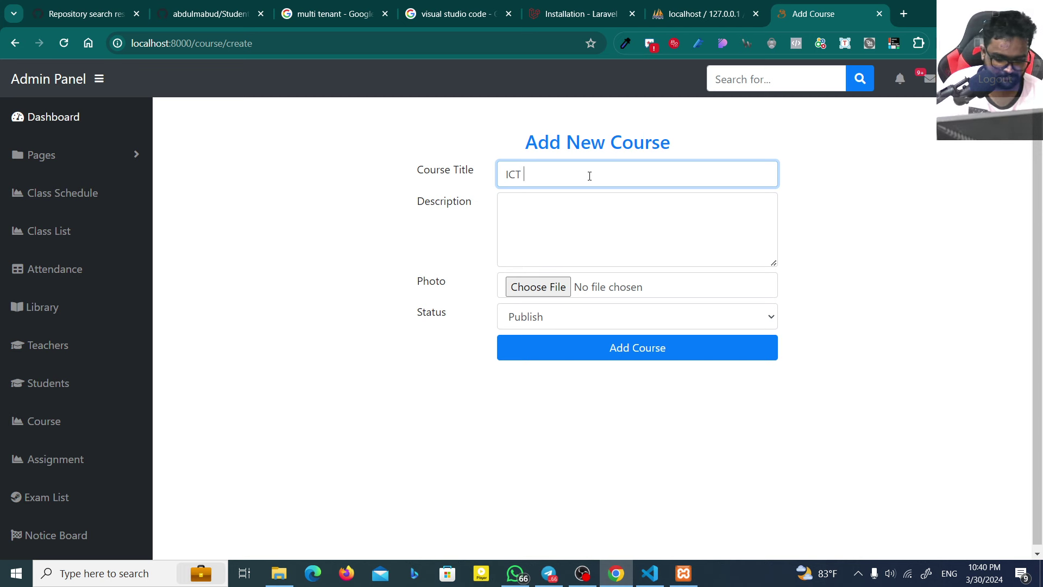
type("ICT L1")
key("Tab")
type("ADSDASD")
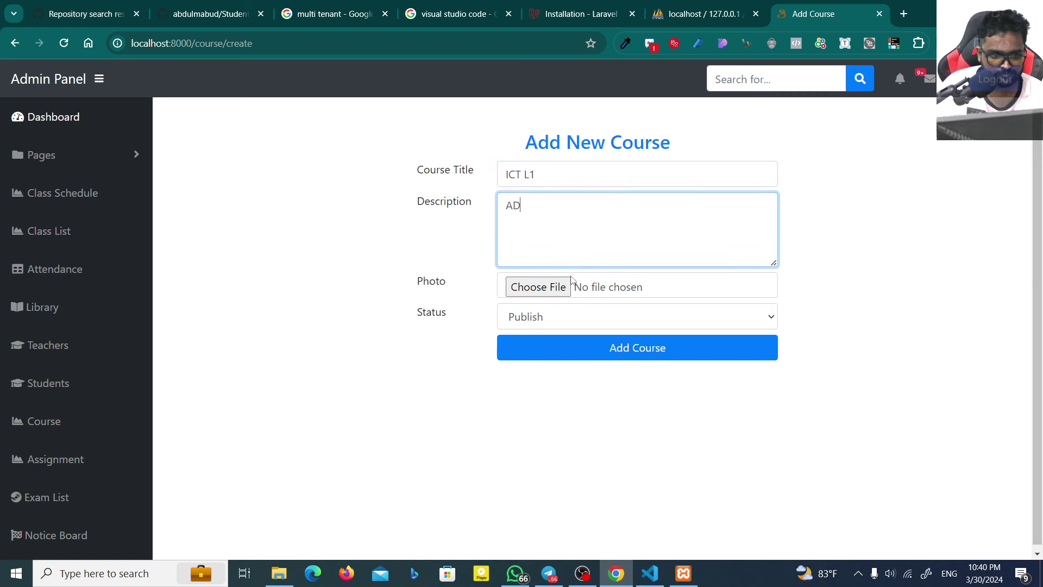
left_click(581, 357)
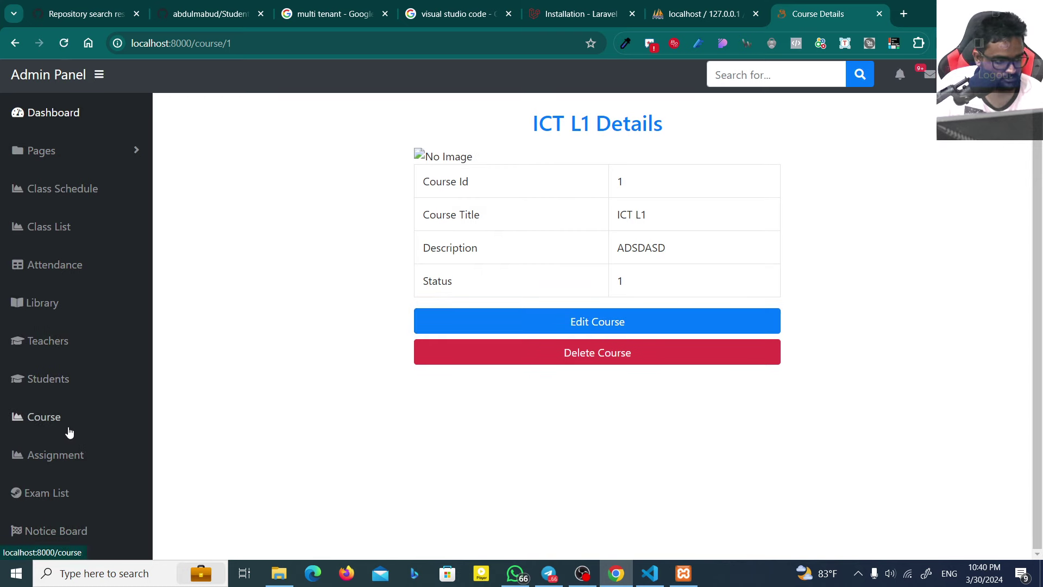
left_click(27, 383)
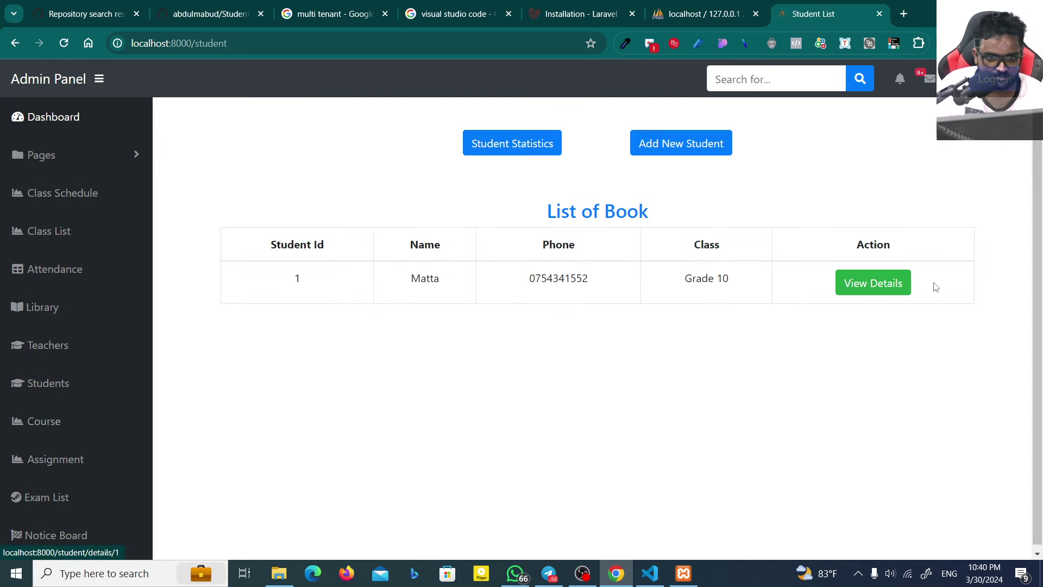
Step: Open Student Id 1's details and inspect the Division by zero error page
left_click(867, 283)
scroll(538, 330, "down", 4)
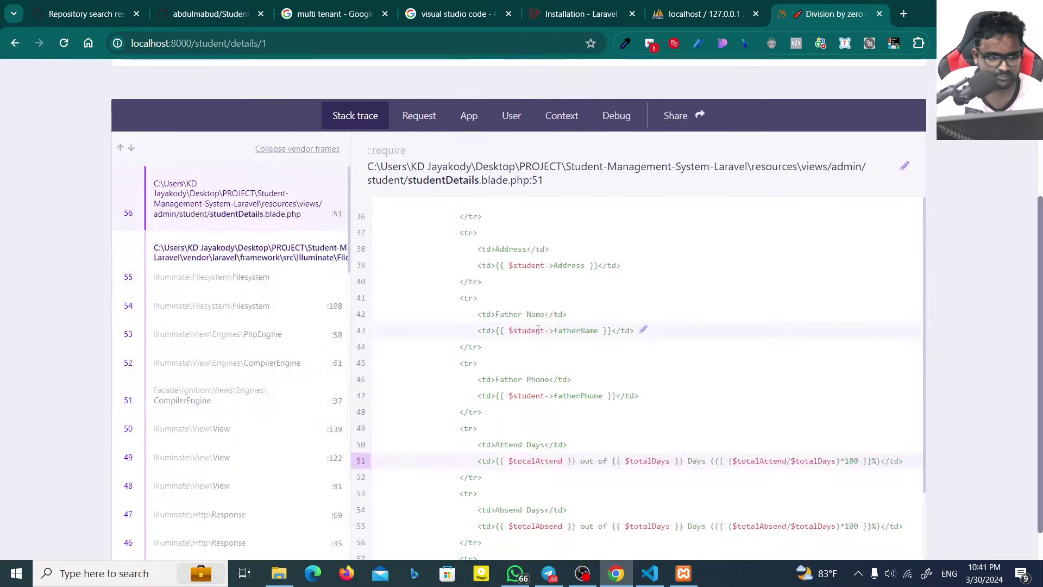
scroll(537, 331, "up", 4)
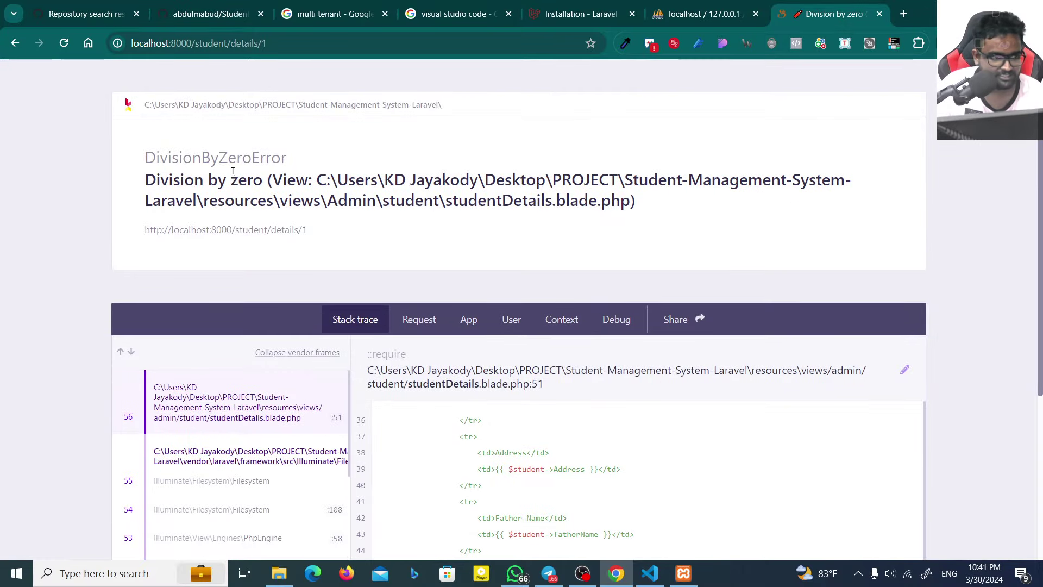
left_click_drag(161, 180, 459, 184)
scroll(440, 296, "down", 5)
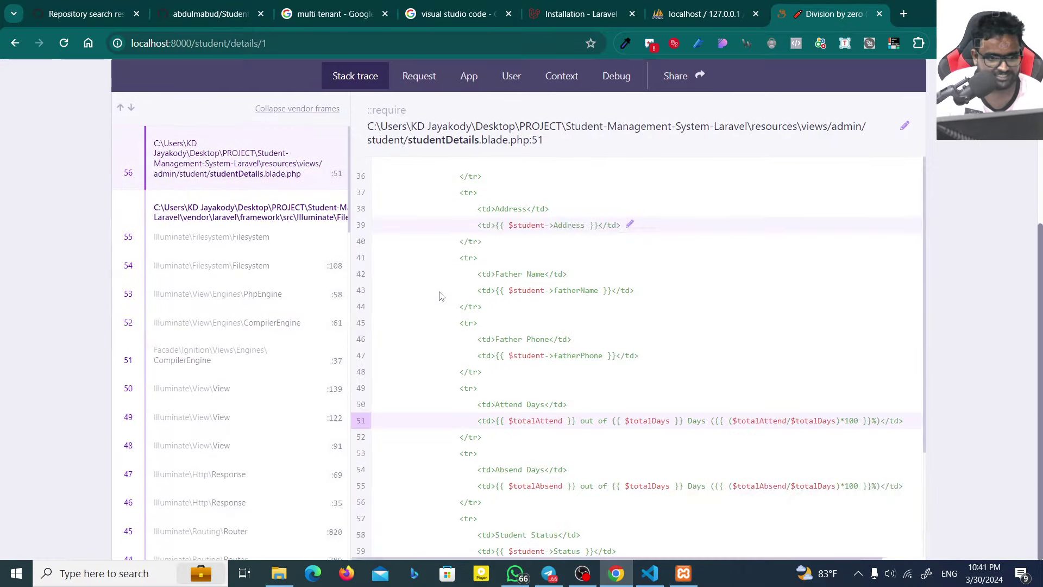
scroll(440, 296, "up", 5)
Step: Reload the error and pick out the studentDetails.blade.php file path before returning to VS Code
key("F5")
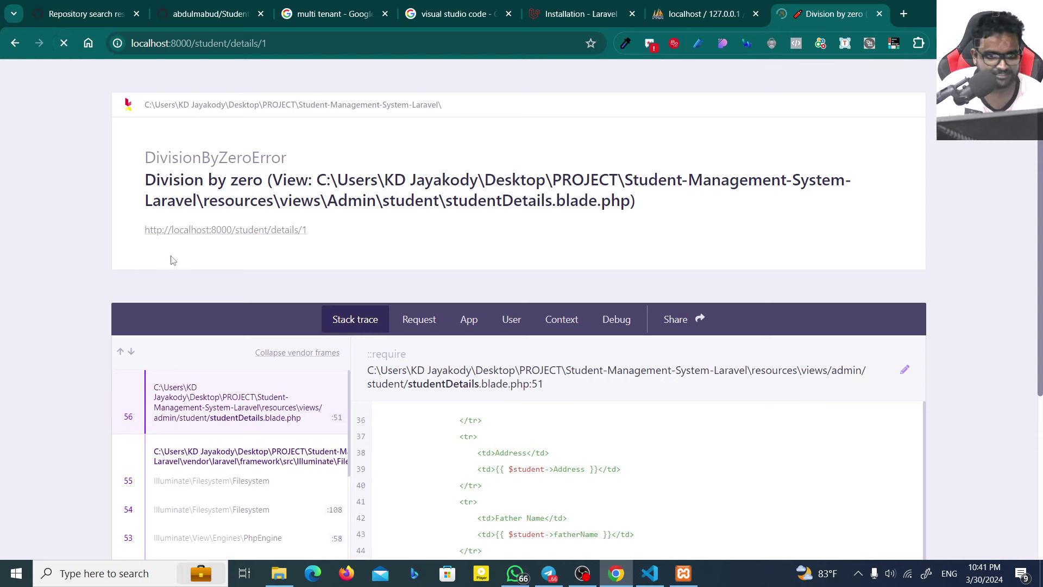
left_click_drag(316, 180, 588, 200)
left_click_drag(512, 200, 588, 200)
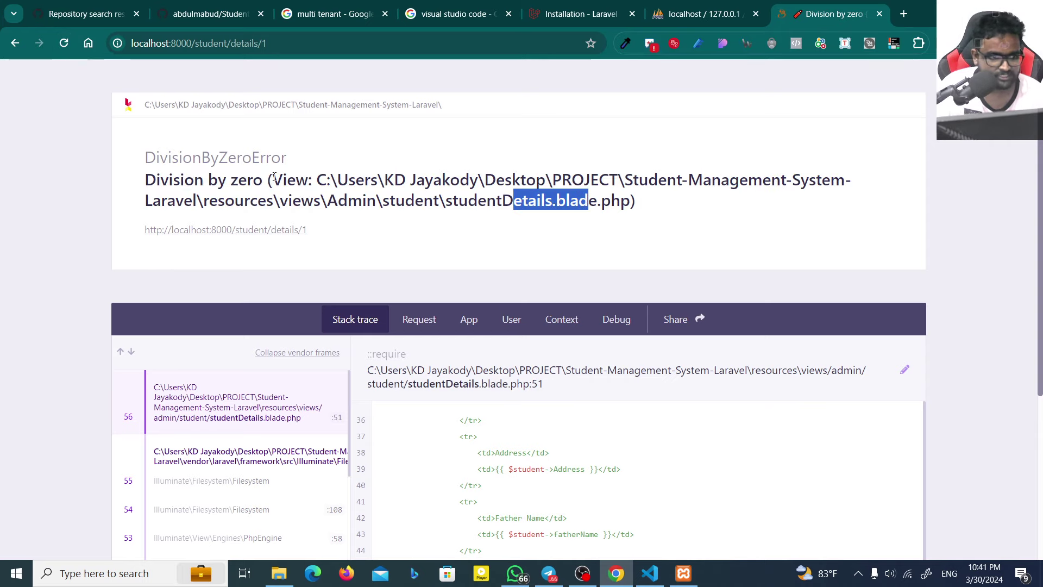
left_click_drag(433, 200, 611, 200)
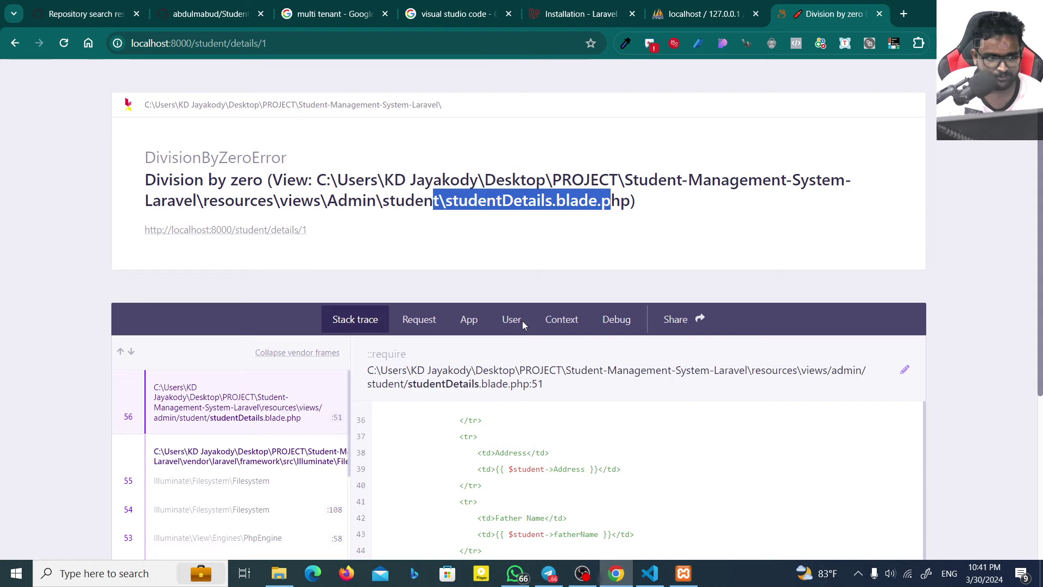
left_click(650, 573)
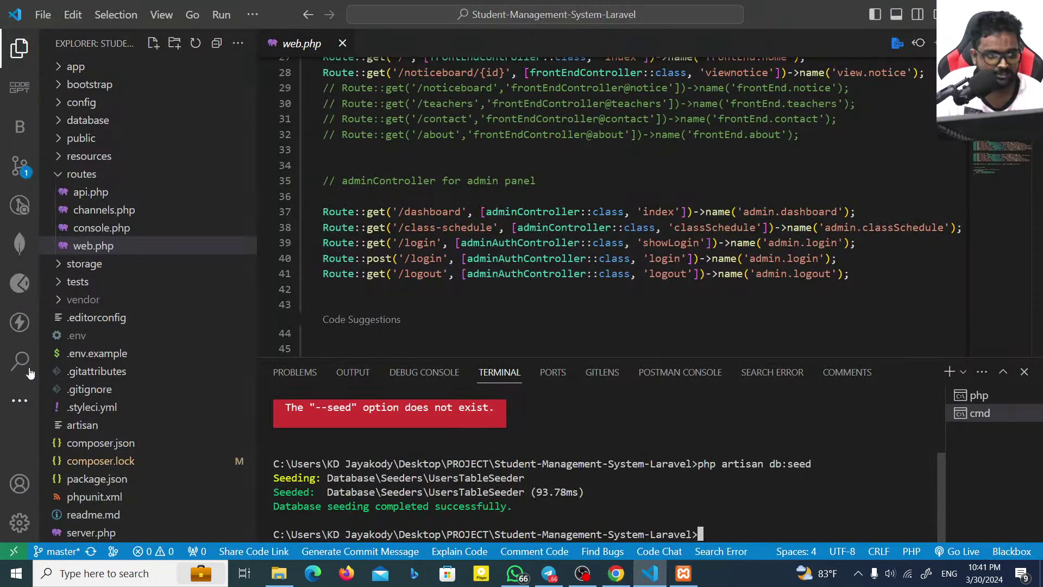
Step: Expand resources/views in the Explorer and browse the Admin and frontEnd view folders
left_click(88, 174)
left_click(87, 156)
left_click(96, 229)
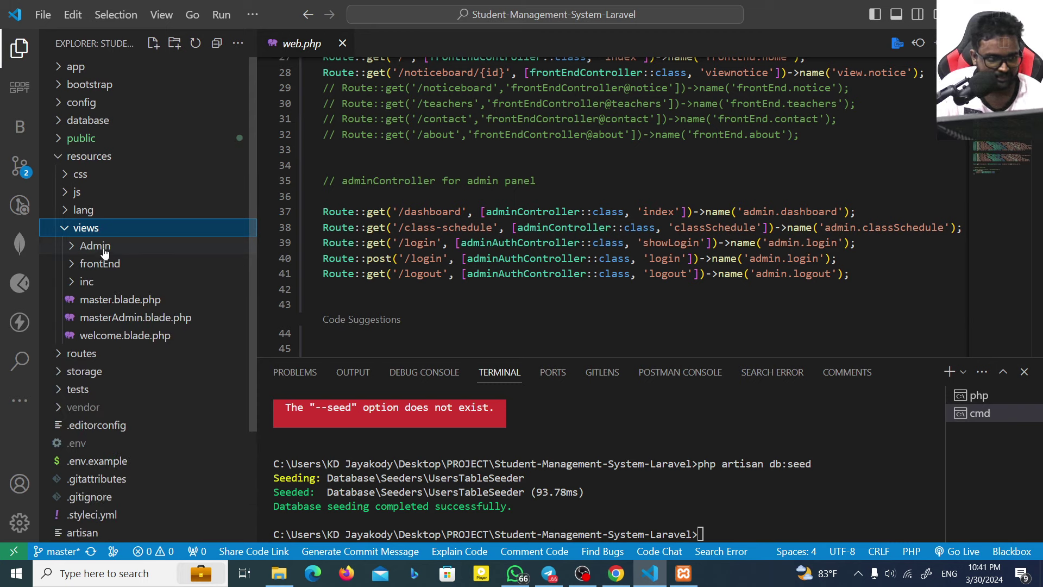
left_click(104, 249)
left_click(104, 249)
left_click(104, 263)
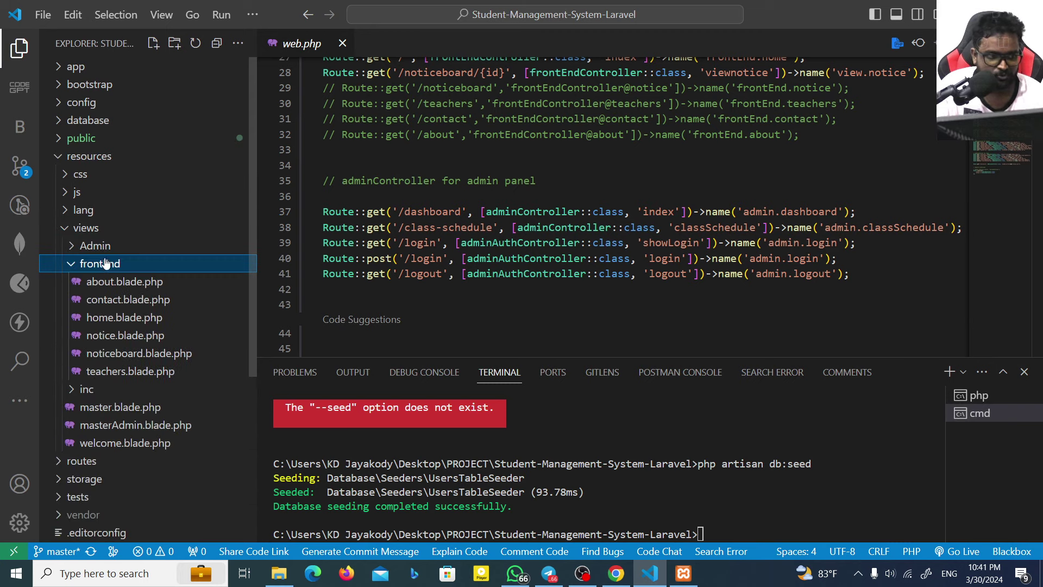
left_click(107, 247)
scroll(131, 397, "down", 3)
scroll(139, 396, "up", 3)
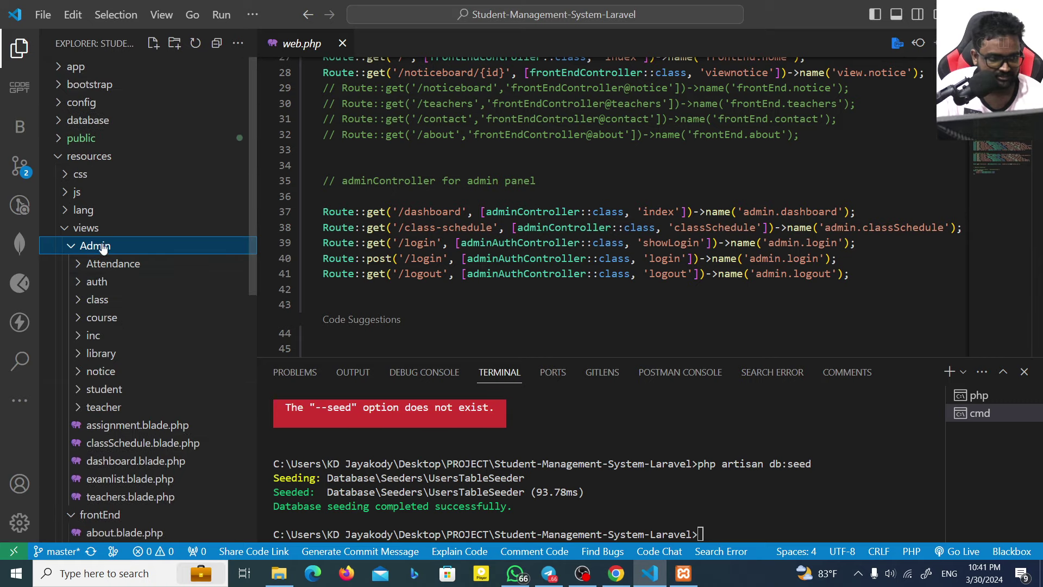
left_click(101, 246)
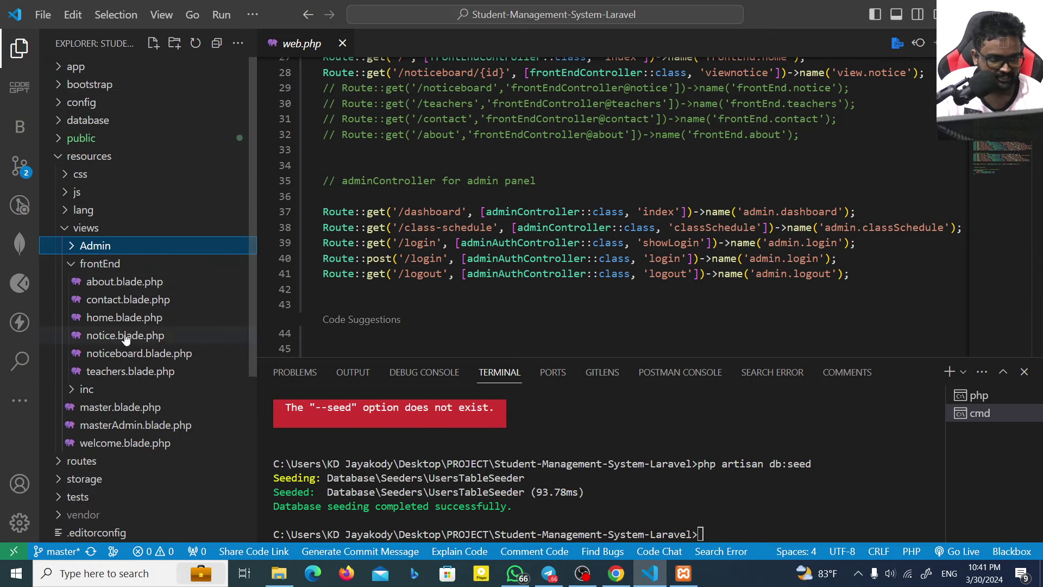
Step: Expand Admin/student to reveal studentDetails.blade.php and recheck the Division by zero error
left_click(615, 573)
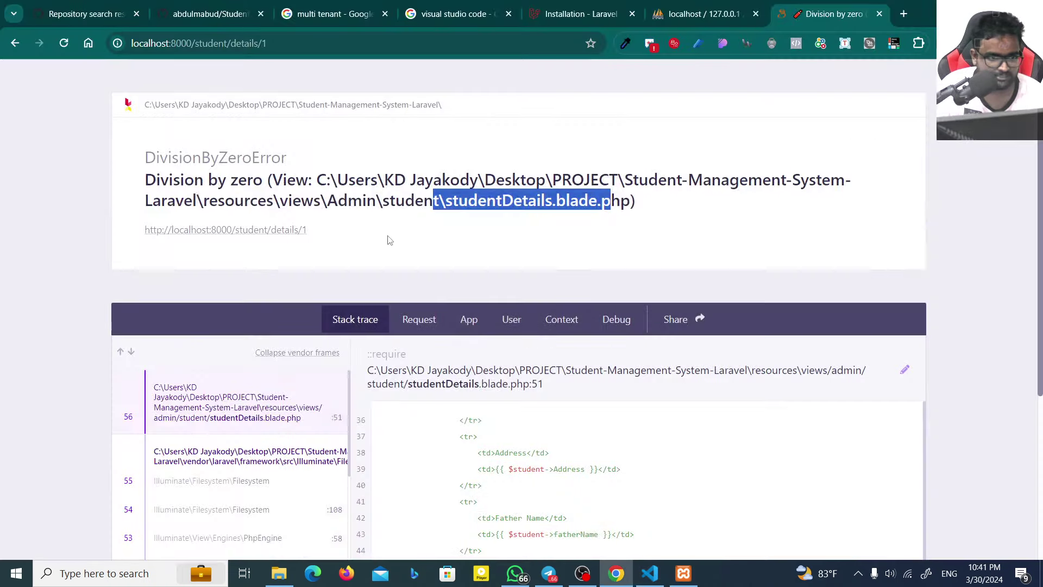
left_click(647, 573)
left_click(92, 247)
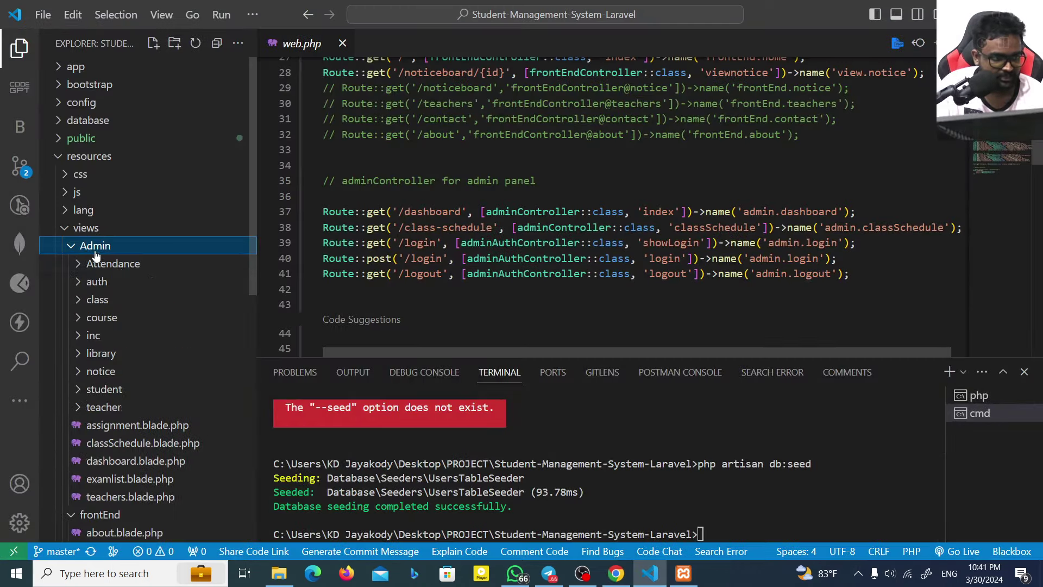
left_click(108, 387)
scroll(146, 383, "down", 2)
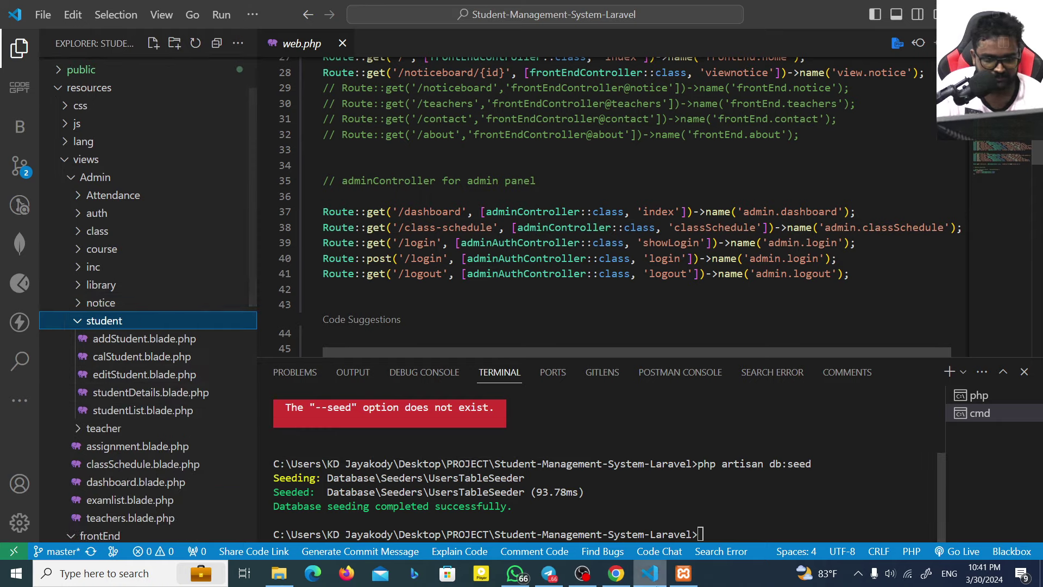
left_click(616, 573)
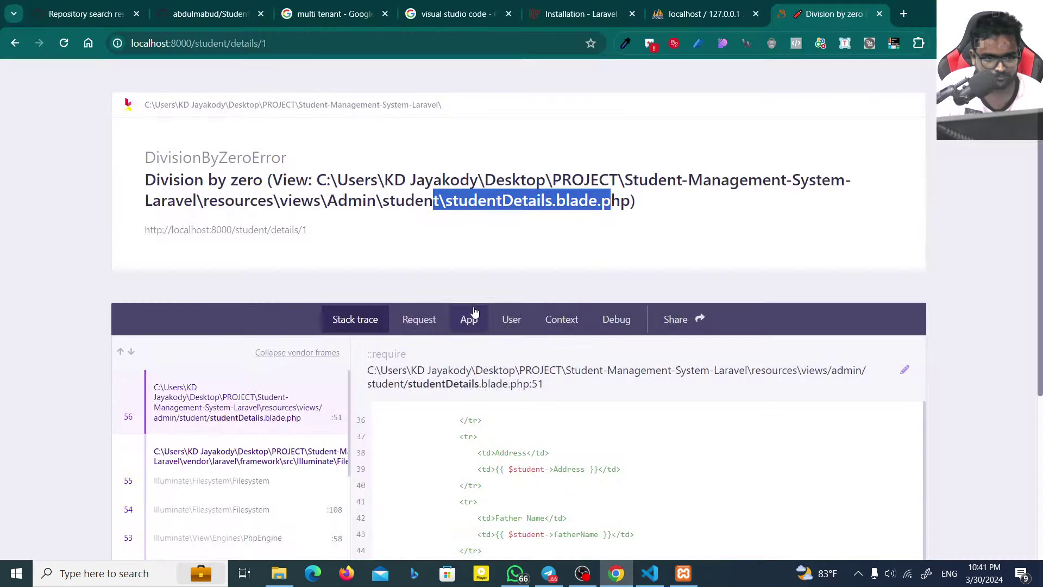
Step: Open studentDetails.blade.php and compare it with the error page in Chrome
left_click(645, 583)
left_click(170, 392)
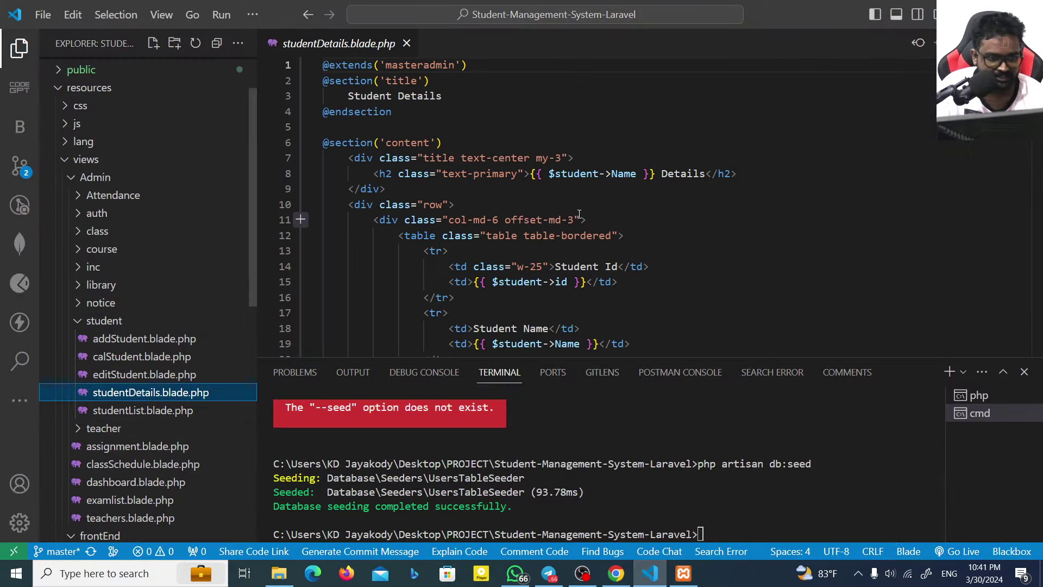
scroll(579, 214, "down", 3)
left_click(615, 573)
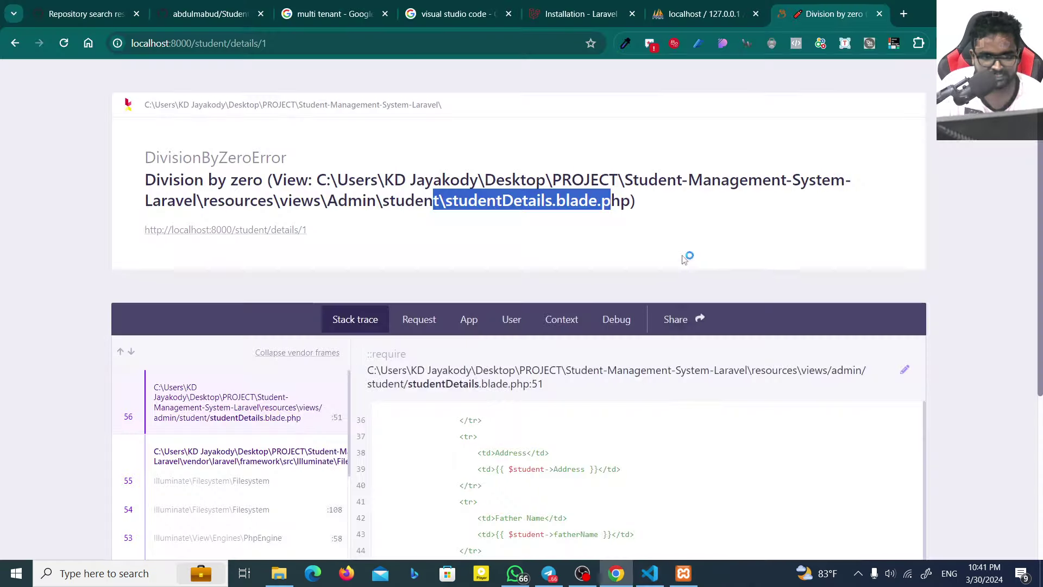
scroll(684, 259, "down", 5)
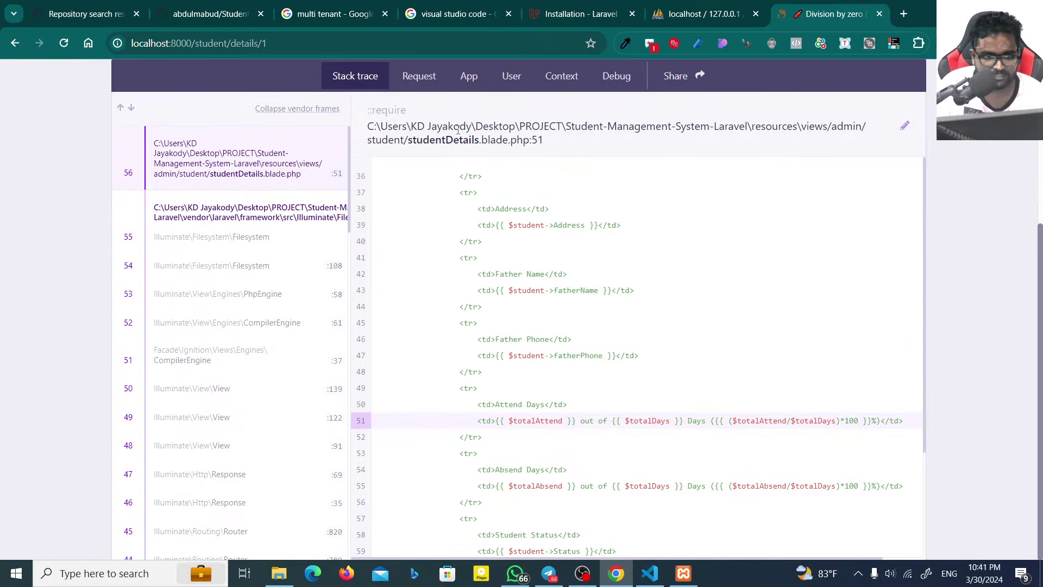
left_click_drag(450, 136, 542, 139)
left_click(629, 477)
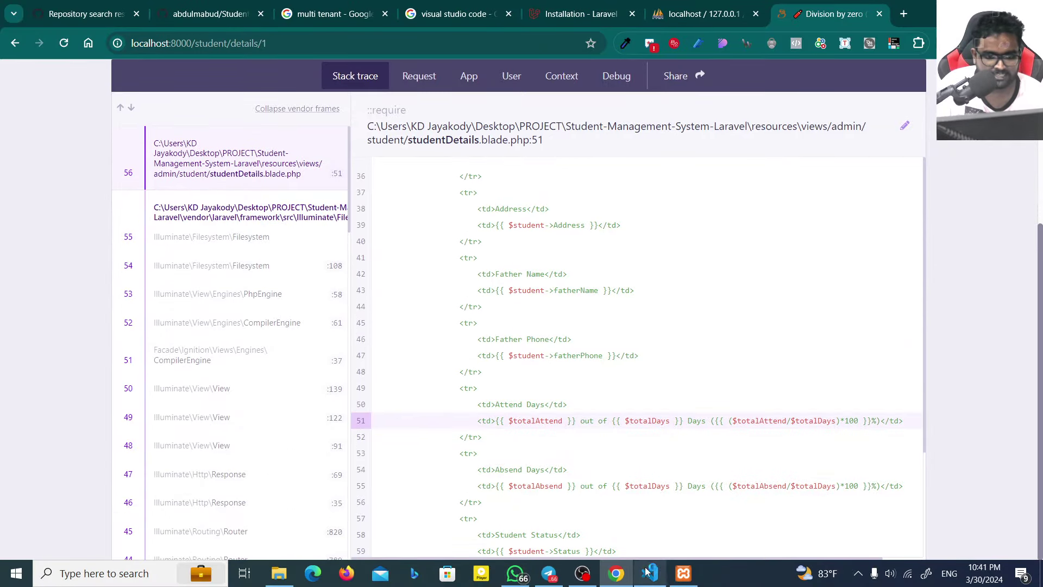
left_click(650, 573)
scroll(374, 304, "up", 1)
scroll(391, 282, "down", 12)
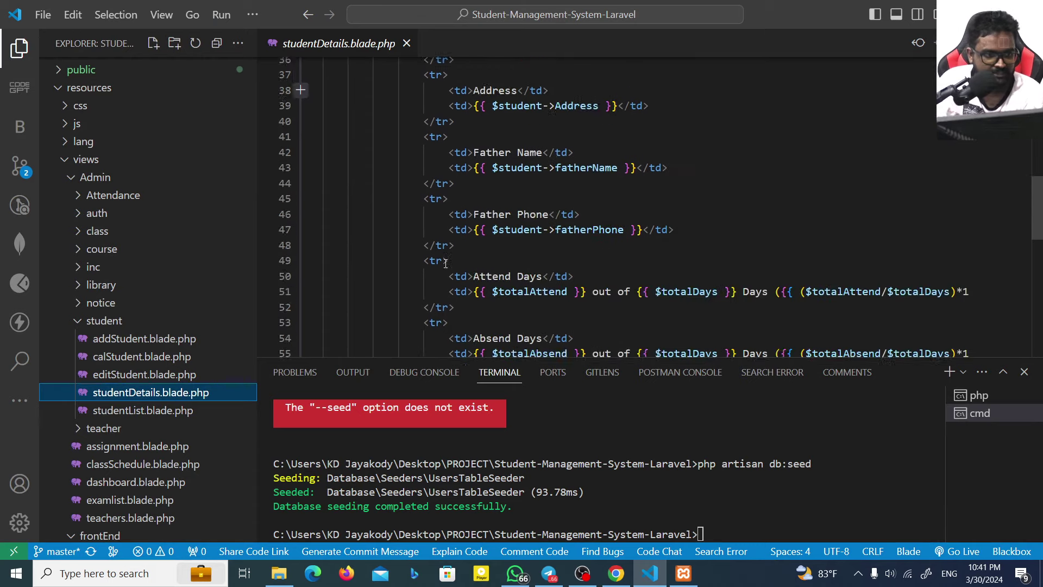
Step: Delete the Attend Days row (lines 49-52), save, and reload the page to test
left_click(583, 106)
scroll(603, 118, "up", 1)
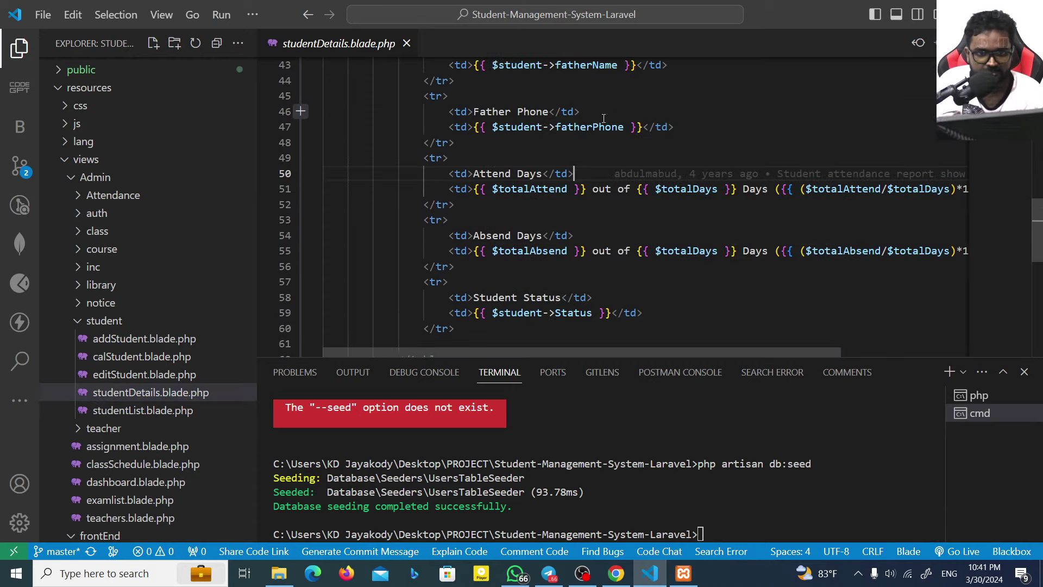
left_click_drag(468, 202, 323, 157)
key("BackSpace")
key("ctrl+s")
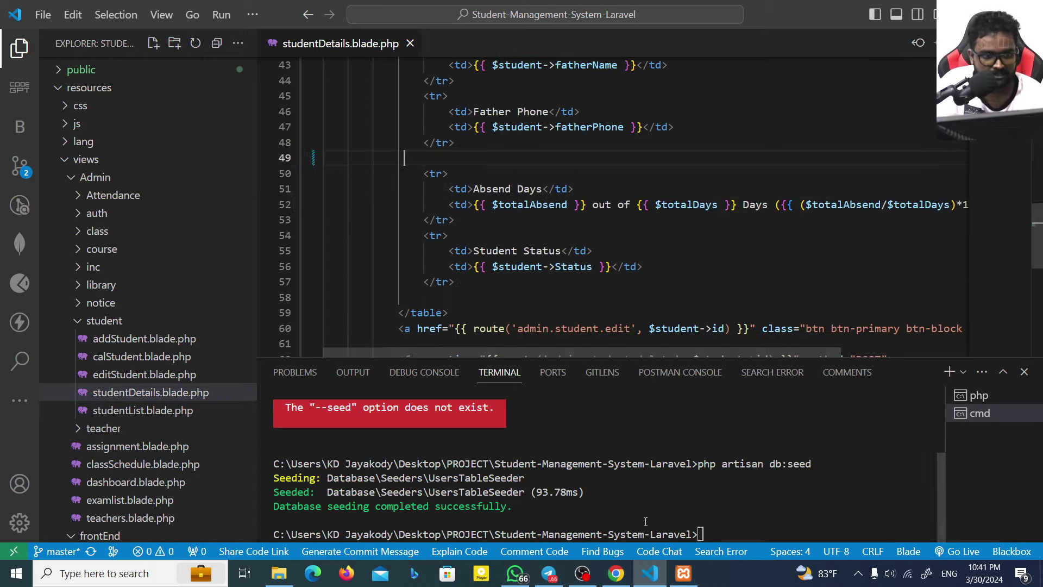
left_click(651, 573)
key("F5")
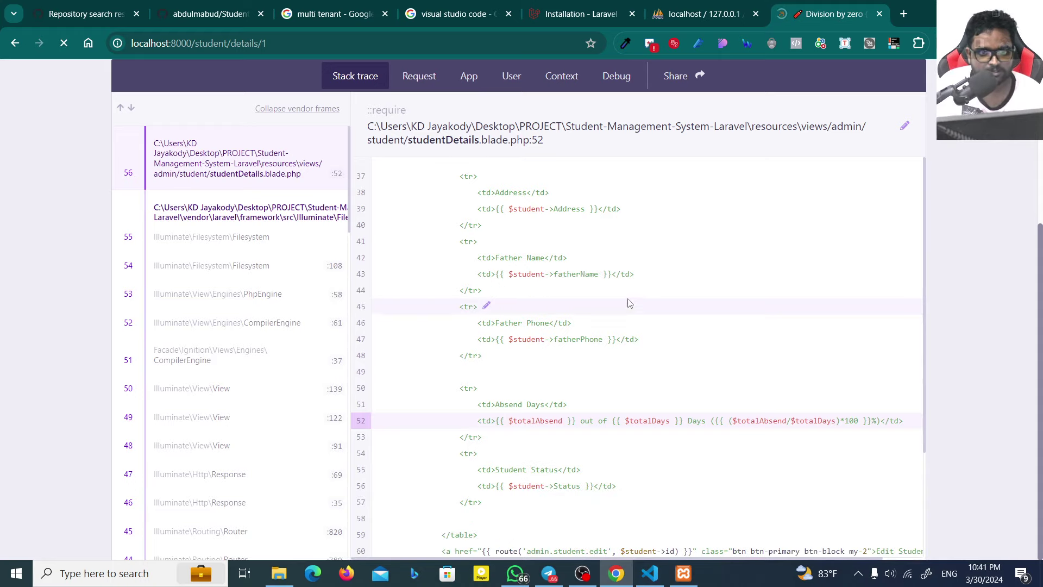
Step: Undo the deletion to restore the Attend Days row and go back to the Student List
left_click(651, 573)
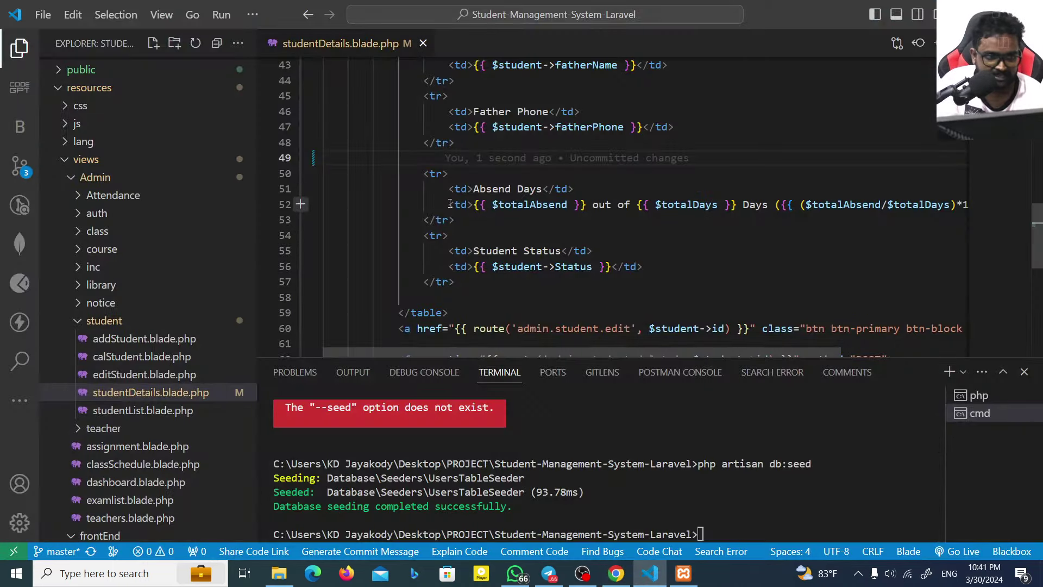
key("ctrl+z")
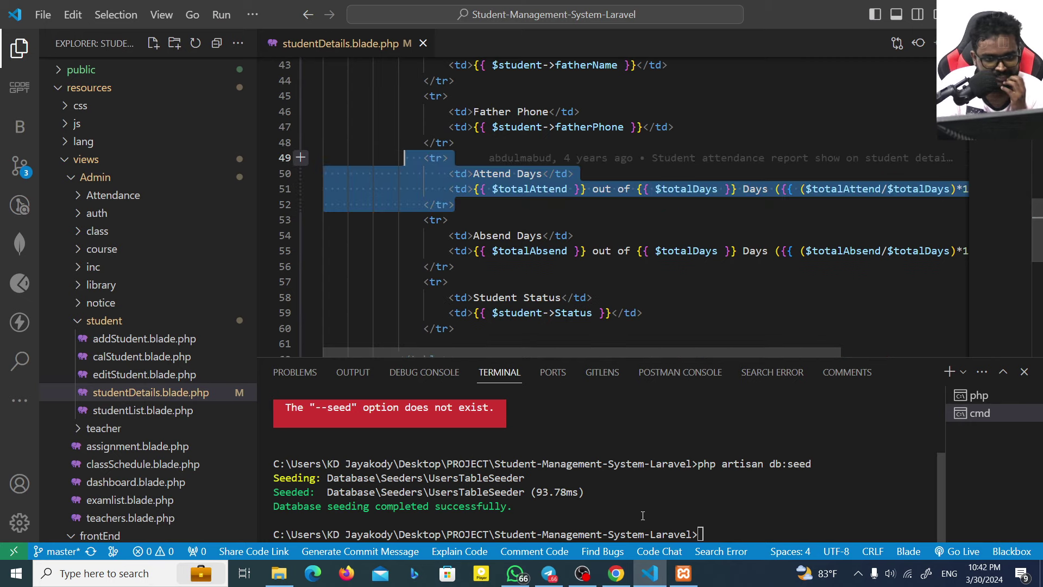
key("alt+Tab")
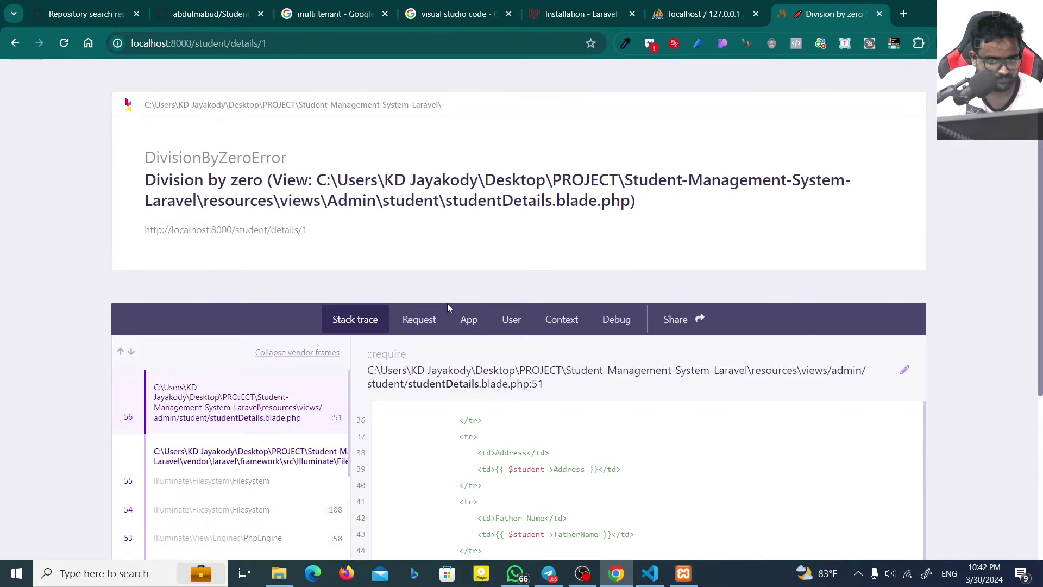
scroll(447, 306, "down", 4)
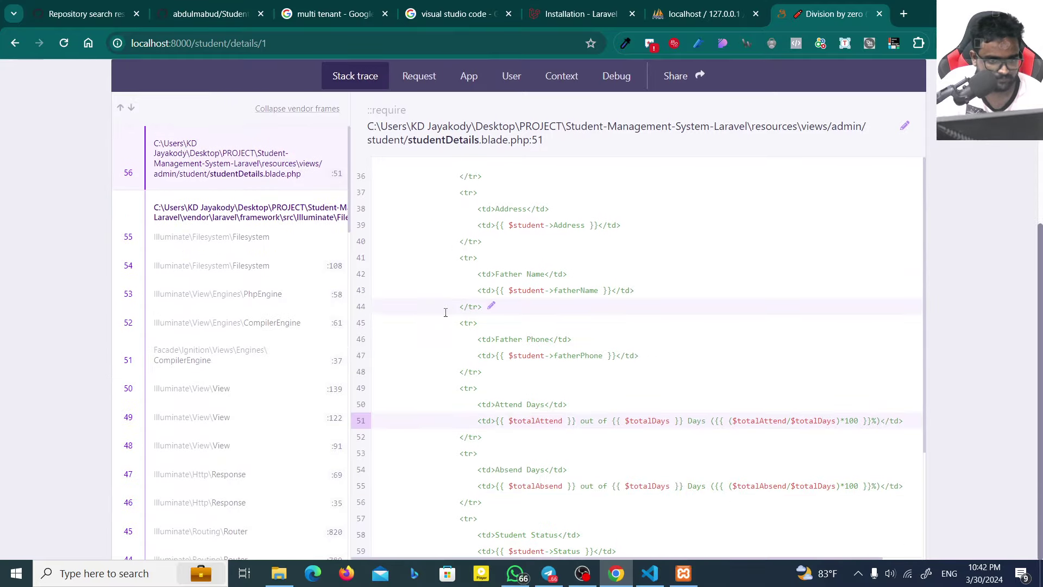
scroll(228, 320, "down", 5)
left_click(16, 44)
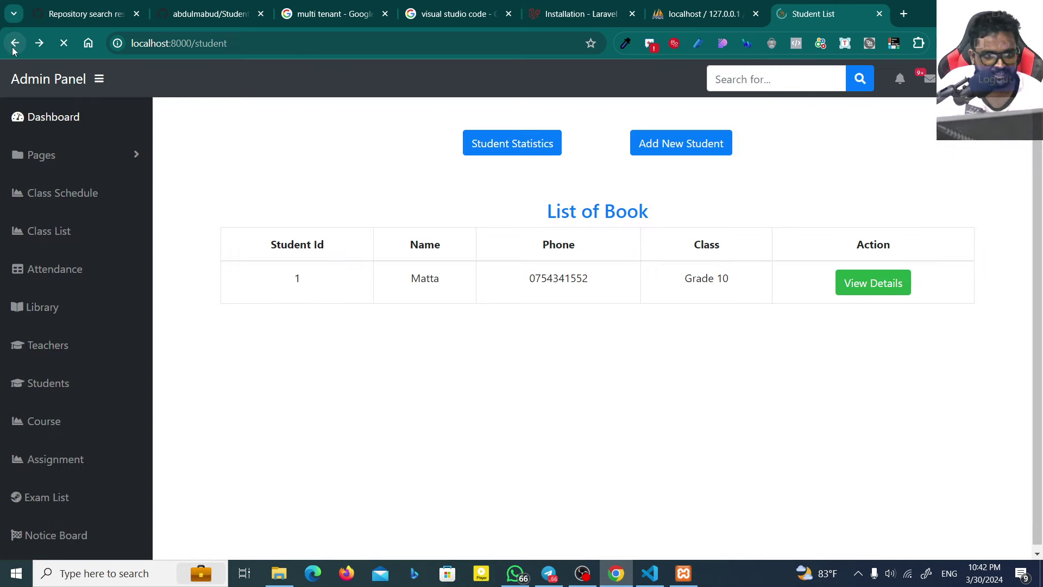
Step: Show the student statistics table with 0 students, then open Class List from Pages
left_click(494, 151)
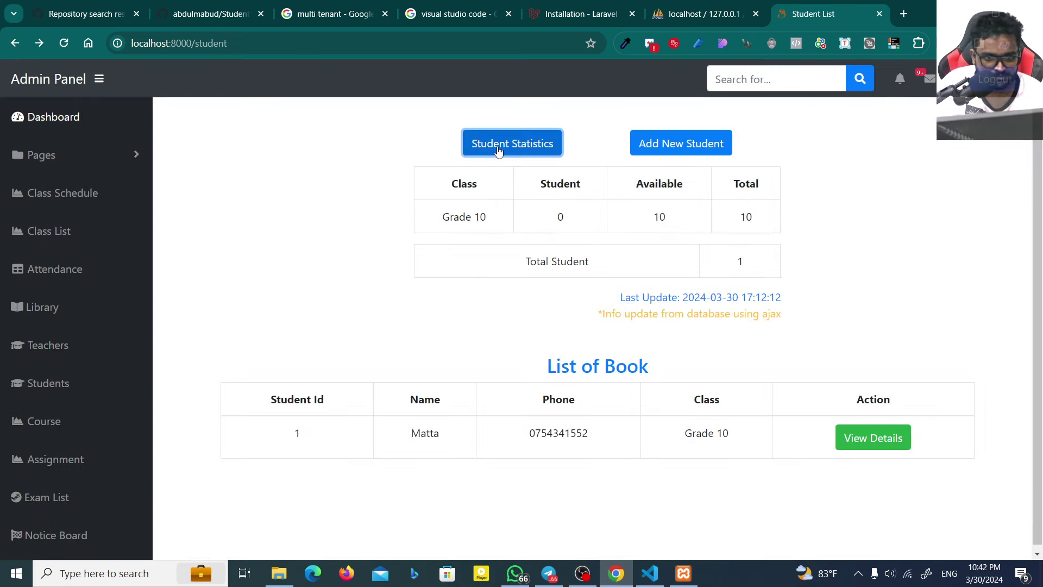
left_click(607, 199)
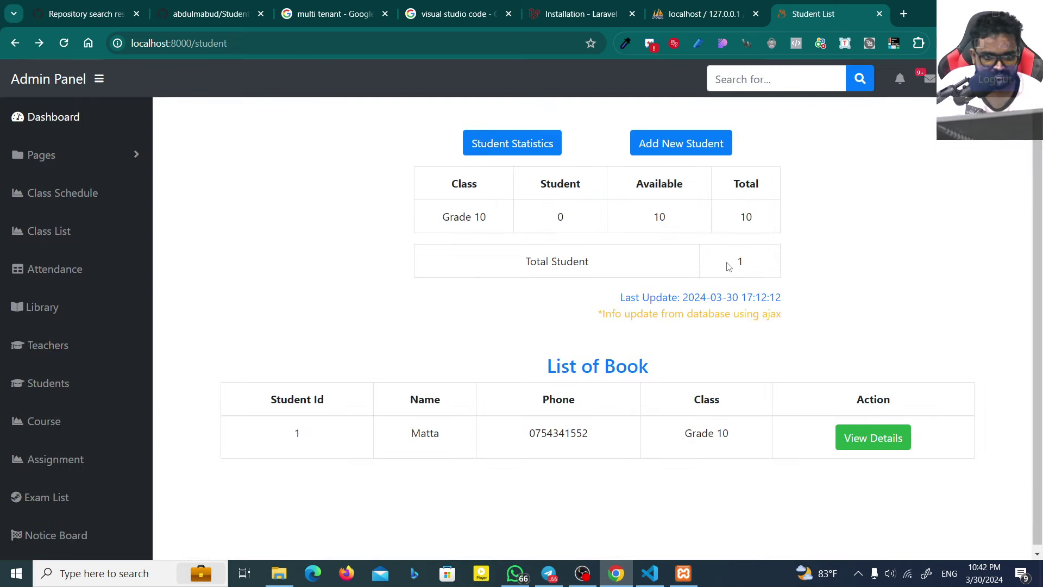
double_click(558, 215)
left_click(487, 212)
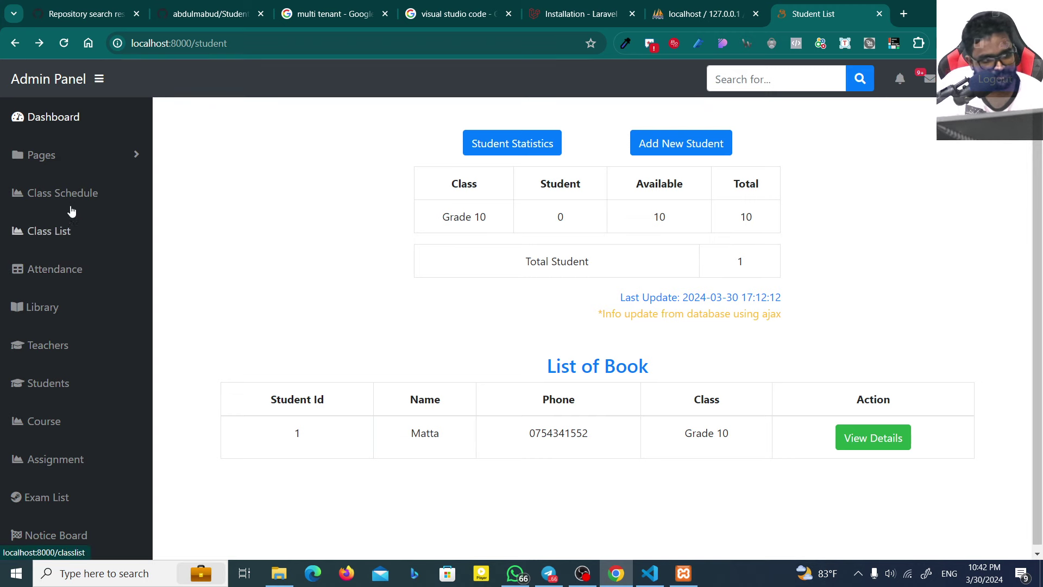
left_click(73, 163)
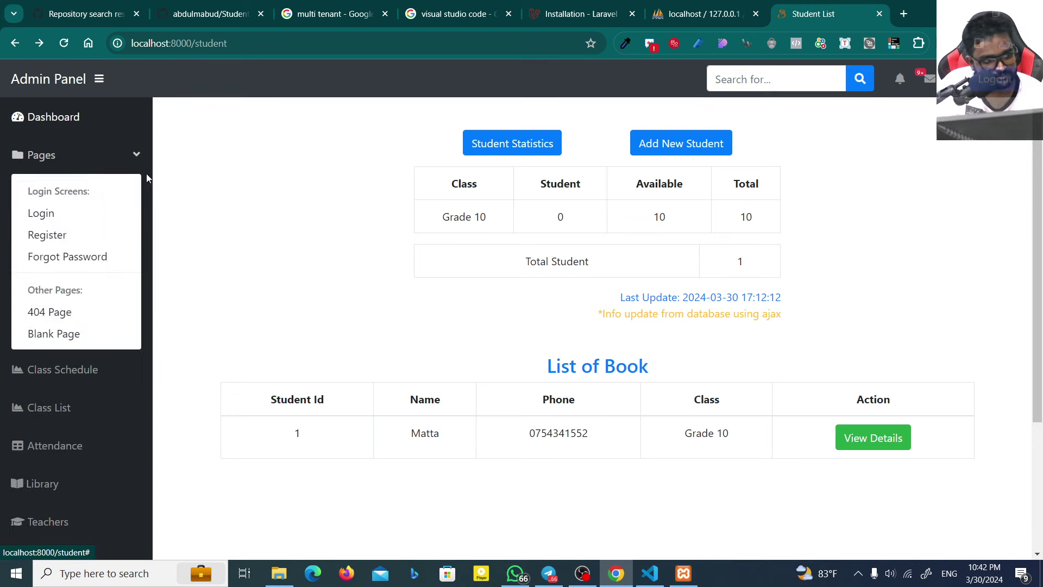
left_click(106, 167)
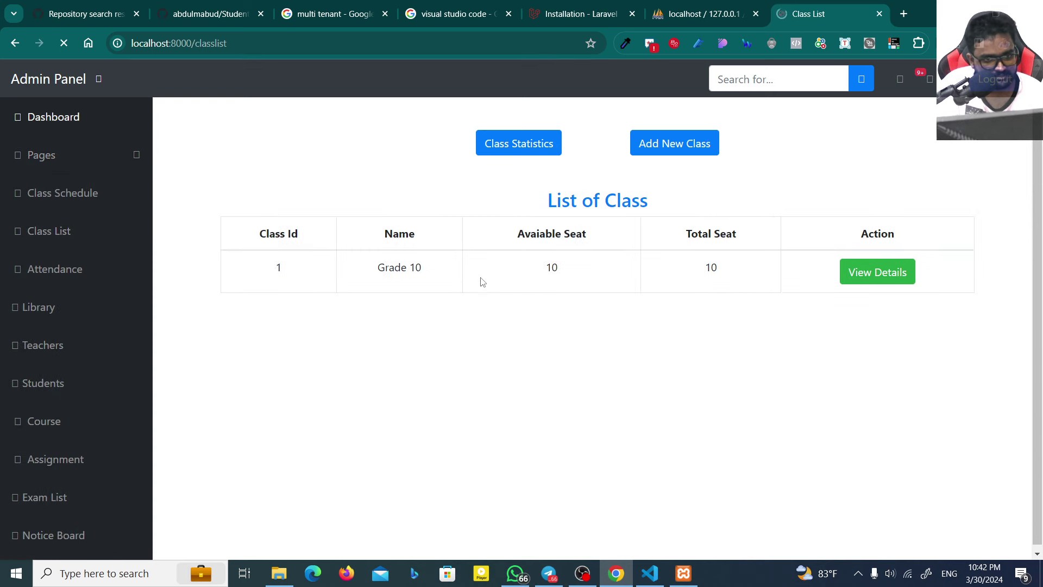
Step: Look over the Grade 10 class details, its edit form and the Notice Board
left_click(882, 278)
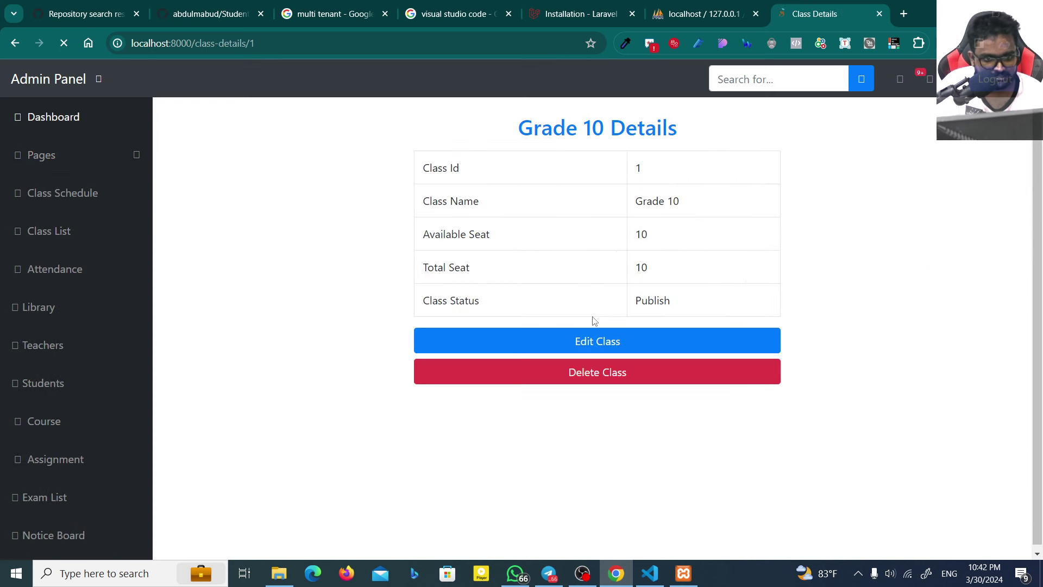
left_click(586, 343)
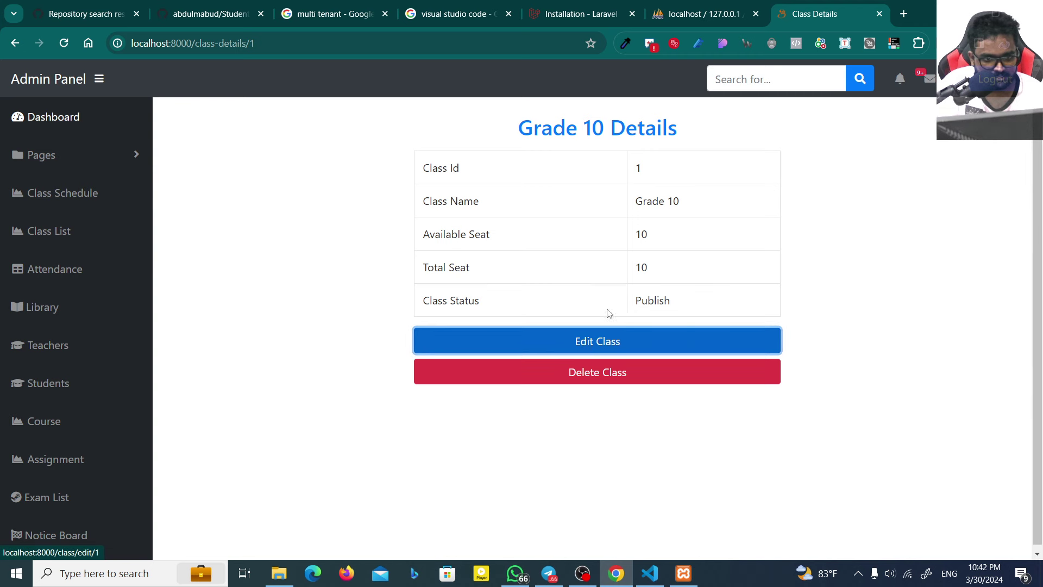
left_click(589, 341)
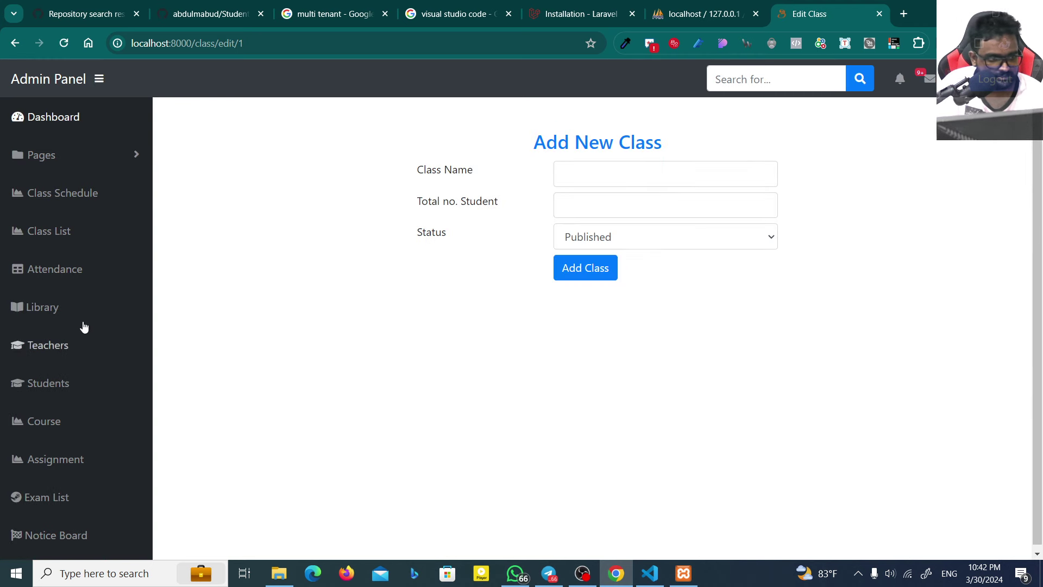
left_click(65, 531)
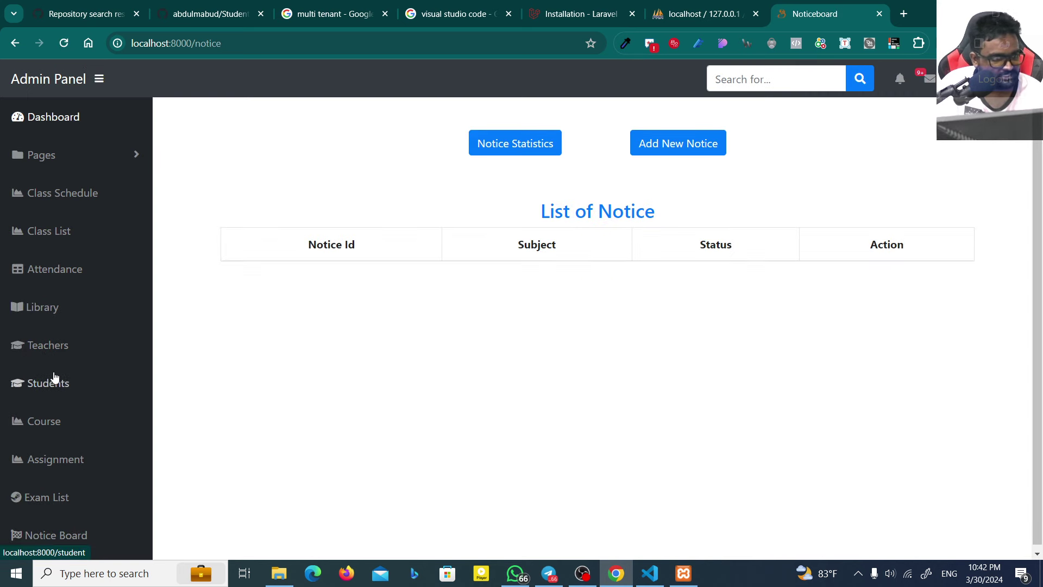
Step: Review the ICT L1 course details and the first teacher's full details
left_click(61, 425)
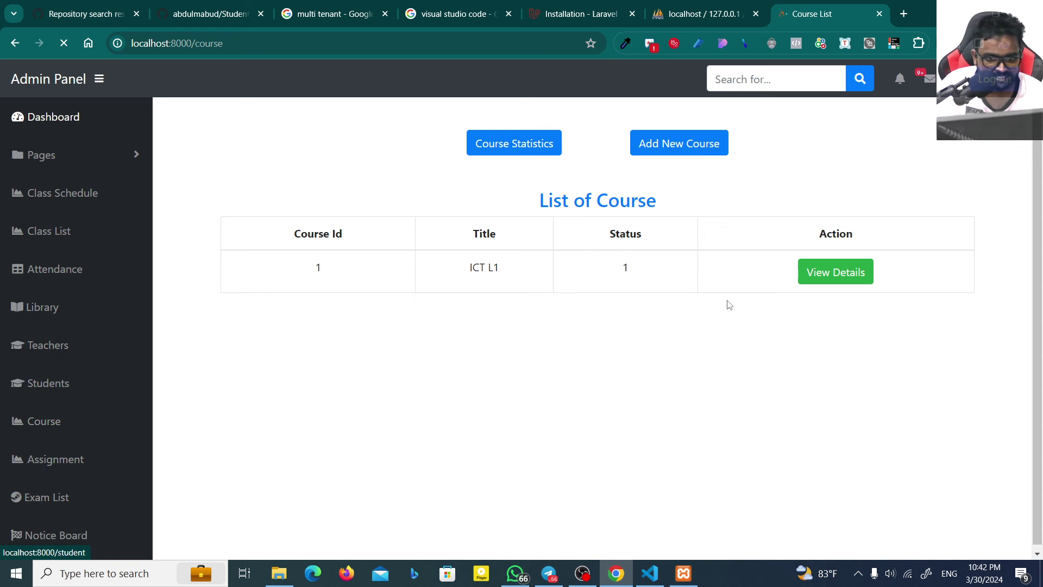
left_click(810, 275)
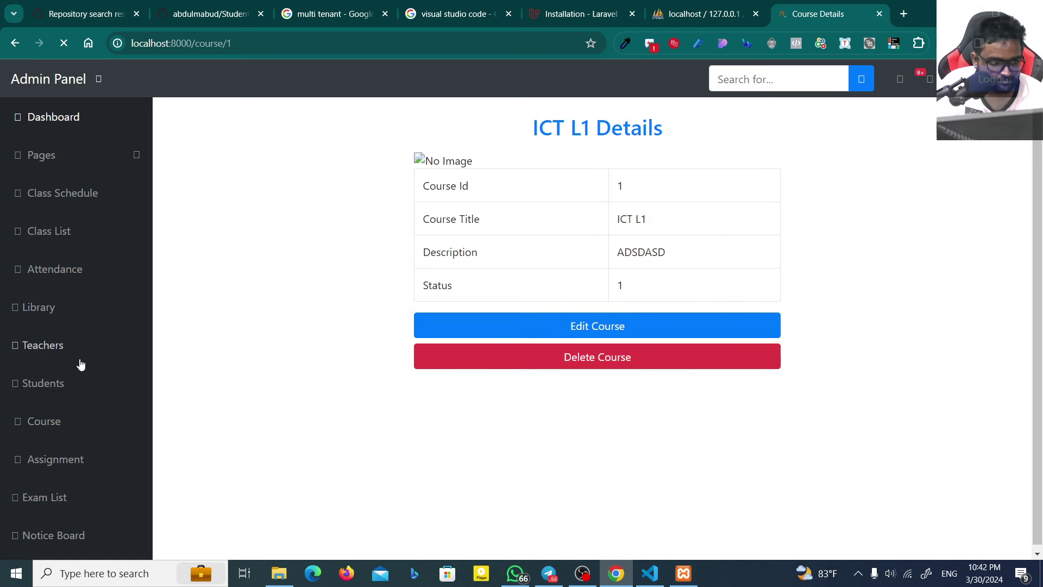
left_click(64, 352)
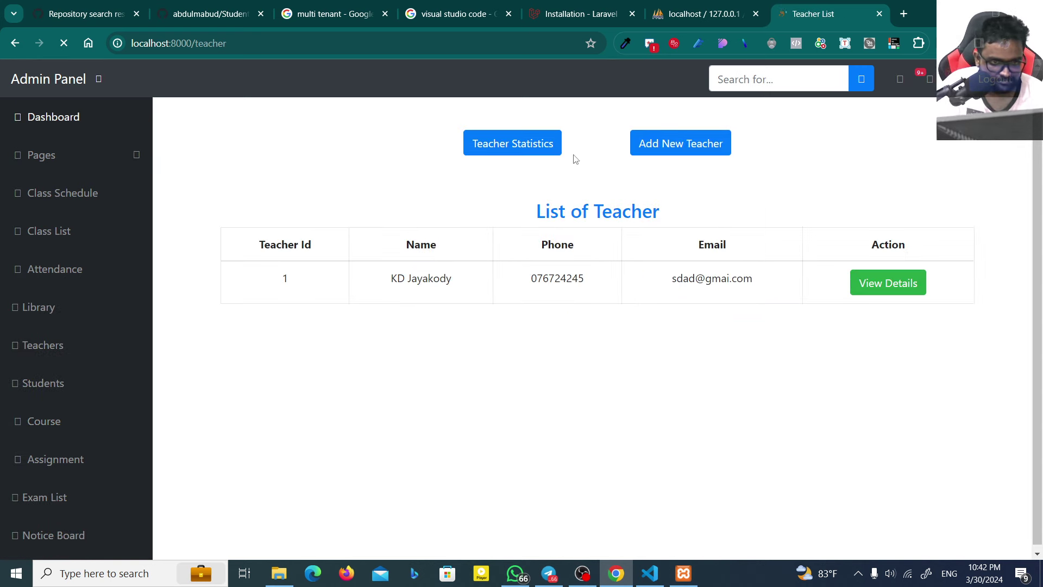
left_click(887, 286)
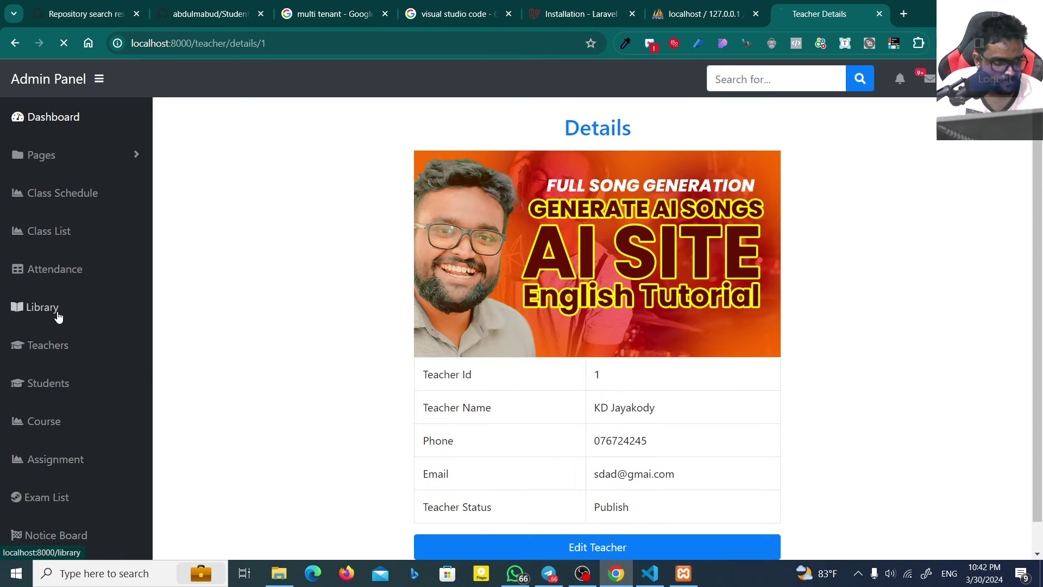
left_click(51, 311)
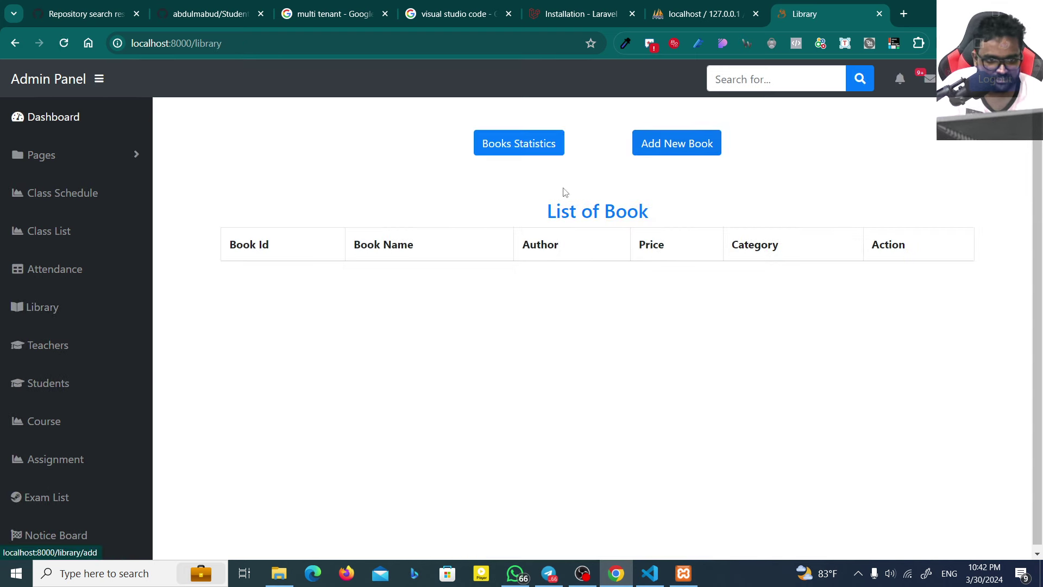
Step: Load the Grade 10 attendance sheet for 03/30/2024 and submit it
left_click(64, 280)
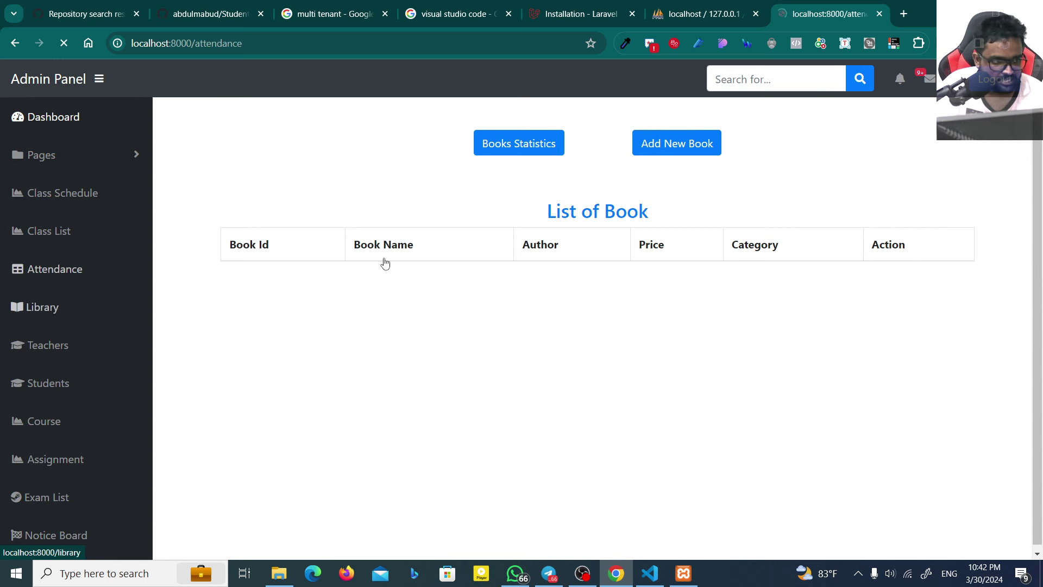
left_click(692, 207)
left_click(688, 265)
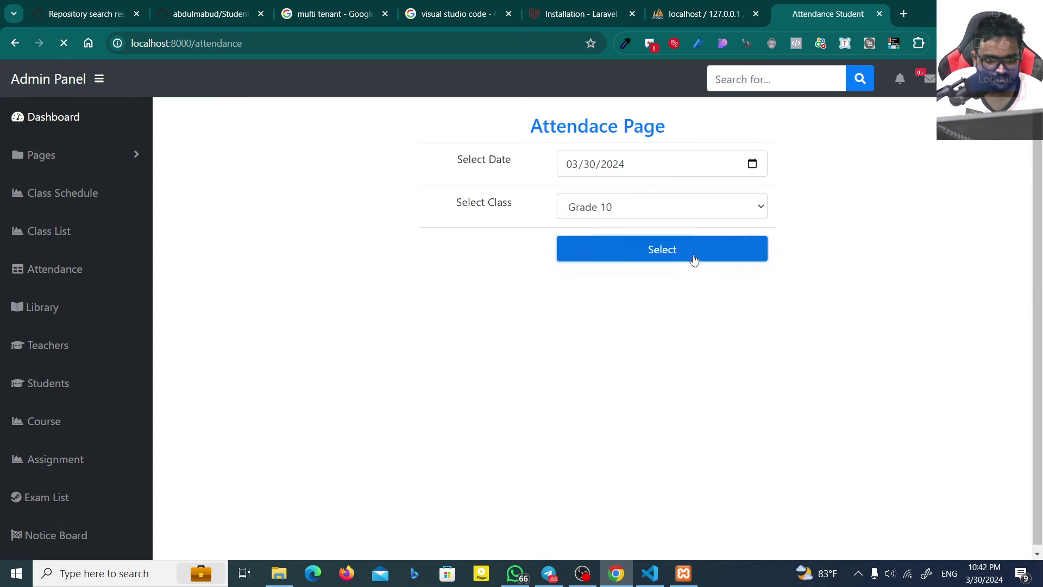
left_click(693, 256)
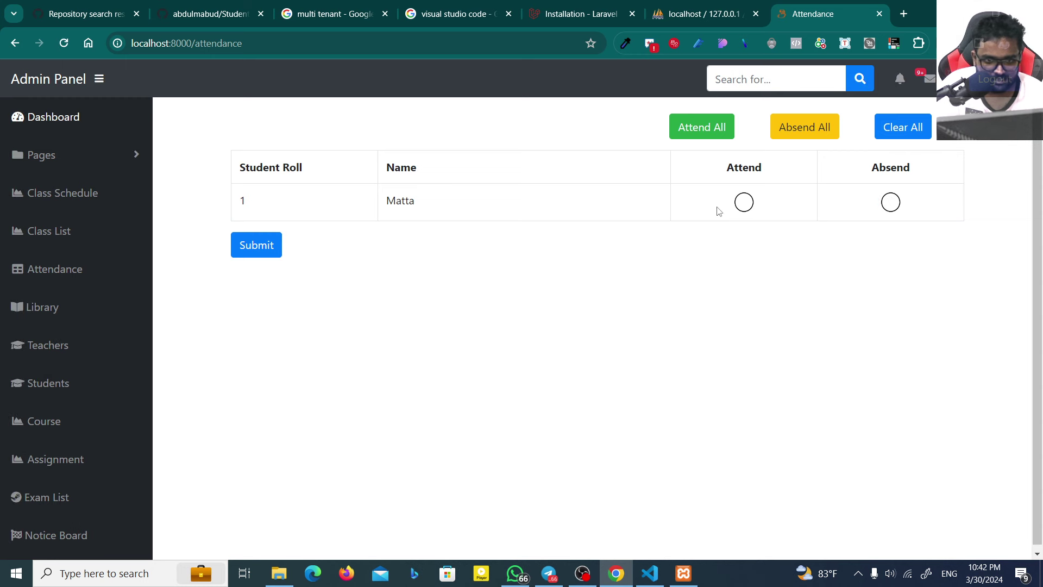
left_click(252, 245)
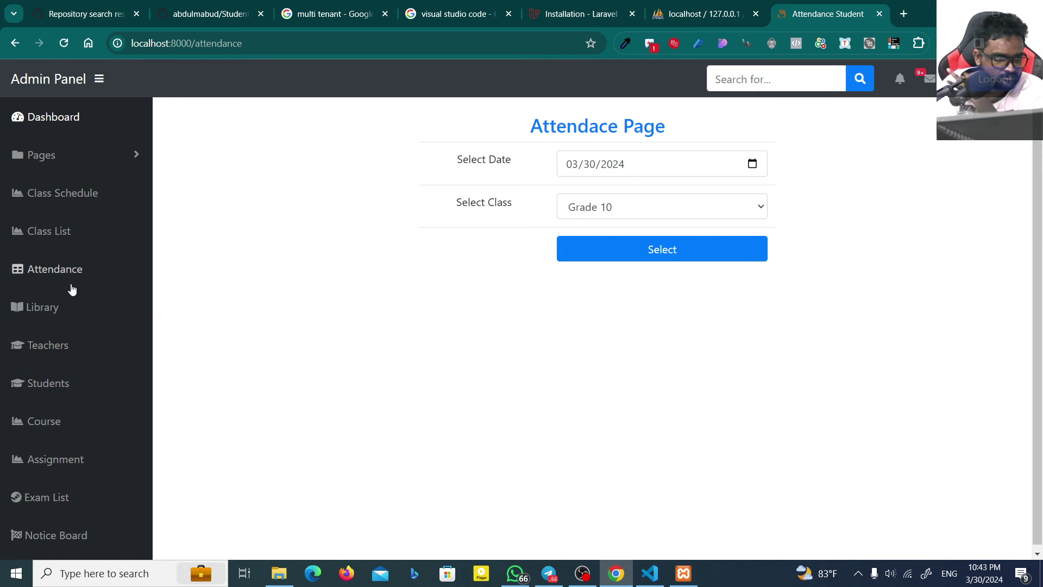
scroll(93, 424, "down", 1)
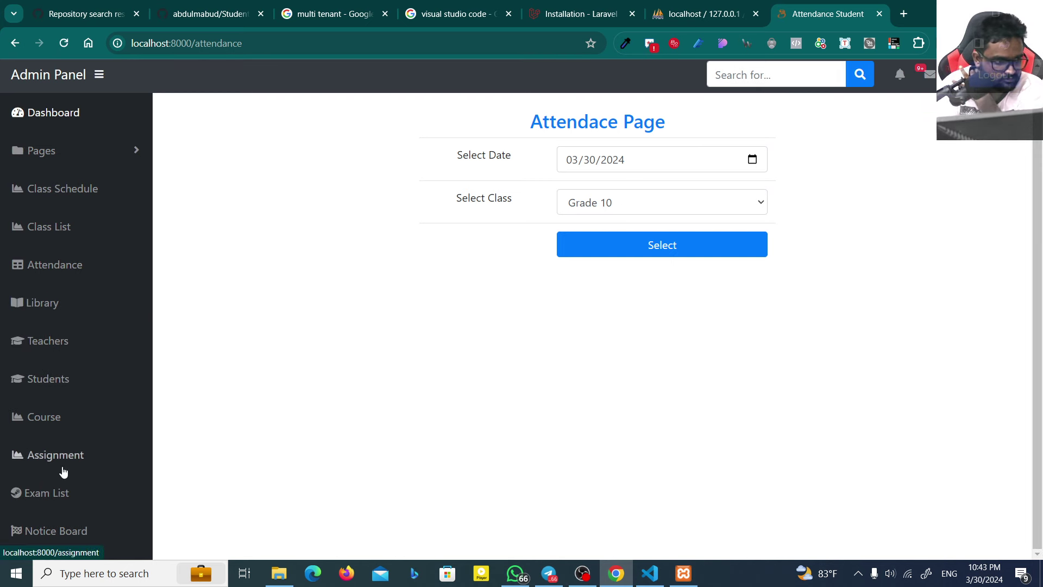
Step: Browse the Notice Board, Exam List, Assignment and Course pages
left_click(80, 525)
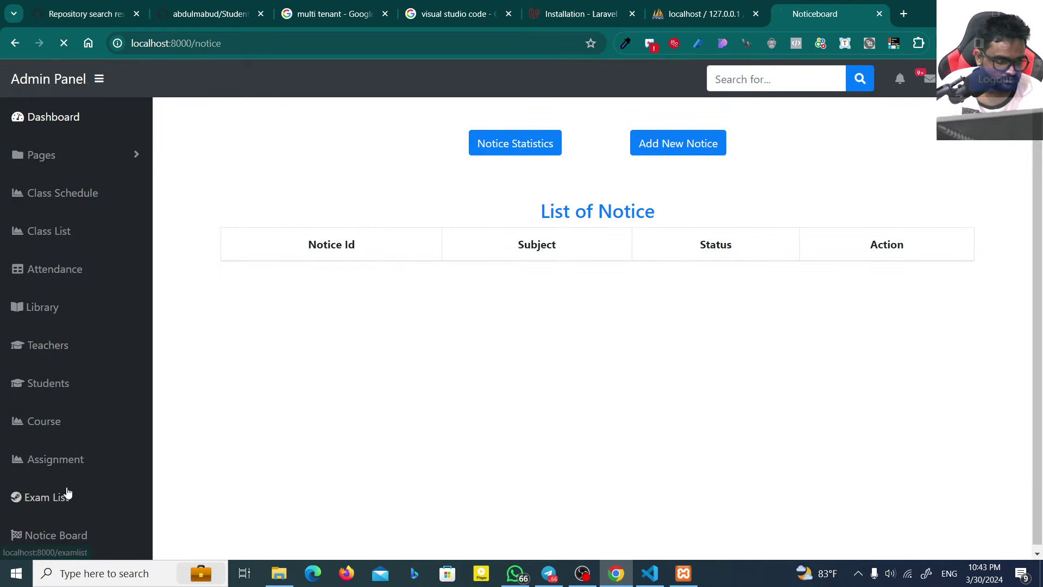
left_click(67, 493)
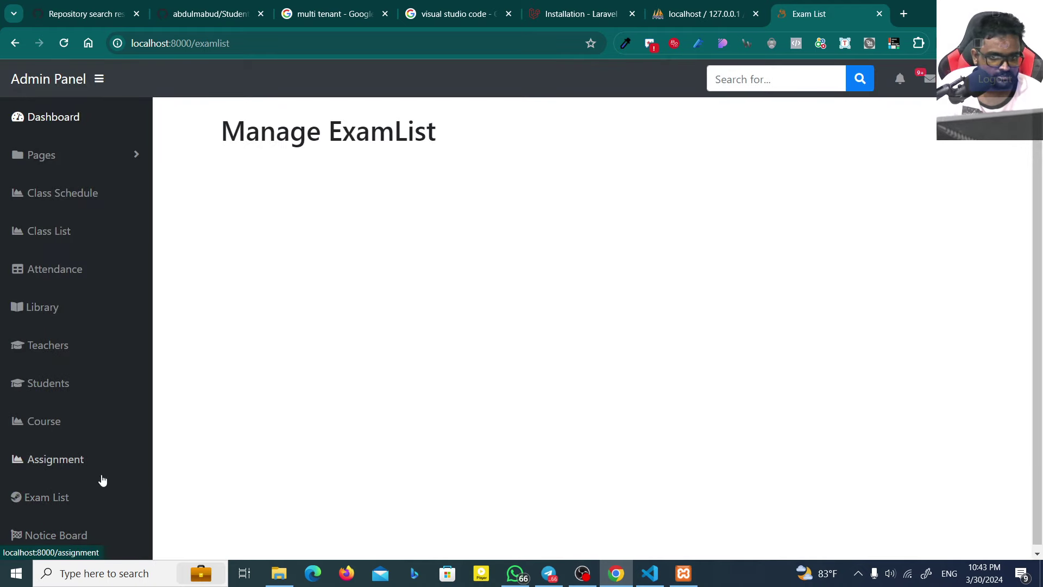
left_click(79, 463)
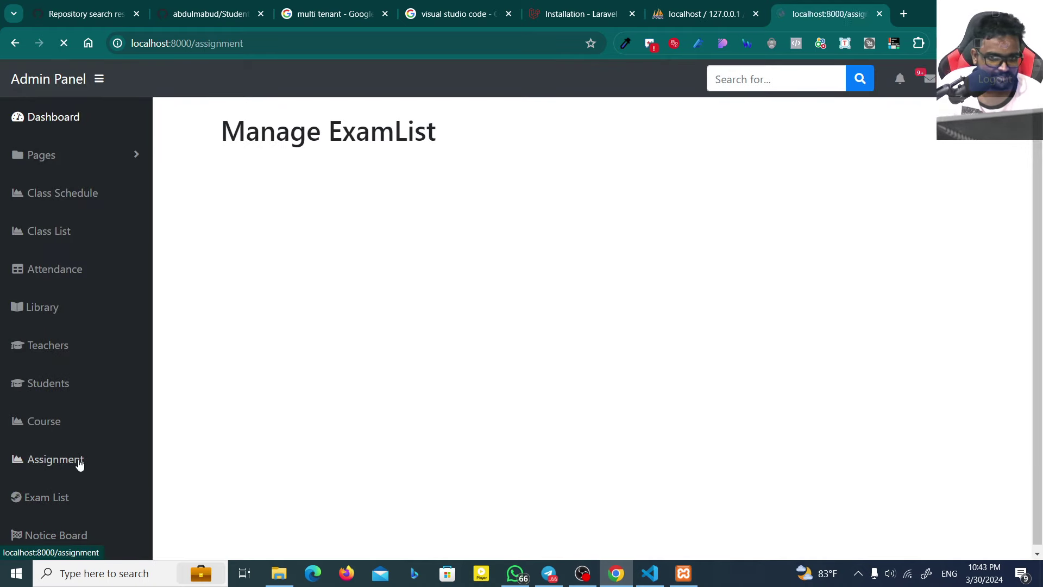
left_click(71, 428)
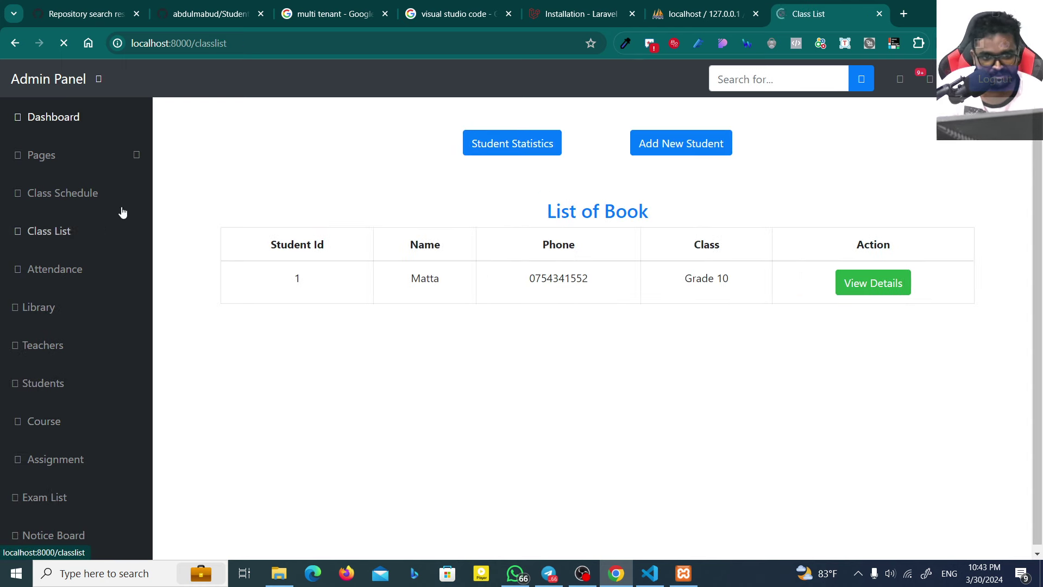
Step: View the class schedule, class list, attendance and teacher list, then a teacher's full details
left_click(85, 190)
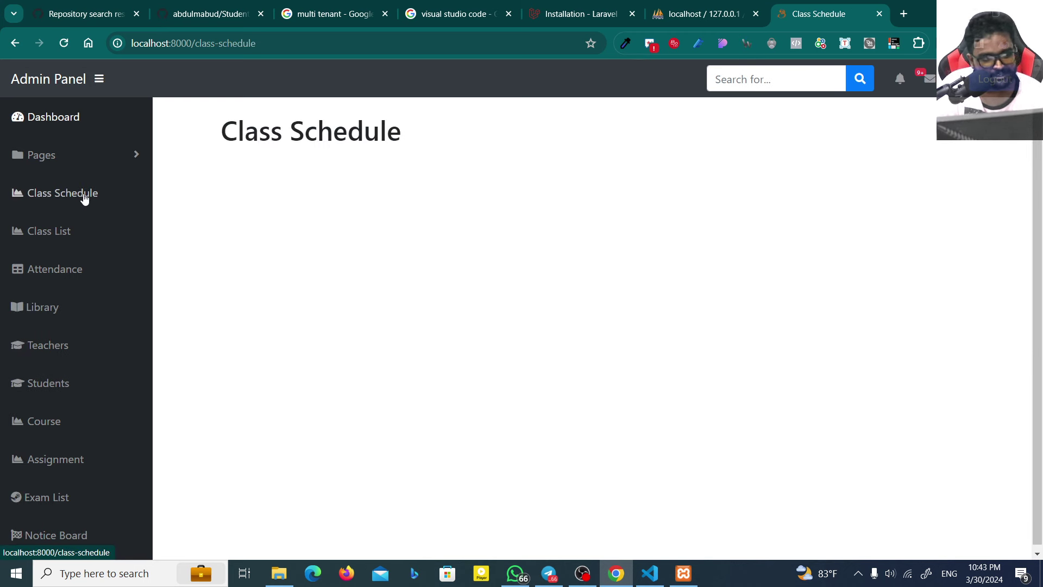
left_click(76, 232)
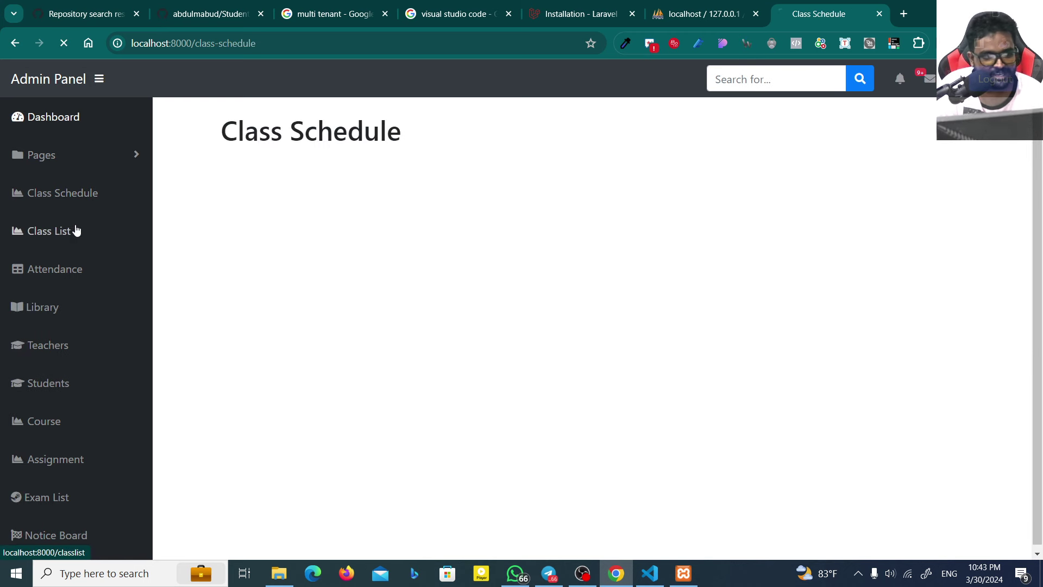
left_click(78, 265)
left_click(61, 356)
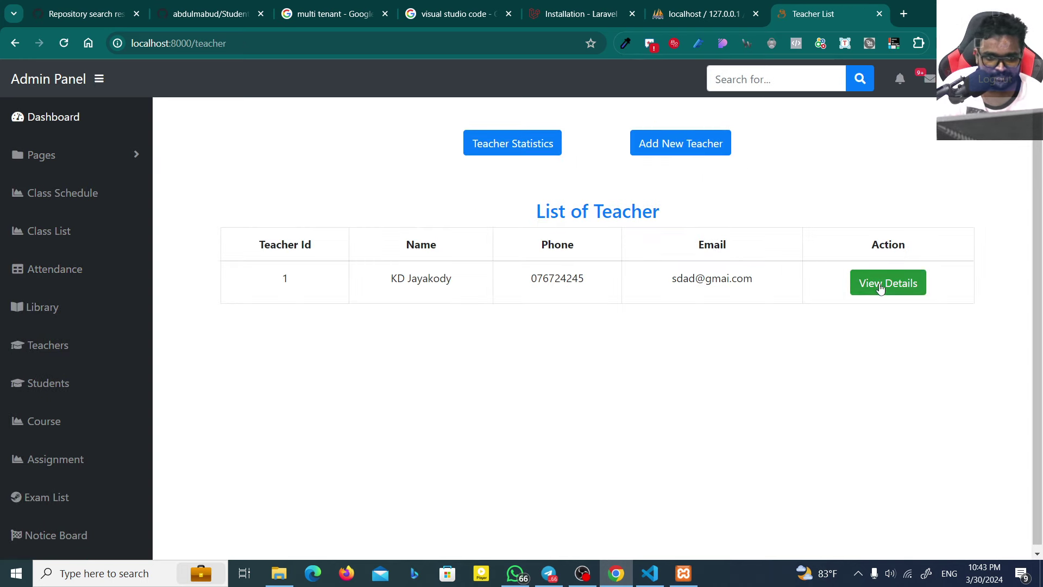
left_click(880, 286)
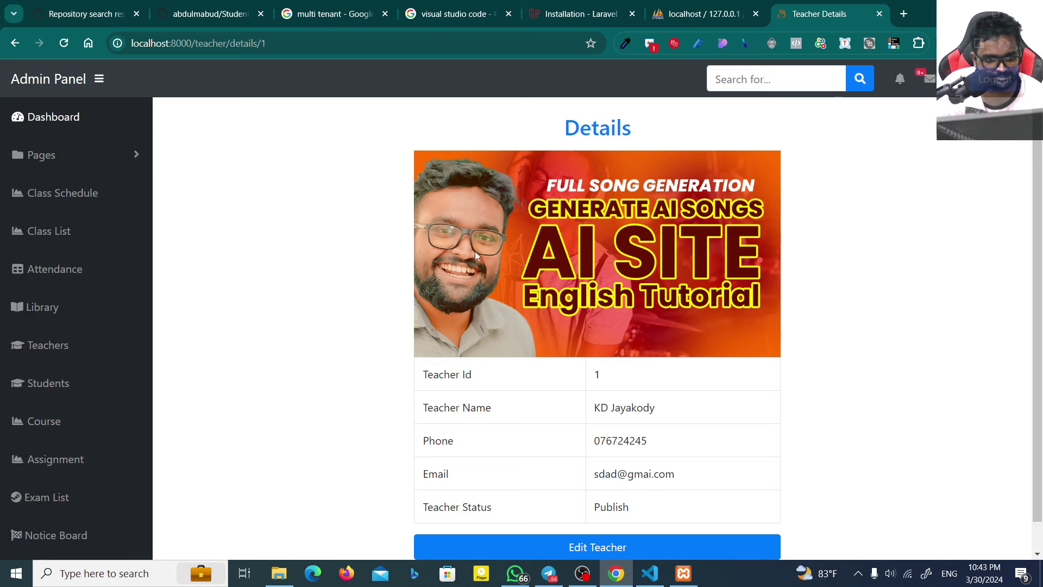
scroll(326, 244, "down", 1)
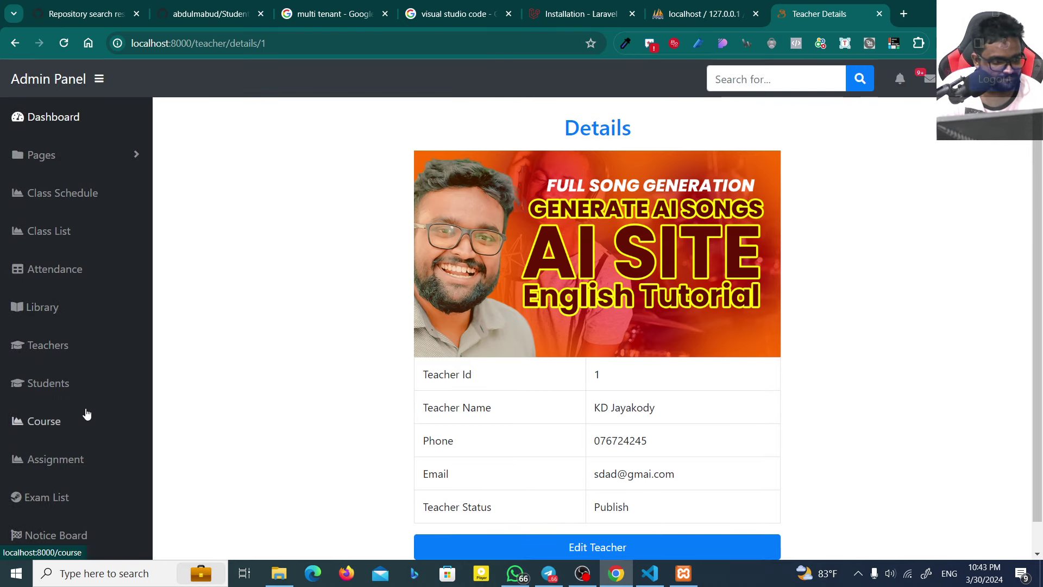
Step: Revisit courses, Grade 10 class details, attendance, the library book list and teachers
left_click(86, 413)
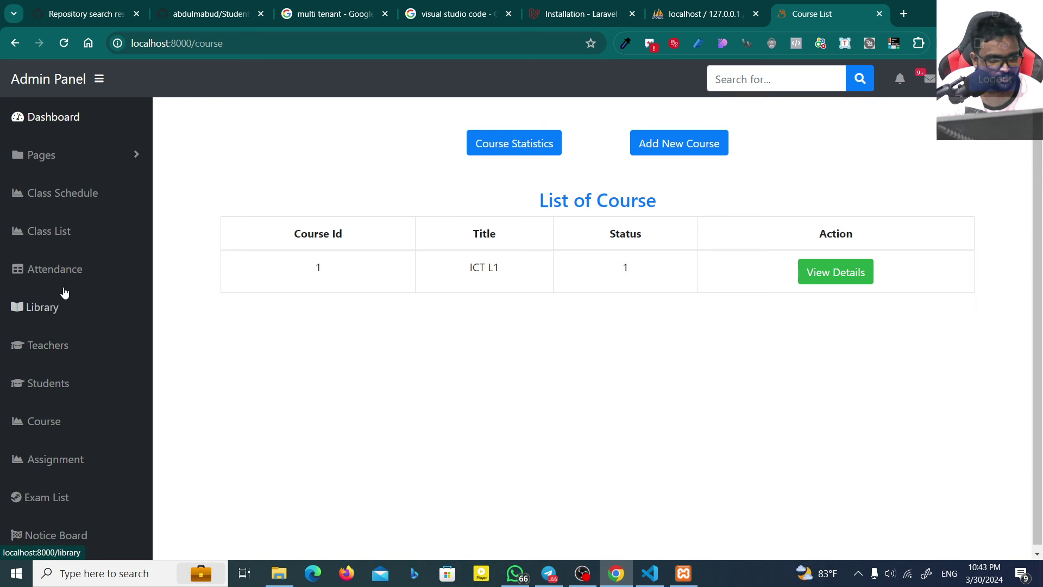
left_click(67, 233)
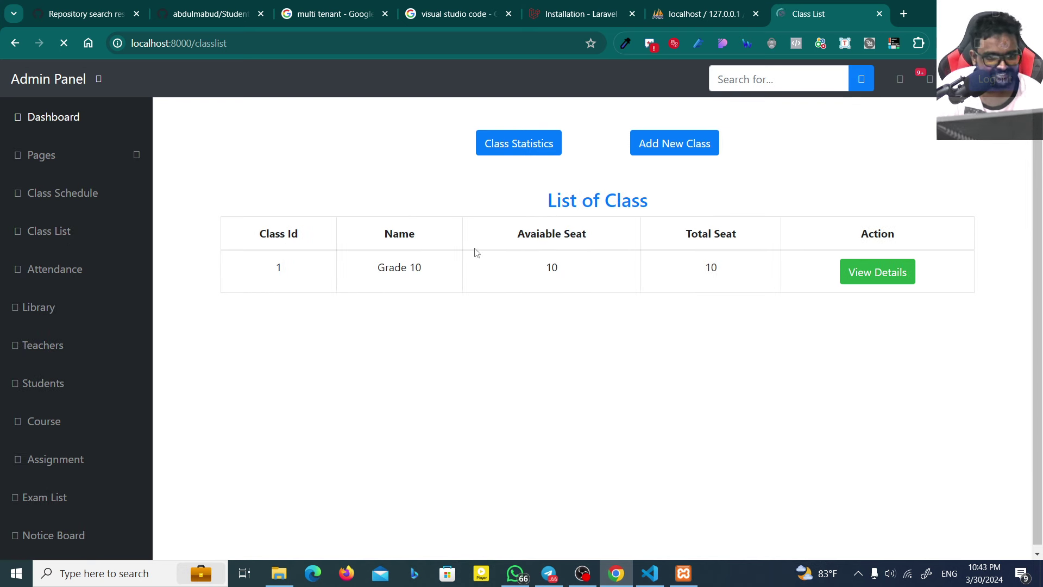
left_click(849, 278)
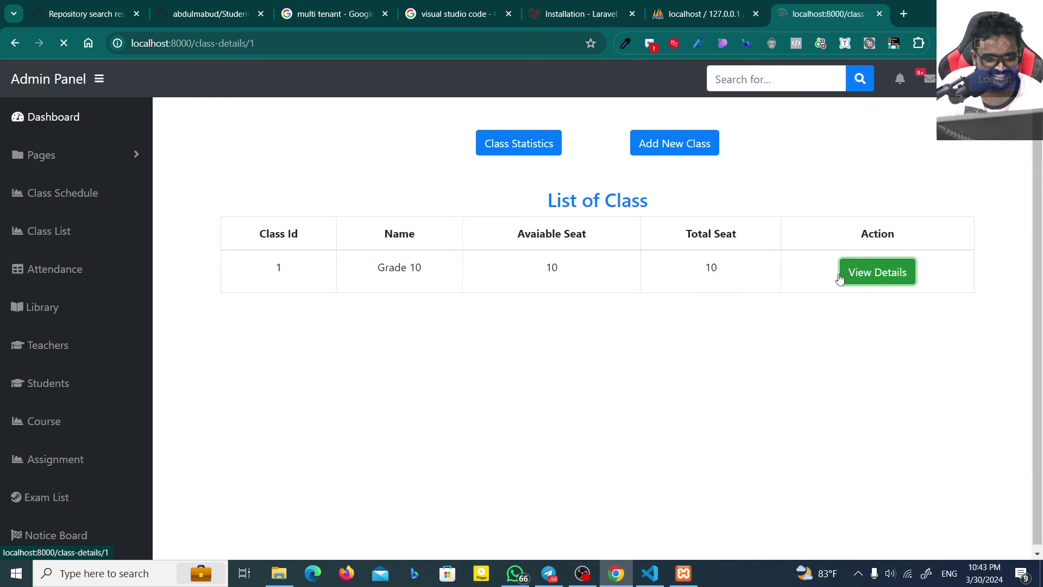
left_click(47, 271)
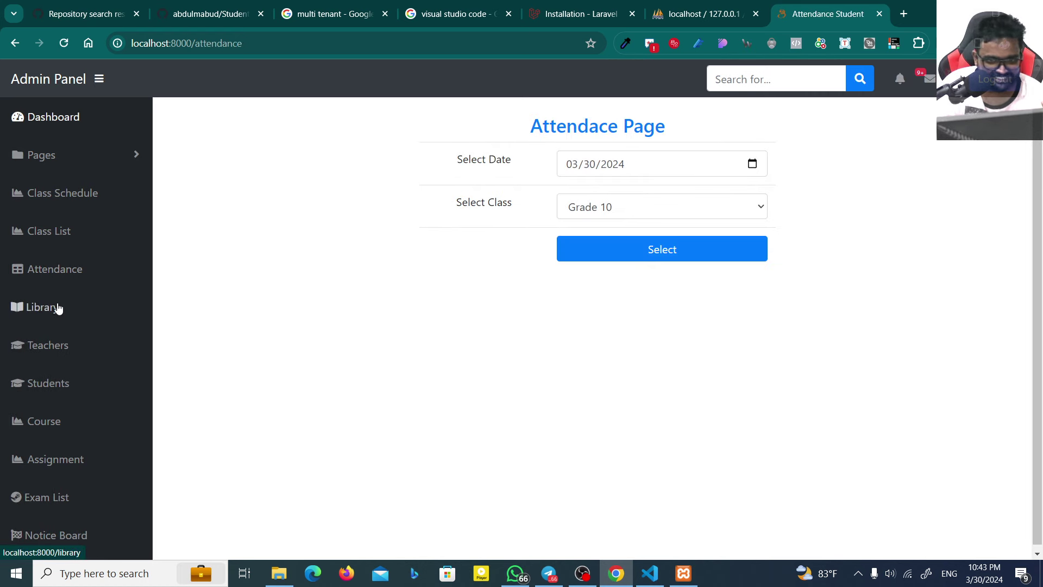
left_click(60, 307)
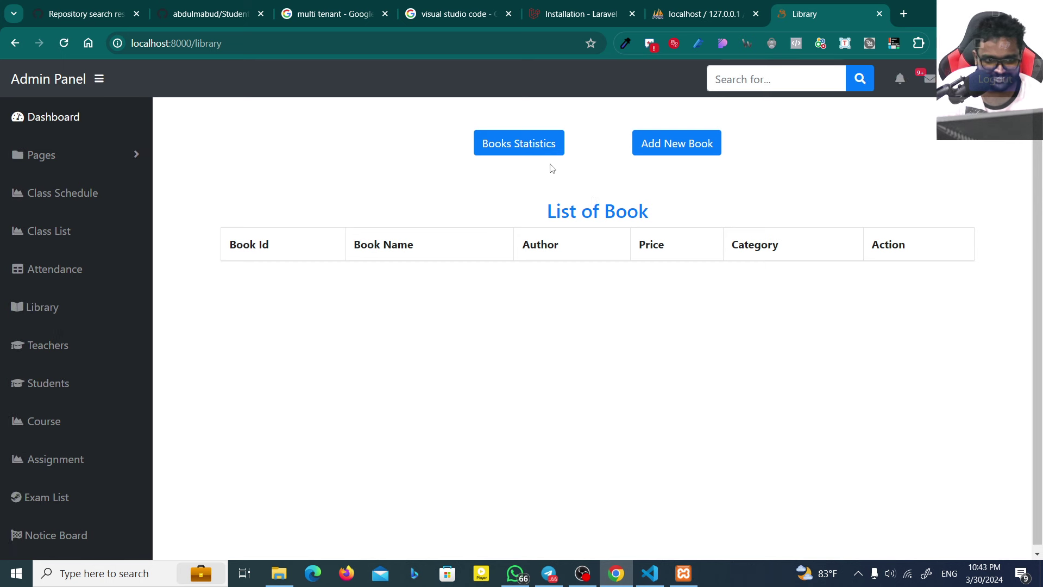
left_click(551, 145)
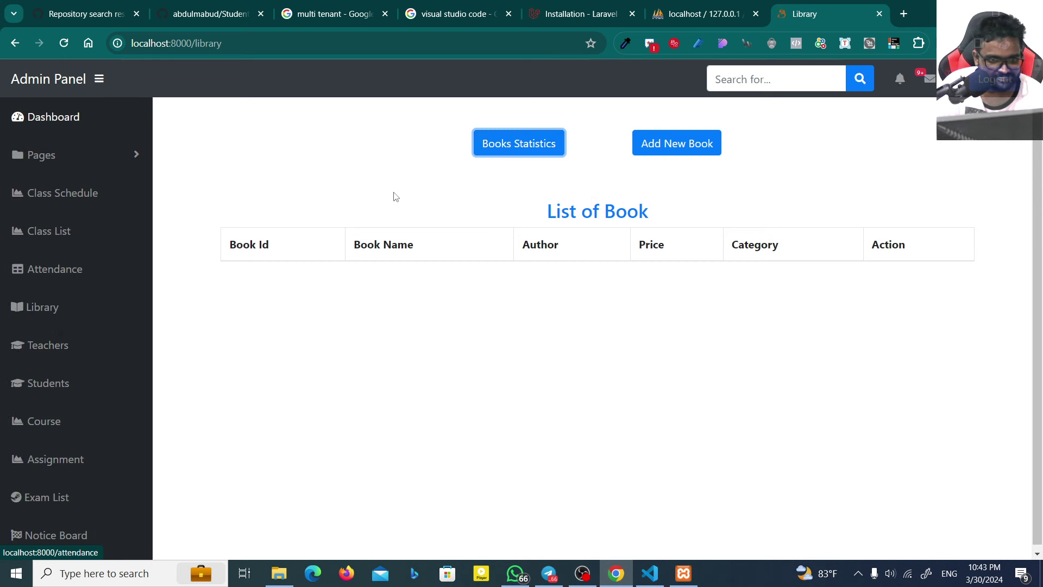
left_click(45, 345)
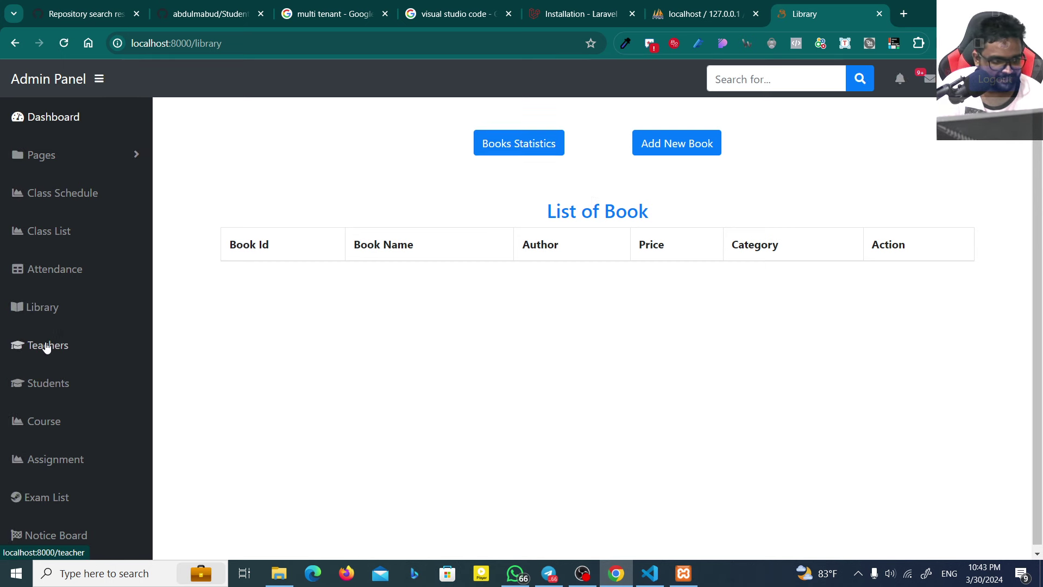
Step: Return to the class list and view Grade 10 details with 10 of 10 seats available
left_click(62, 233)
left_click(533, 154)
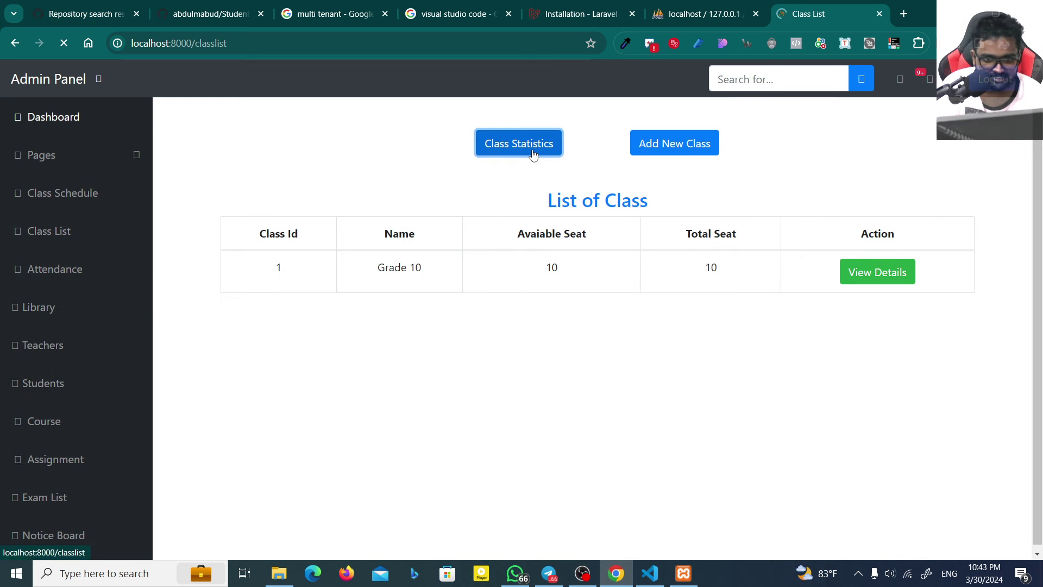
left_click(504, 145)
left_click(841, 272)
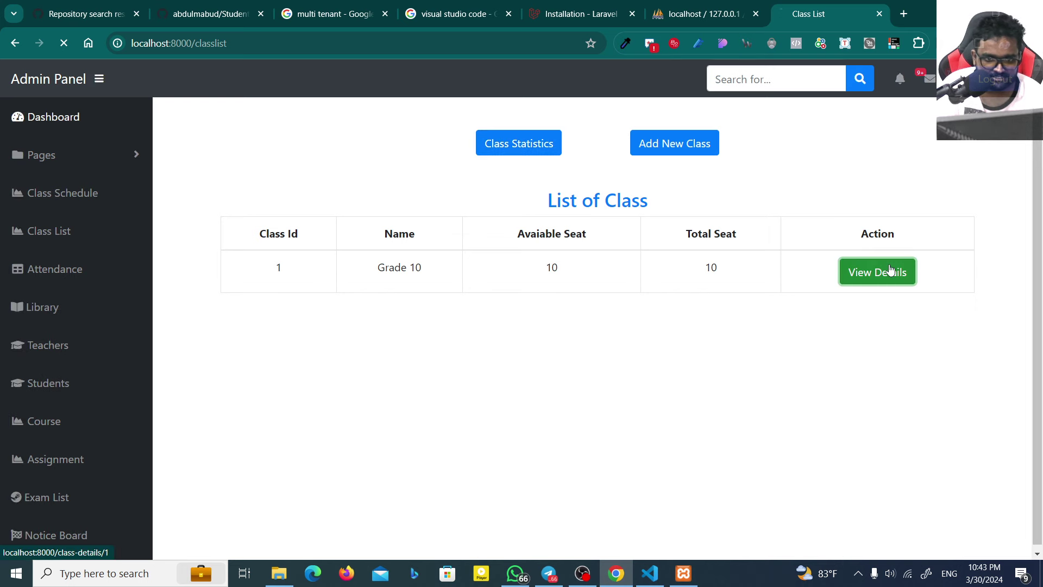
scroll(44, 423, "down", 1)
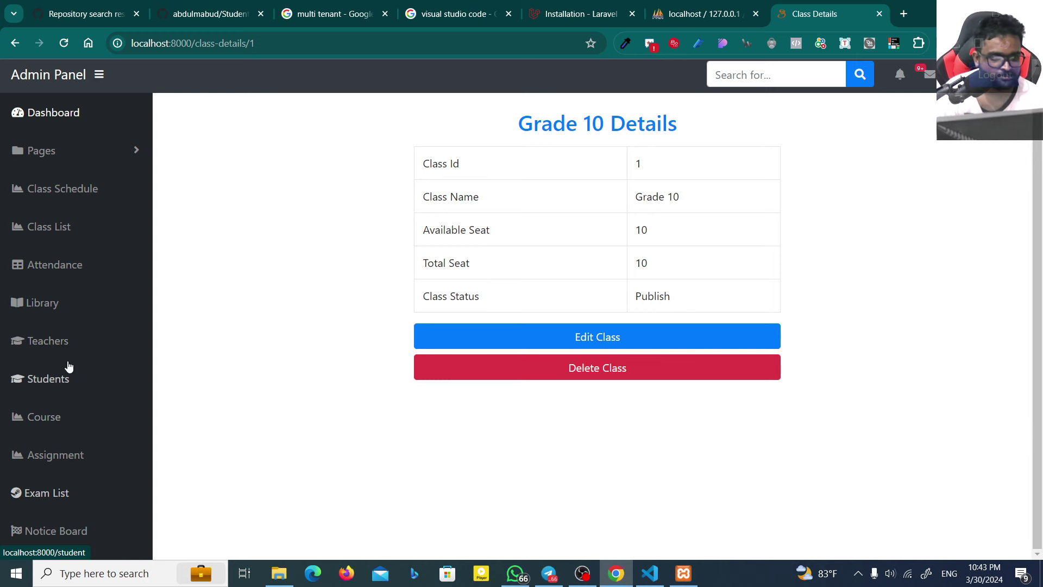
Step: Expand the Pages section and open Attendance, briefly checking the phpMyAdmin tab
left_click(91, 153)
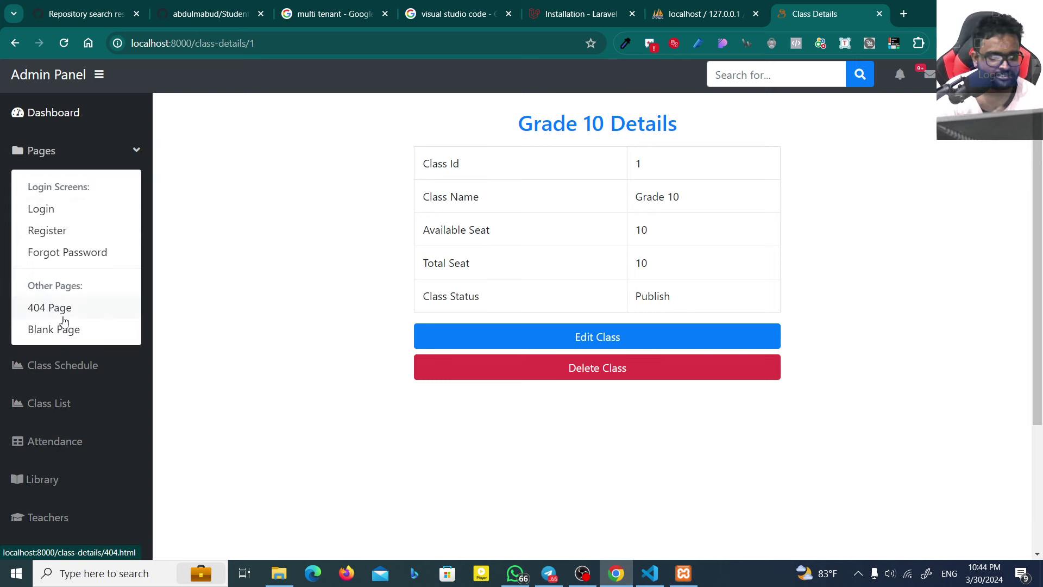
left_click(105, 410)
left_click(128, 275)
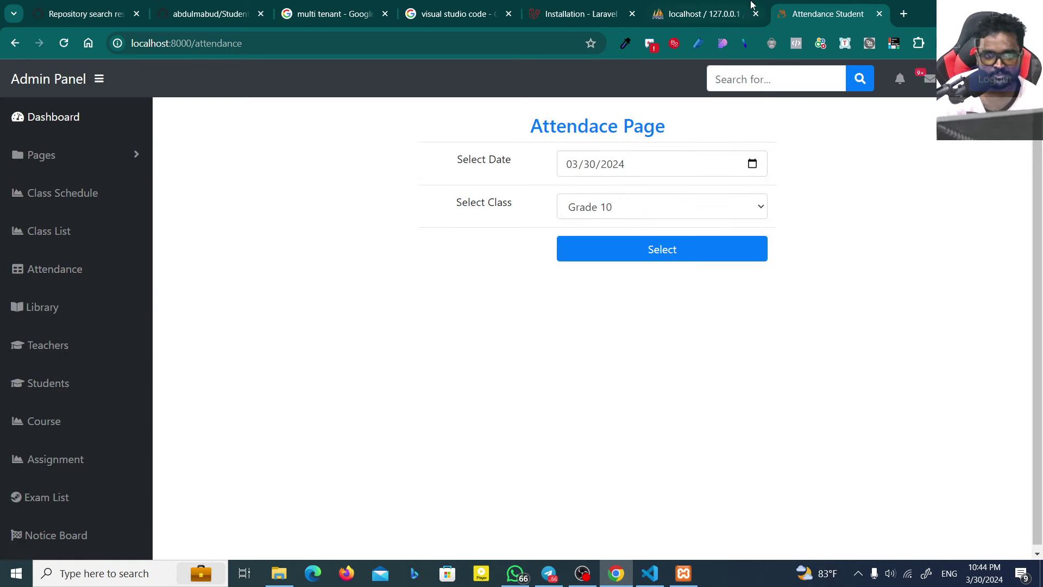
left_click(725, 5)
left_click(826, 13)
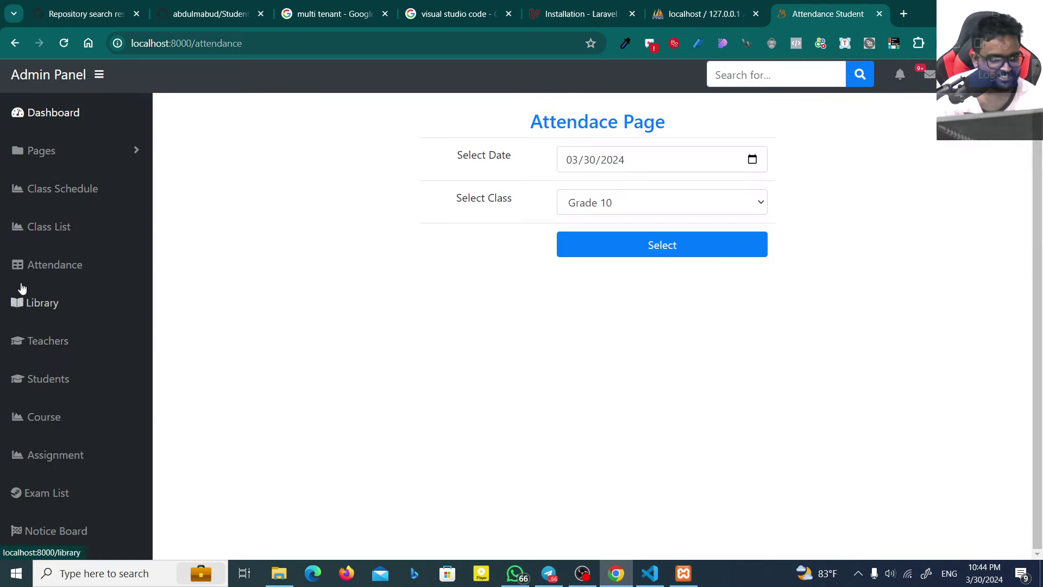
Step: Check the class list and class count, then go back to the Dashboard with Pages expanded
left_click(80, 246)
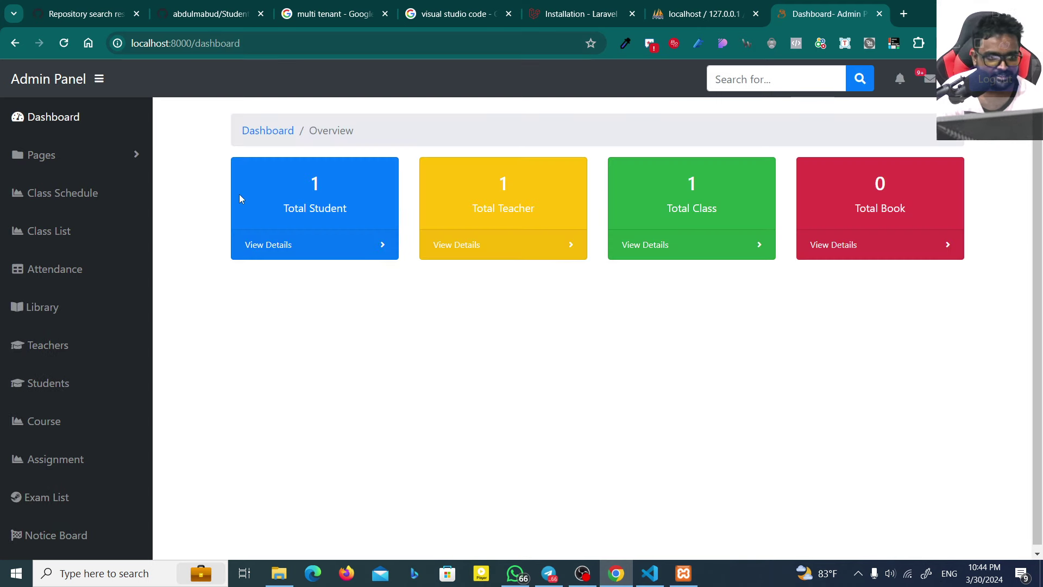
double_click(505, 179)
left_click(689, 246)
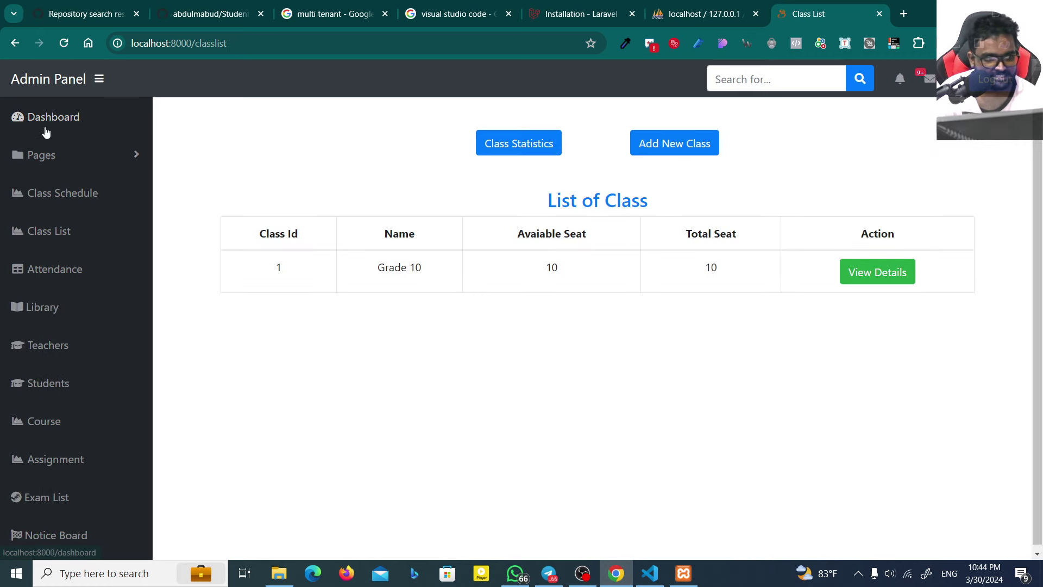
left_click(46, 121)
left_click(73, 160)
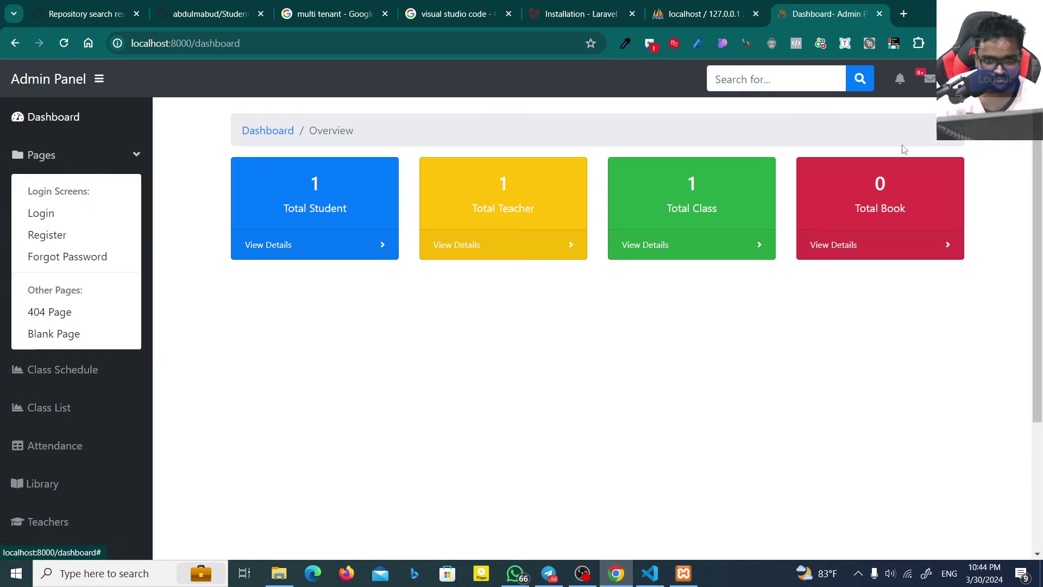
Step: Log out of the admin panel and scroll through the public home page
left_click(994, 79)
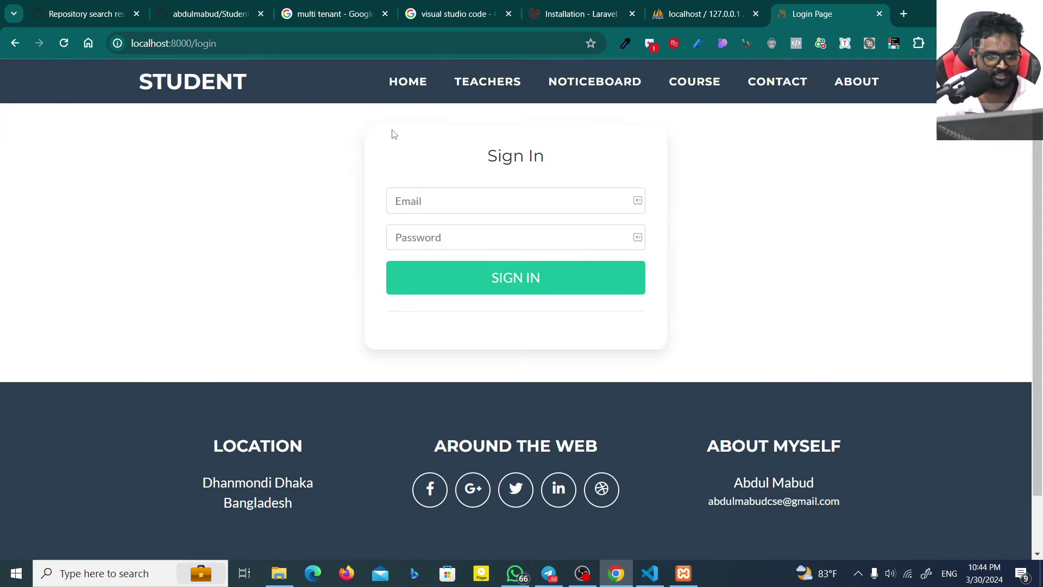
scroll(234, 353, "down", 5)
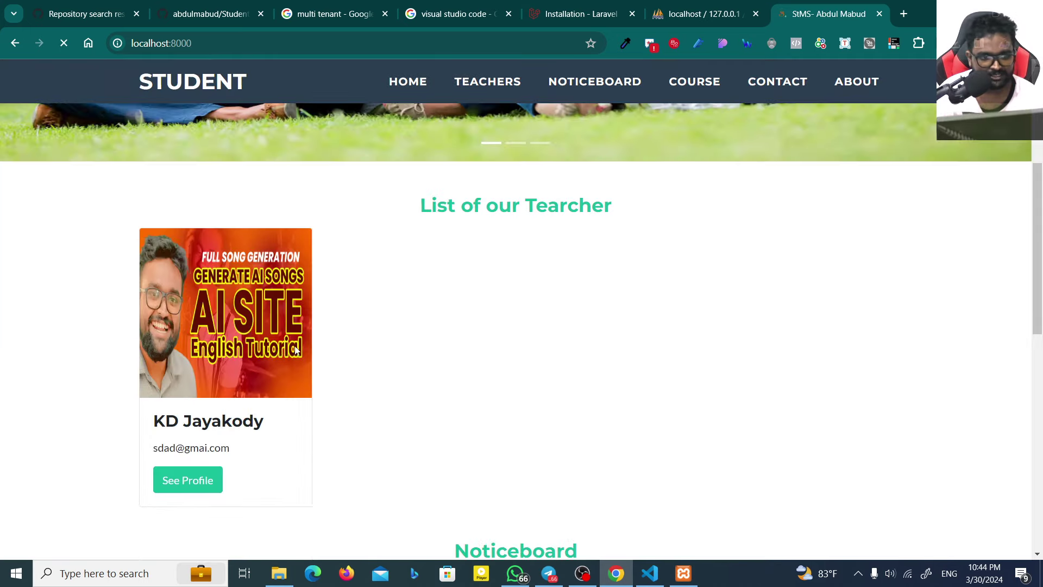
scroll(445, 304, "down", 1)
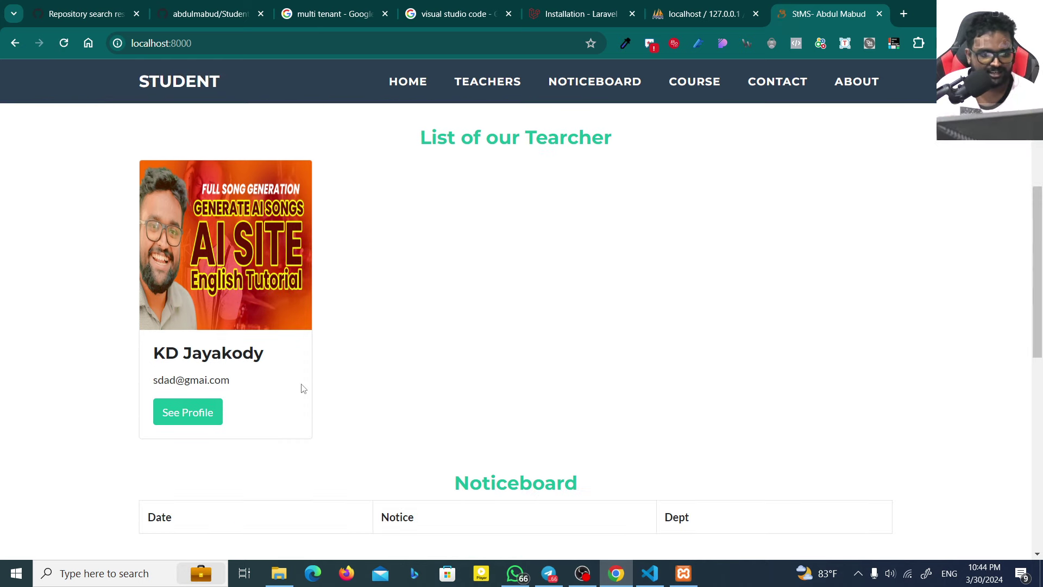
scroll(301, 386, "down", 4)
scroll(294, 380, "up", 3)
scroll(286, 373, "down", 5)
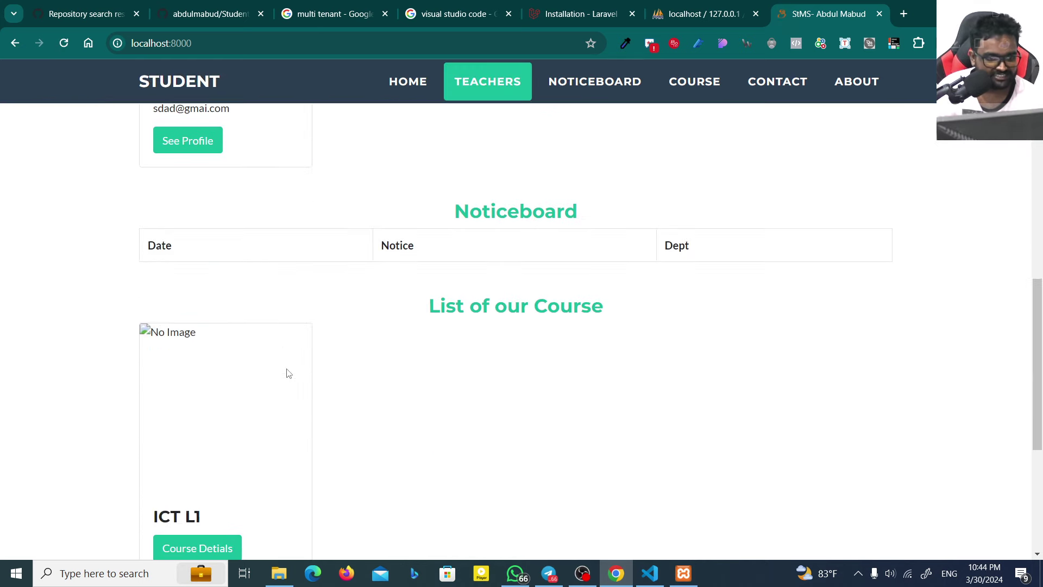
scroll(267, 369, "down", 3)
scroll(258, 348, "up", 5)
scroll(326, 342, "down", 4)
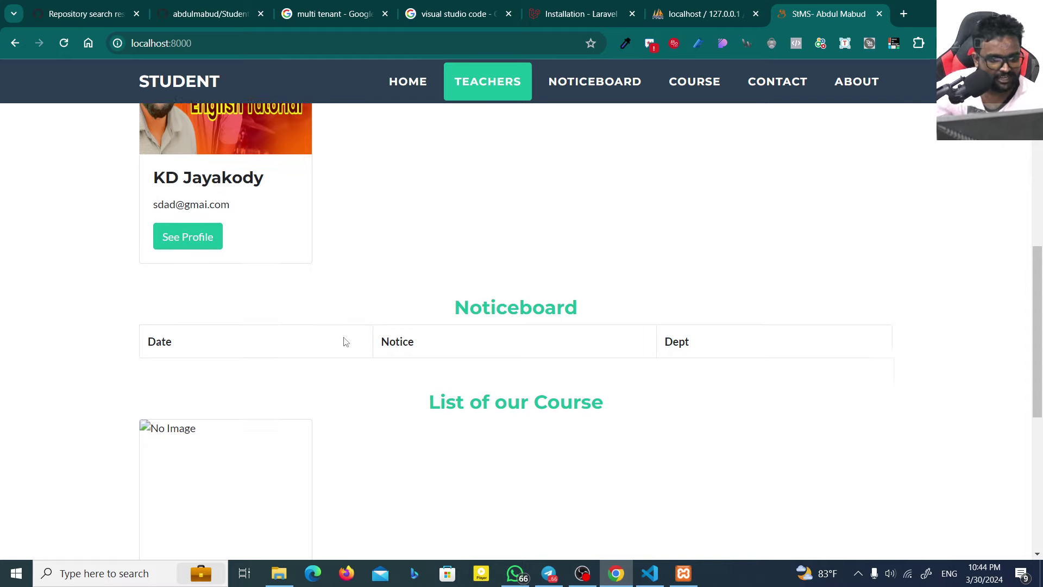
scroll(234, 383, "up", 3)
Step: Try the teacher's See Profile link, then jump to the TEACHERS and NOTICEBOARD sections
left_click(190, 206)
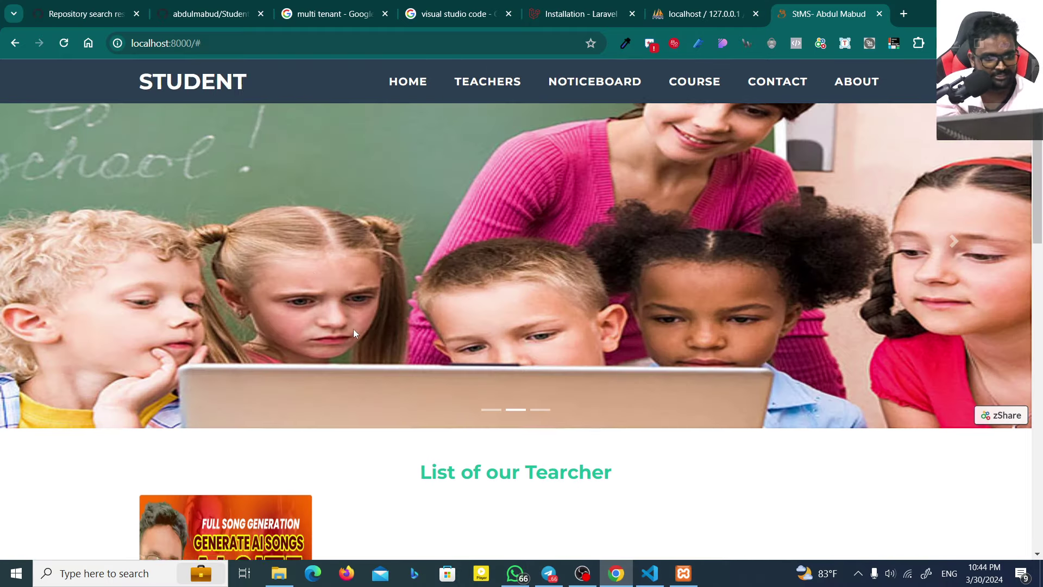
scroll(177, 419, "down", 4)
scroll(178, 418, "down", 3)
left_click(187, 348)
scroll(234, 380, "down", 4)
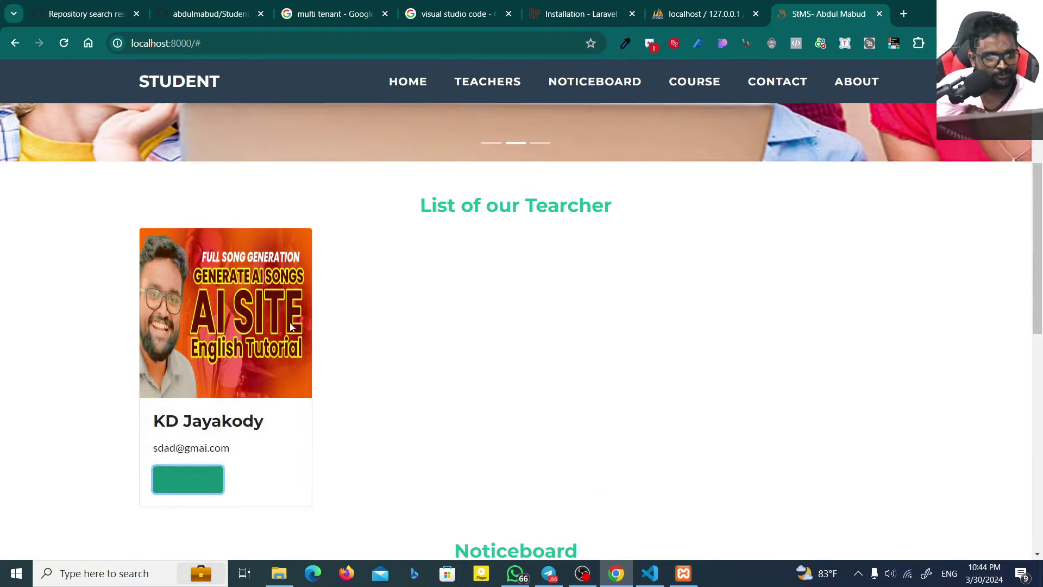
scroll(234, 411, "up", 1)
left_click(517, 82)
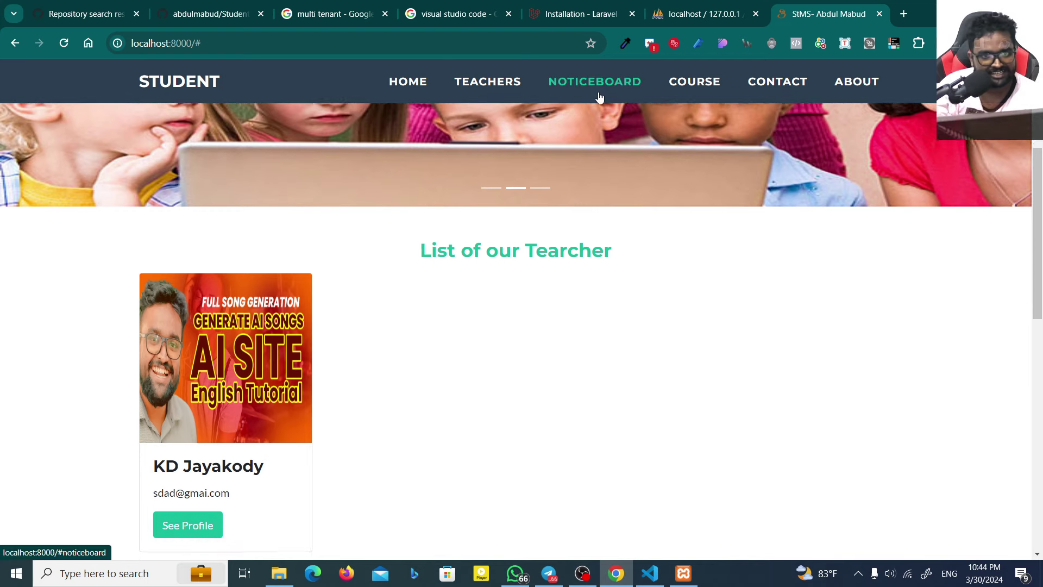
left_click(601, 93)
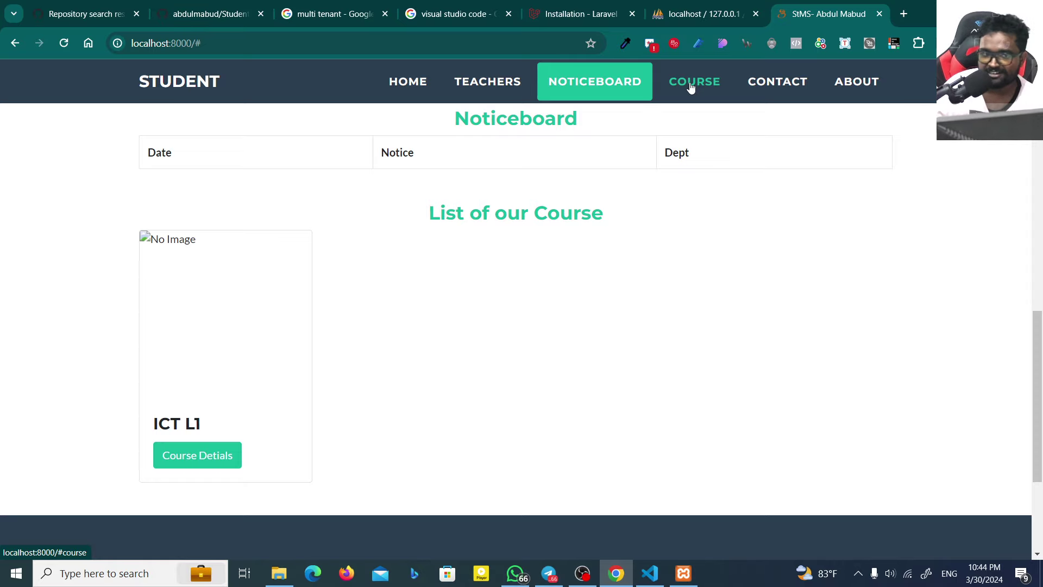
Step: Open the Hostel-Management-System-Laravel repository from the repository search results
left_click(620, 7)
left_click(427, 6)
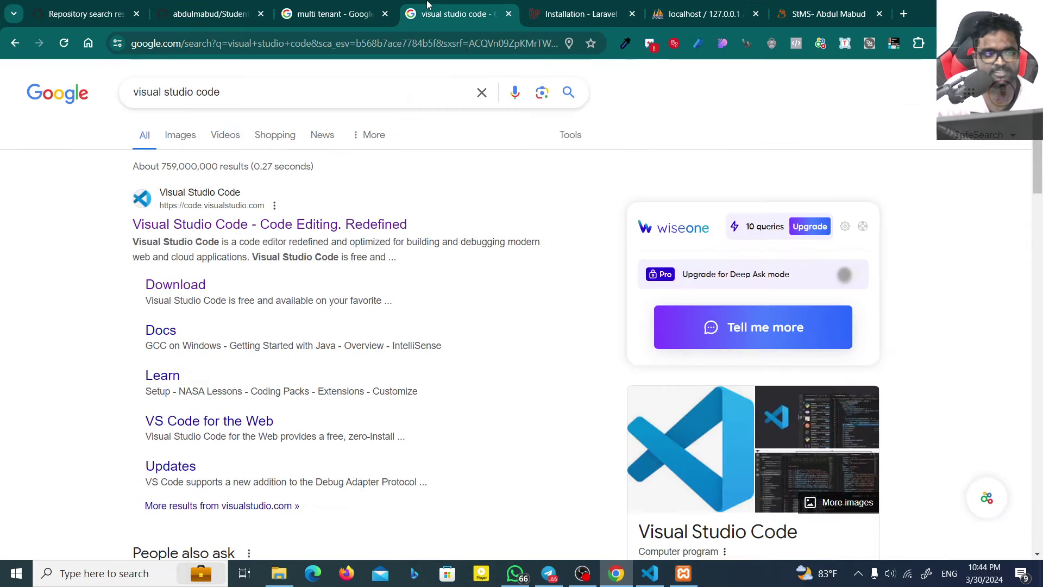
left_click(331, 8)
left_click(205, 6)
left_click(127, 5)
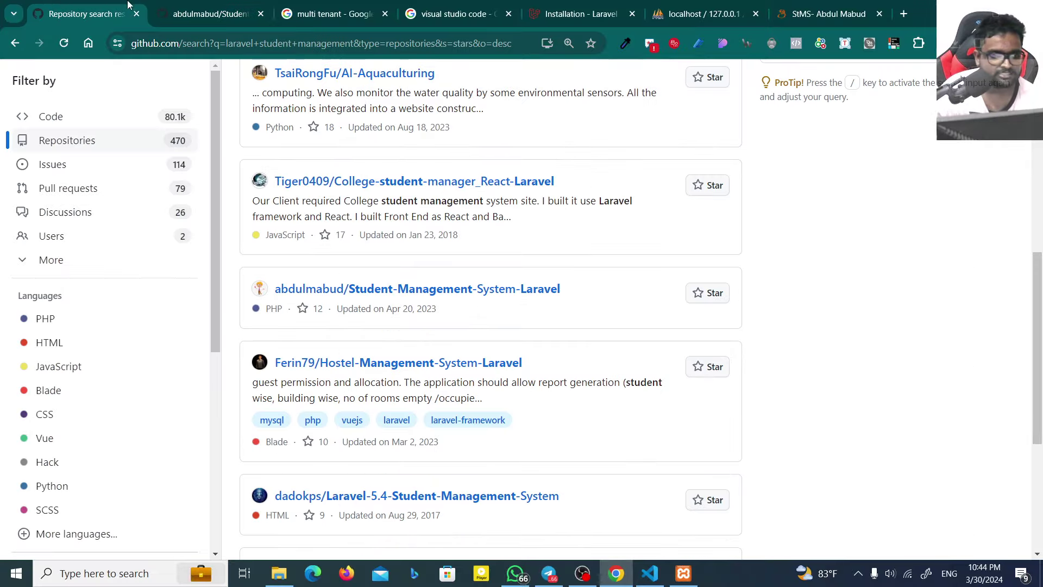
scroll(472, 239, "down", 4)
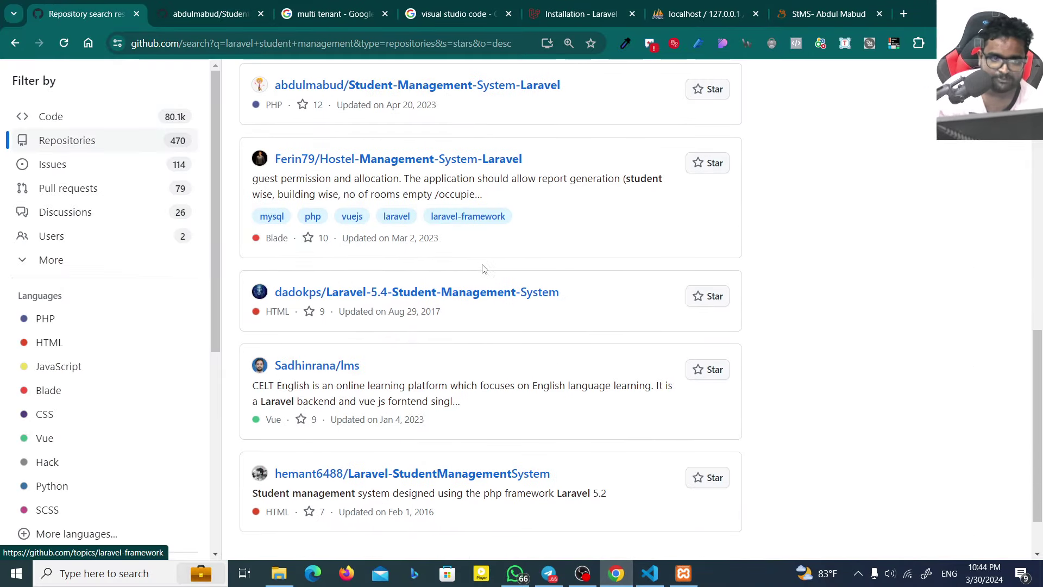
left_click(486, 157)
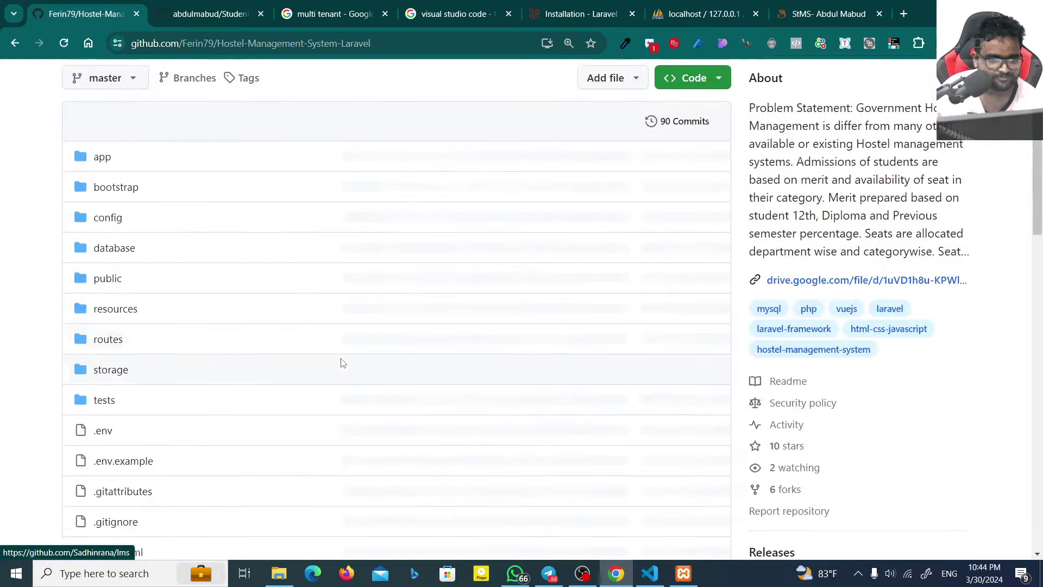
Step: Read through the README and highlight its Problem Statement paragraph
scroll(340, 365, "down", 12)
scroll(340, 366, "down", 6)
scroll(340, 367, "up", 7)
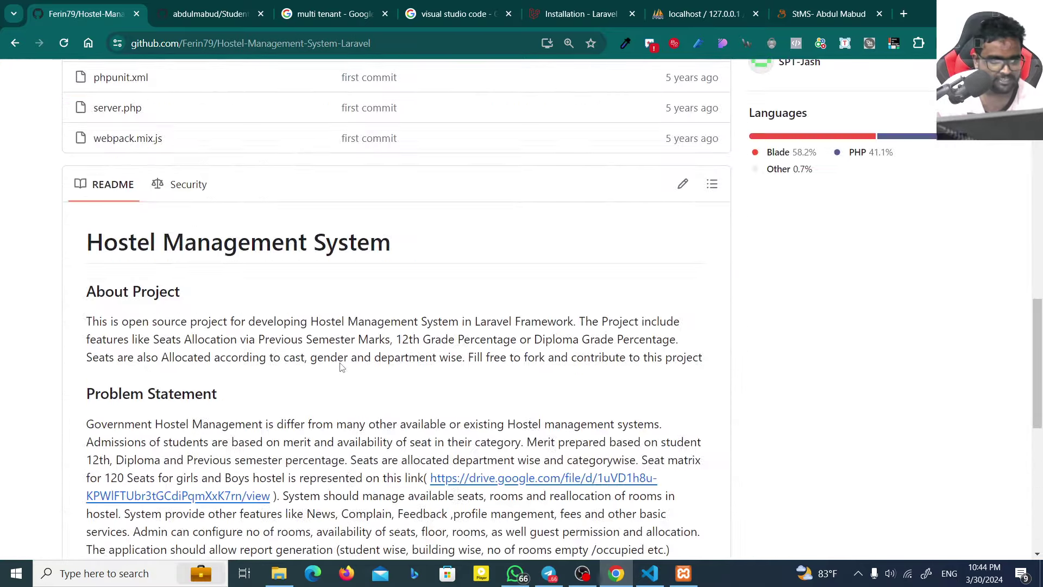
scroll(348, 359, "down", 5)
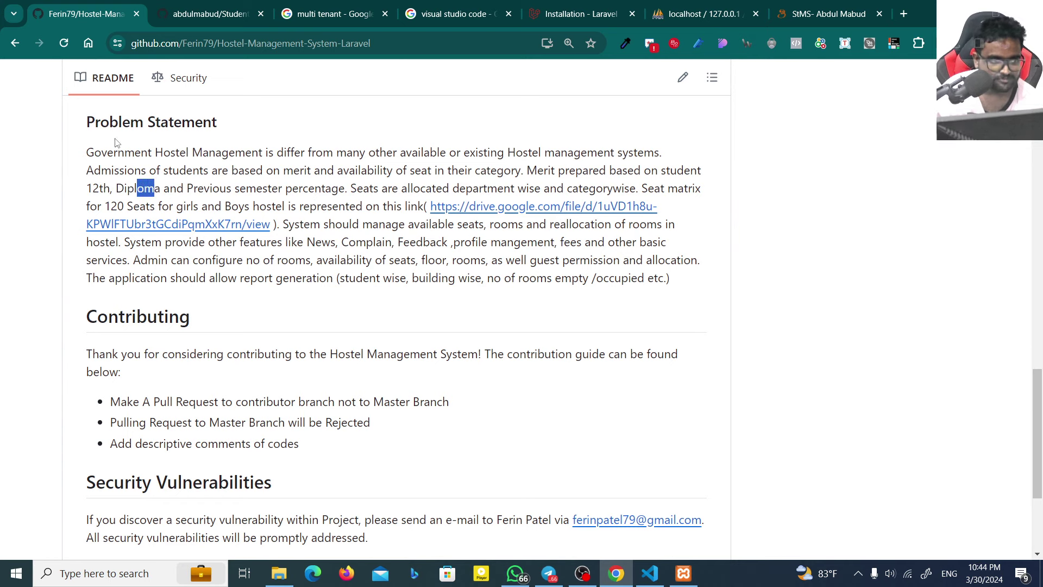
left_click_drag(87, 152, 685, 282)
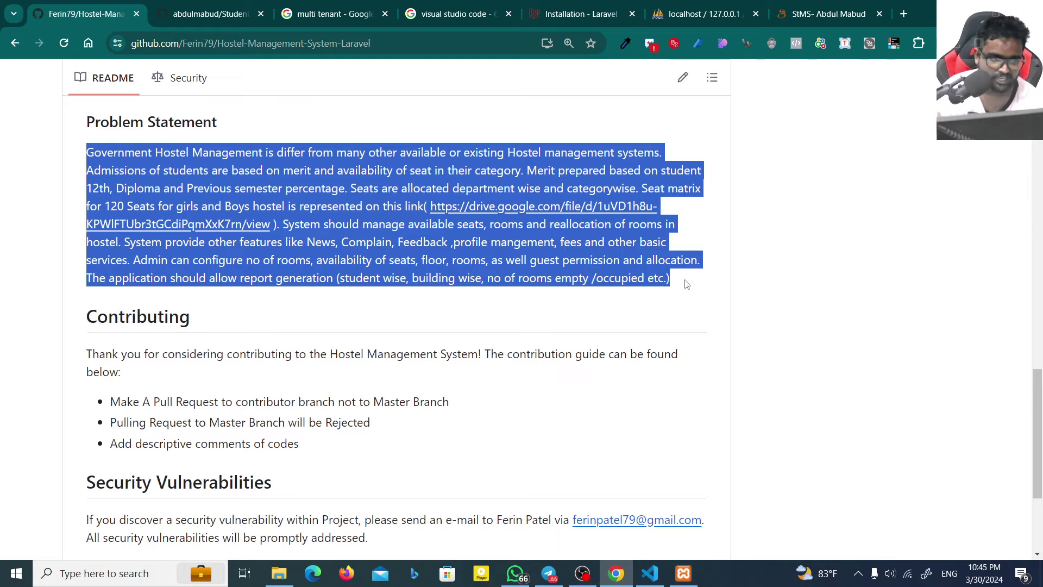
scroll(353, 349, "up", 10)
scroll(354, 350, "up", 10)
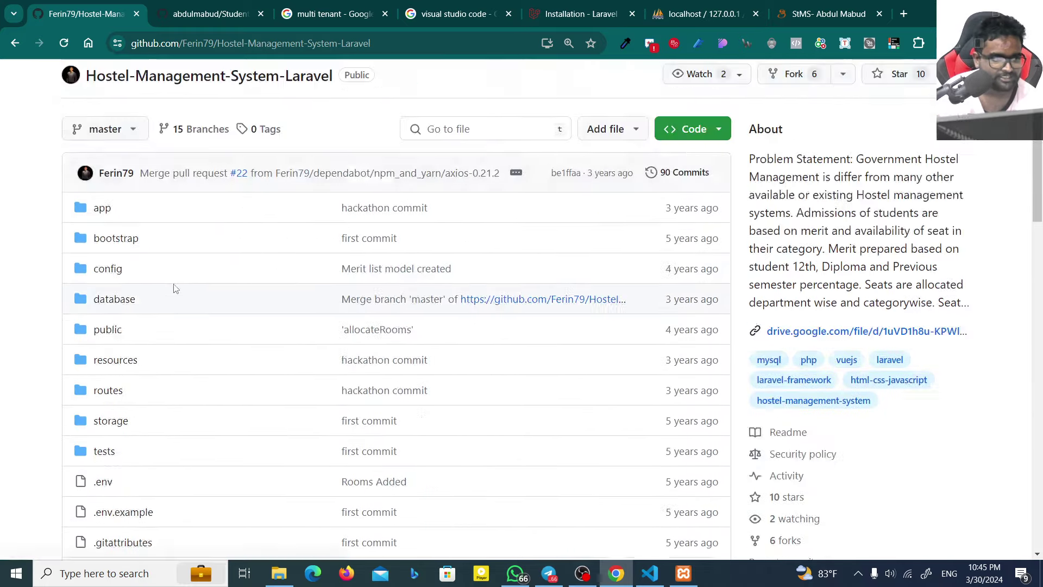